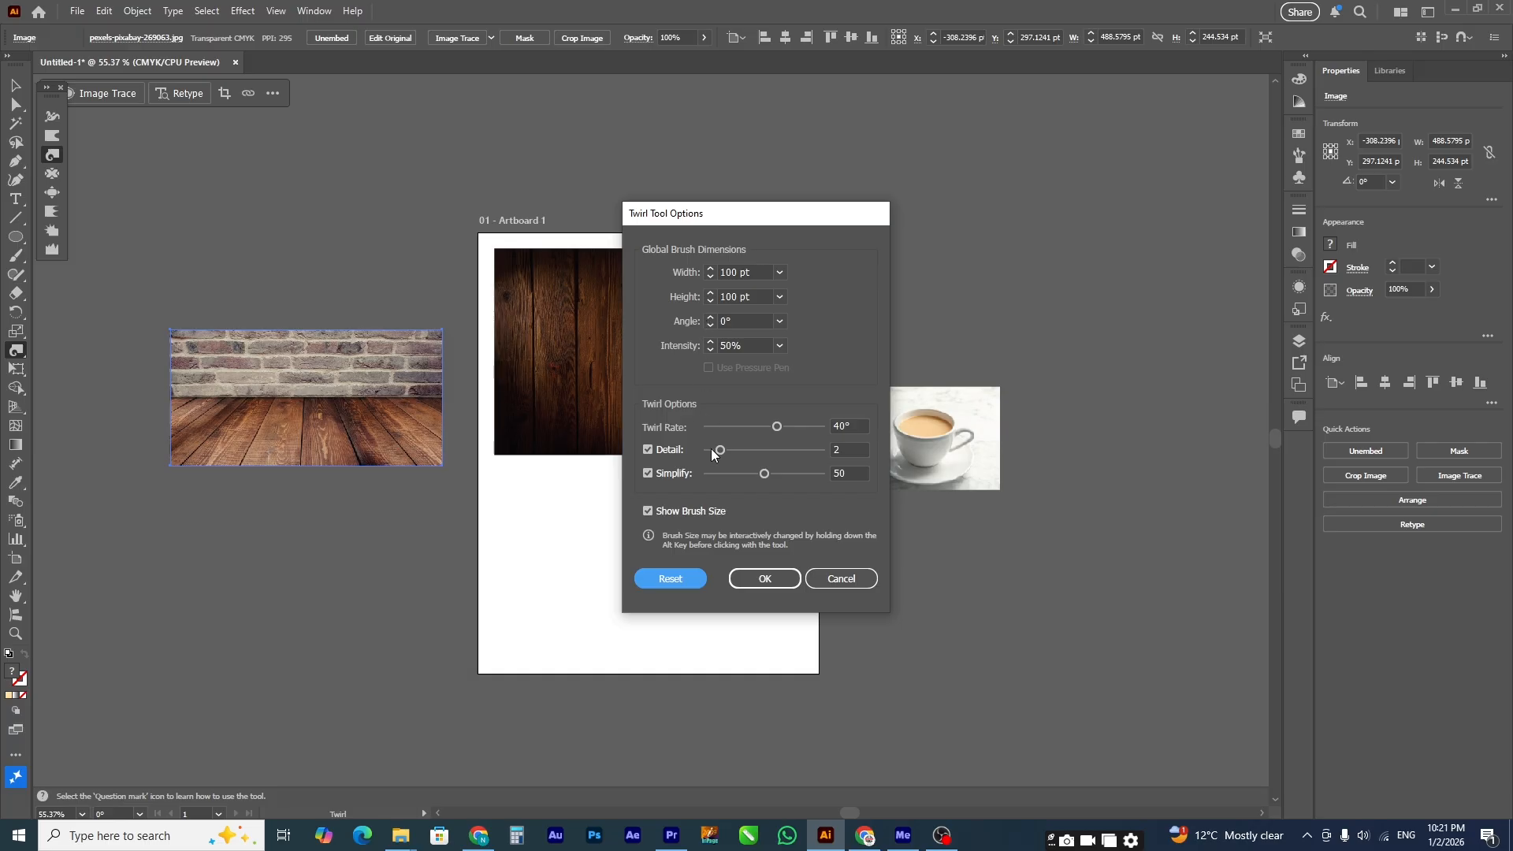
Step: Set the Twirl tool's brush width and height to 200 pt
click(776, 582)
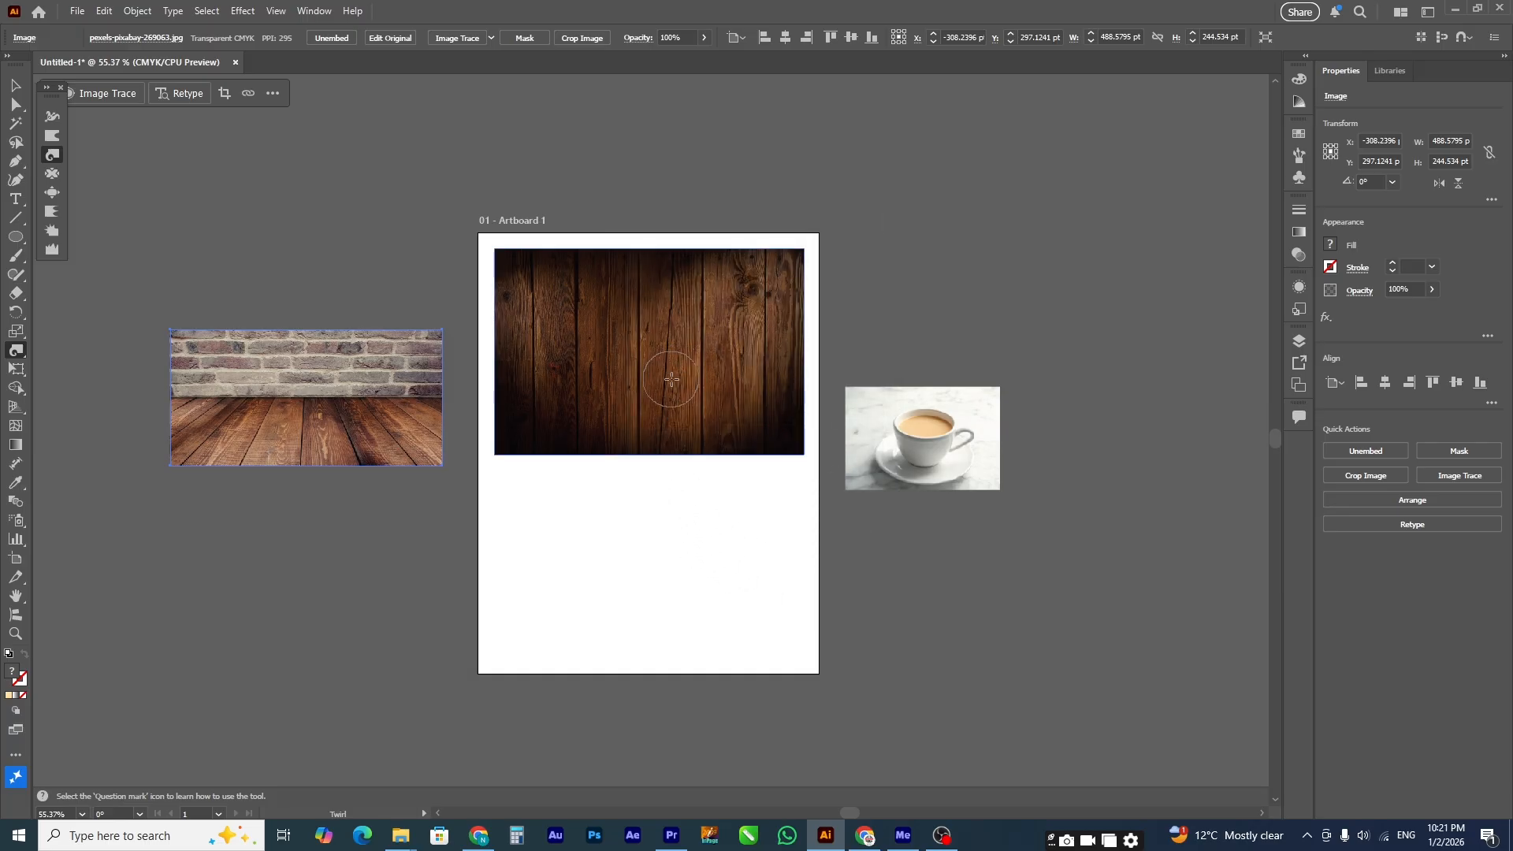
double_click(49, 157)
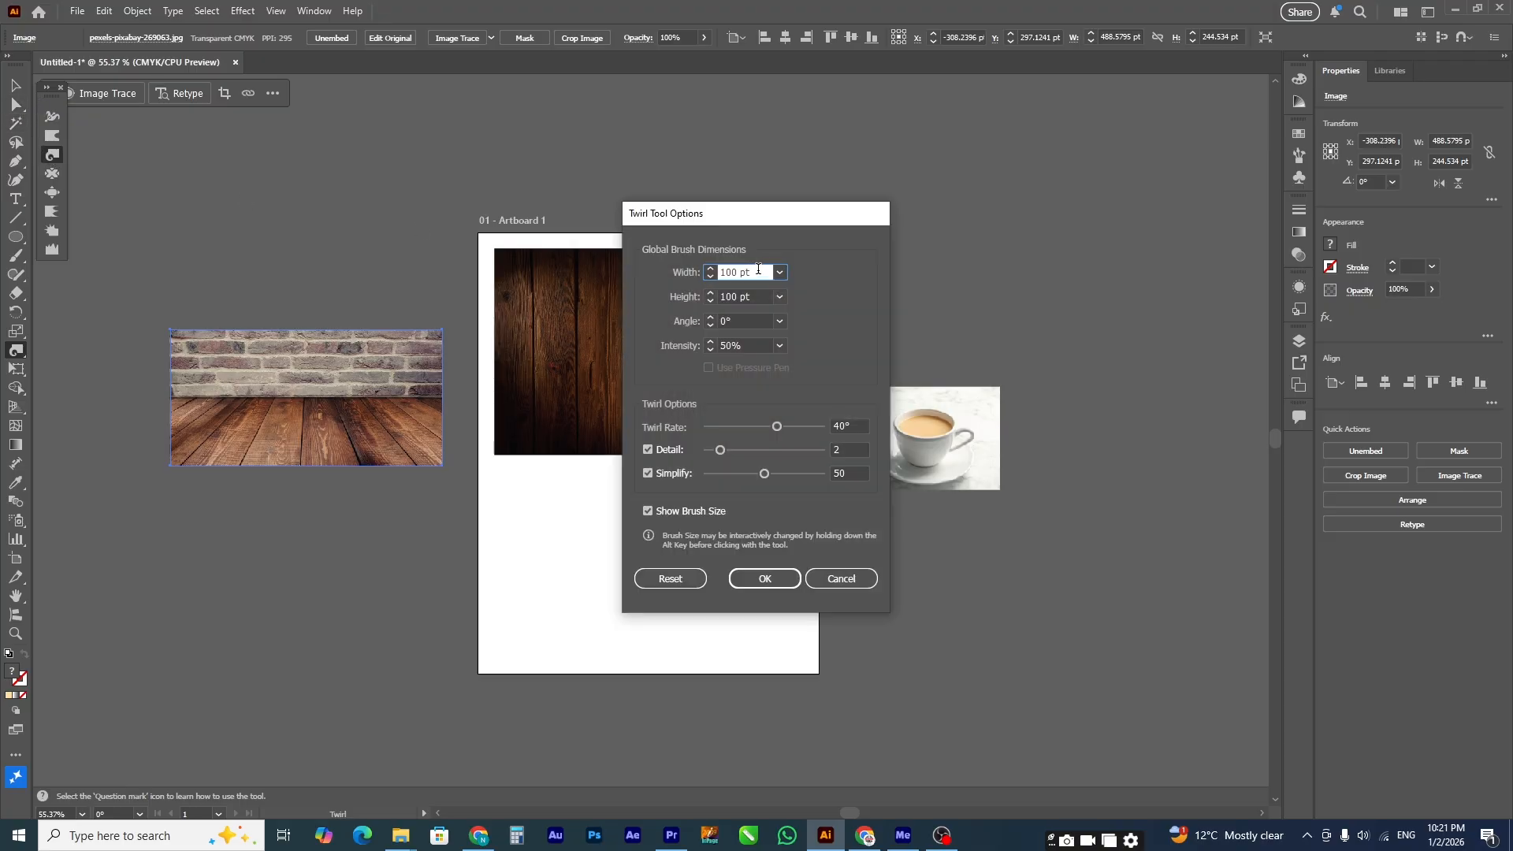
text(200)
key(Tab)
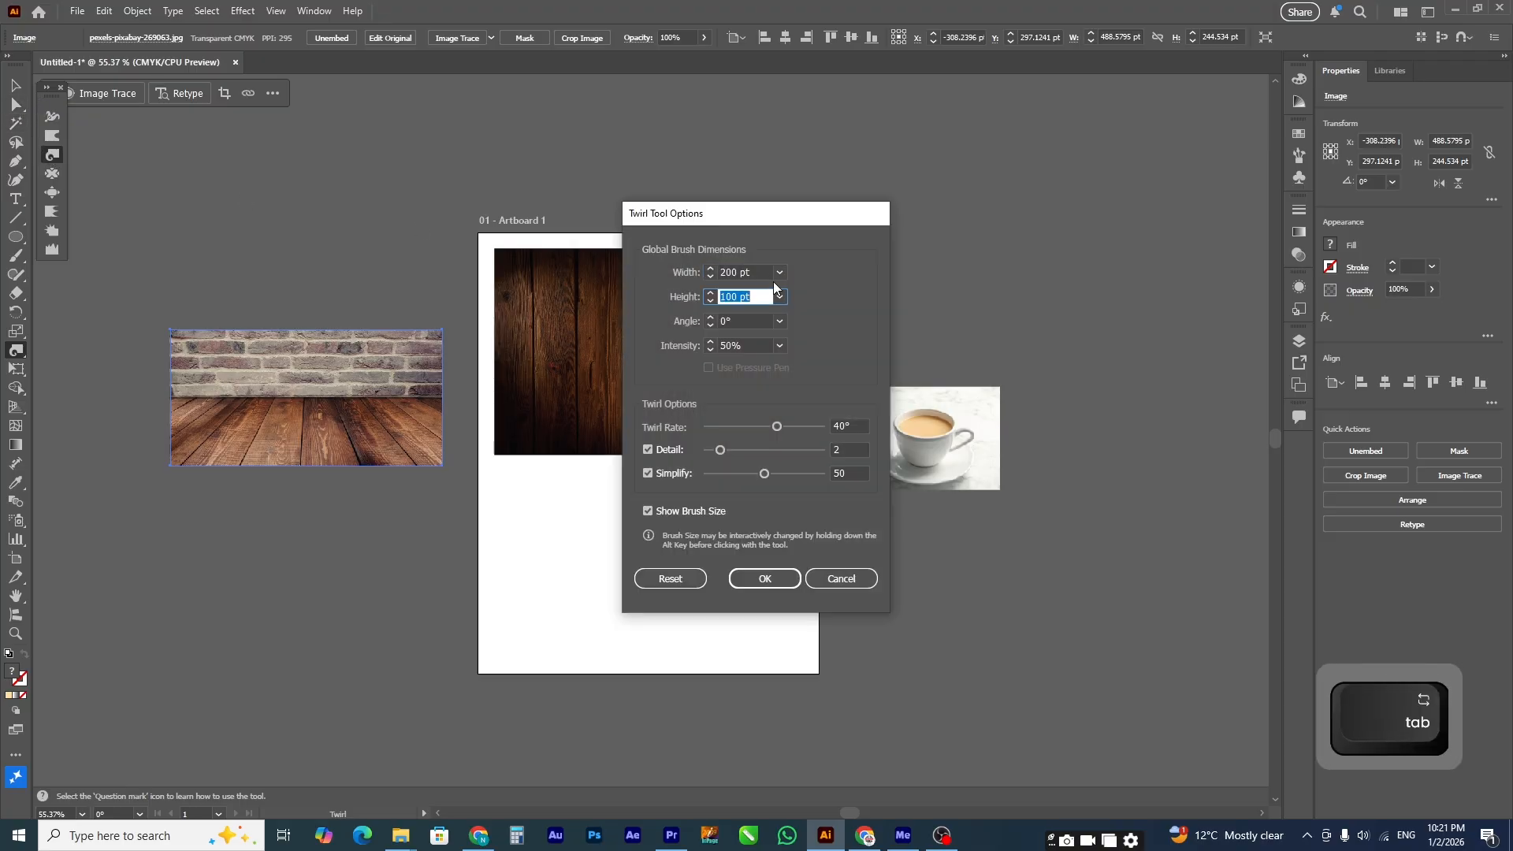
text(200)
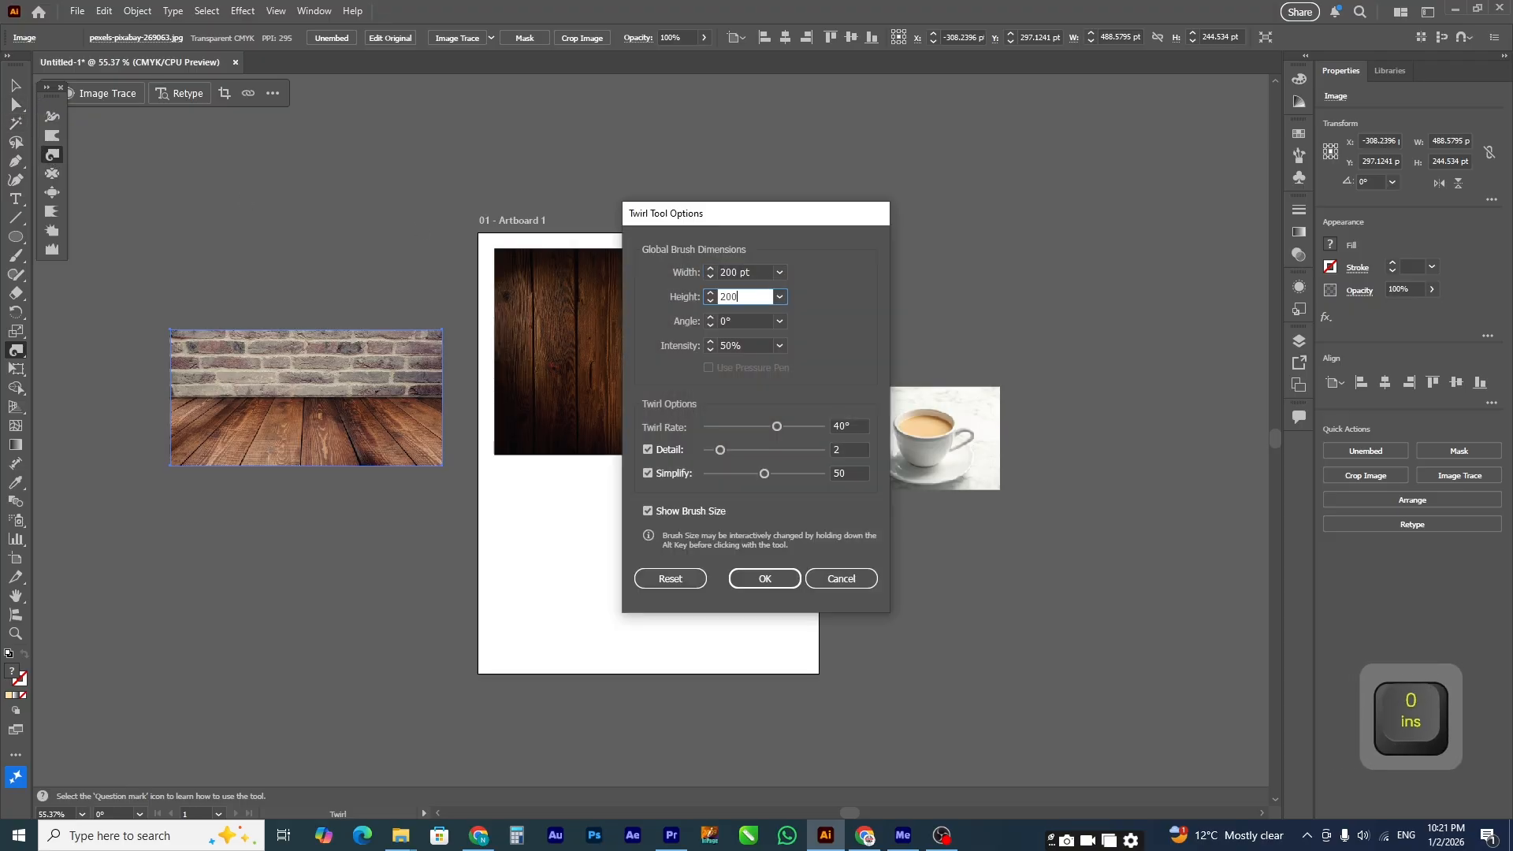
click(783, 582)
Step: Enlarge the Twirl tool's brush to 300 pt wide and 300 pt high
key(z)
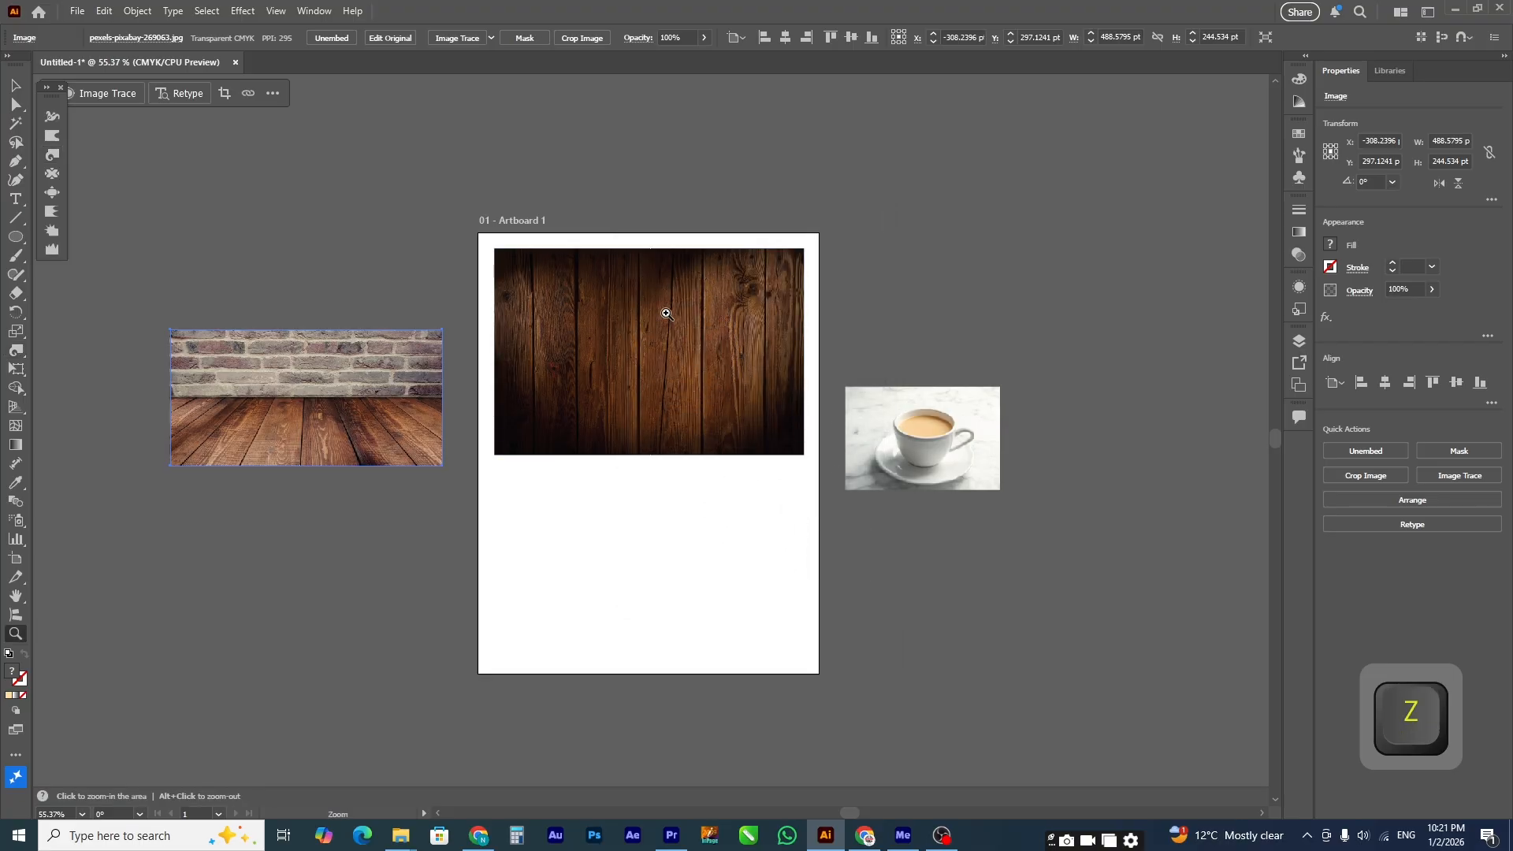
drag(496, 232, 840, 481)
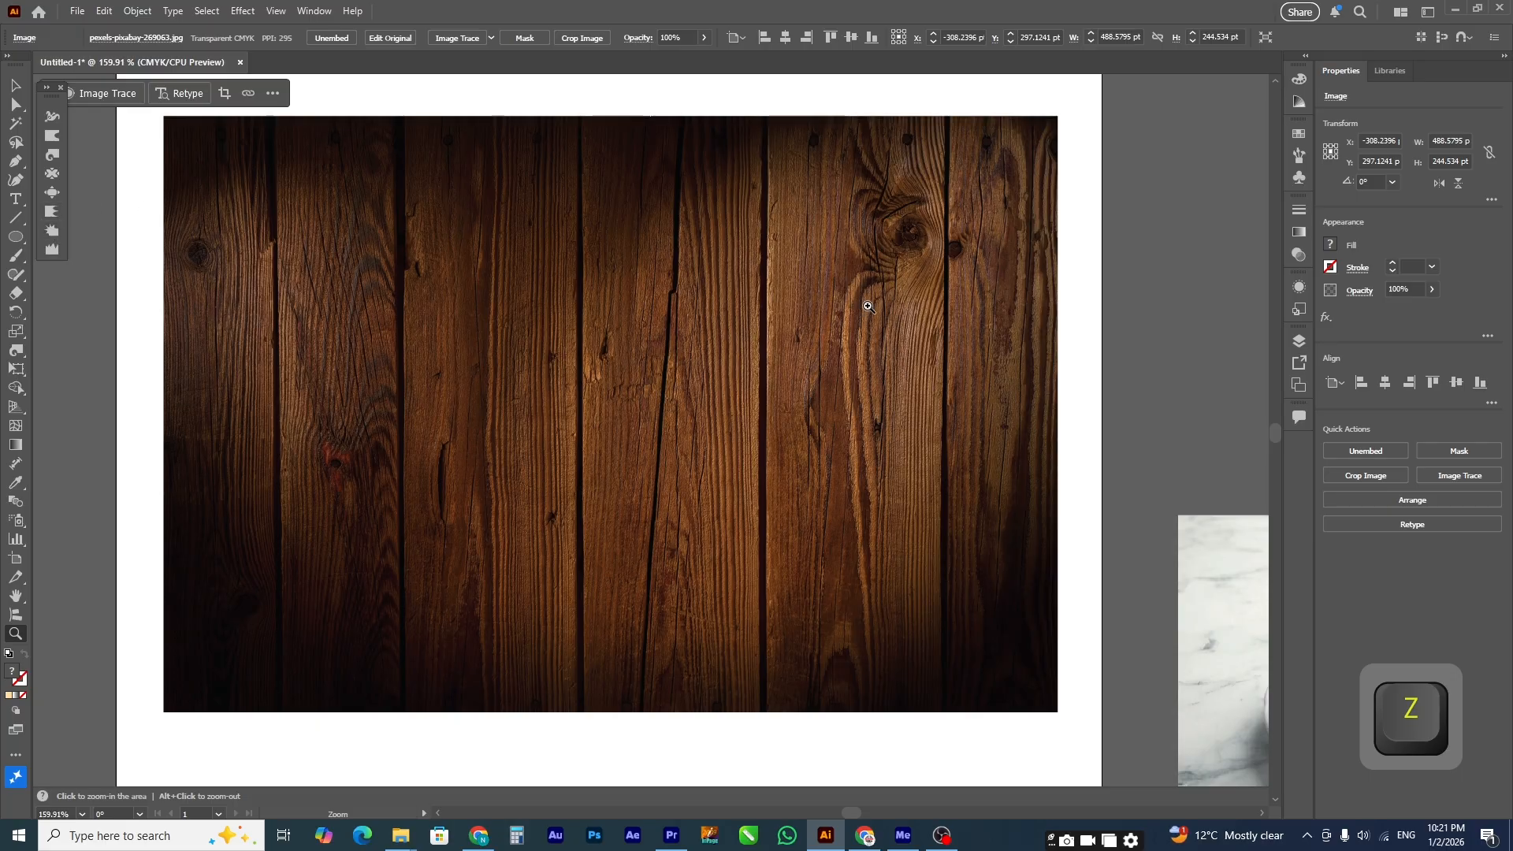
click(52, 155)
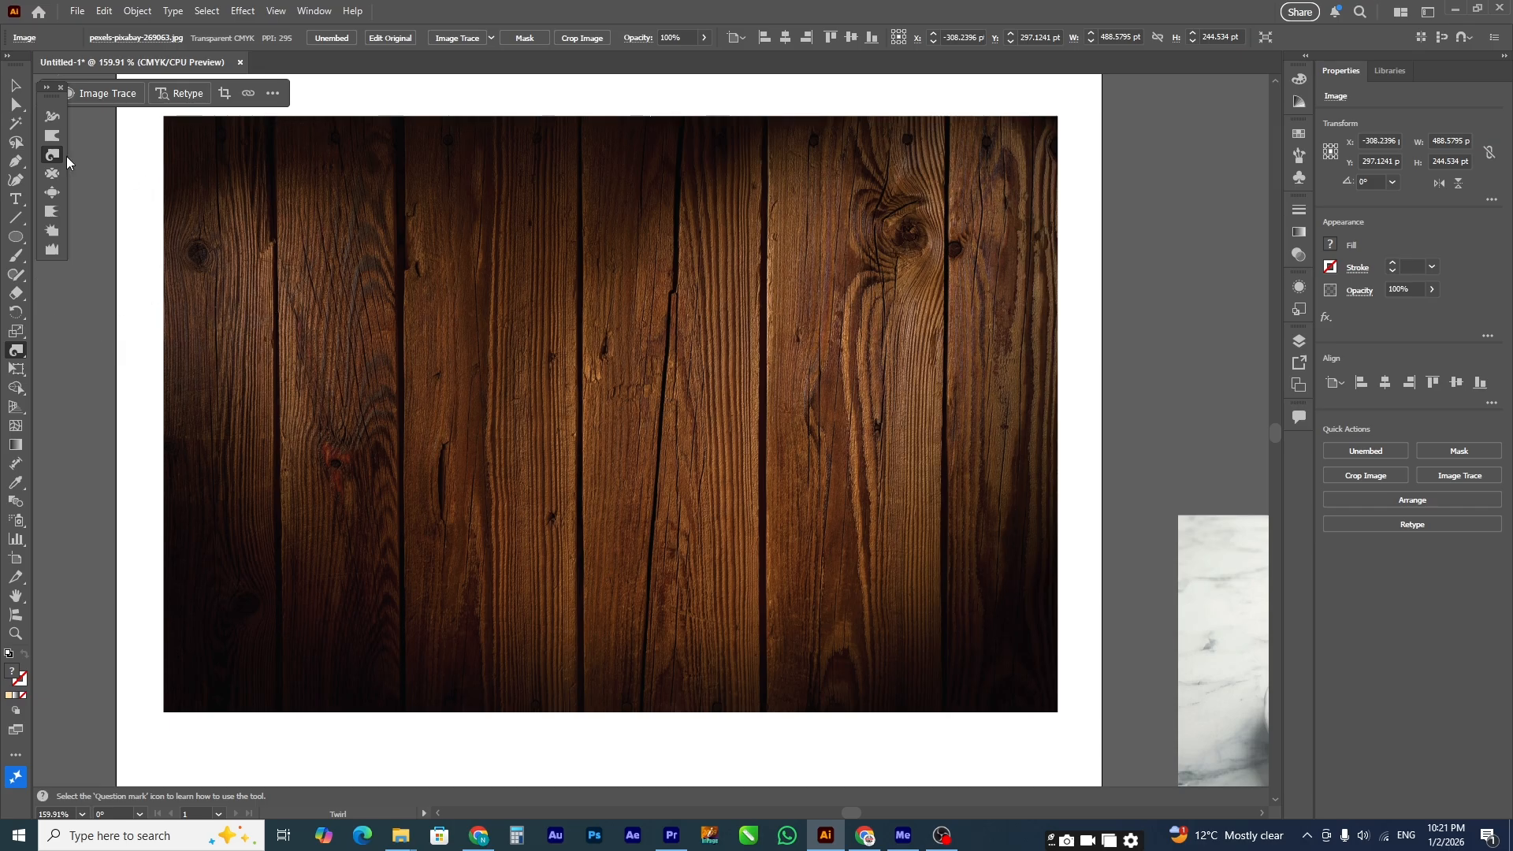
double_click(56, 158)
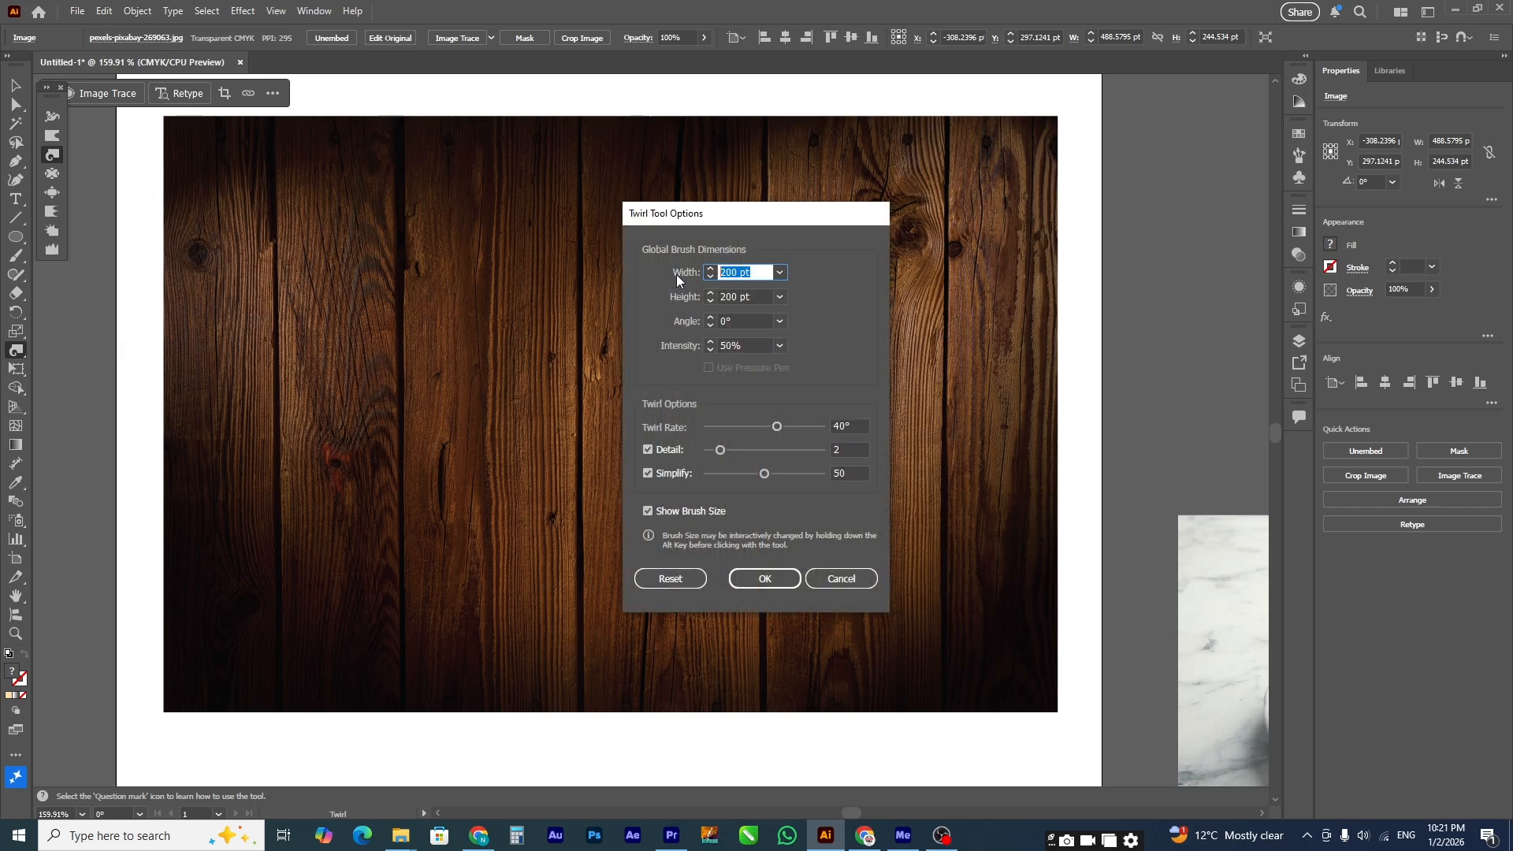
text(300)
key(Tab)
text(300)
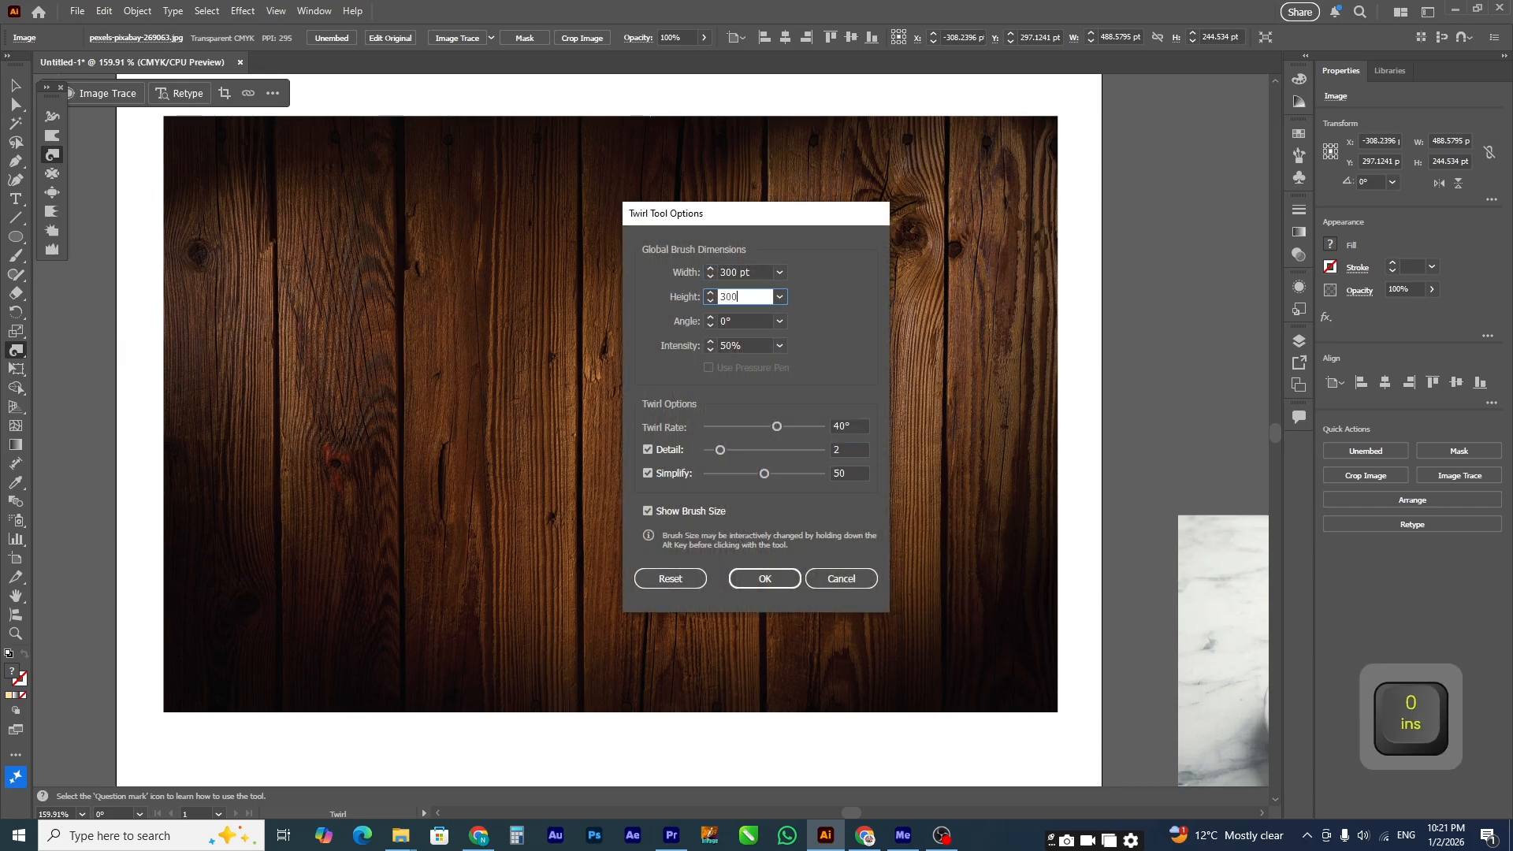
click(764, 578)
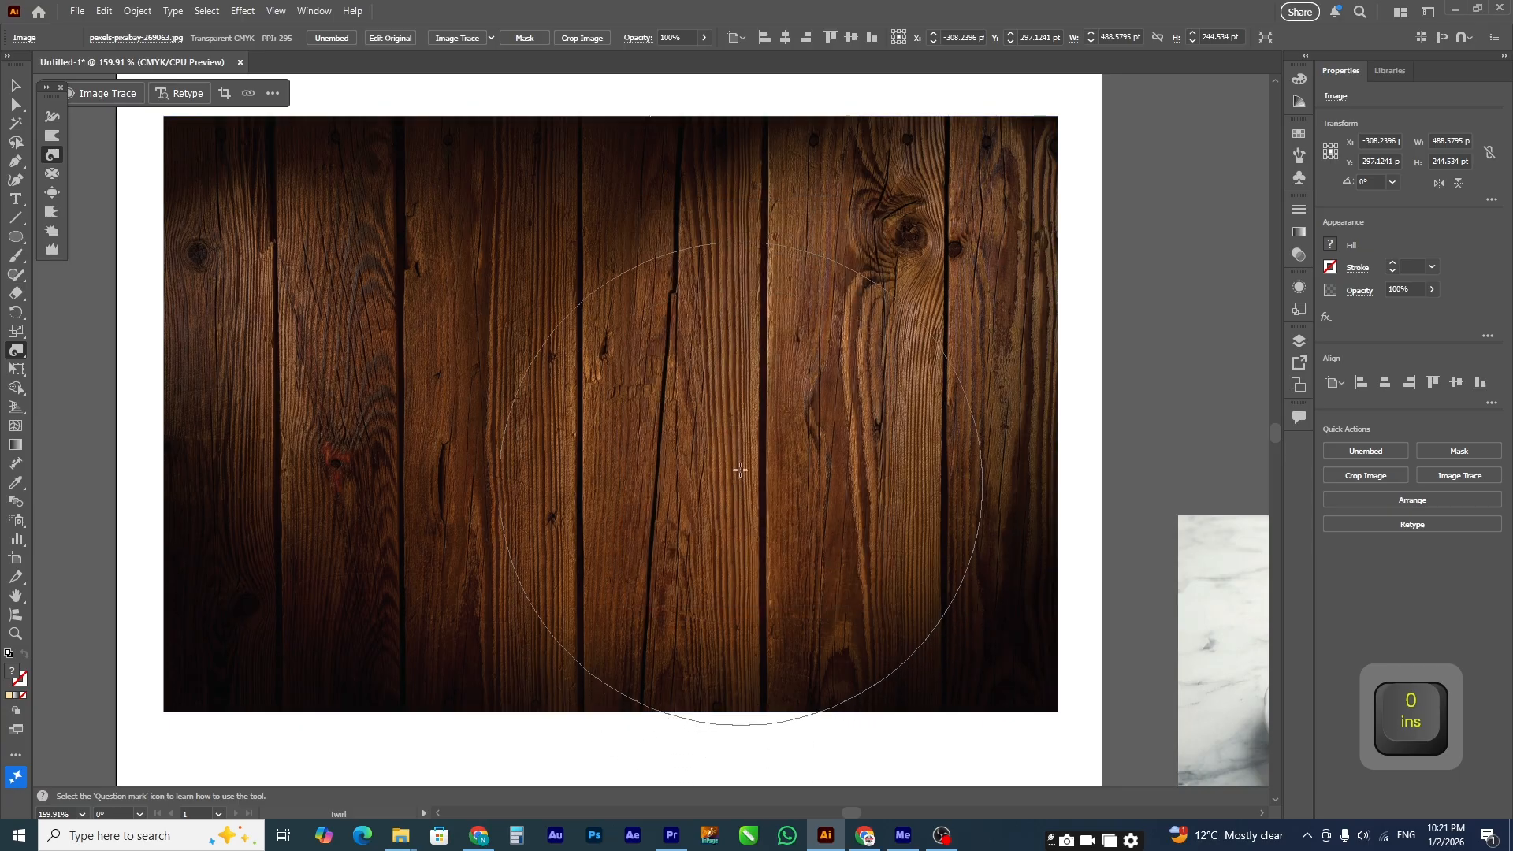
Step: Select the dark wood image and twirl its planks just right of the image centre, undoing and repeating the first stroke
click(723, 407)
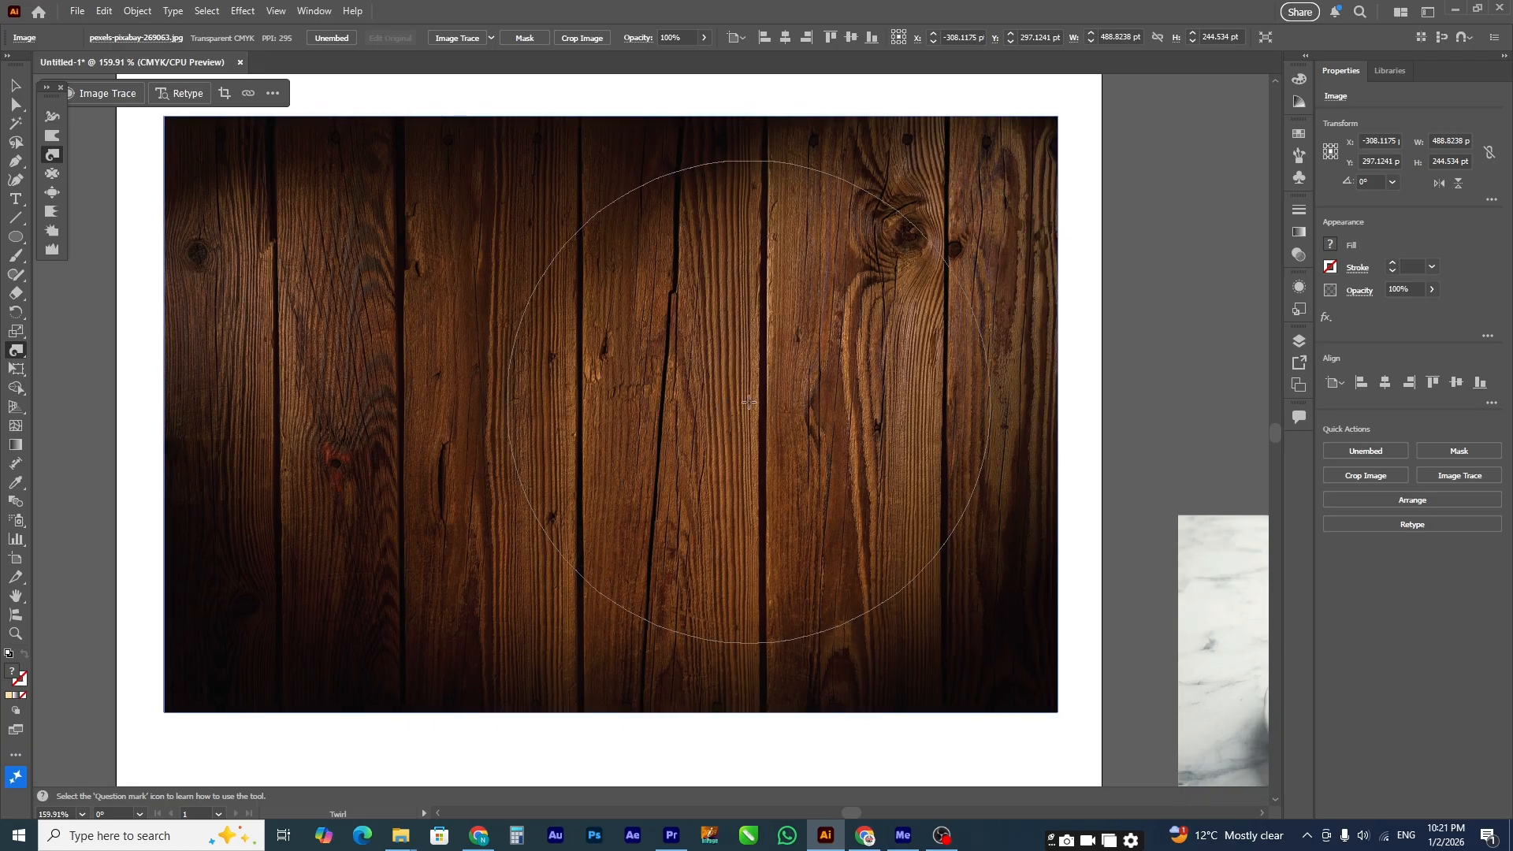
click(15, 84)
click(394, 262)
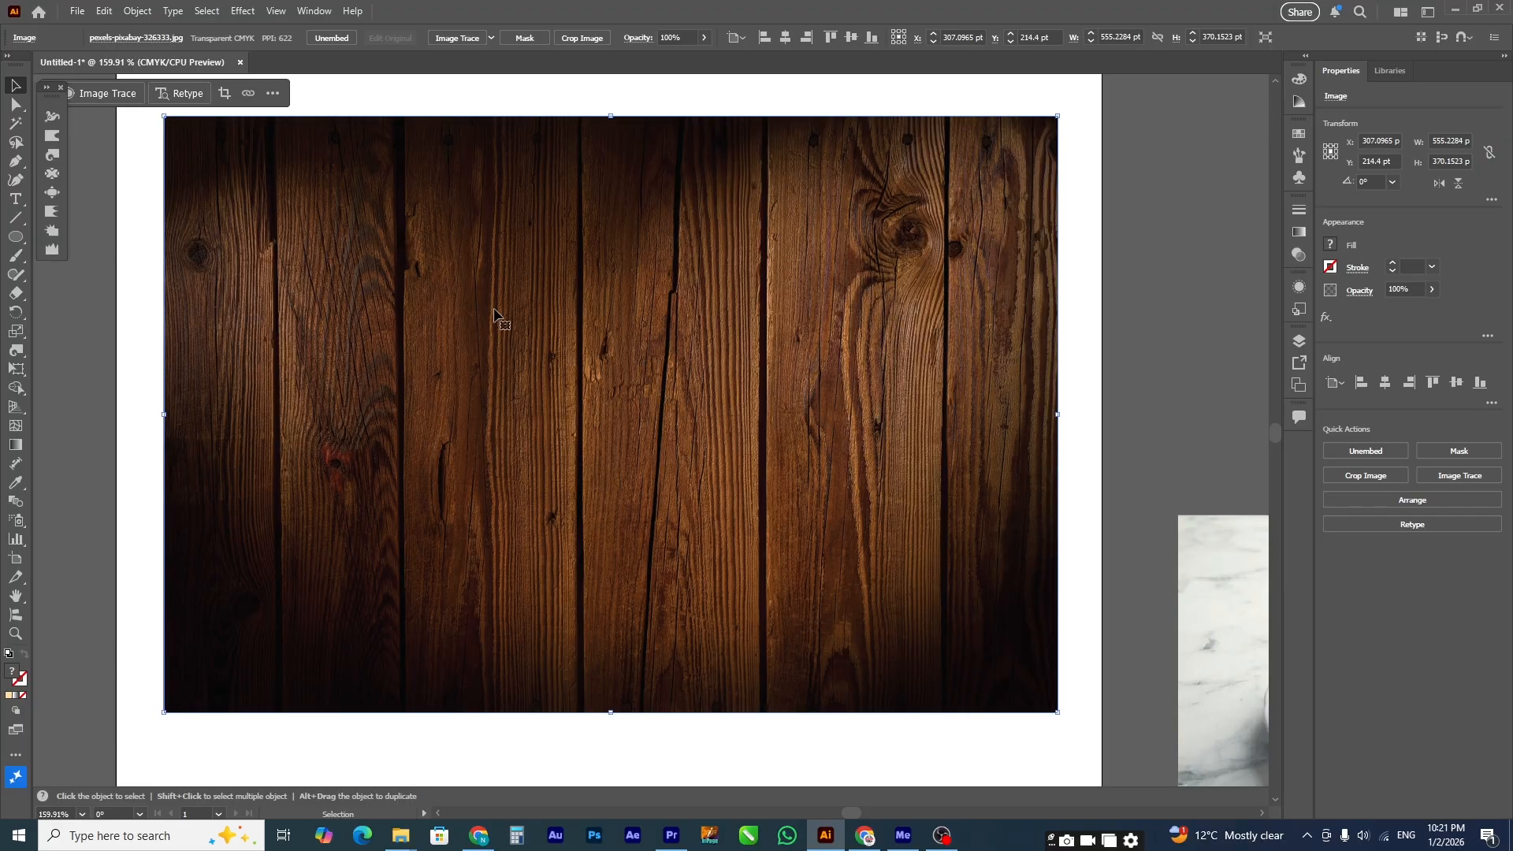
click(52, 155)
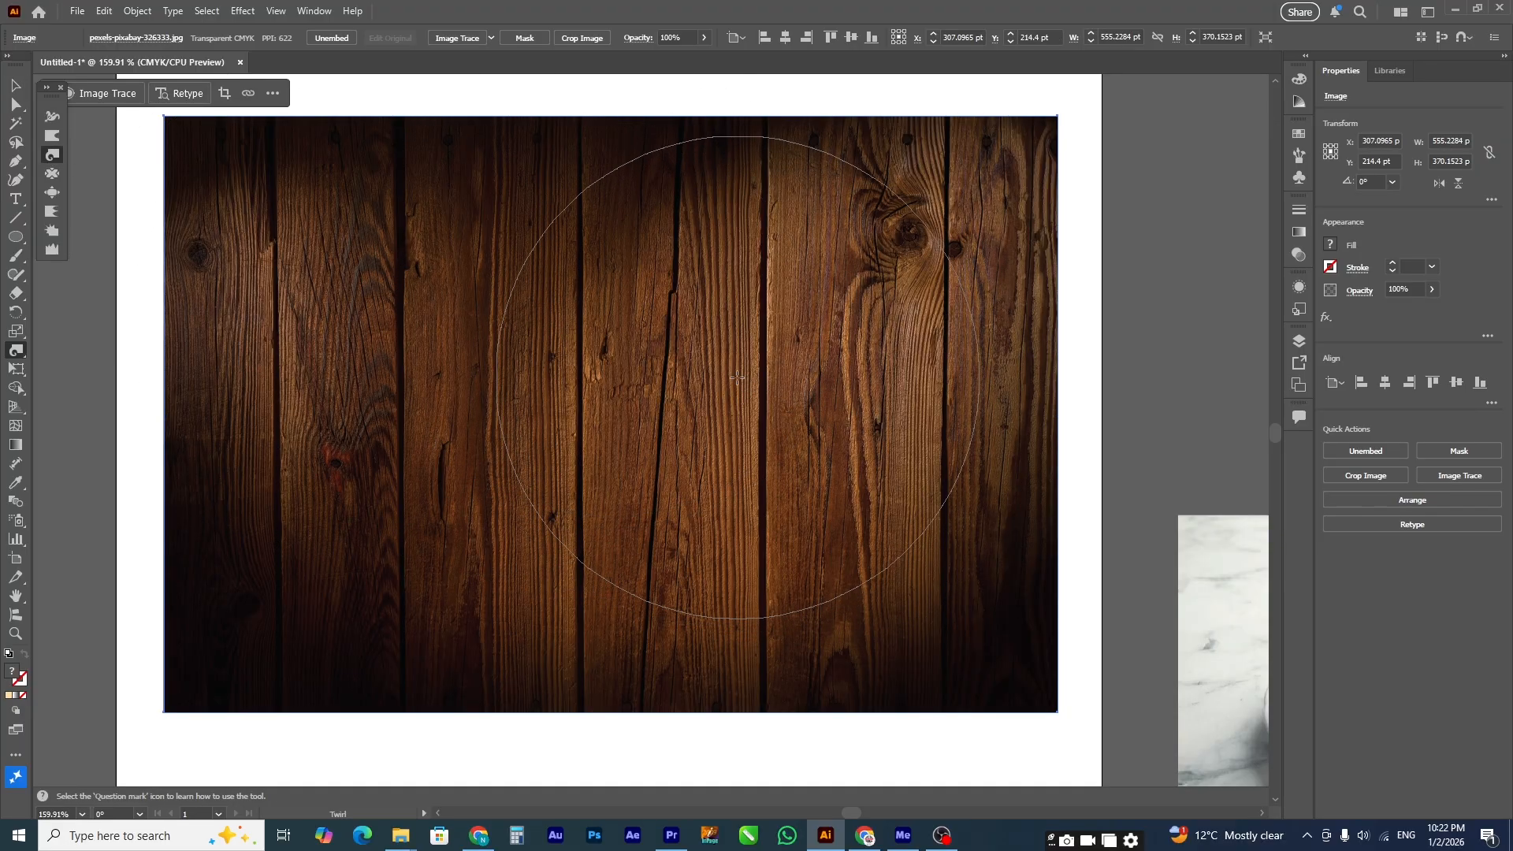
drag(736, 391, 736, 391)
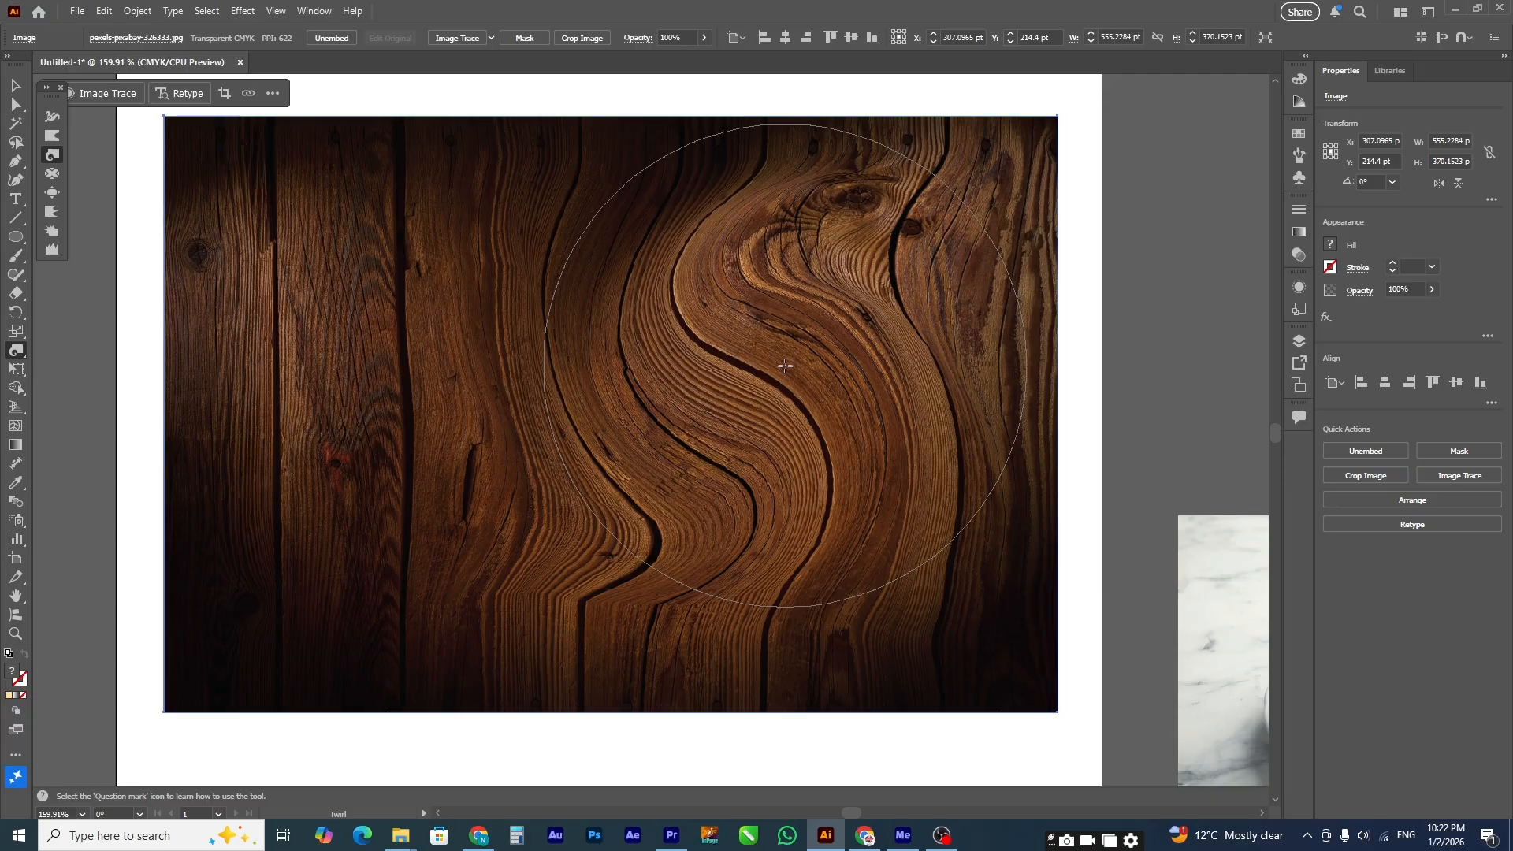
key(ctrl+z)
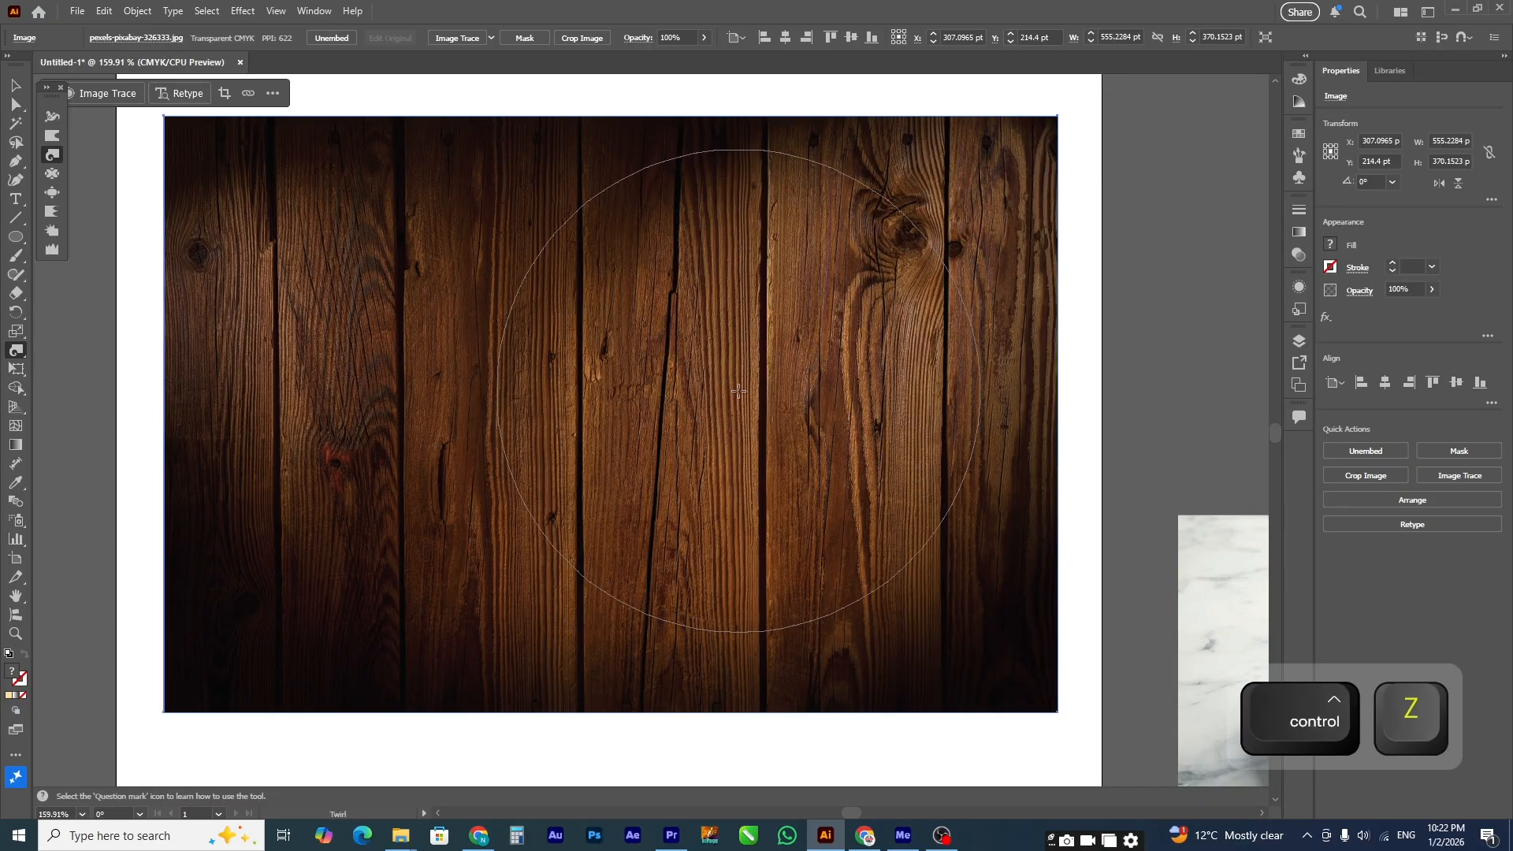
drag(738, 391, 733, 392)
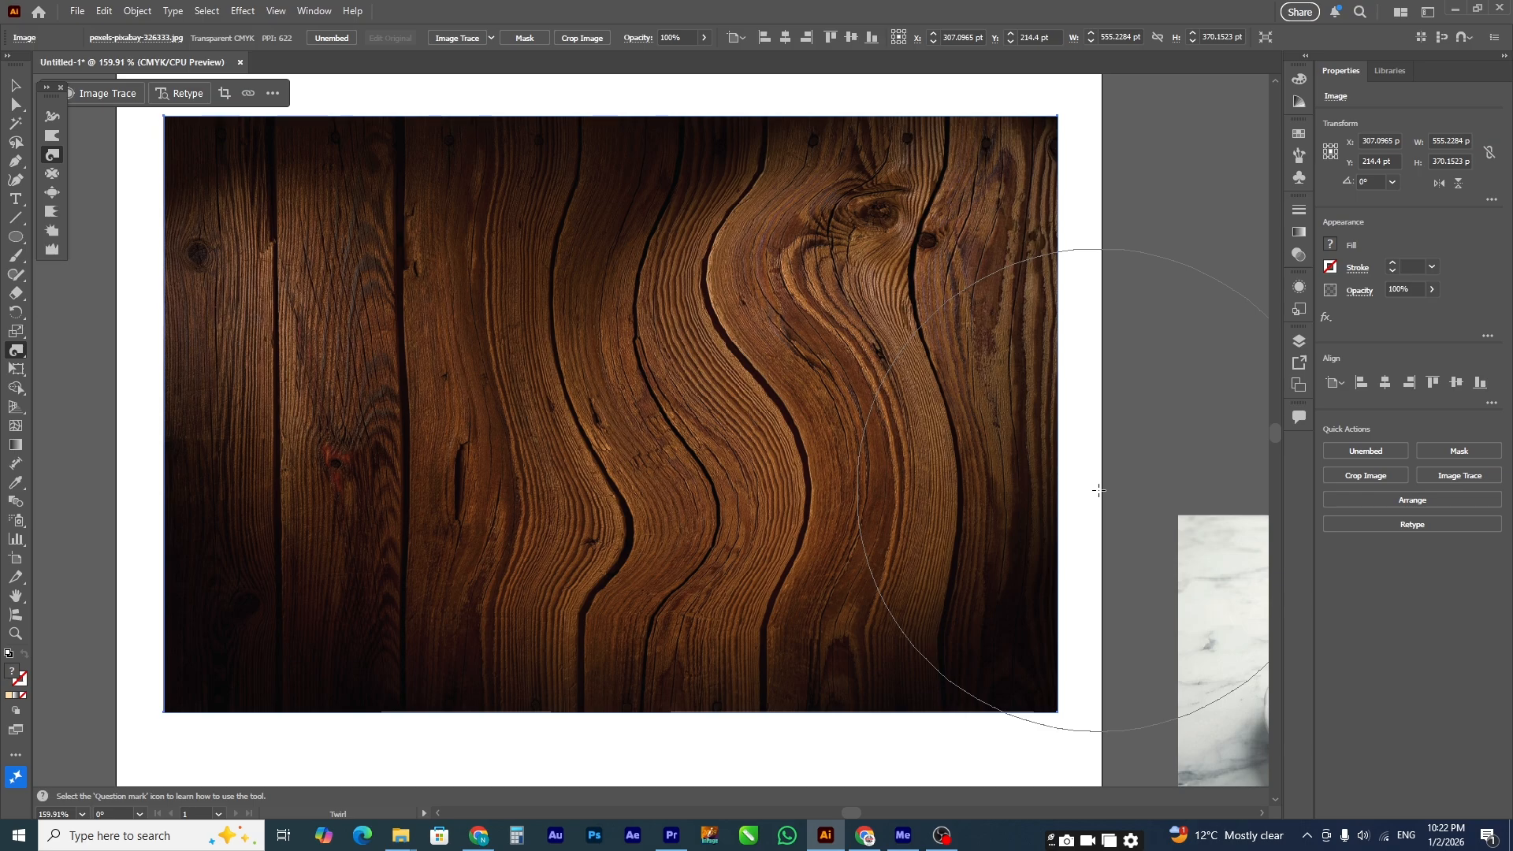
Step: Try a twirl on the left part of the dark wood image, undo it and deselect the image
drag(421, 368, 424, 394)
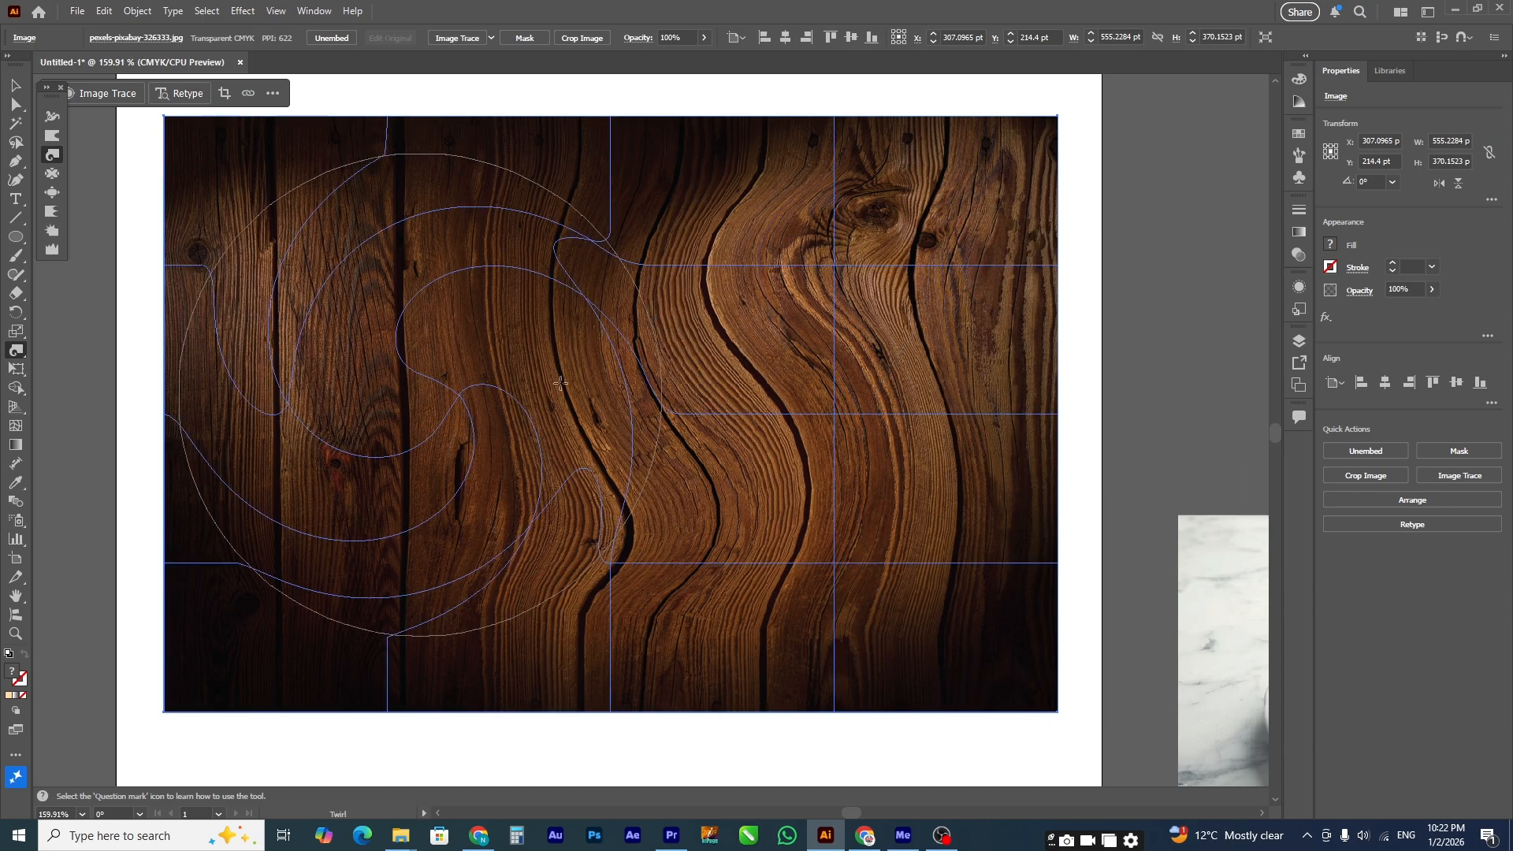
key(ctrl+z)
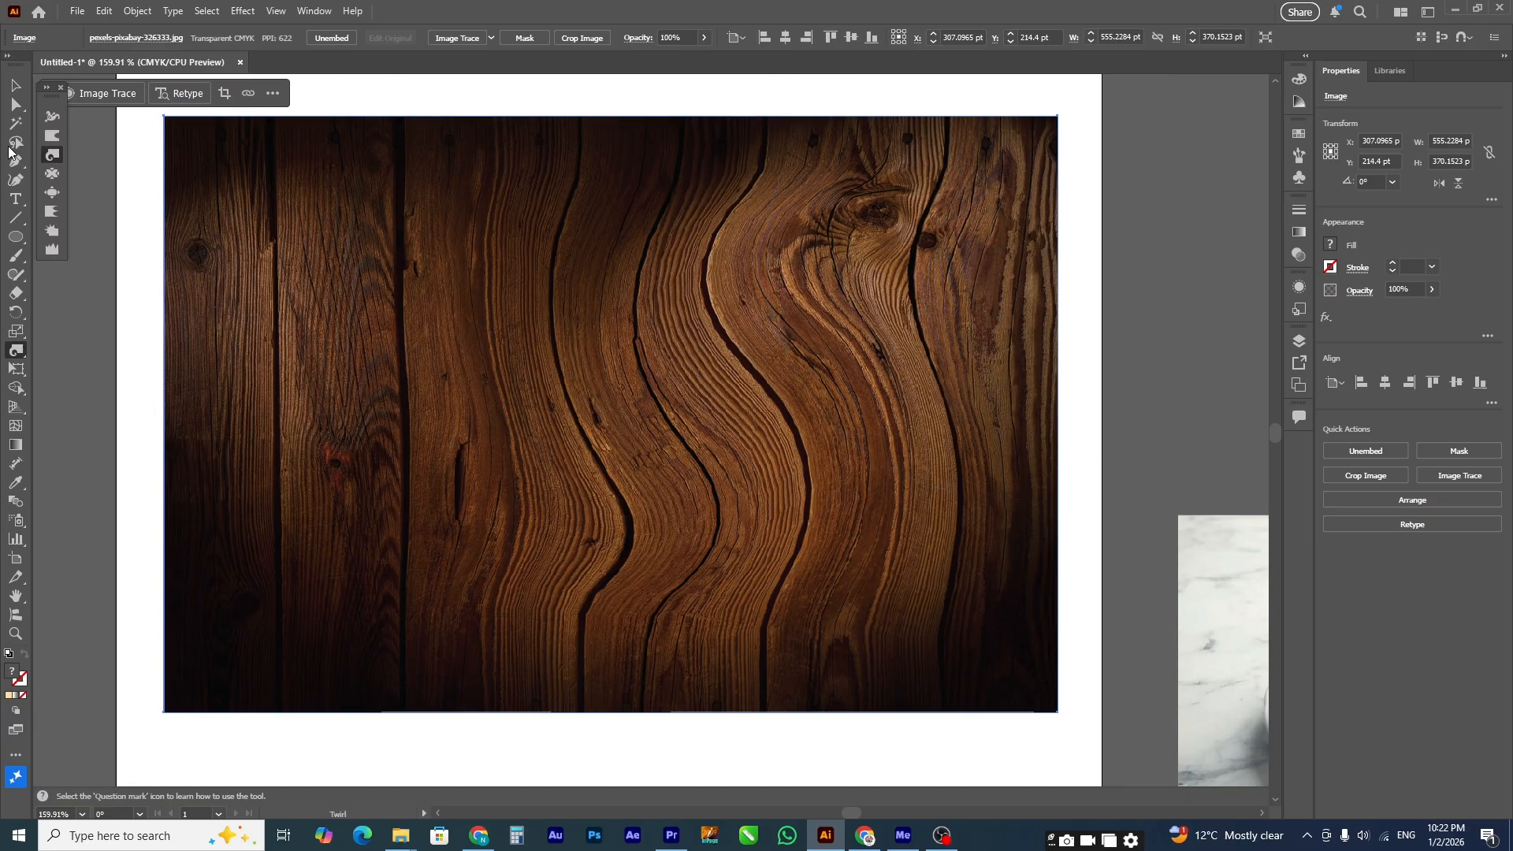
click(16, 84)
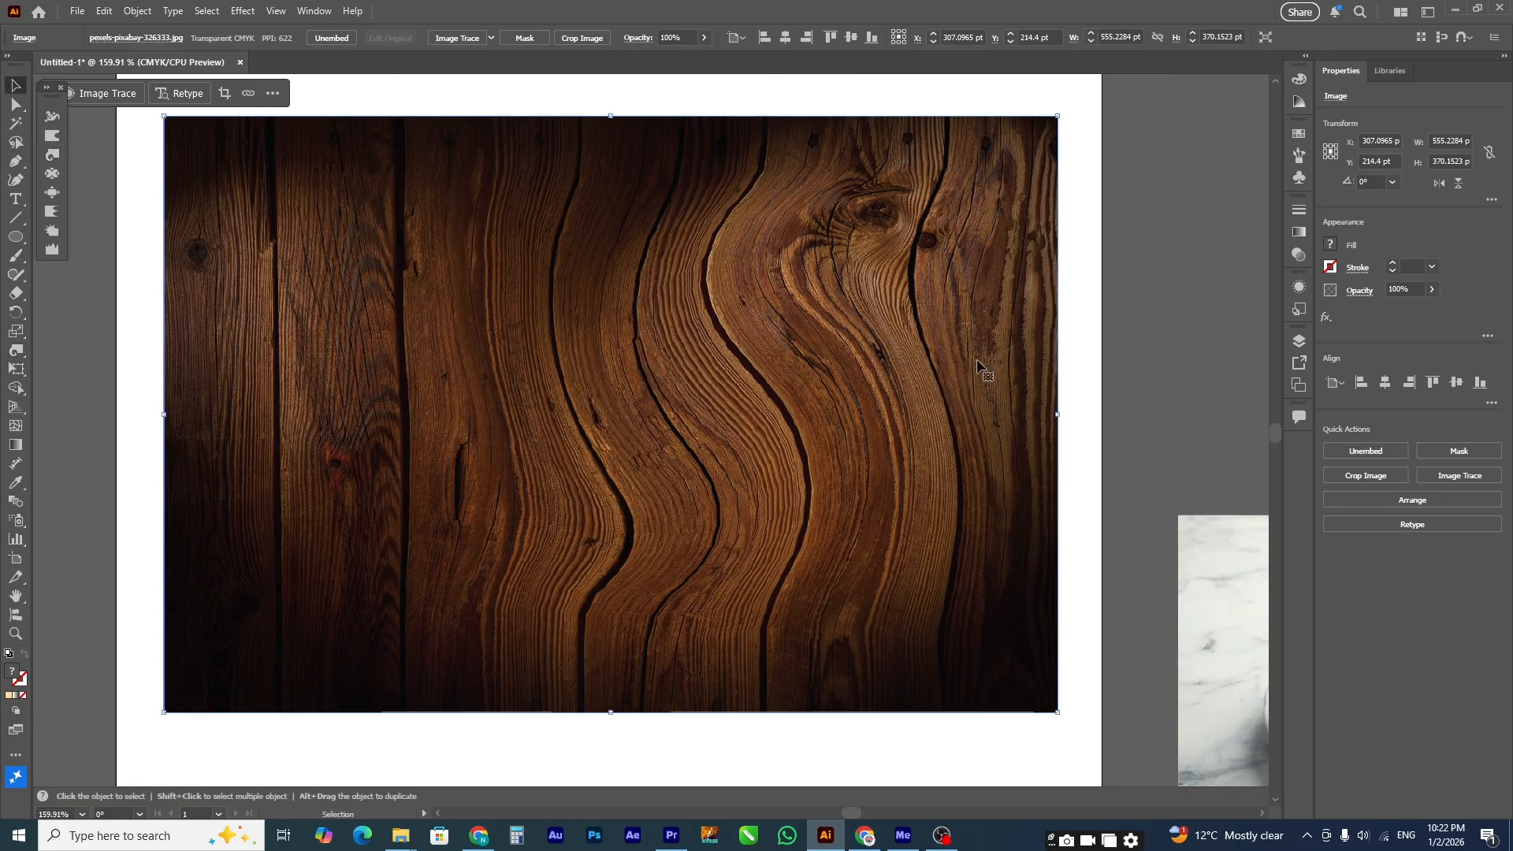
click(1126, 353)
Step: Try the 300 pt twirl brush on the lower edge of the brick-wall image's wooden floor, and undo it
scroll(691, 413, down, 1)
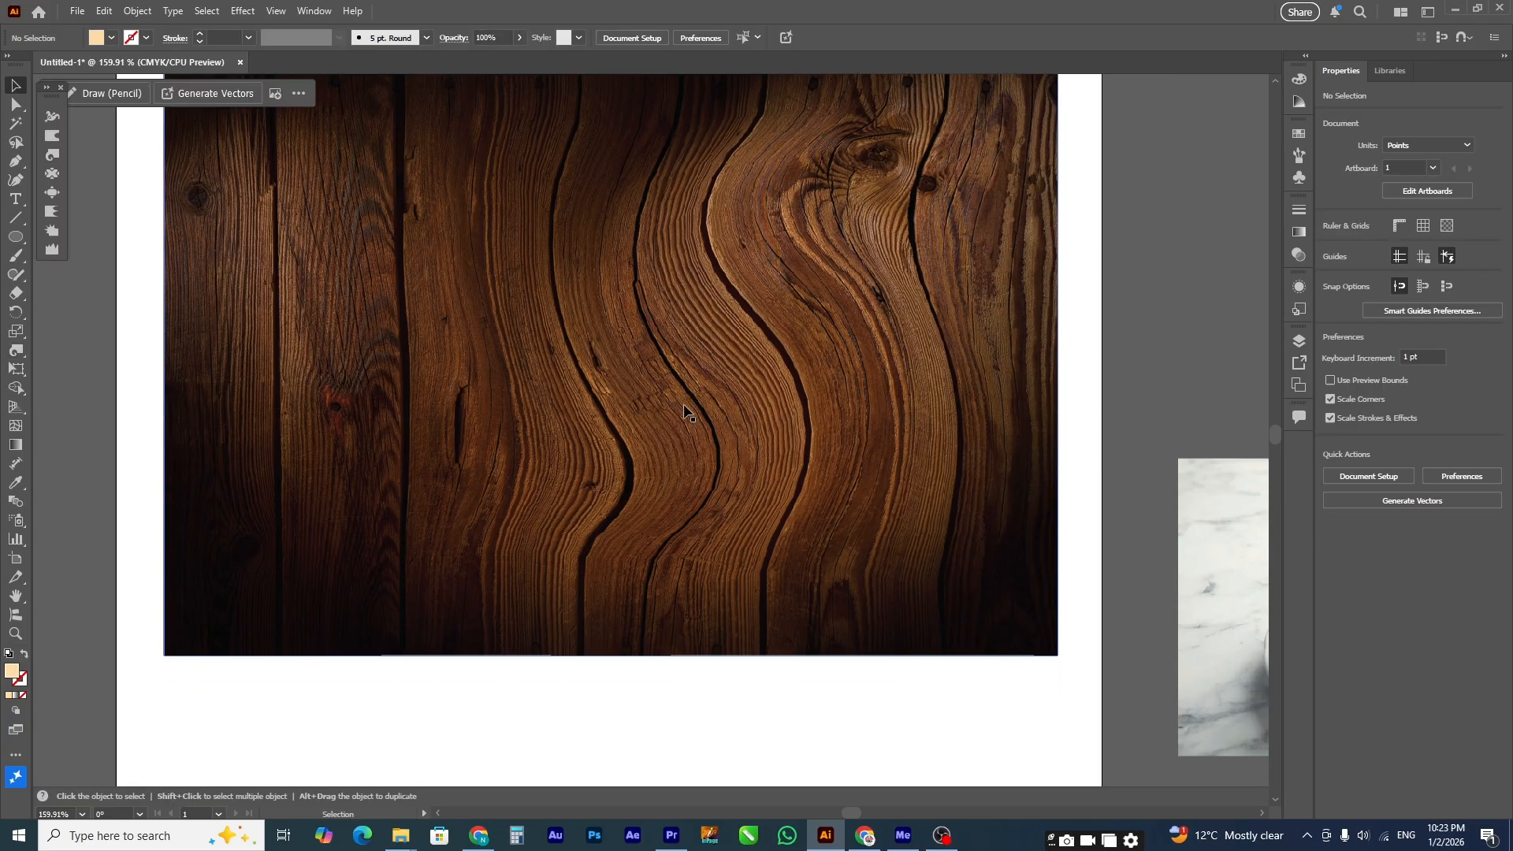
scroll(624, 390, down, 3)
scroll(617, 385, down, 1)
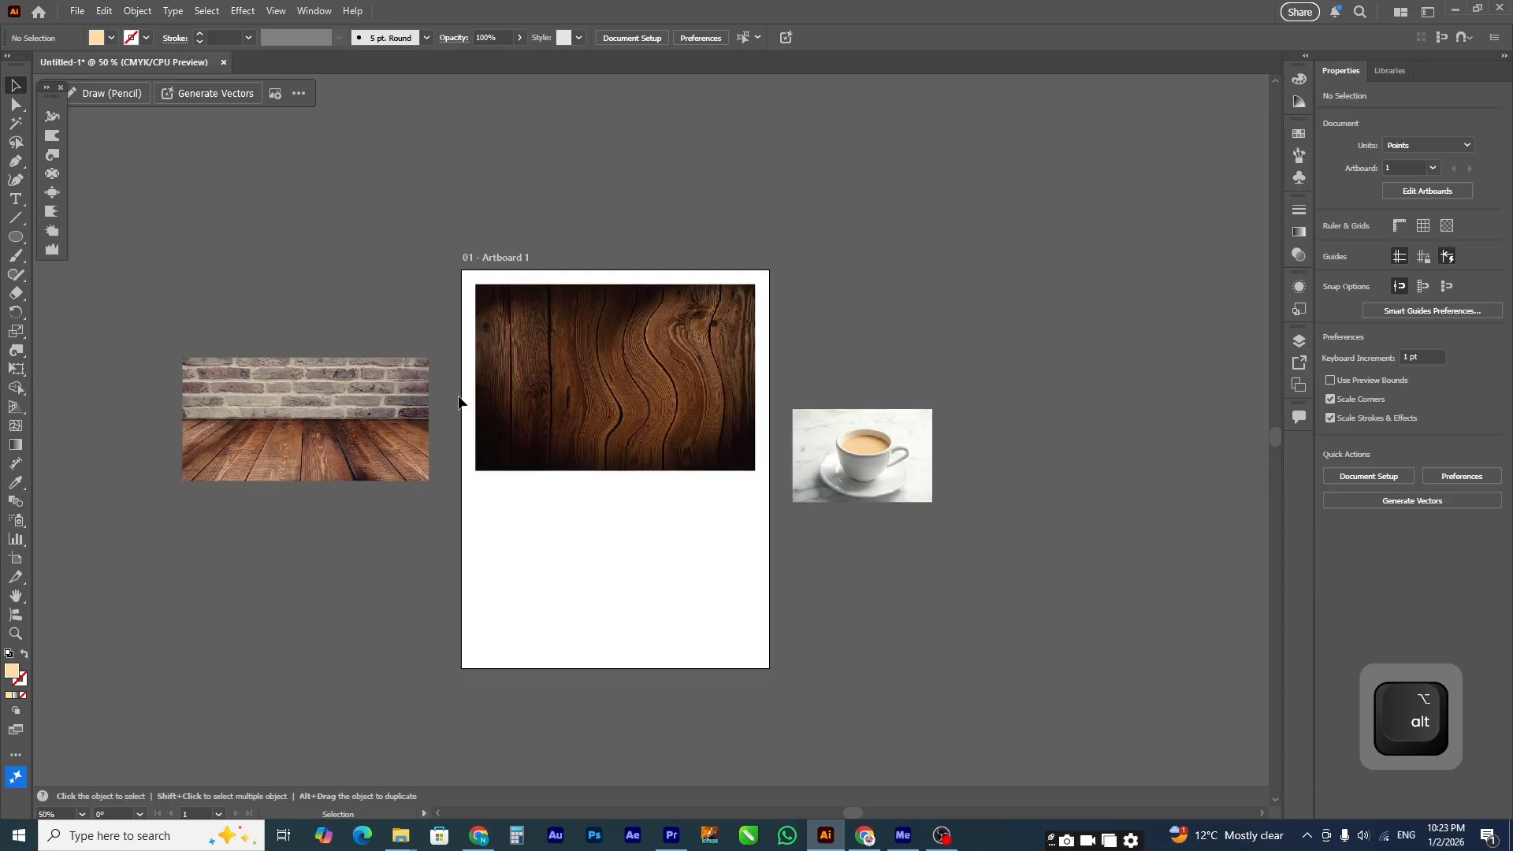
key(z)
drag(128, 372, 486, 526)
click(52, 154)
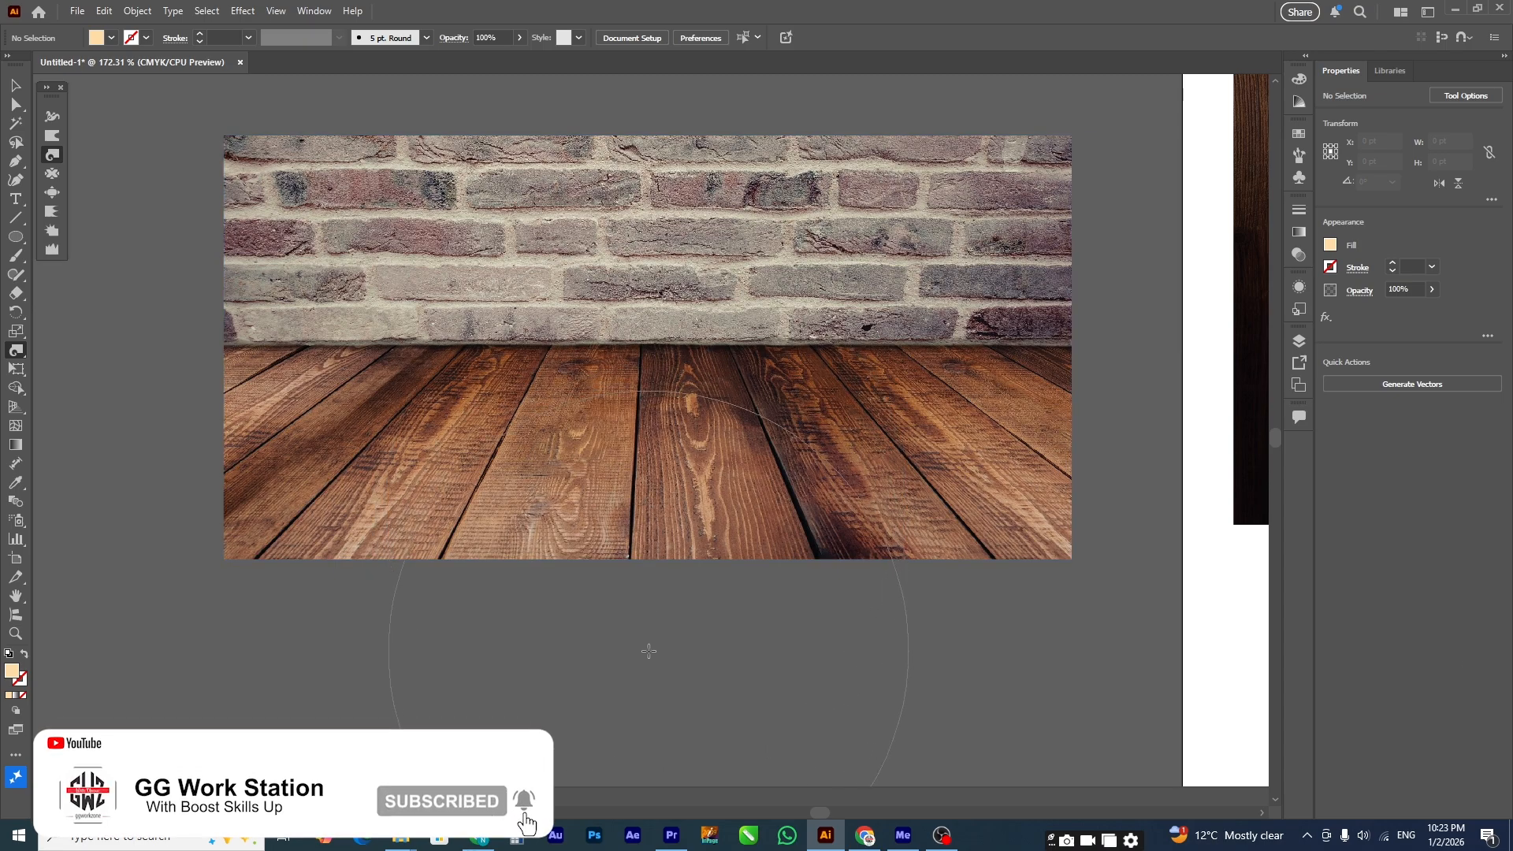
drag(653, 646, 722, 684)
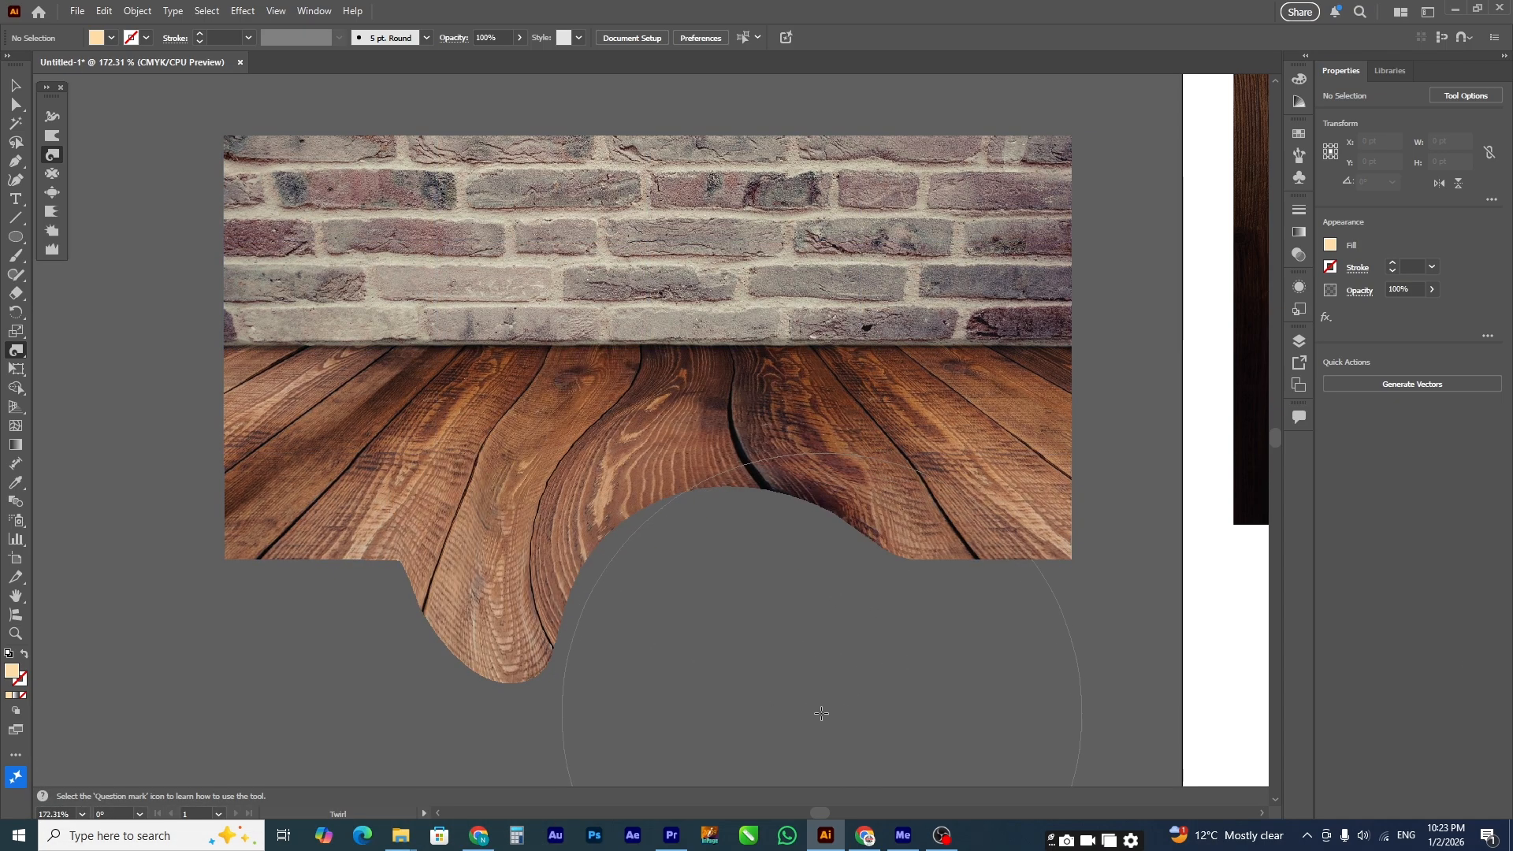
key(ctrl+z)
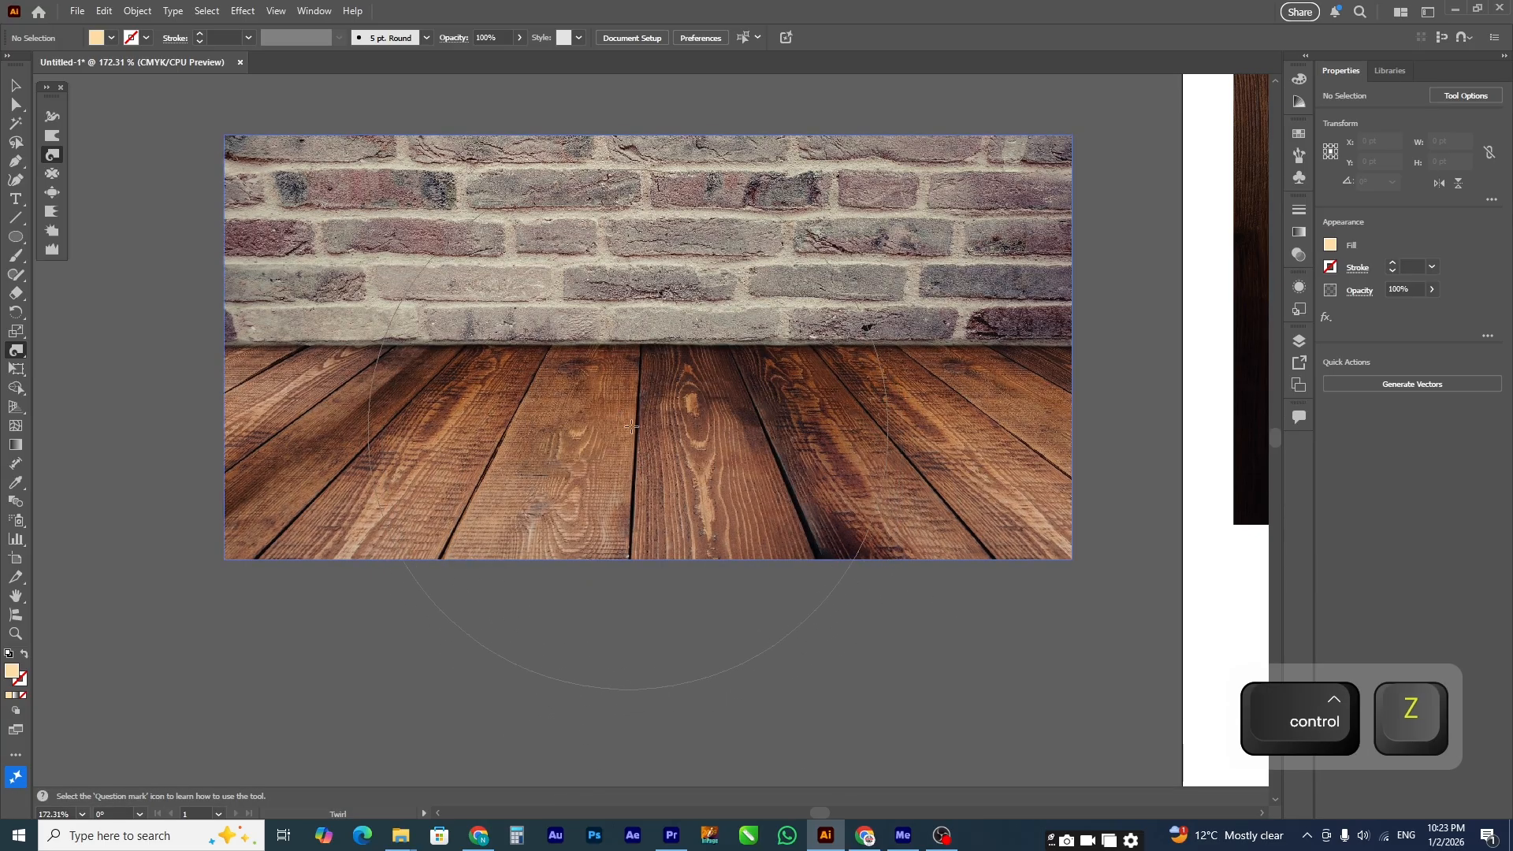
Step: Reduce the Twirl tool's brush to 50 pt wide and 50 pt high
double_click(50, 153)
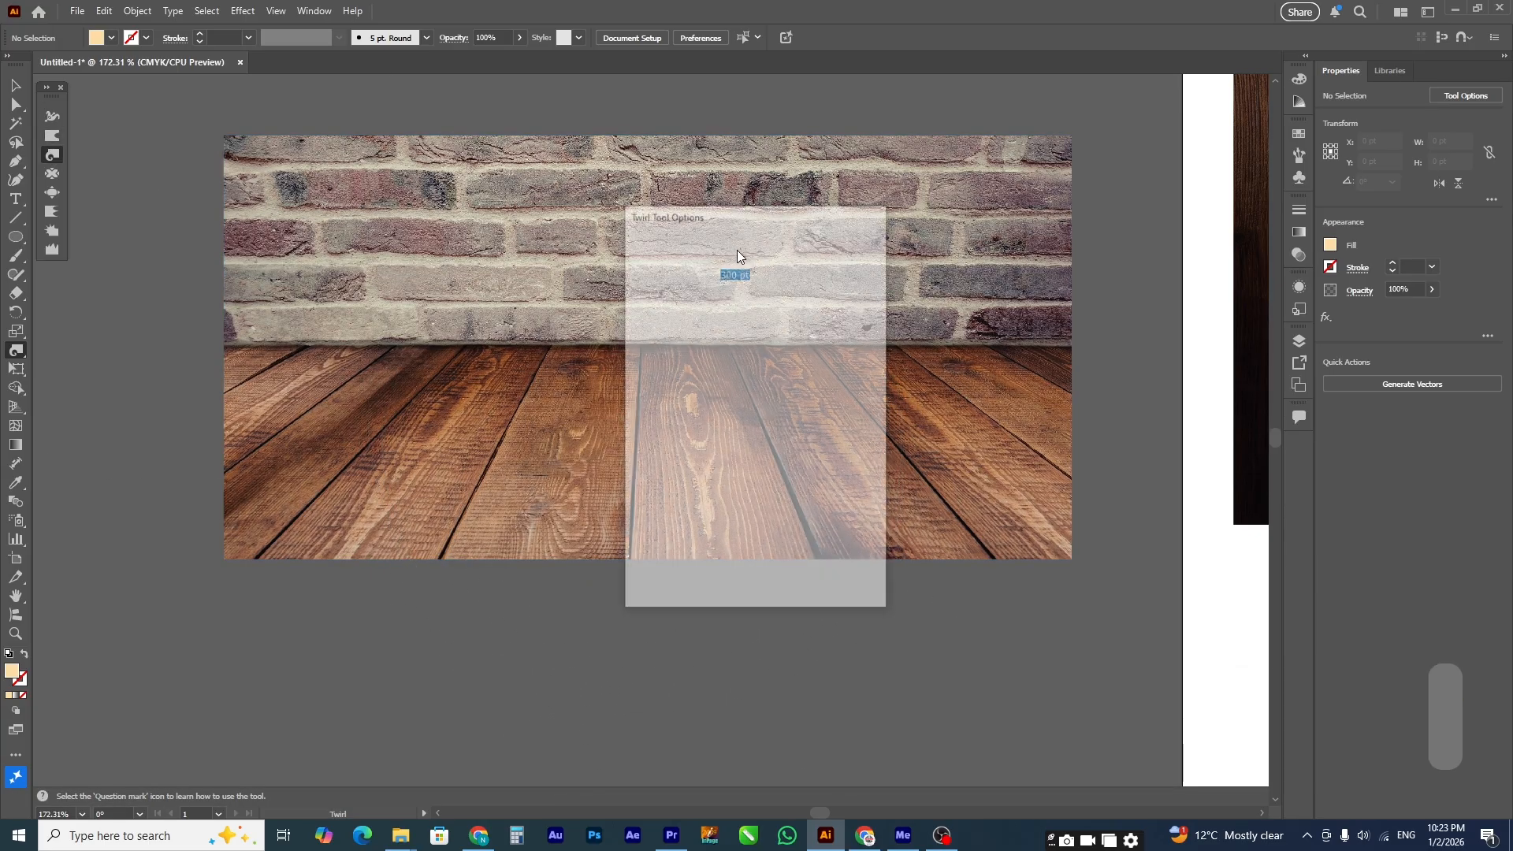
click(757, 273)
double_click(757, 273)
text(50)
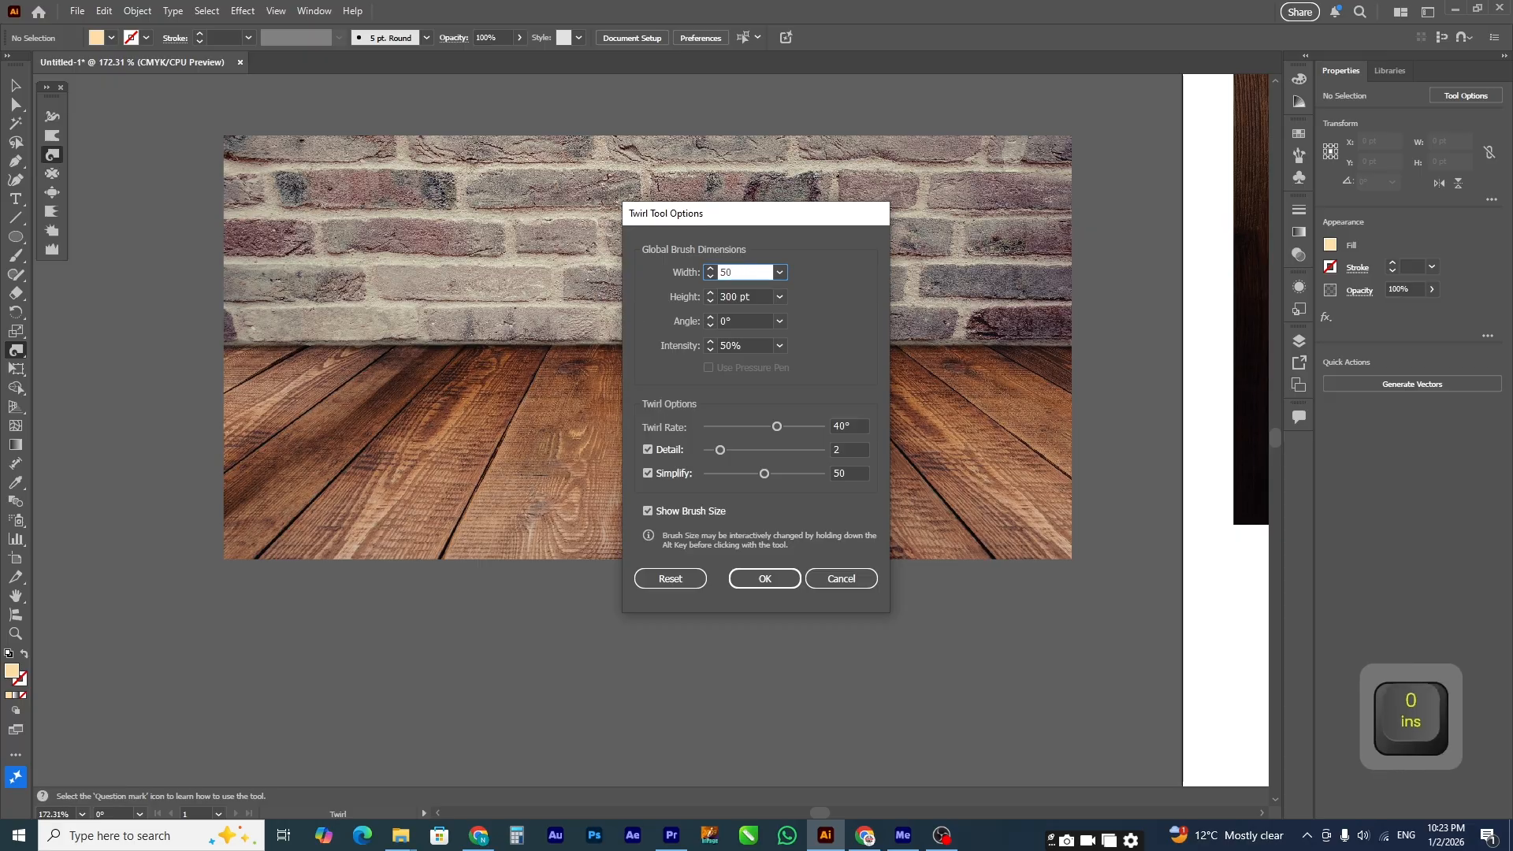
key(Tab)
text(50)
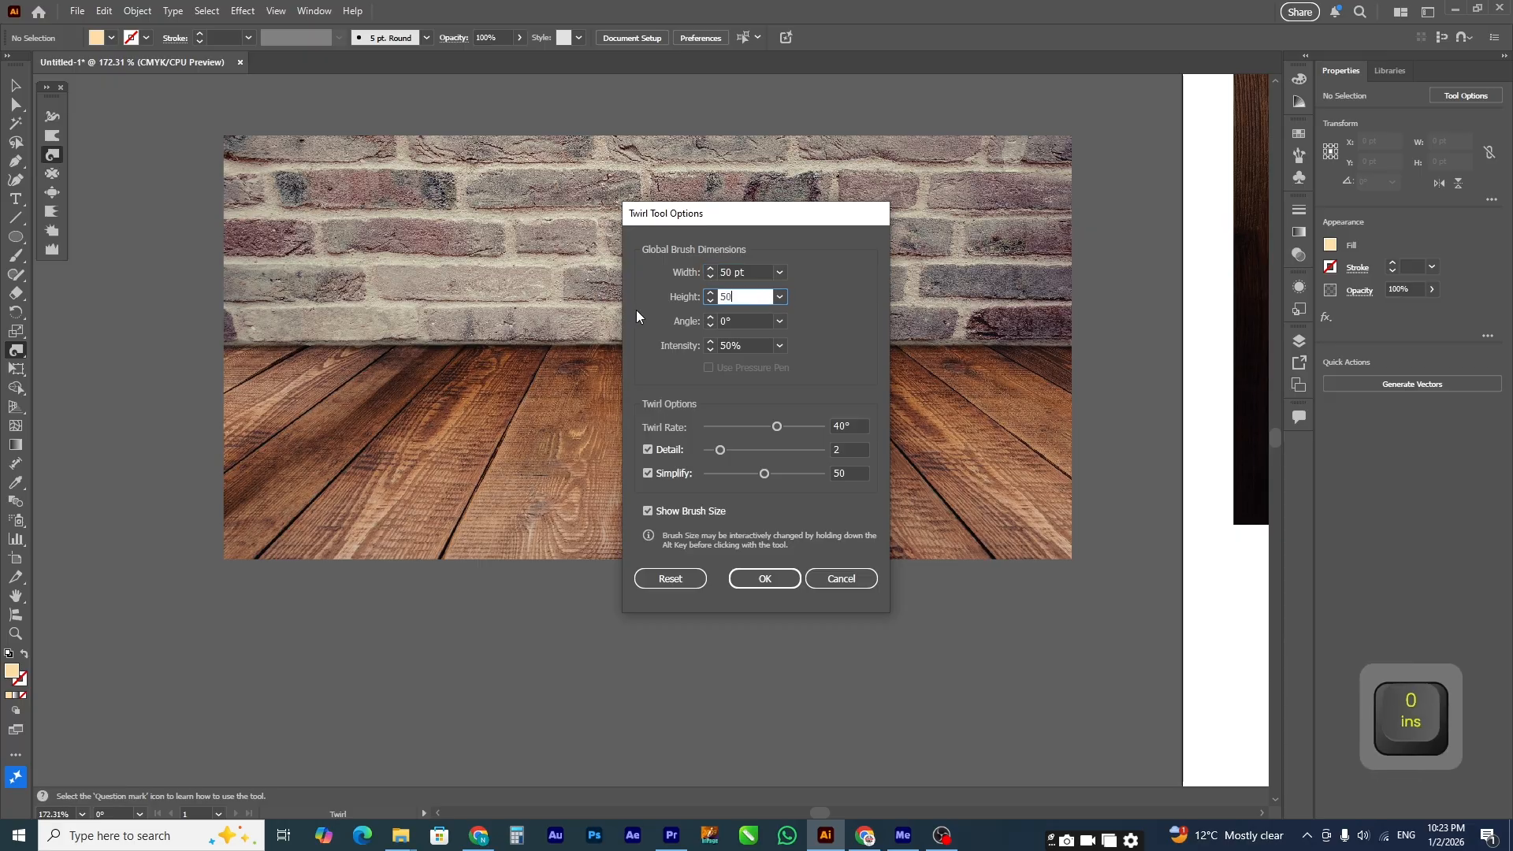
click(788, 576)
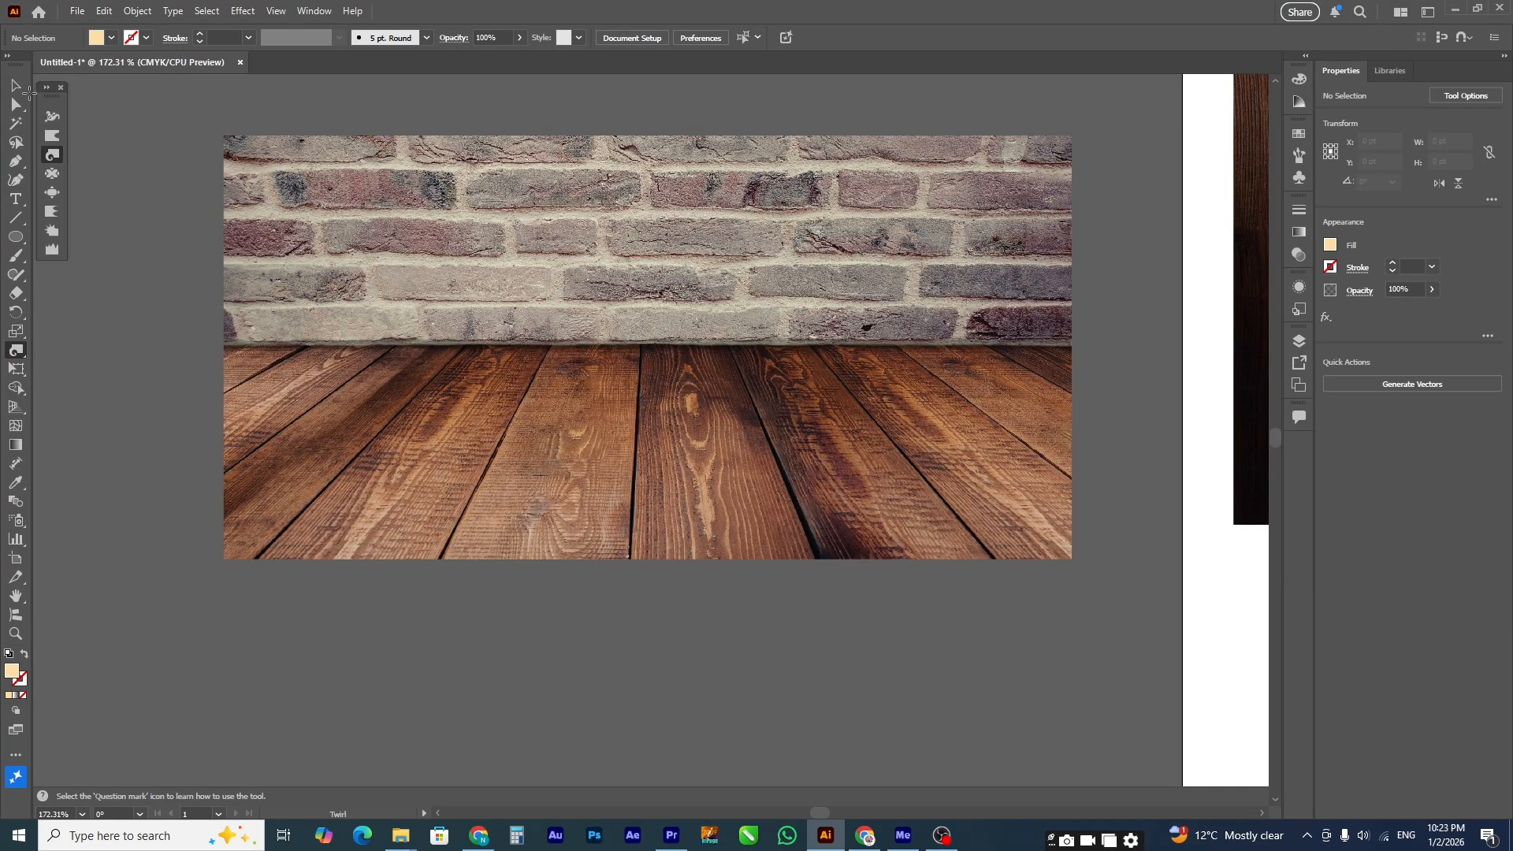
Step: Select the brick-wall image and apply small twirls at five spots along the seams of its wooden floorboards
key(v)
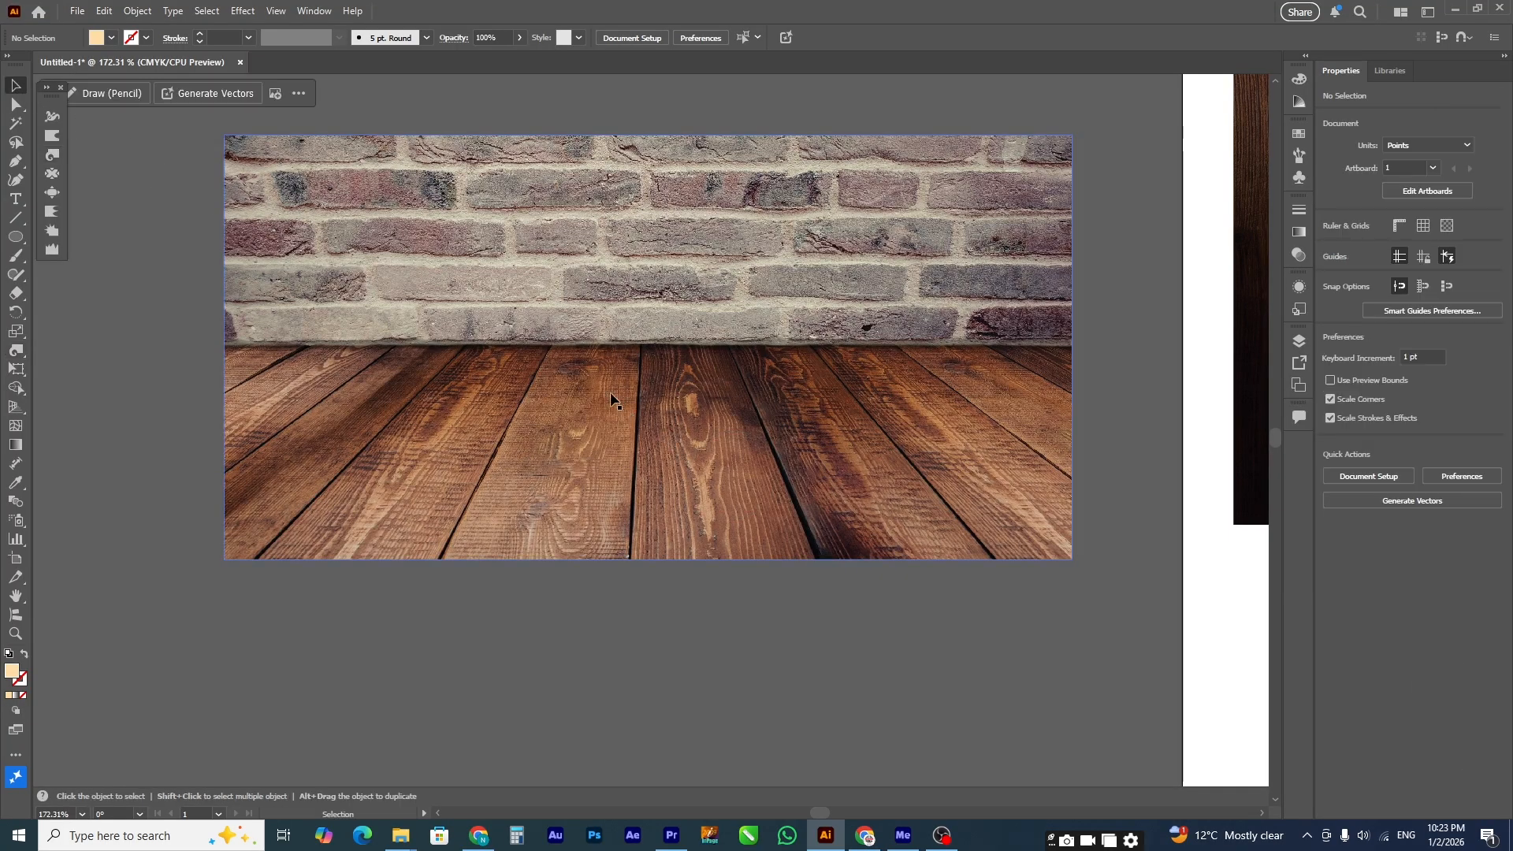
click(297, 269)
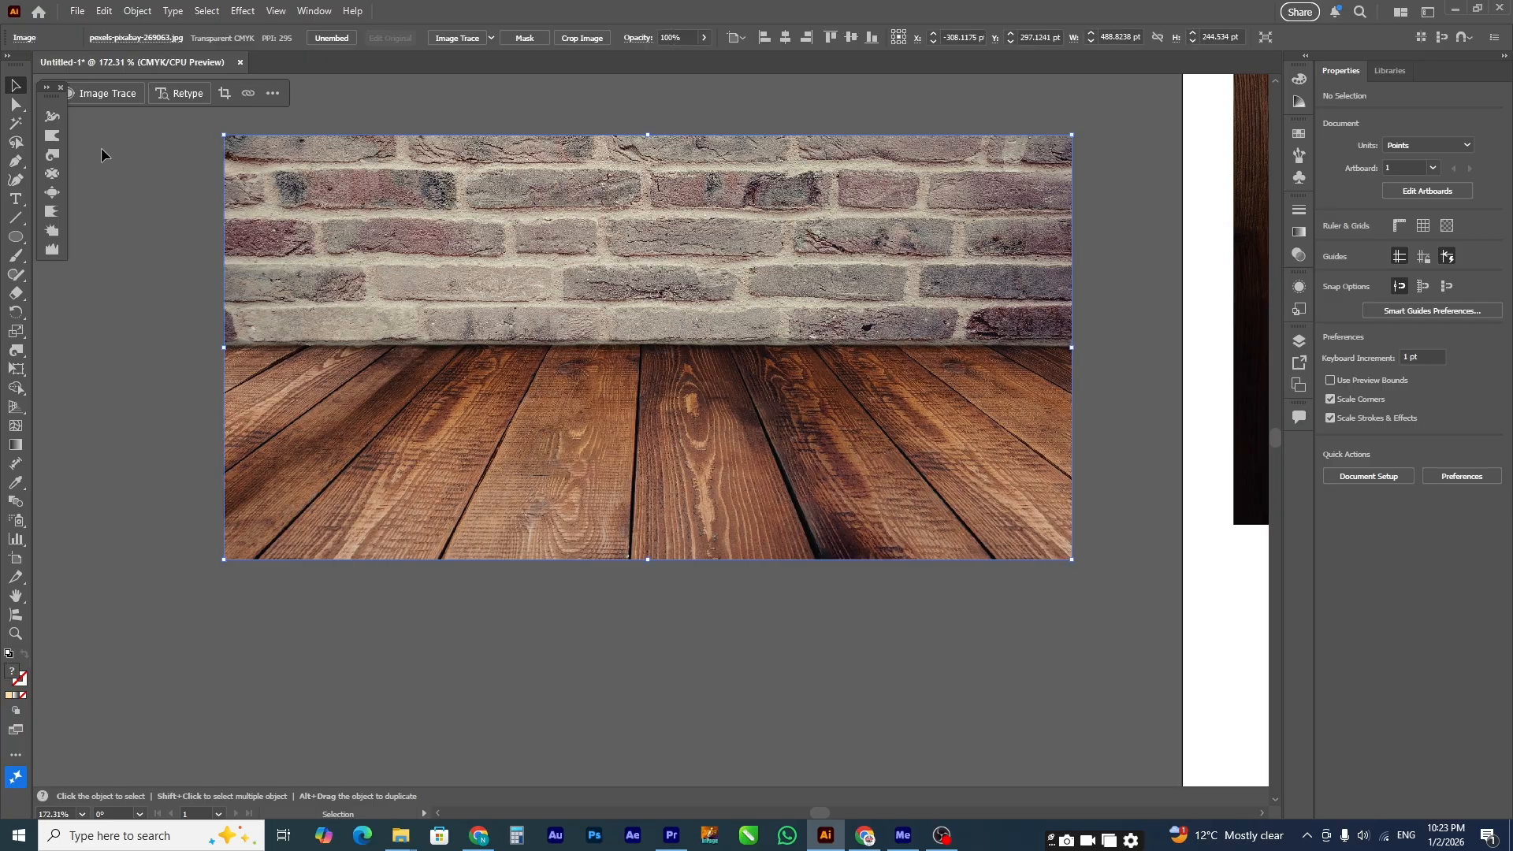
click(53, 154)
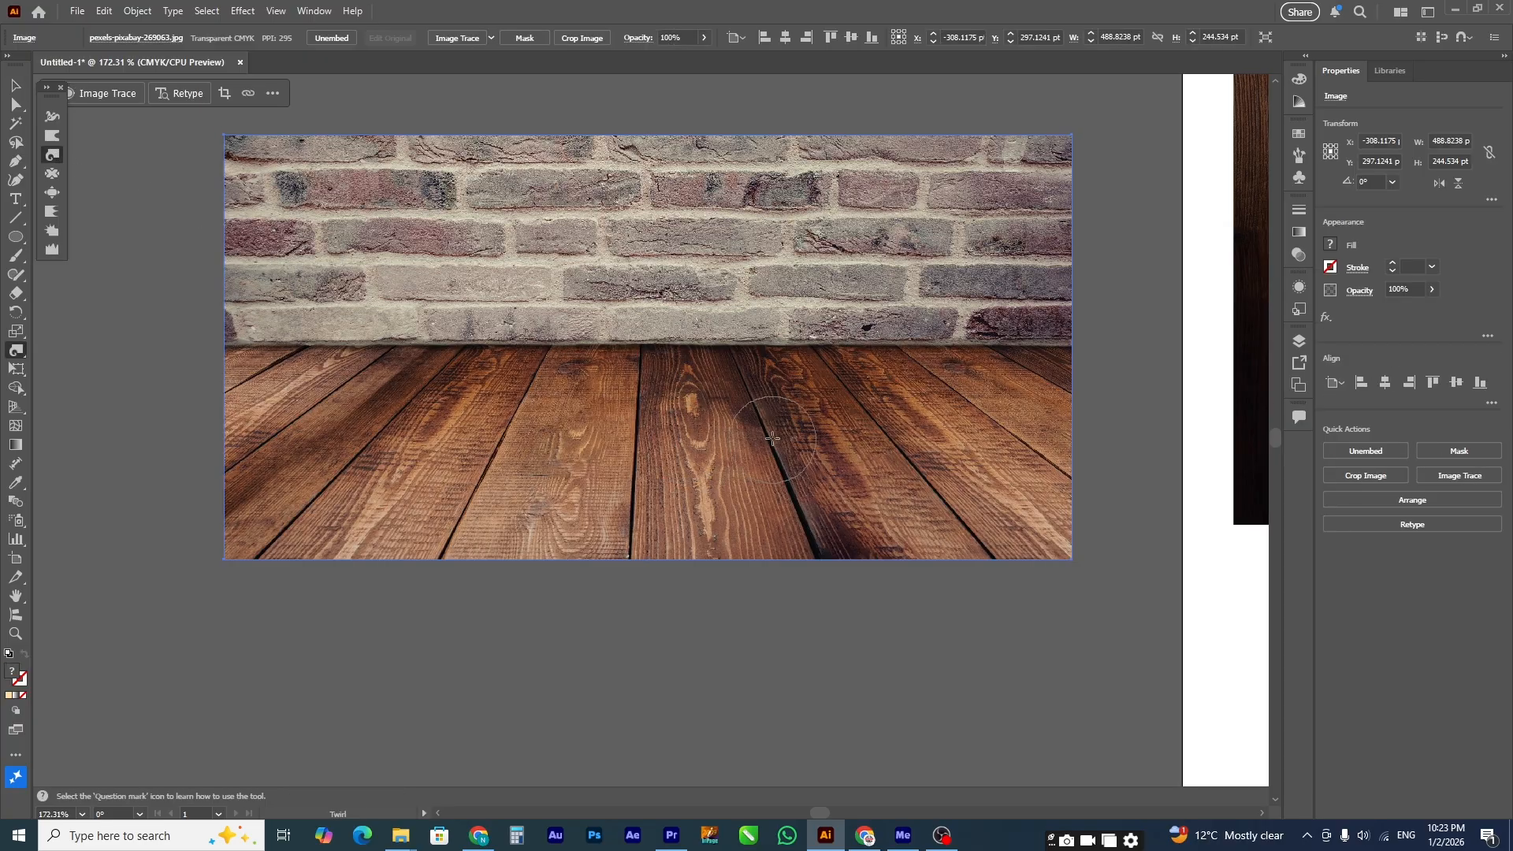
click(678, 433)
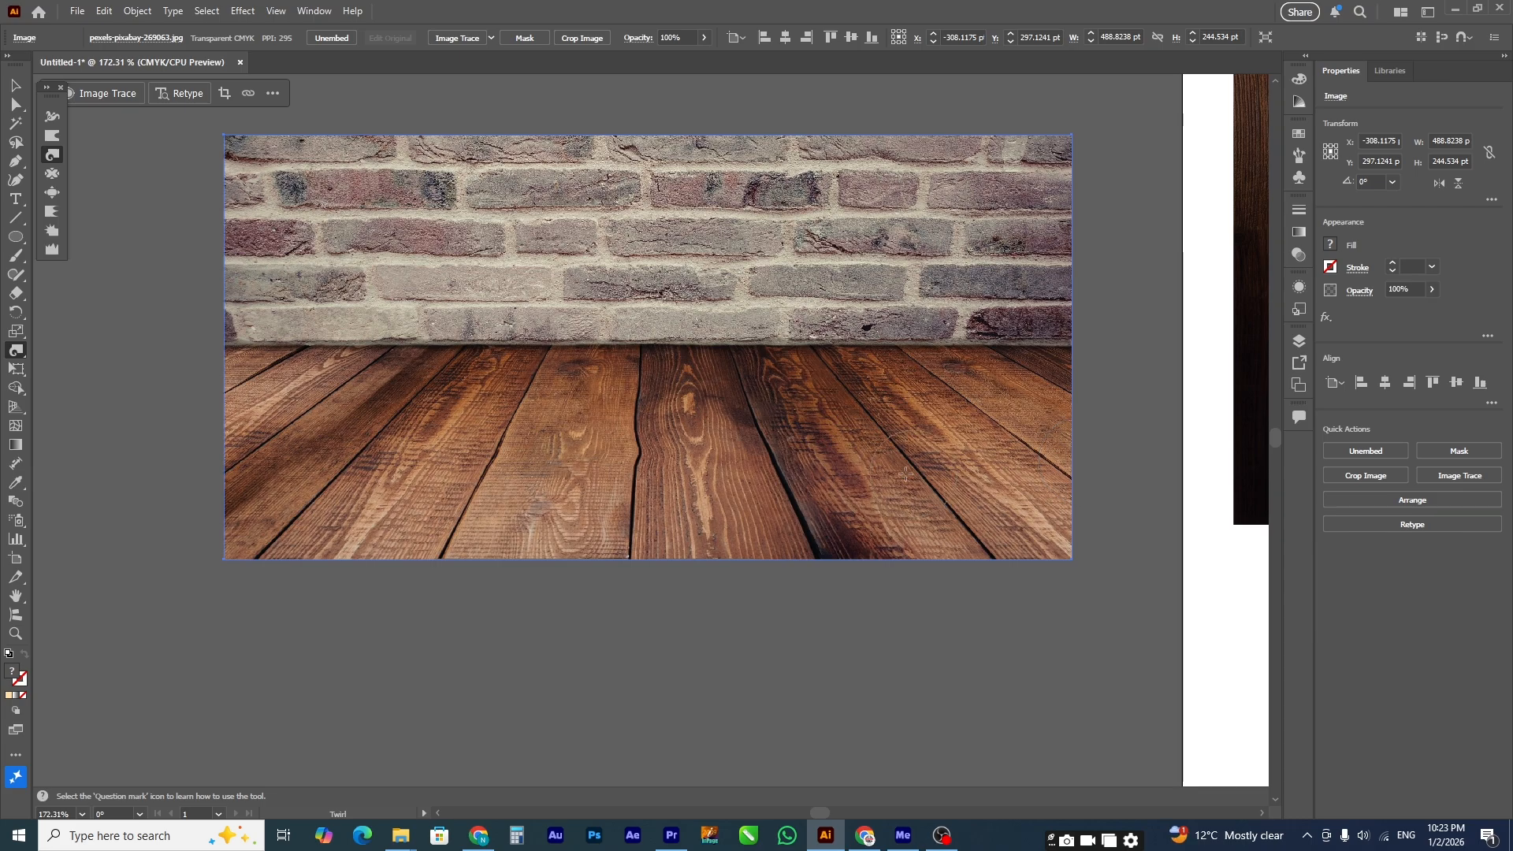
click(823, 437)
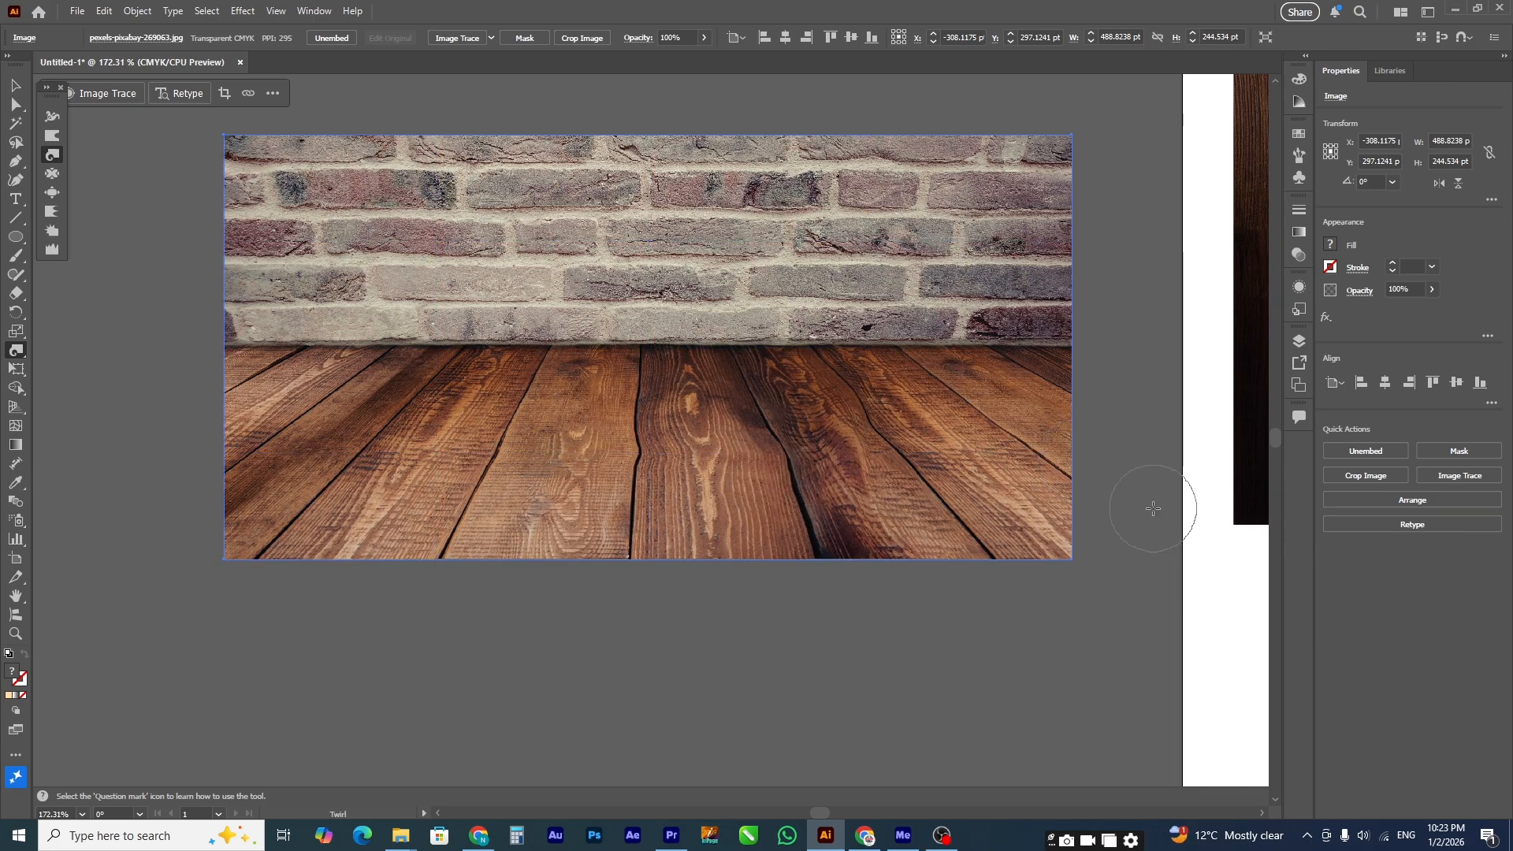
click(426, 444)
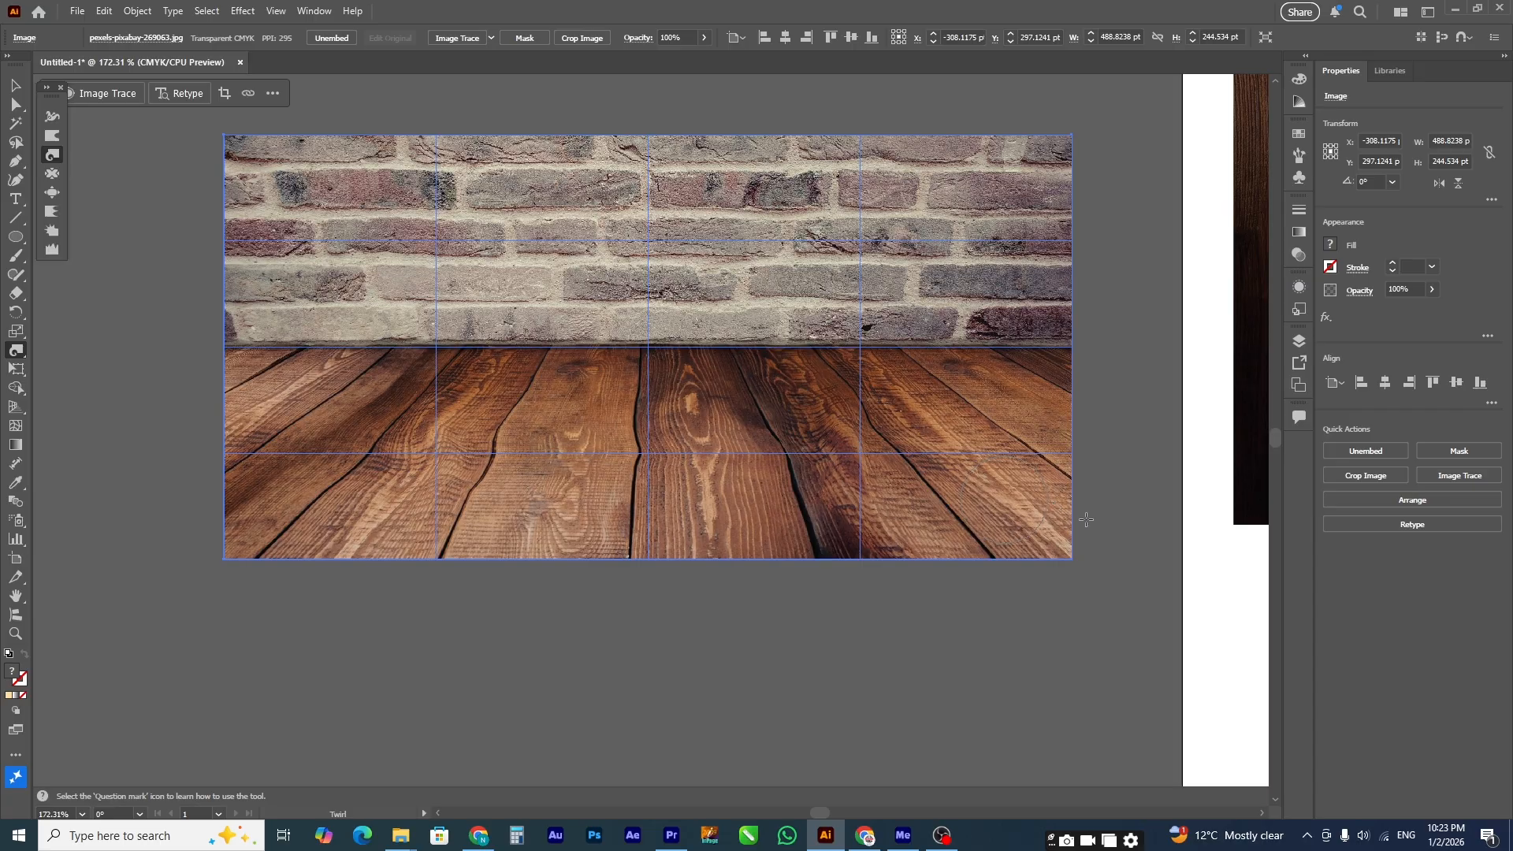
click(990, 463)
click(569, 471)
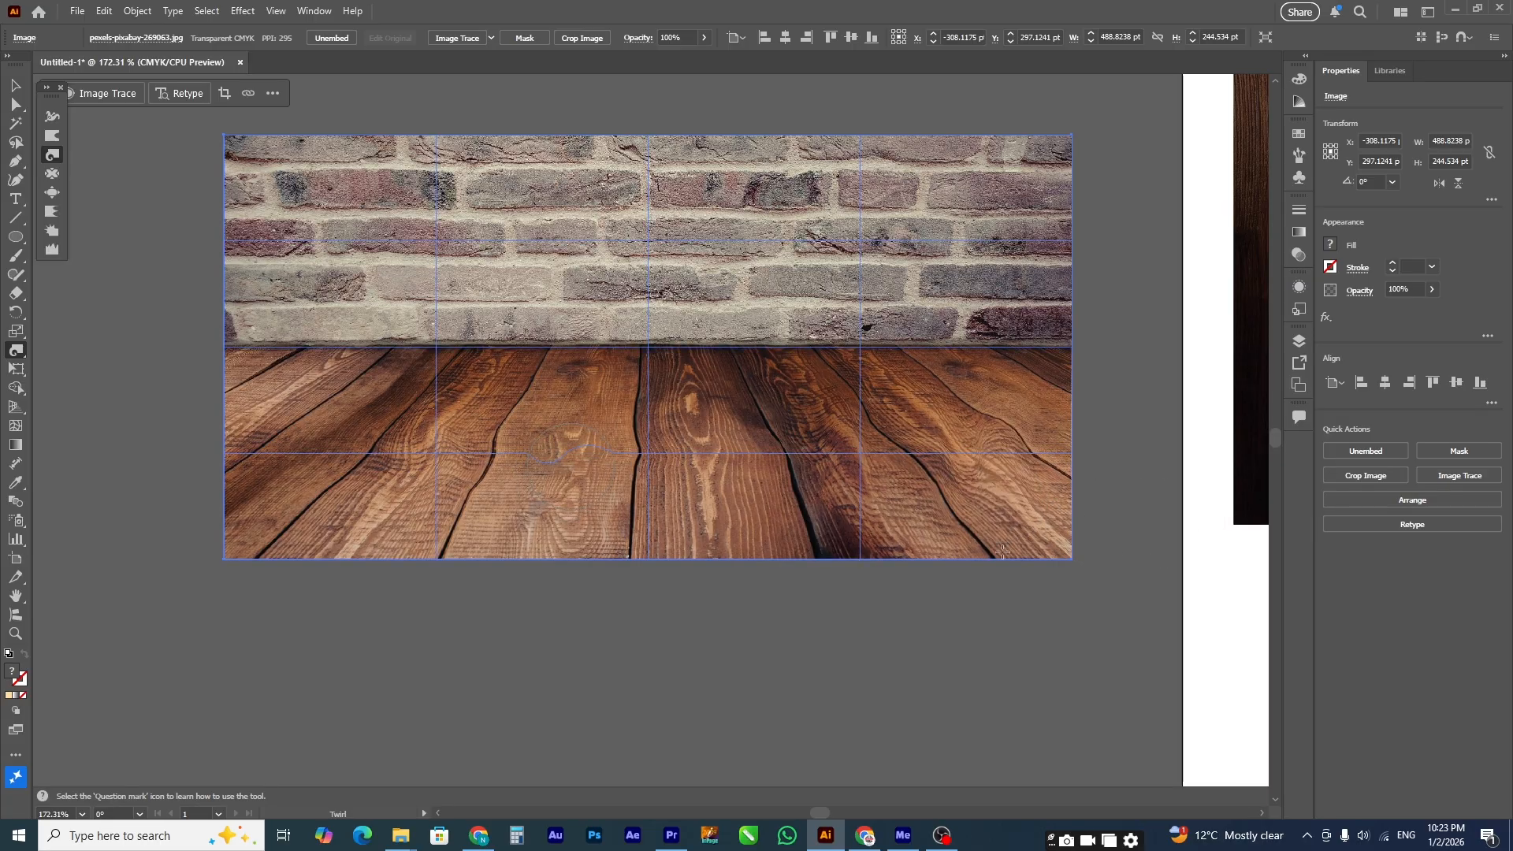
Step: Apply 50 pt twirls to the brick wall at its middle, right and left parts, and deselect the image
click(14, 86)
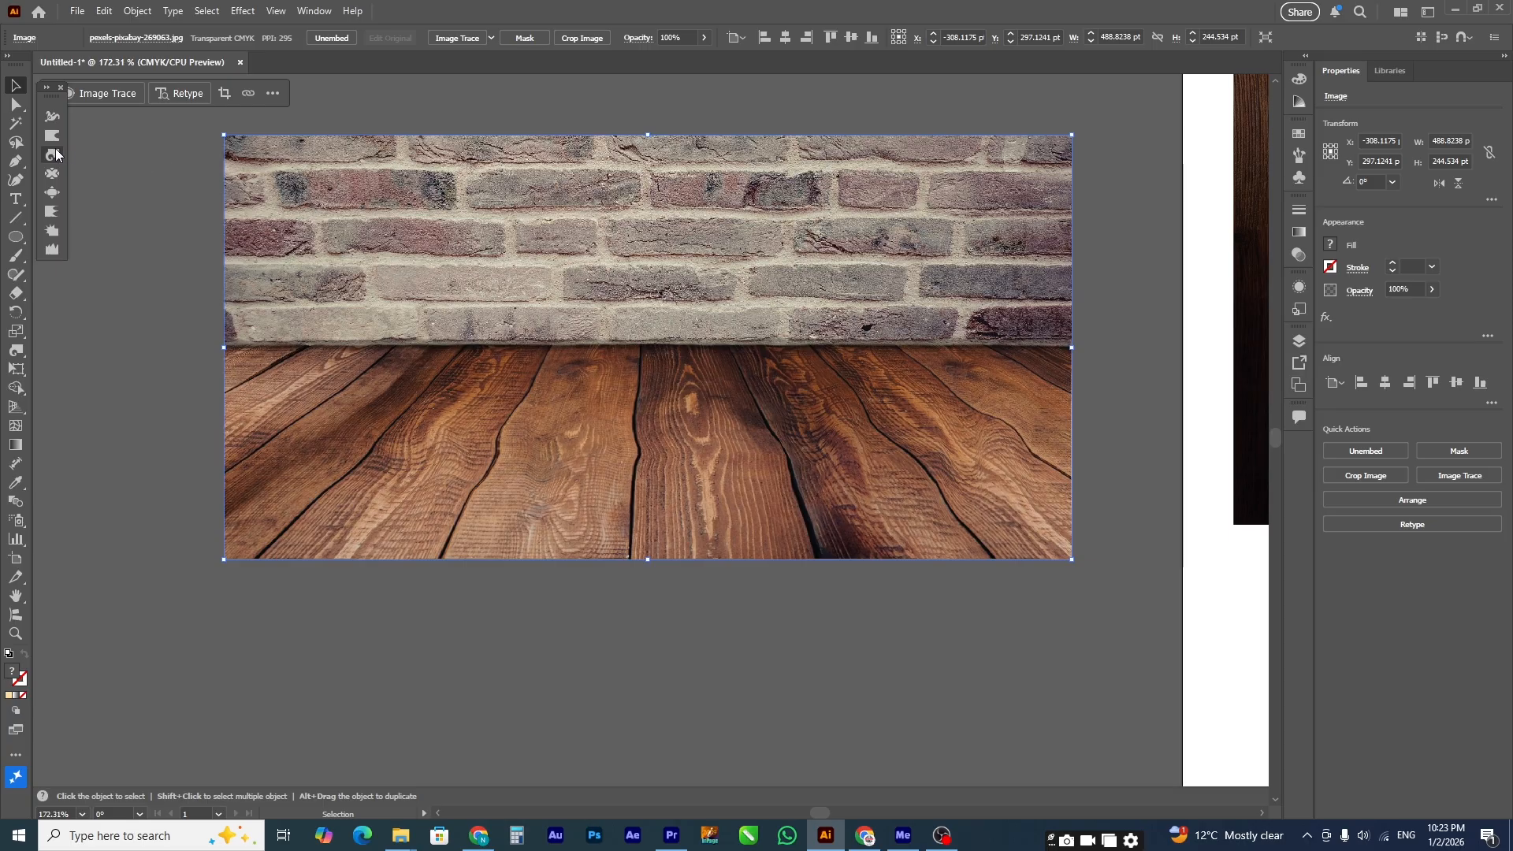
click(52, 155)
drag(645, 247, 648, 247)
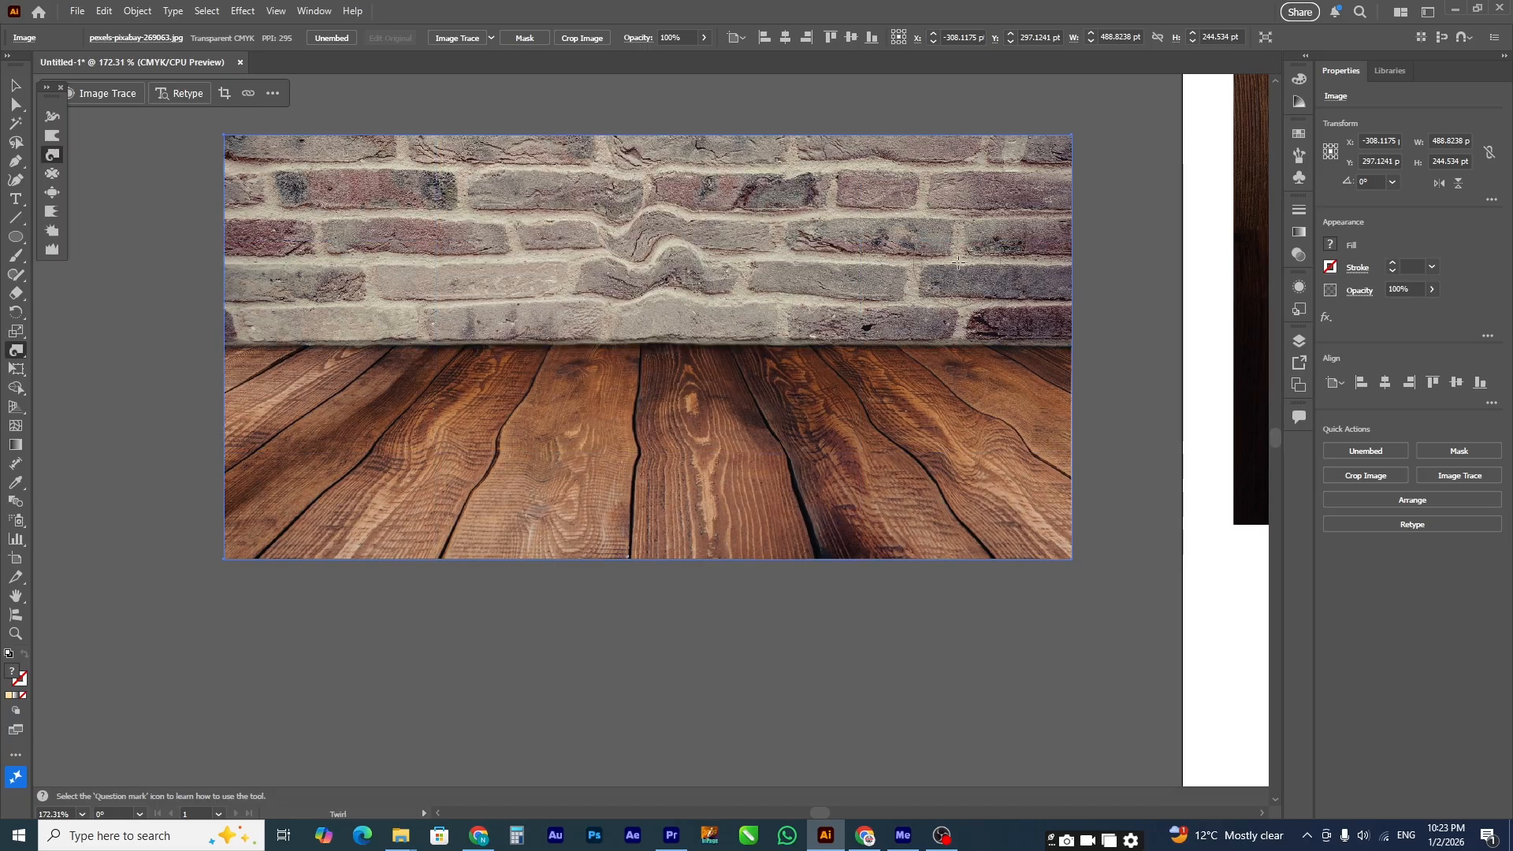
drag(950, 267, 991, 280)
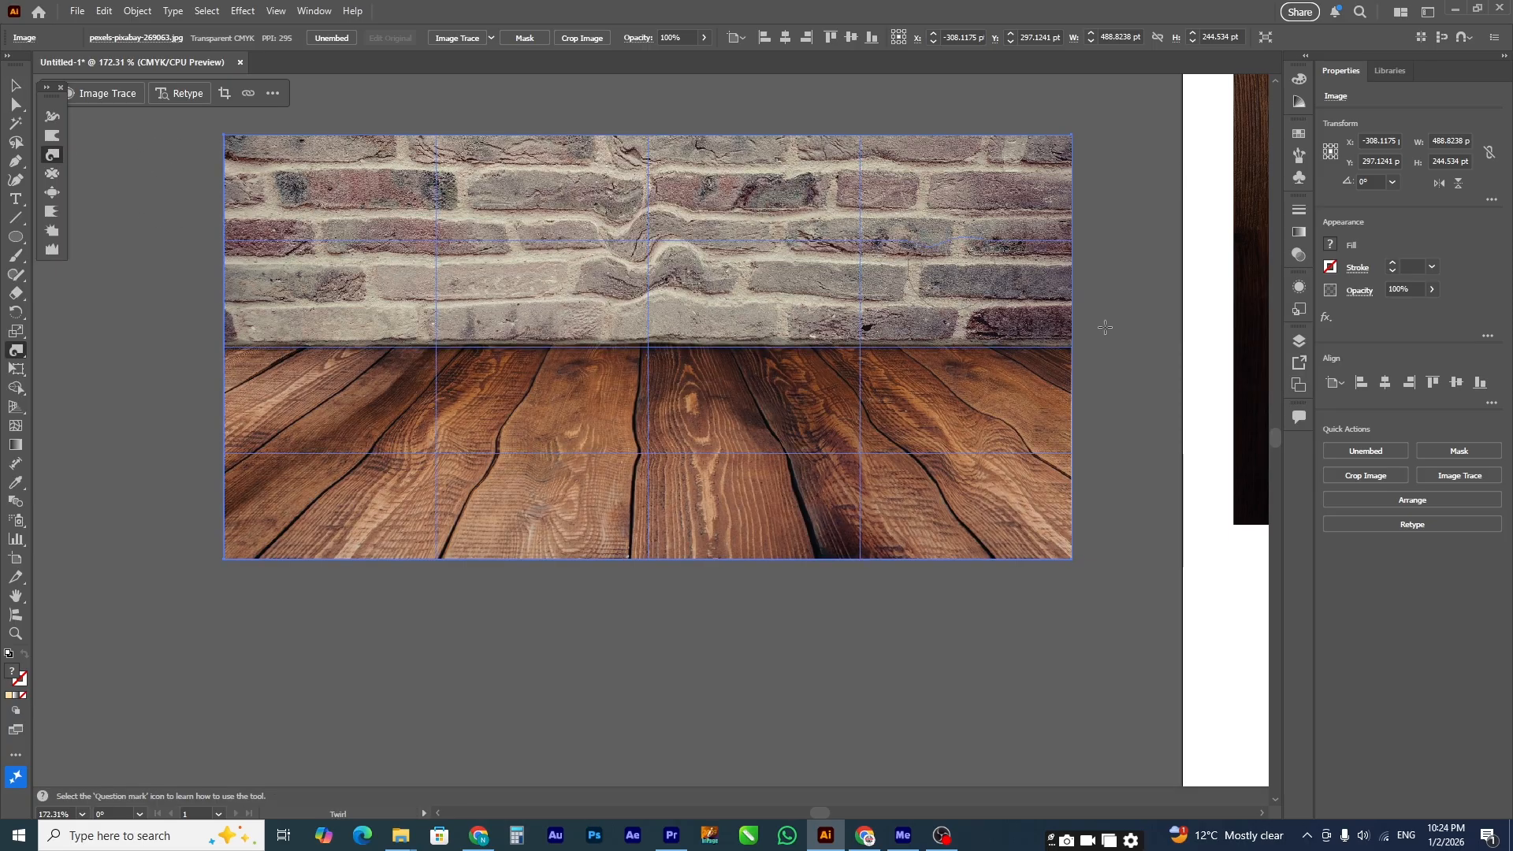
drag(371, 254, 364, 250)
click(16, 85)
click(168, 330)
Step: Draw a circle about 125 pt in diameter beside the coffee cup image
scroll(167, 329, down, 1)
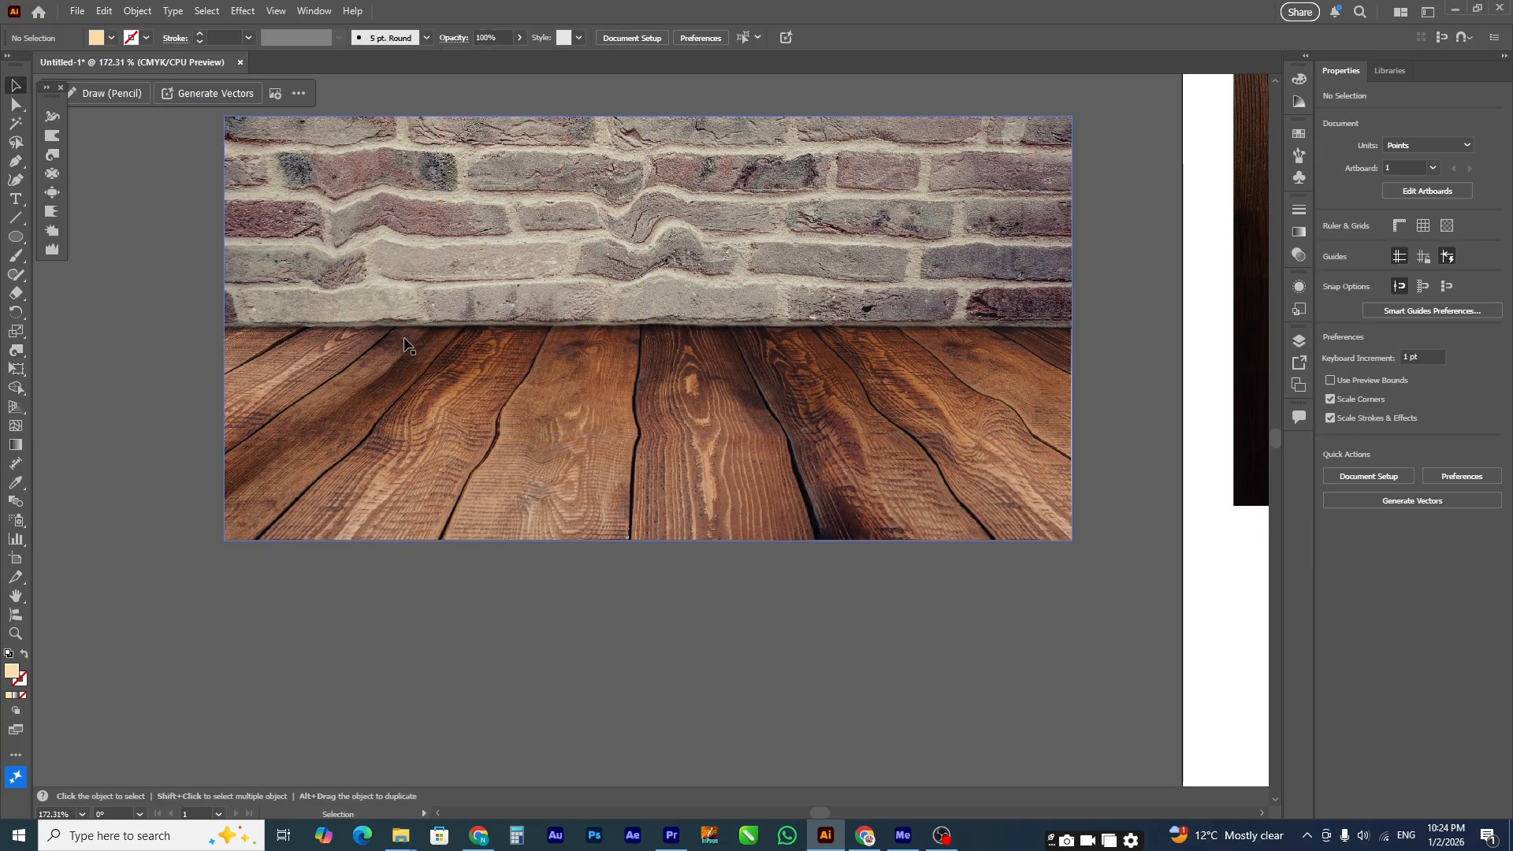
scroll(361, 336, down, 3)
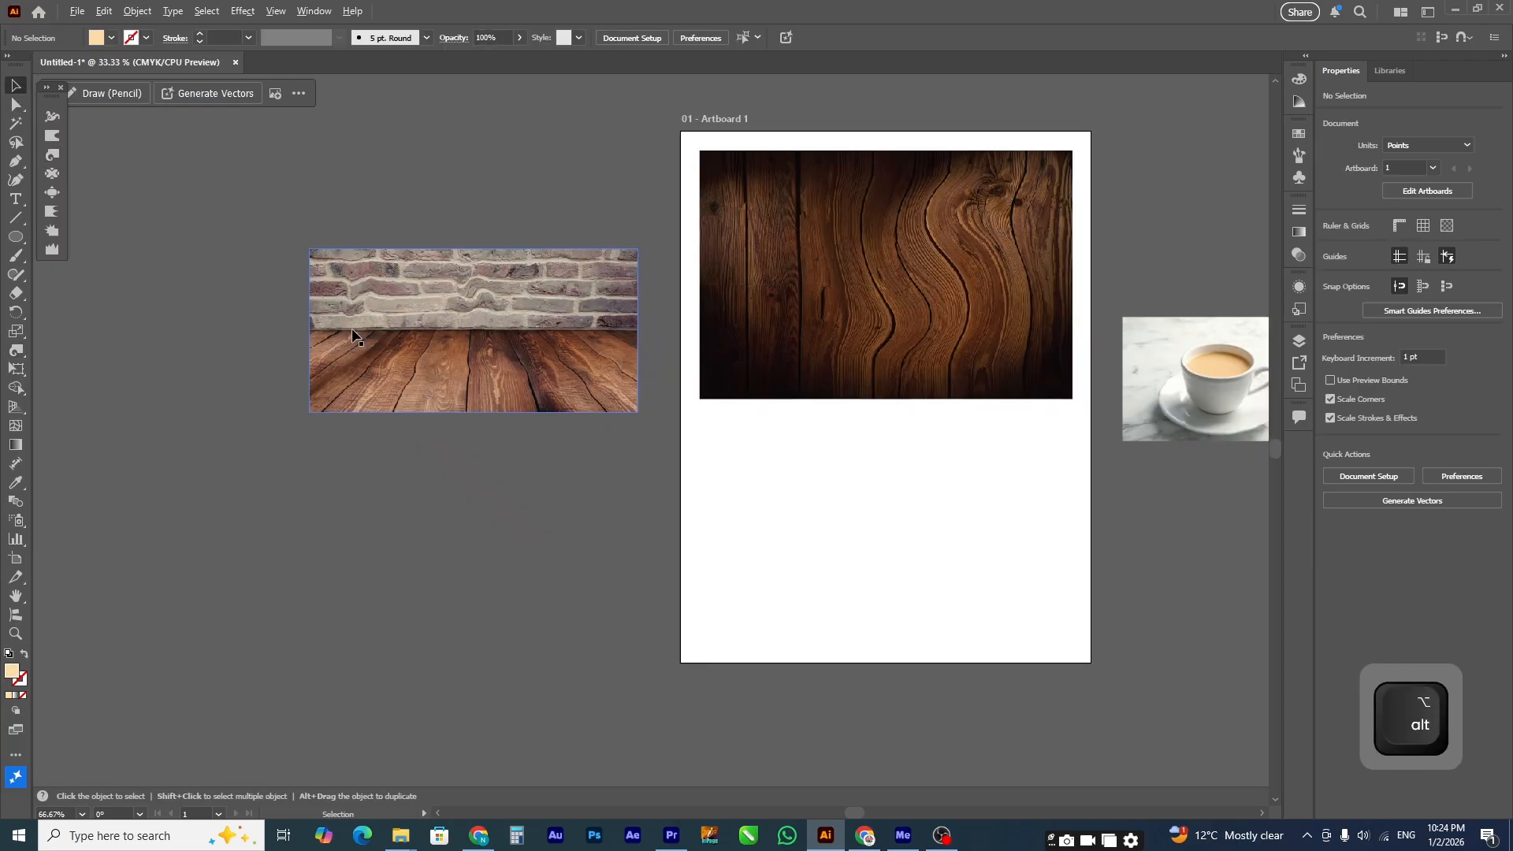
scroll(356, 335, down, 2)
key(z)
drag(743, 291, 881, 385)
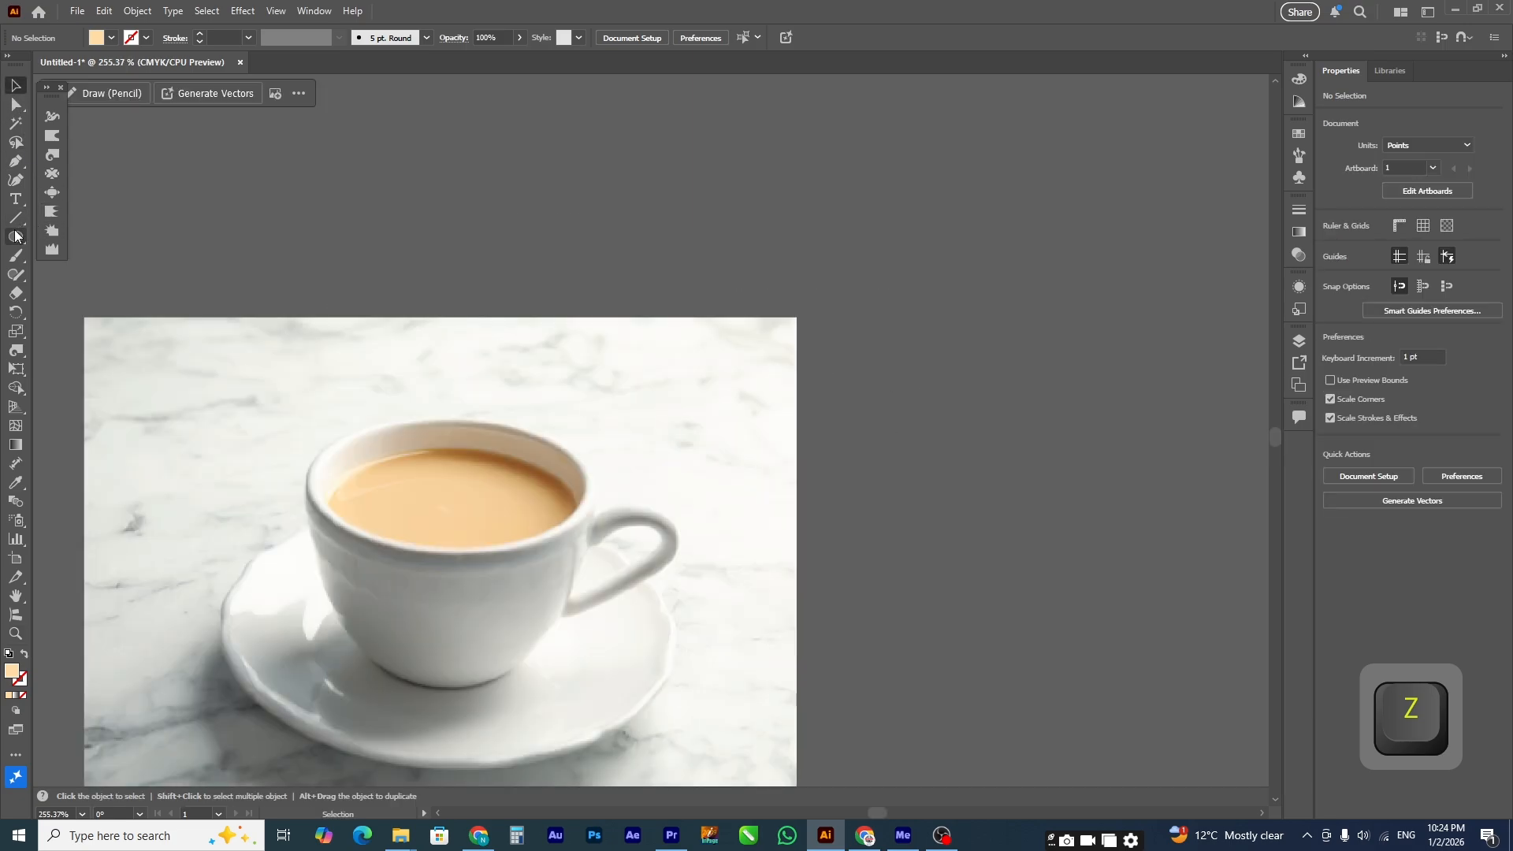
click(15, 235)
drag(820, 340, 1142, 627)
Step: Move the circle to overlap the cup image's edge and fill it with a tan sampled from the coffee surface
click(26, 91)
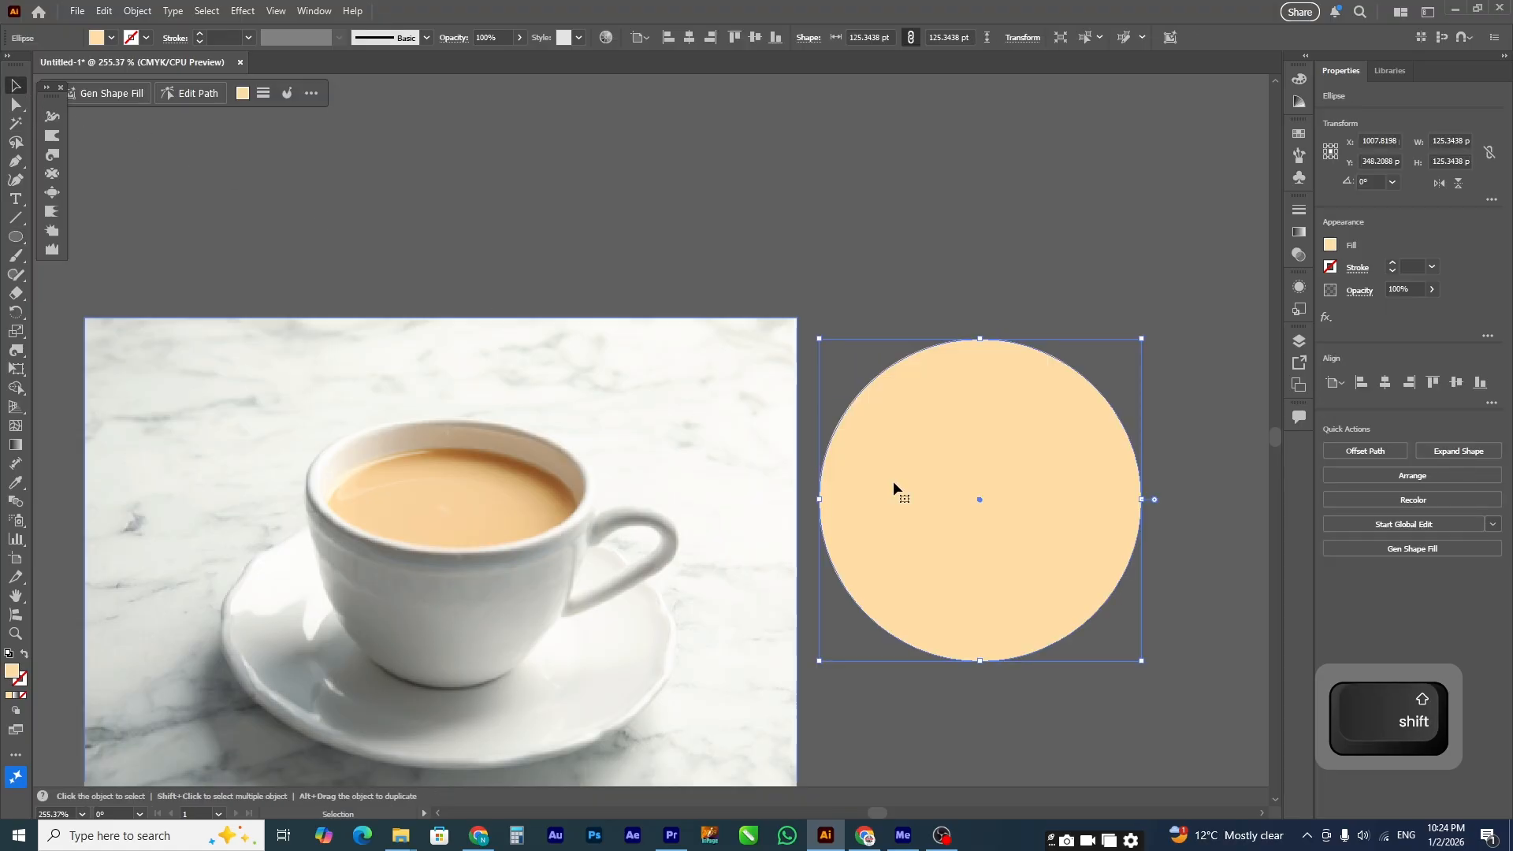
drag(892, 481, 749, 465)
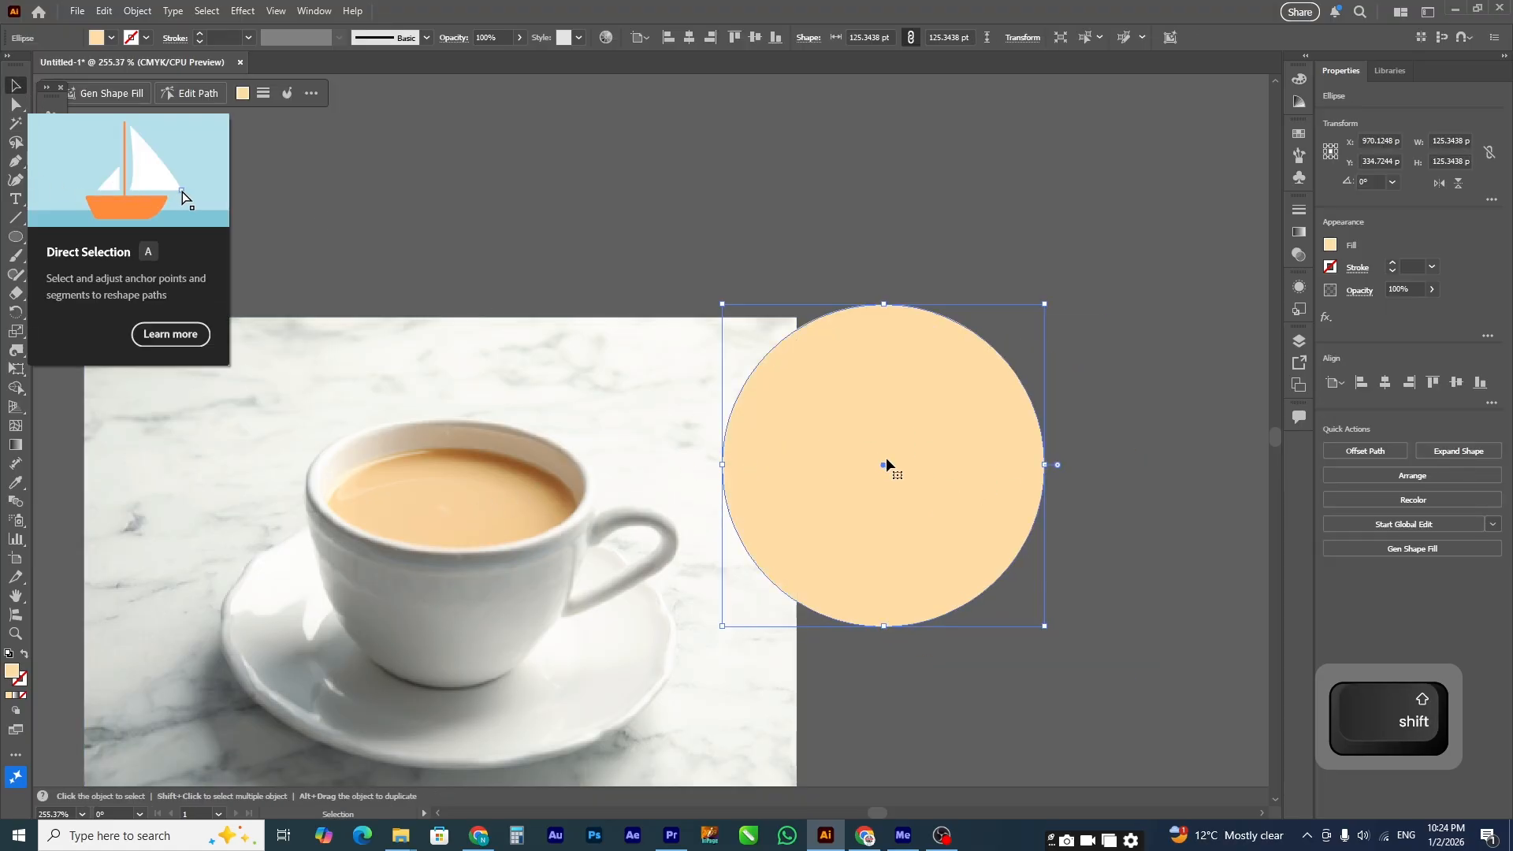
drag(885, 457, 859, 433)
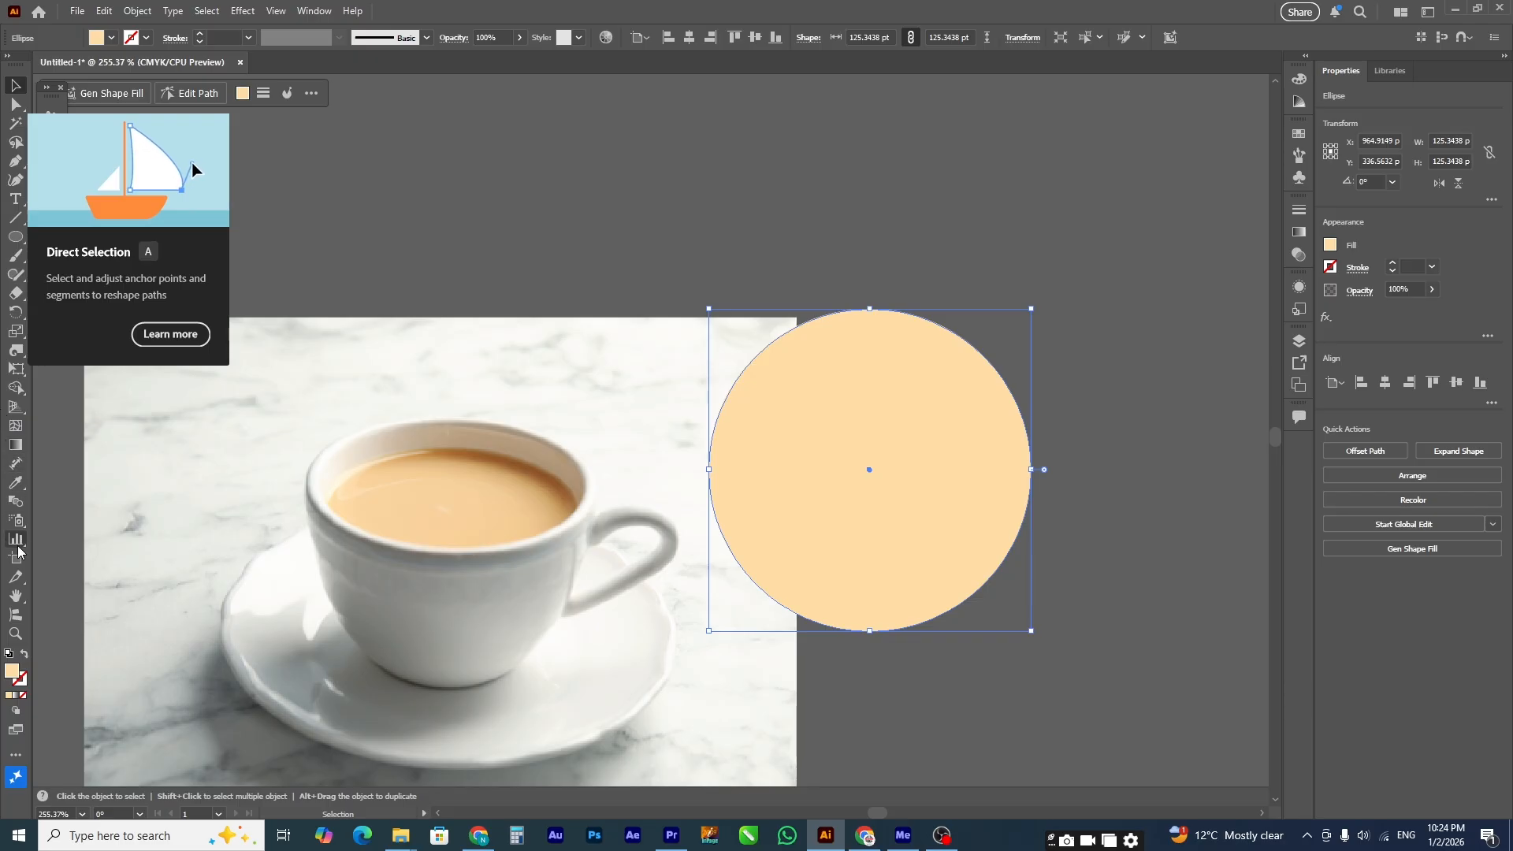
click(16, 485)
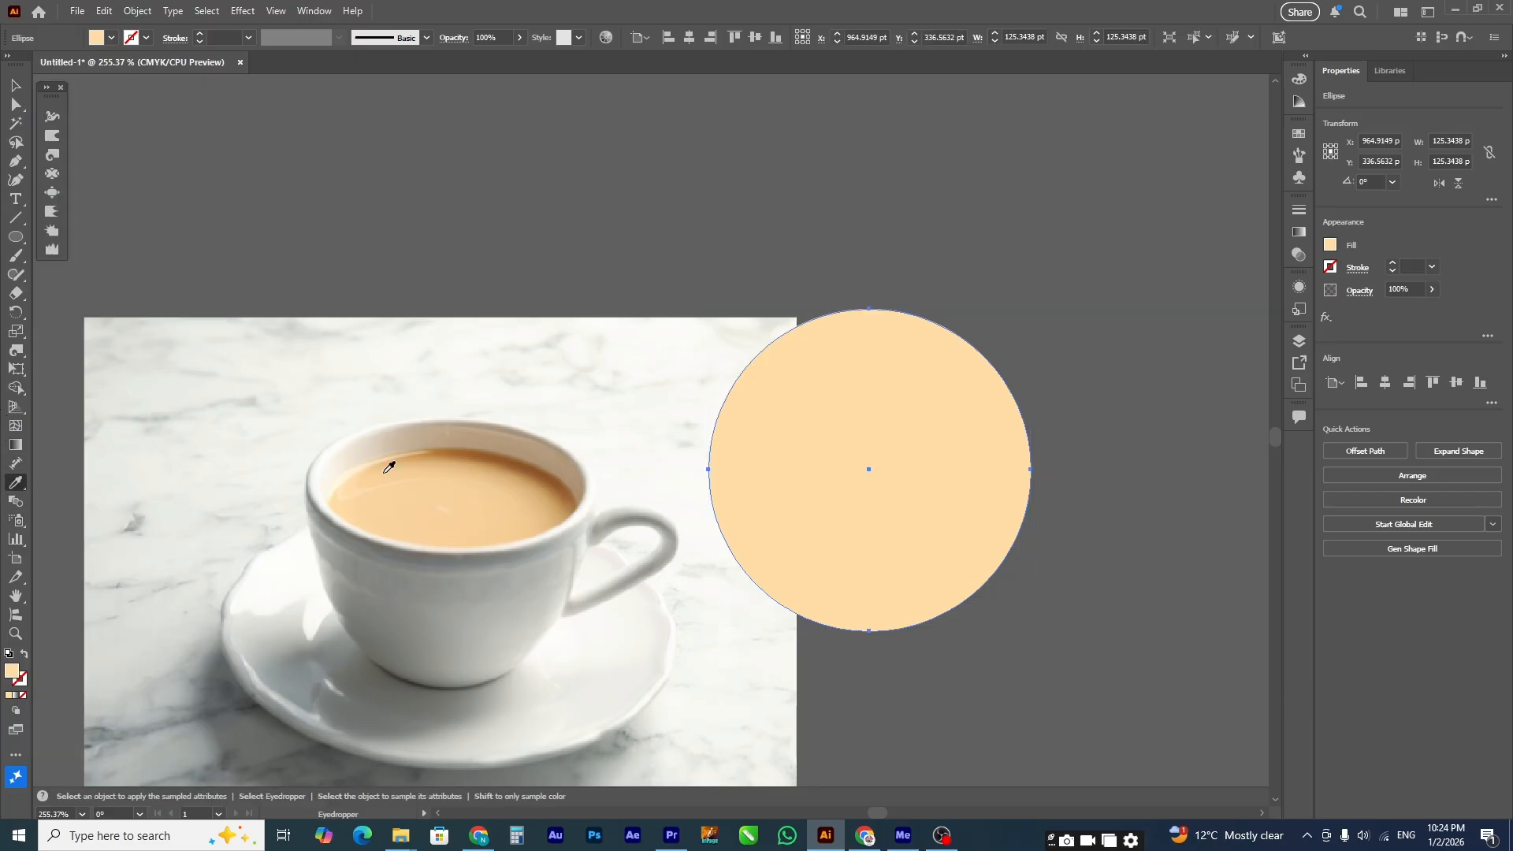
click(499, 474)
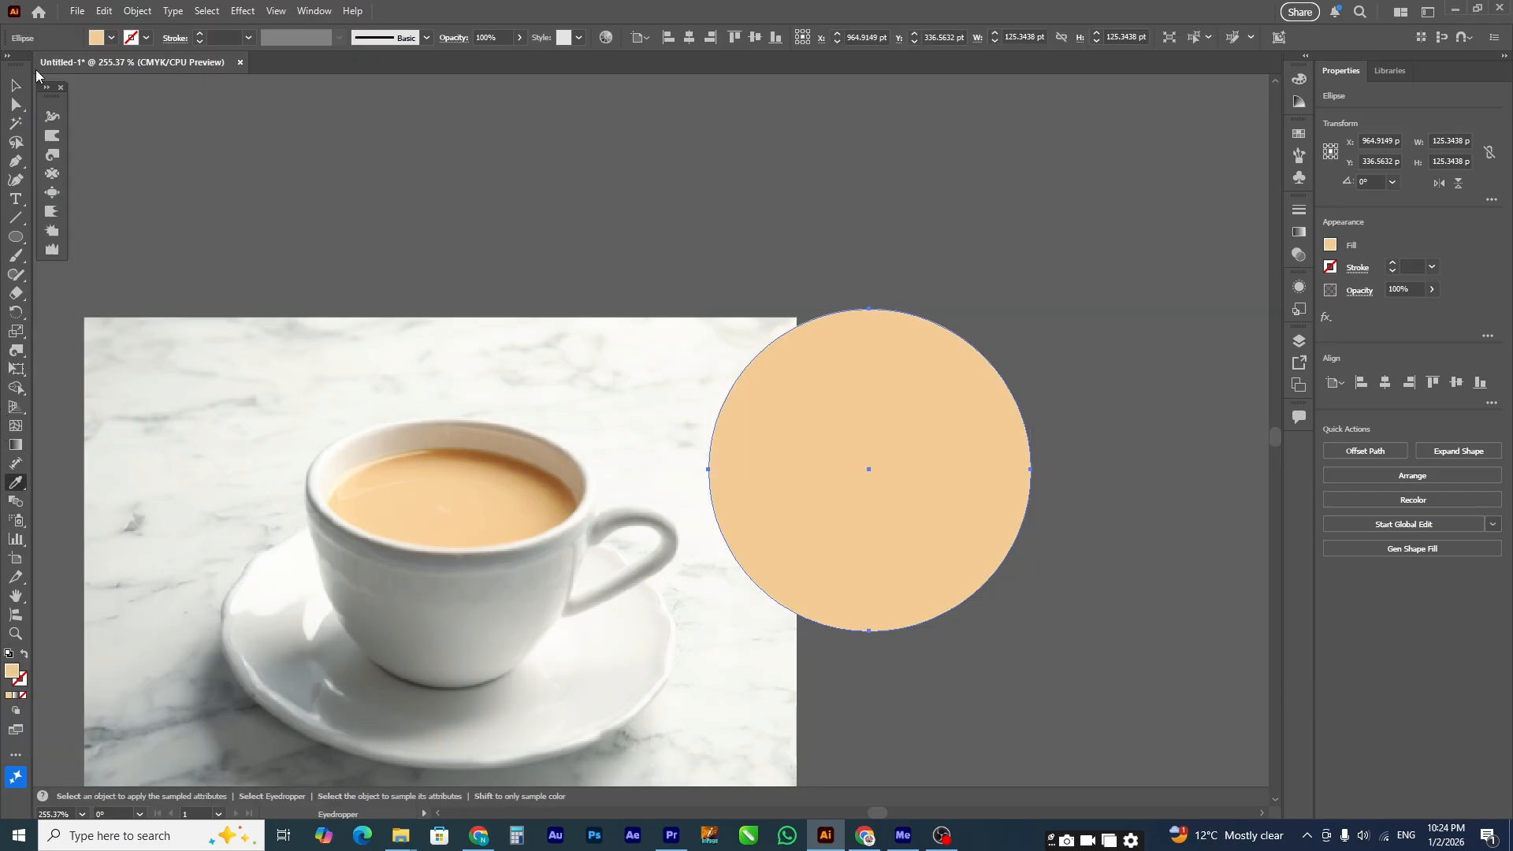
click(12, 91)
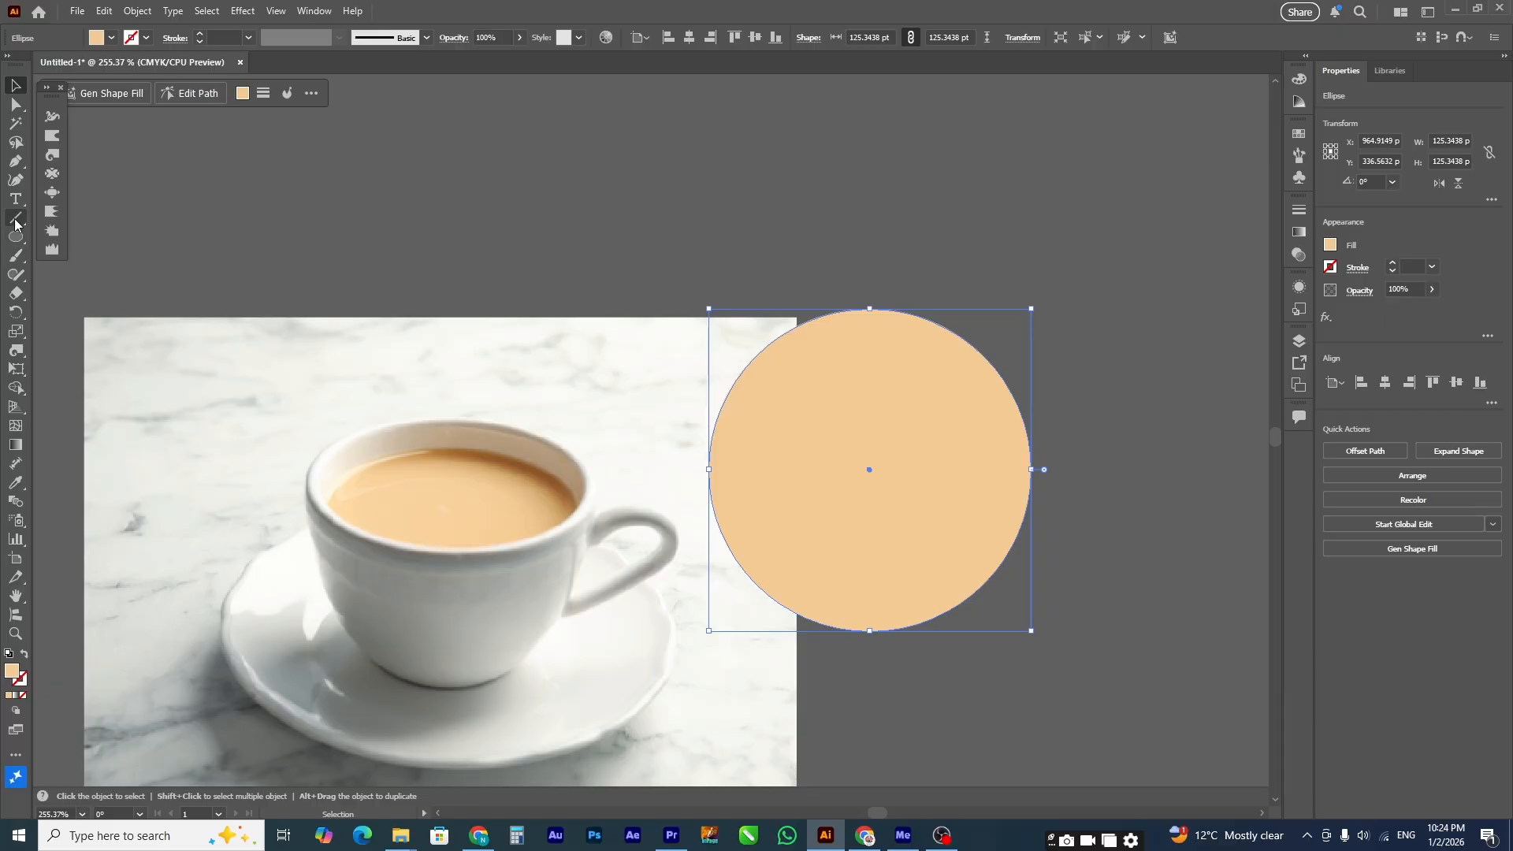
Step: Set the Twirl tool's brush to 100 pt wide and 100 pt high
click(52, 154)
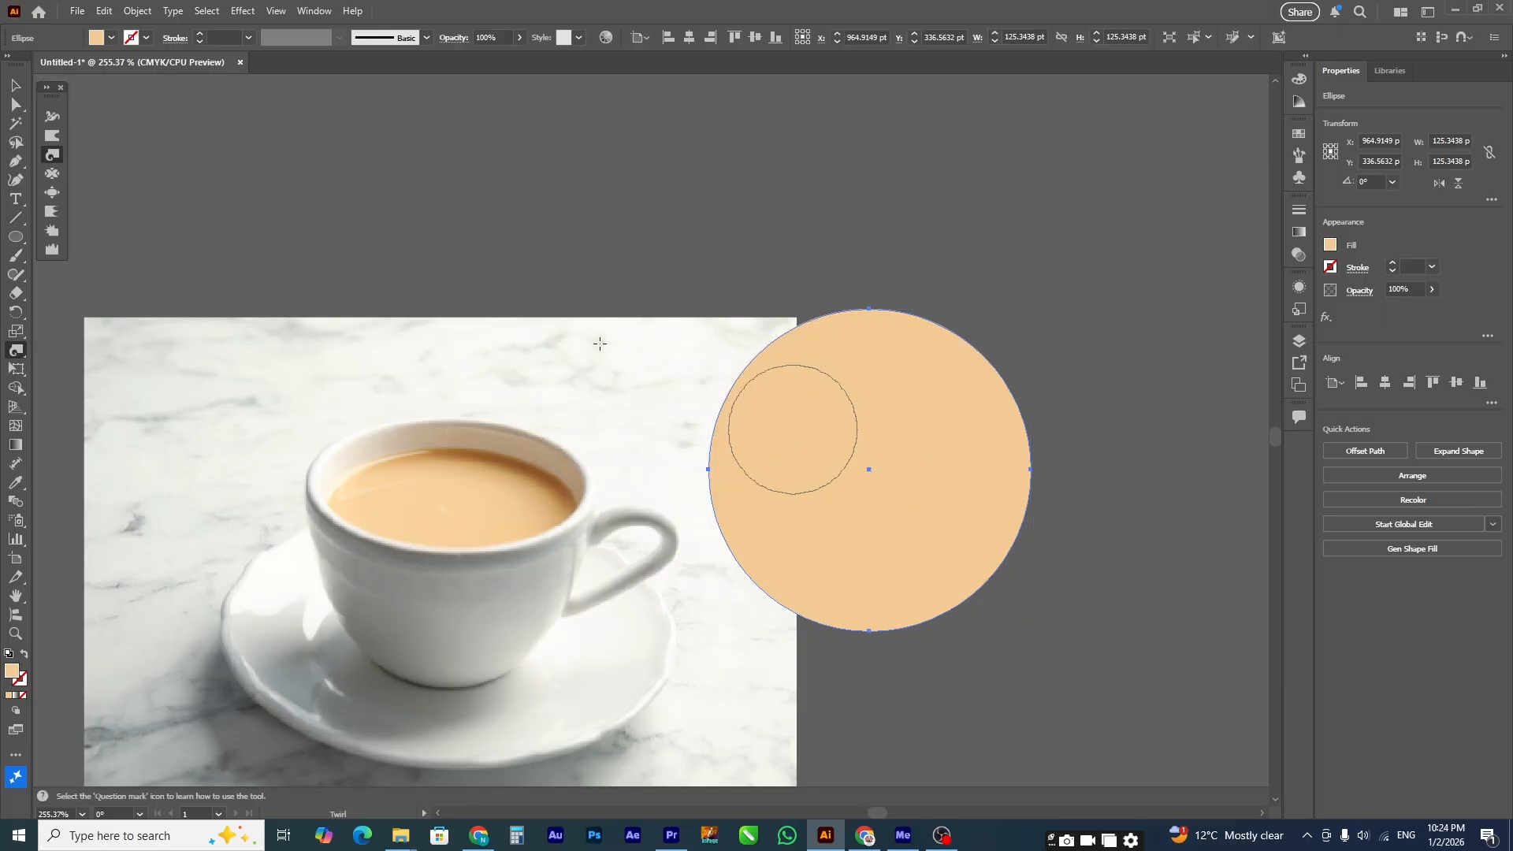
double_click(56, 160)
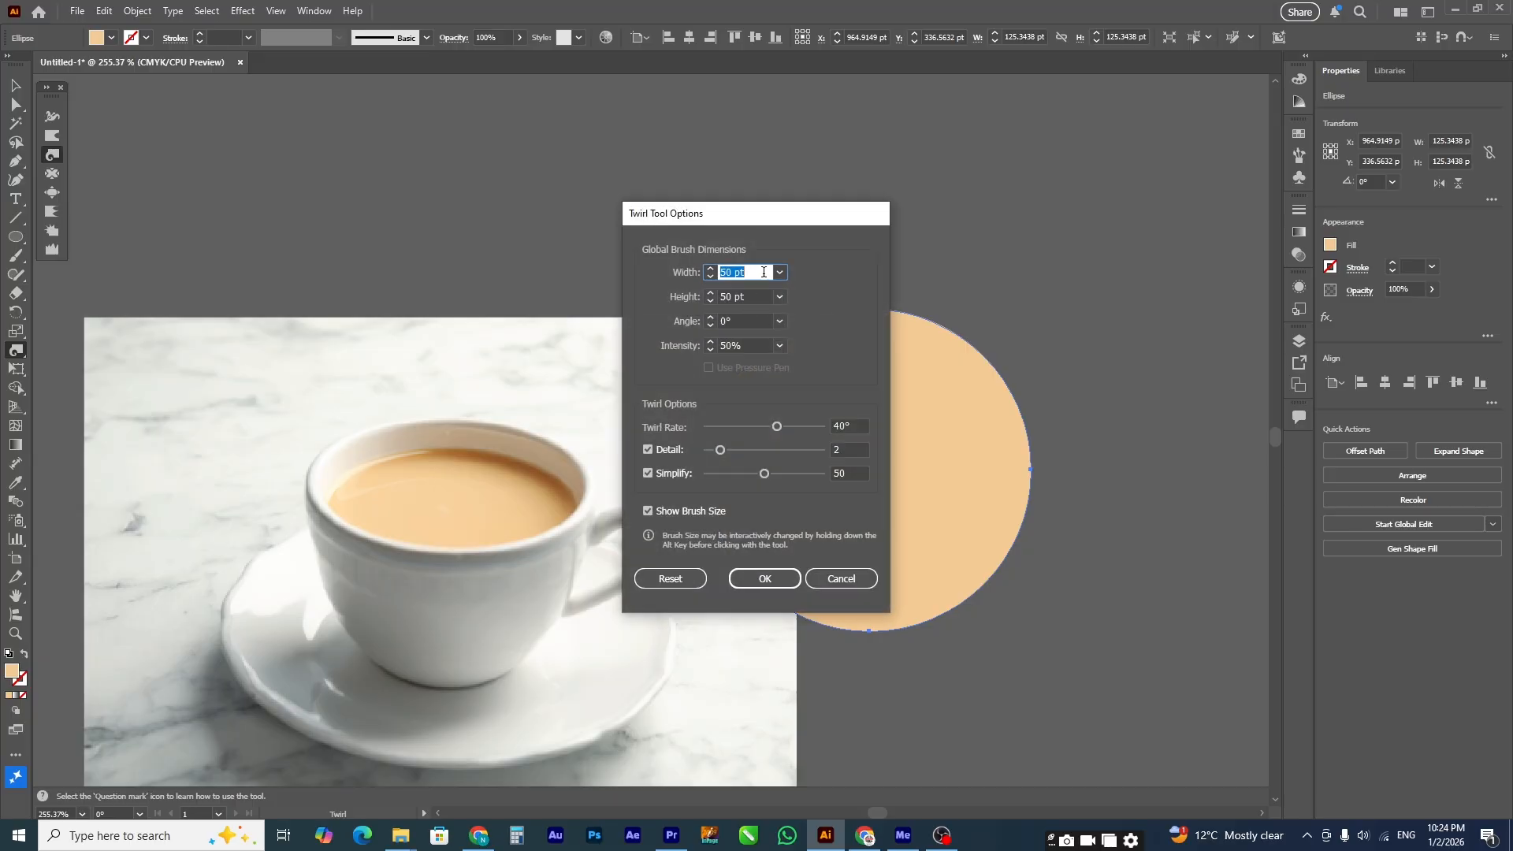
text(100)
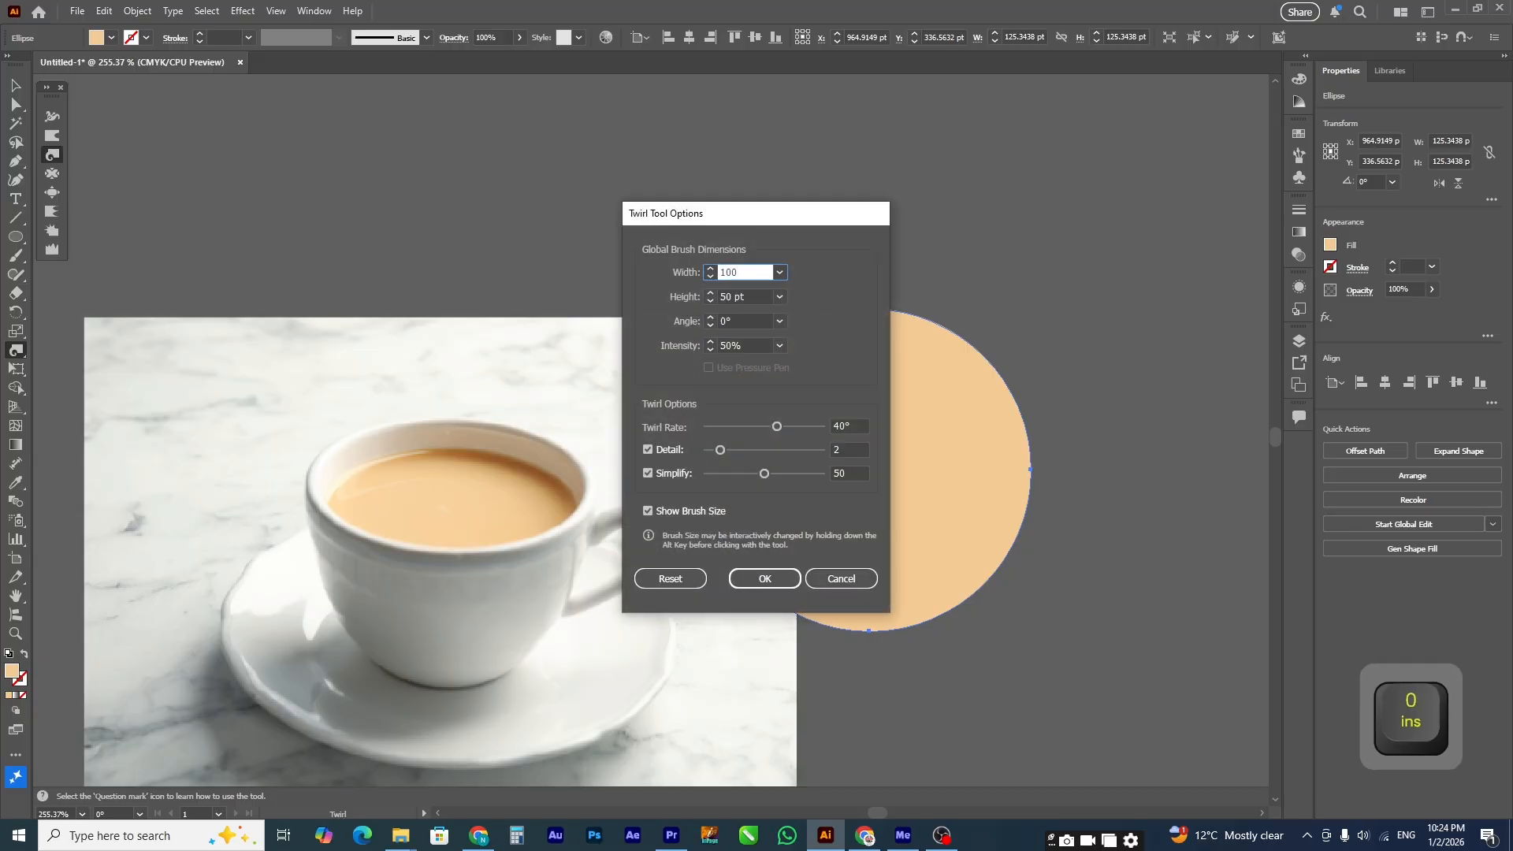
key(Tab)
text(100)
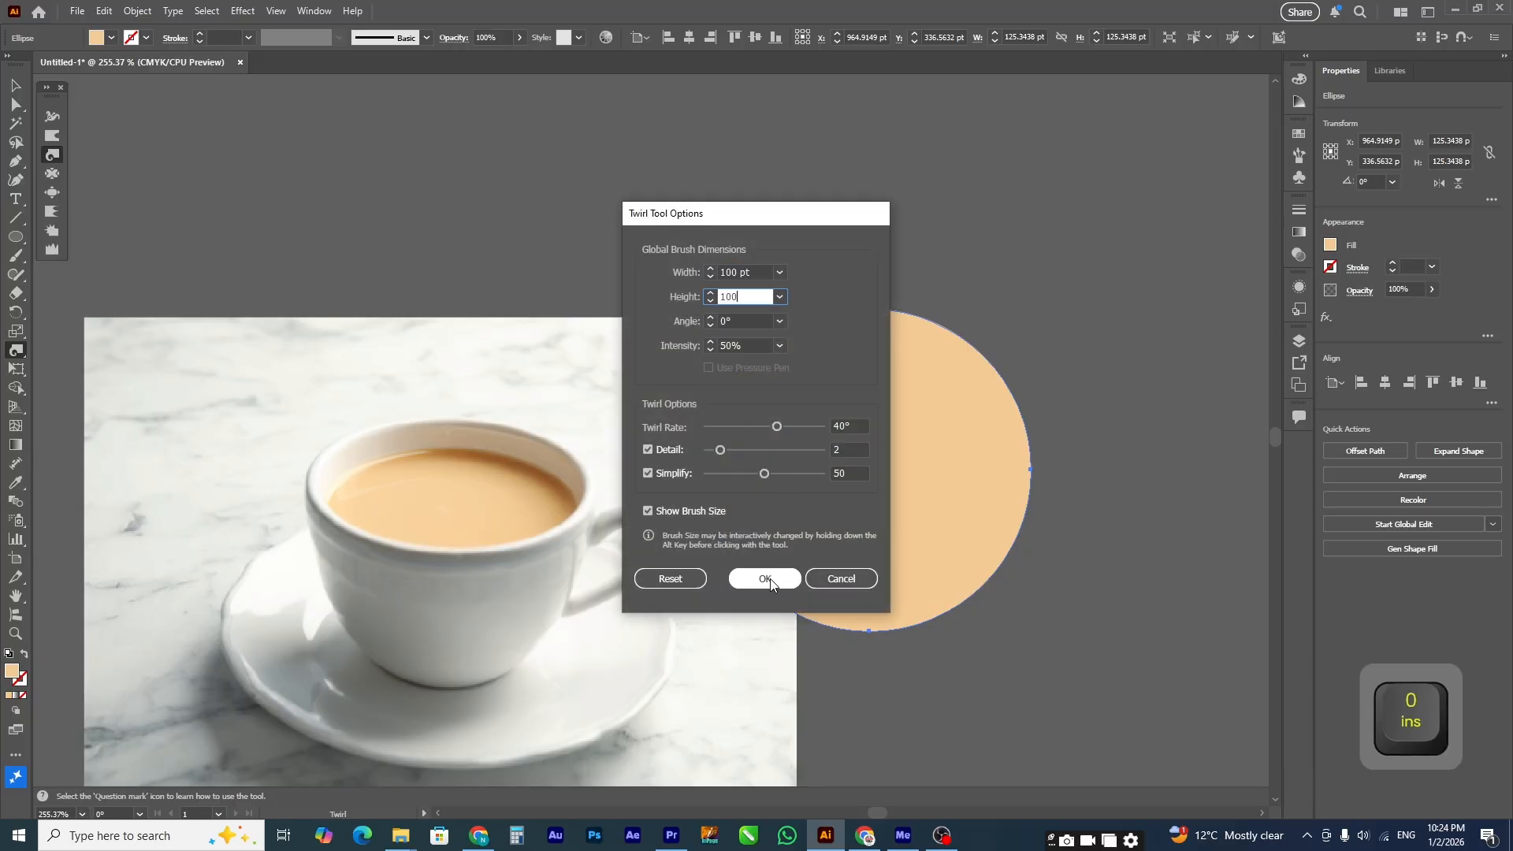
click(771, 580)
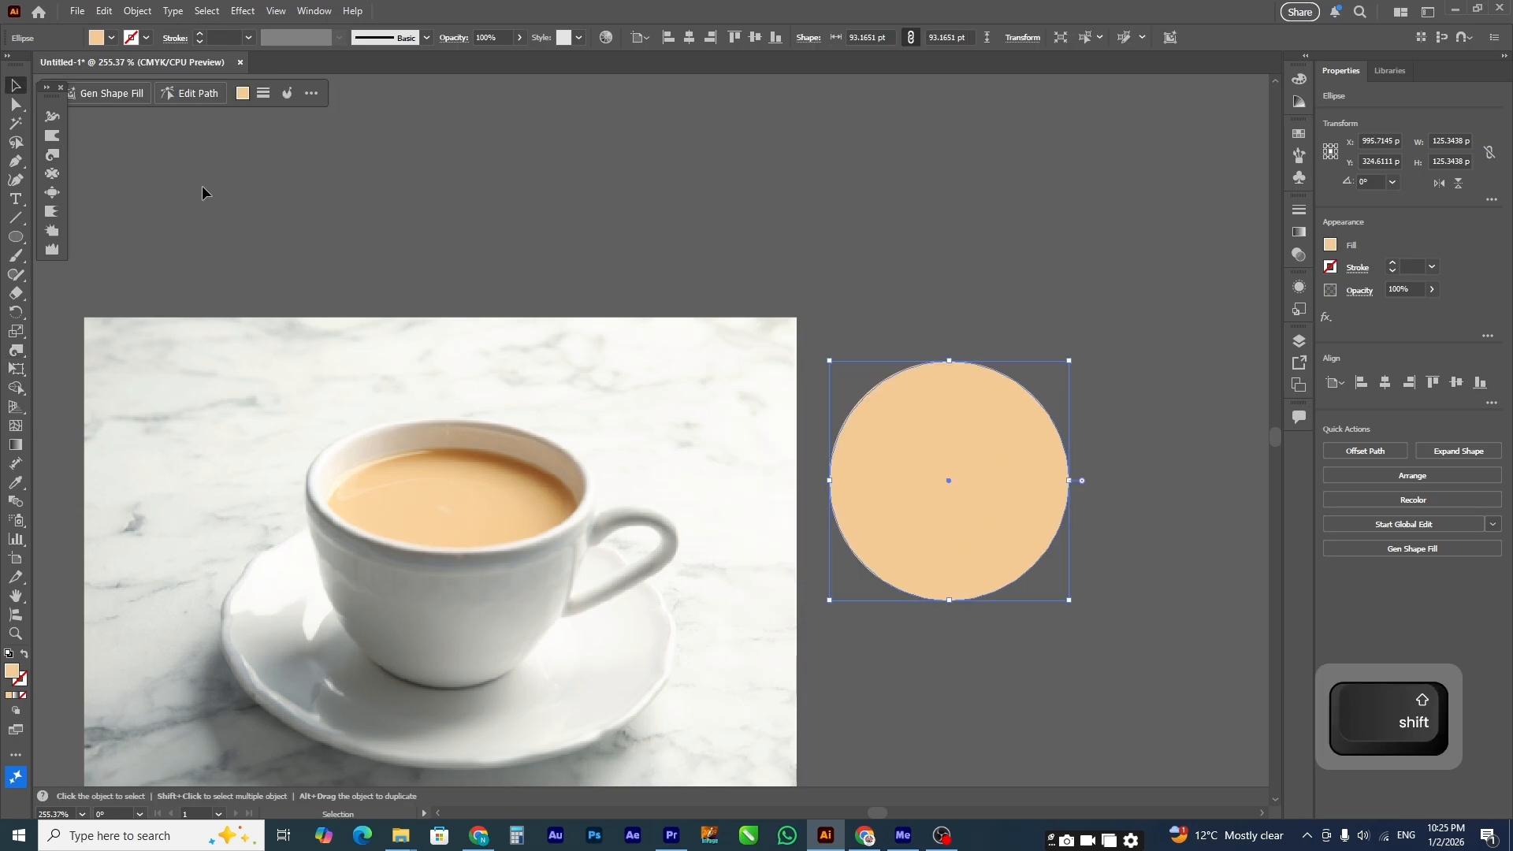
Step: Twirl the tan circle from its centre into a marbled swirl with the 100 pt brush, and deselect it
click(53, 155)
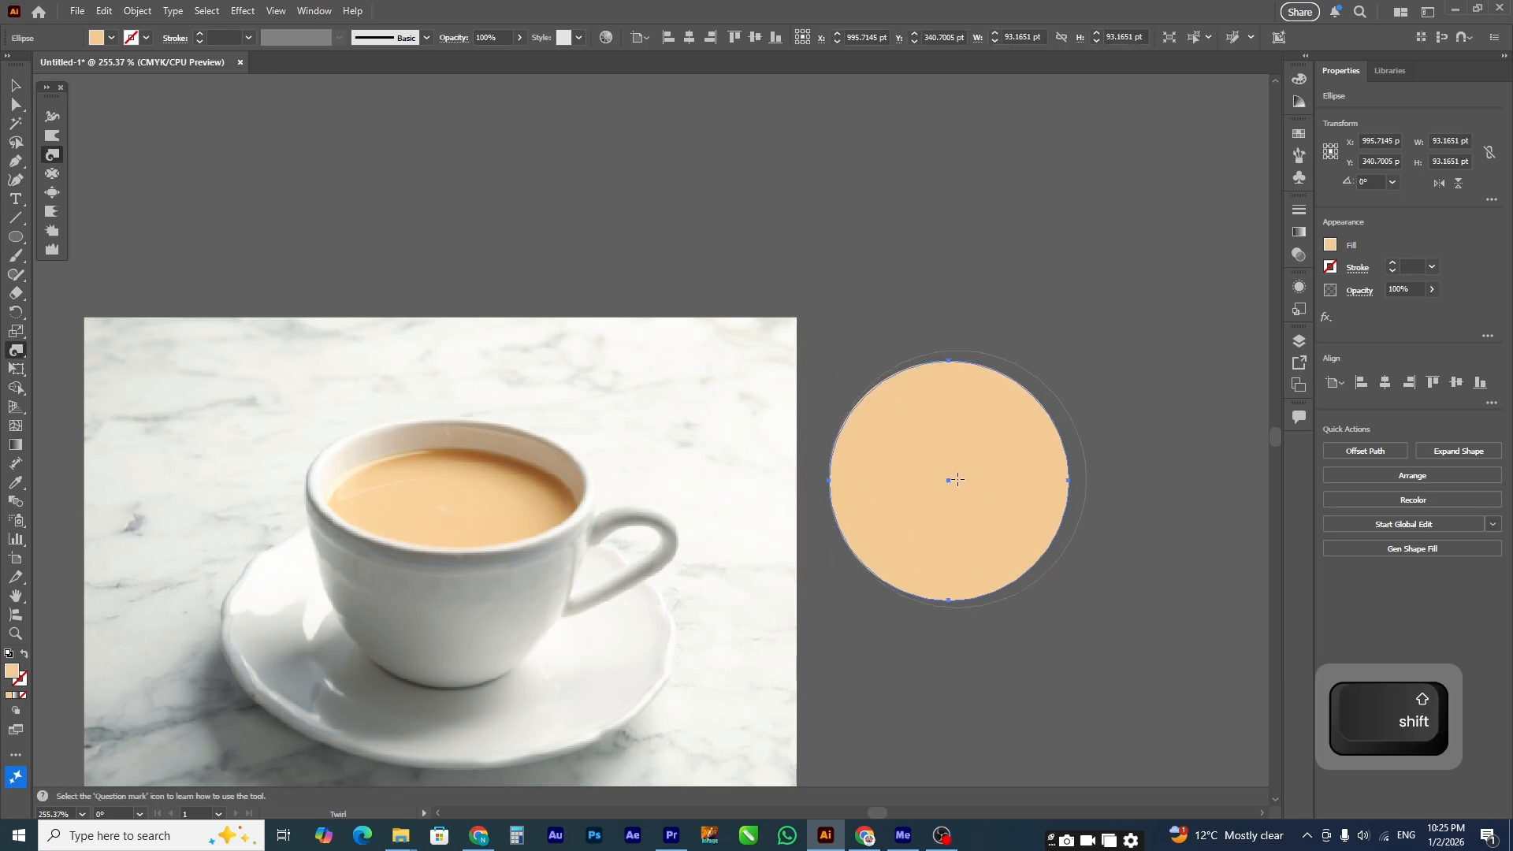
drag(951, 478, 971, 493)
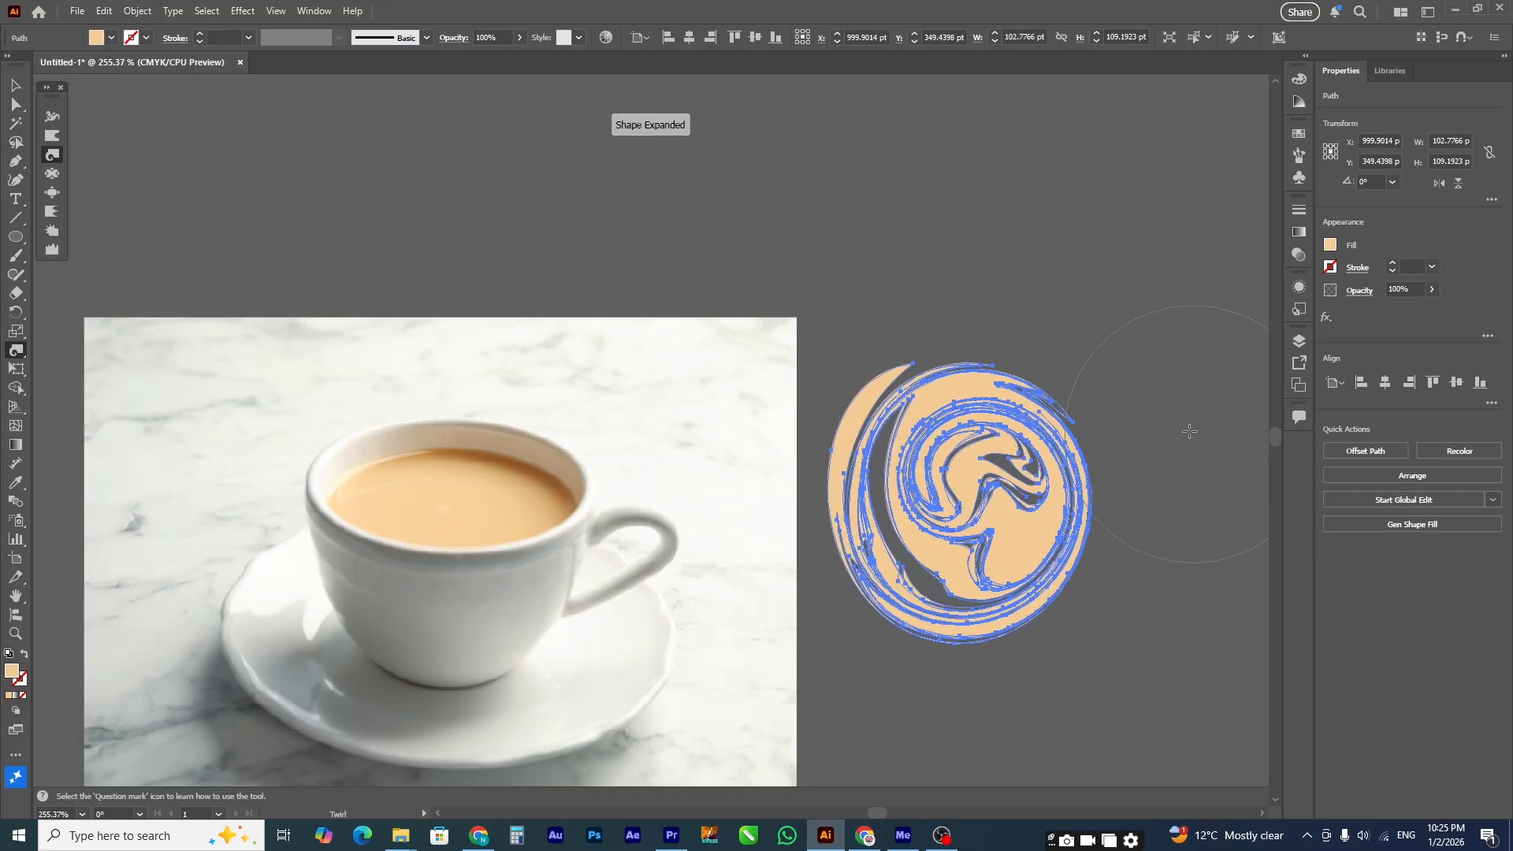
click(26, 90)
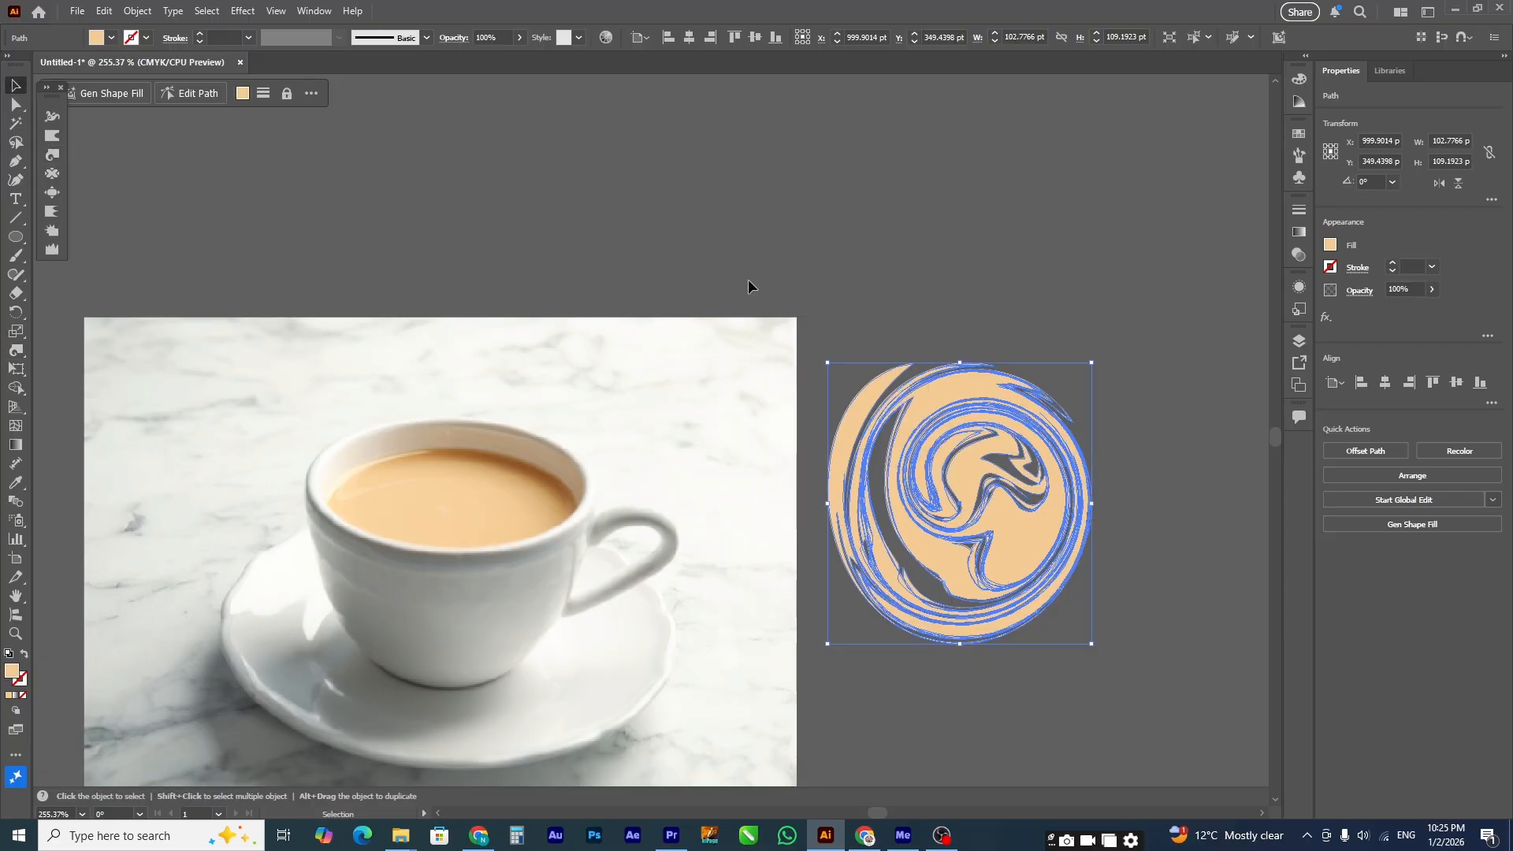
click(1006, 315)
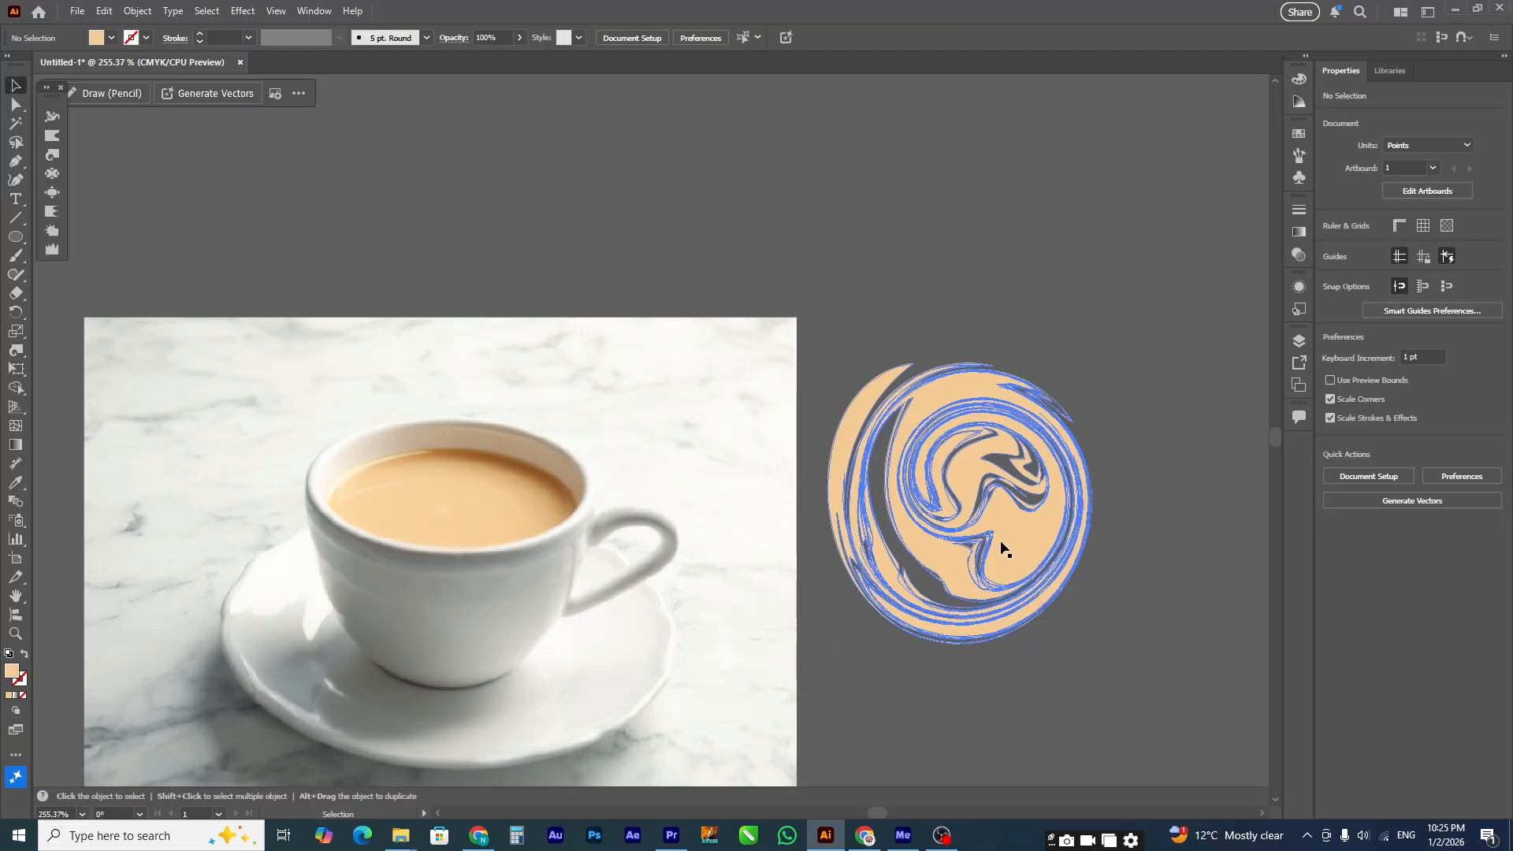
Step: Place the swirl over the coffee in the cup and flatten it to about 63 pt high
click(944, 484)
drag(964, 362, 449, 426)
key(z)
drag(290, 334, 664, 596)
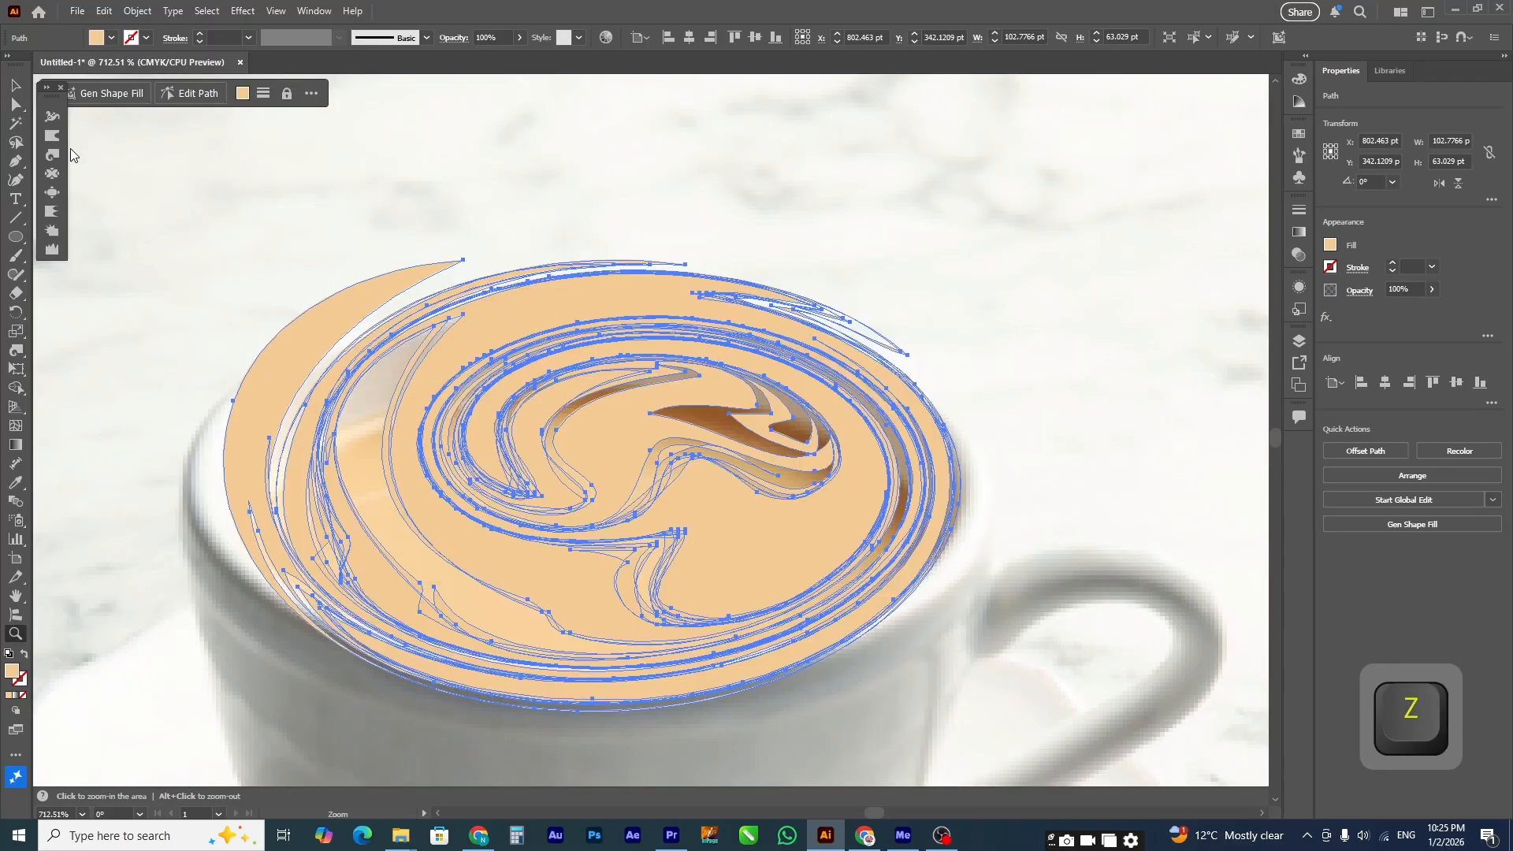
Step: Shrink the swirl to about 85 pt wide and 32 pt high and centre it on the coffee surface
click(17, 86)
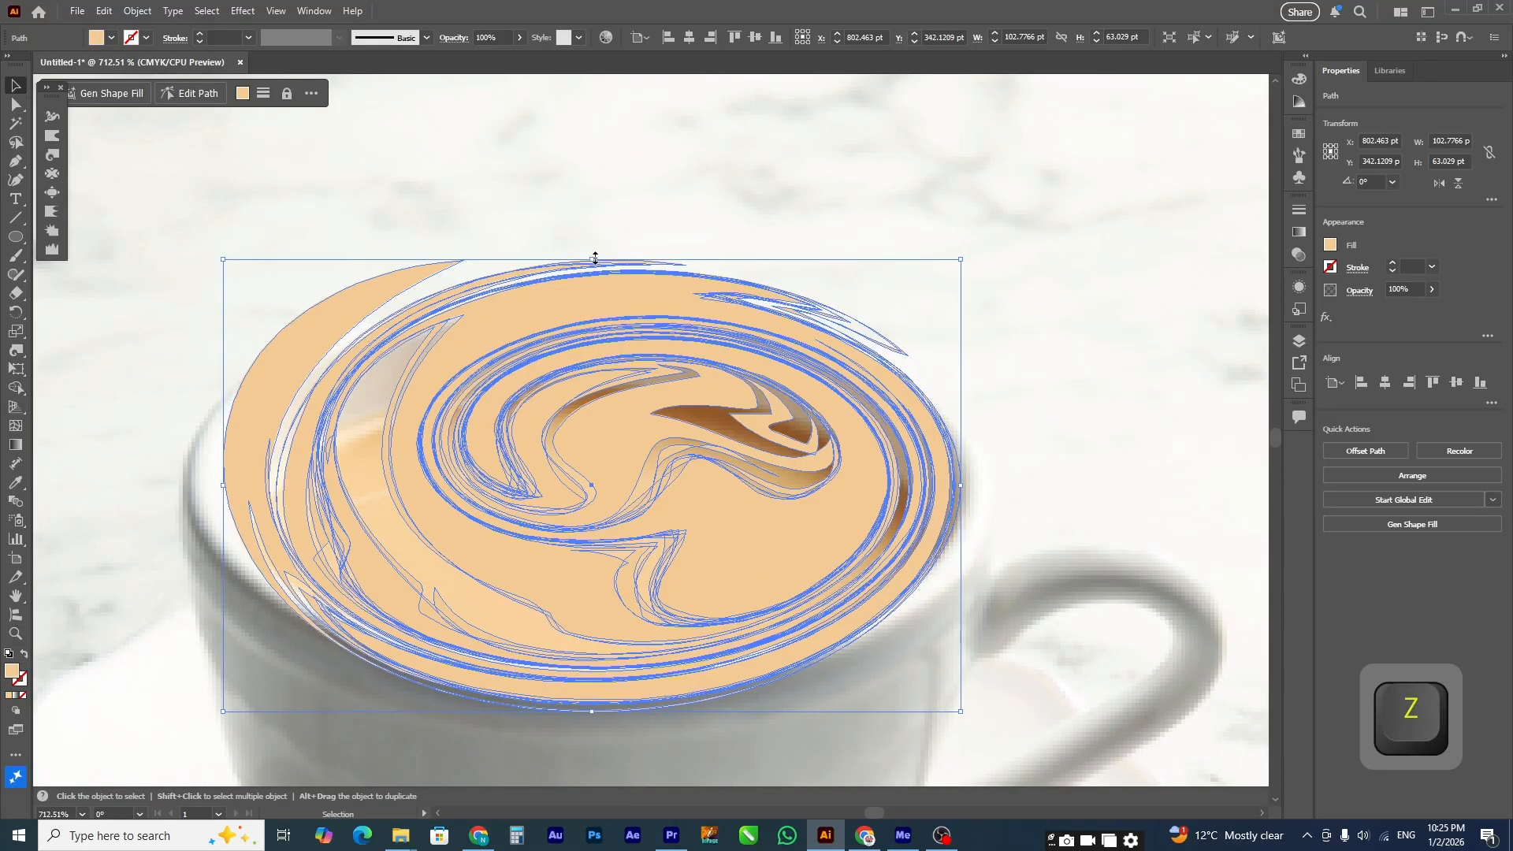
drag(595, 258, 595, 393)
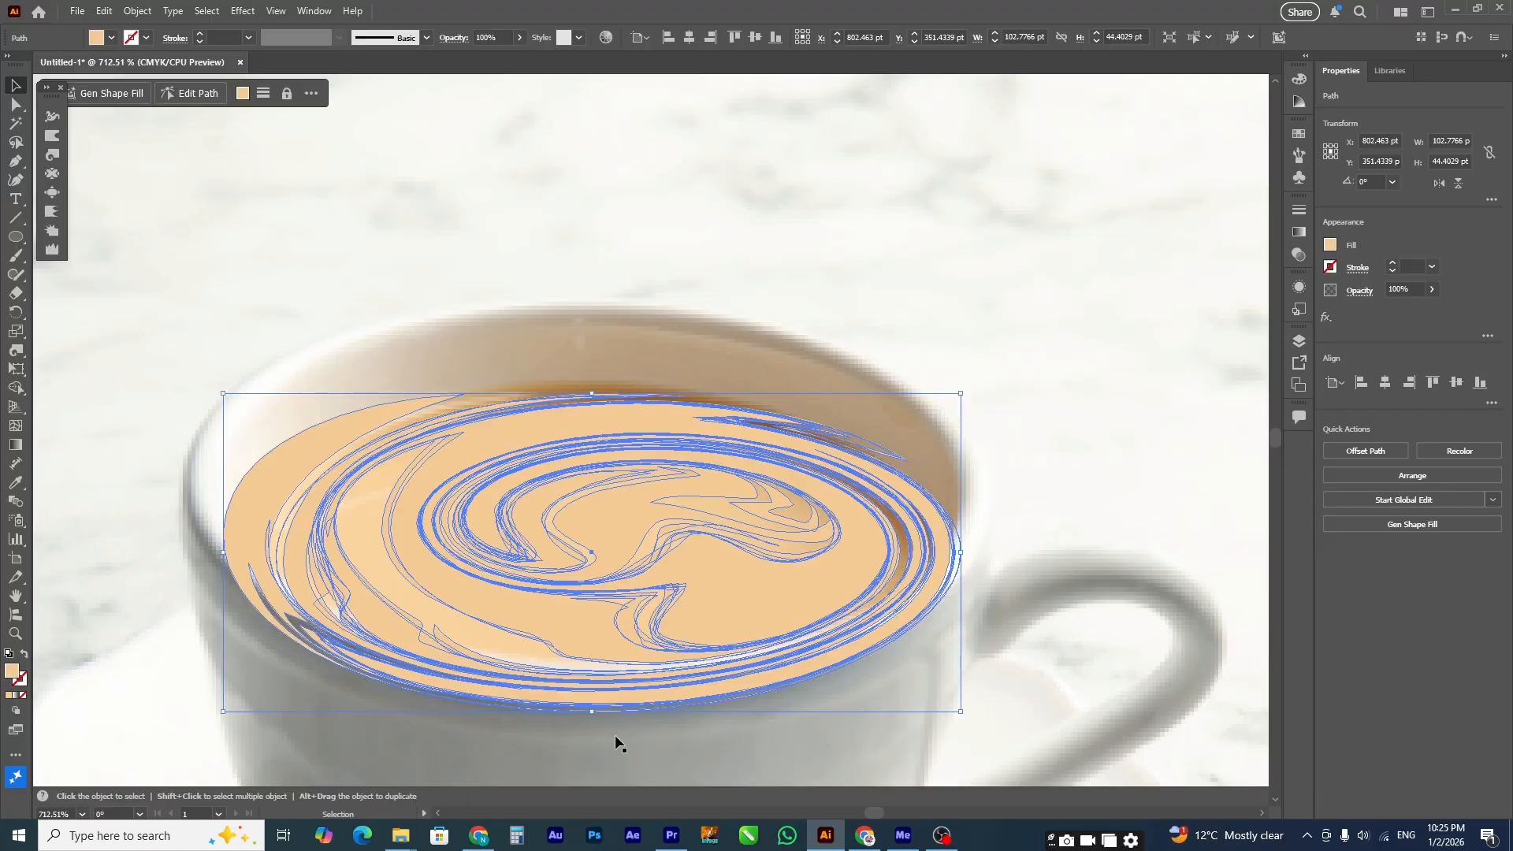
drag(592, 714, 592, 666)
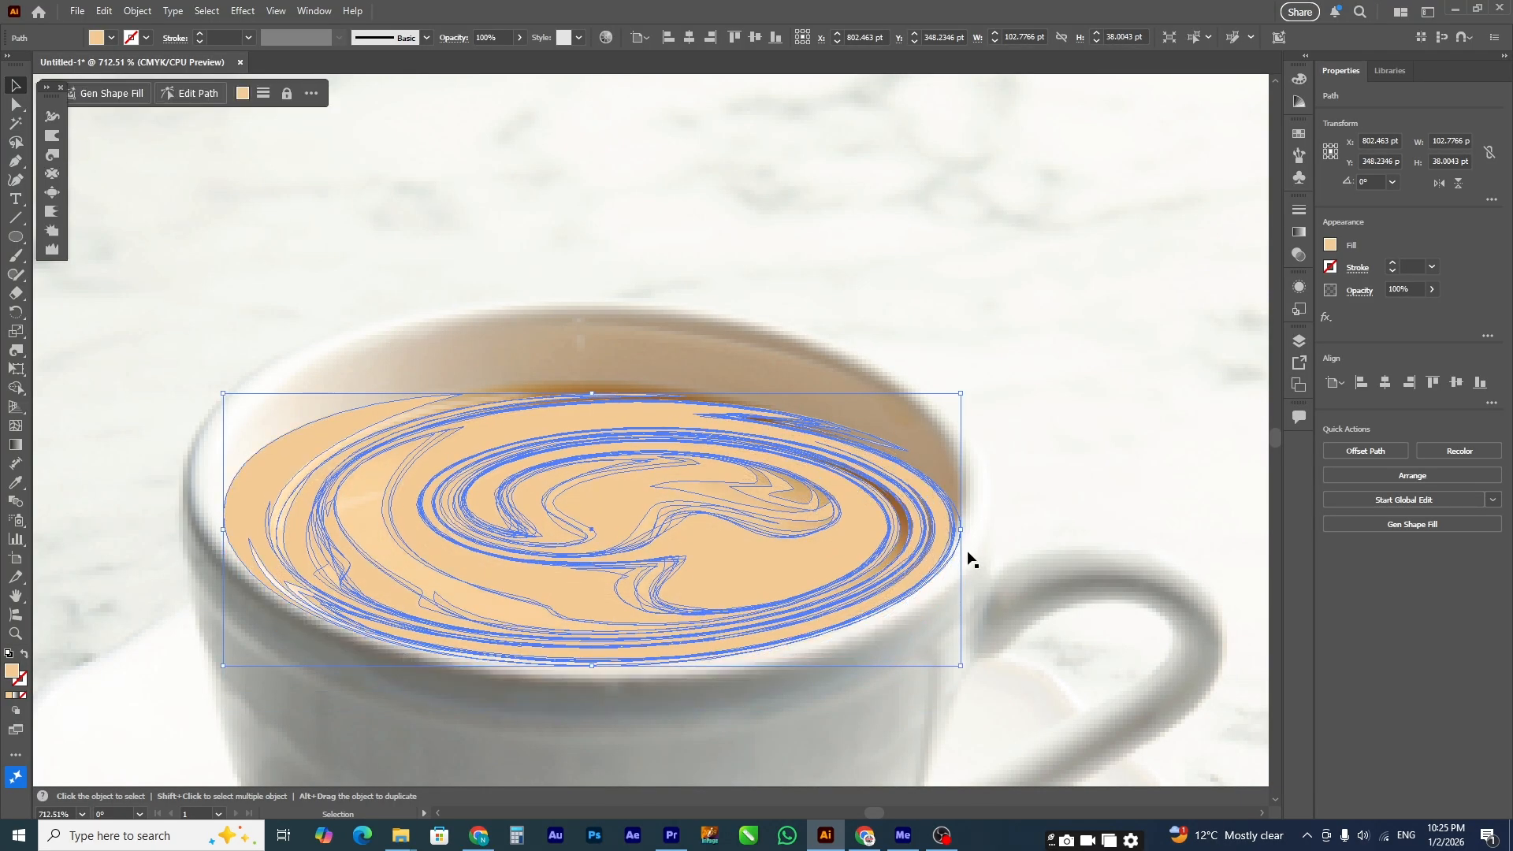
drag(963, 530, 898, 531)
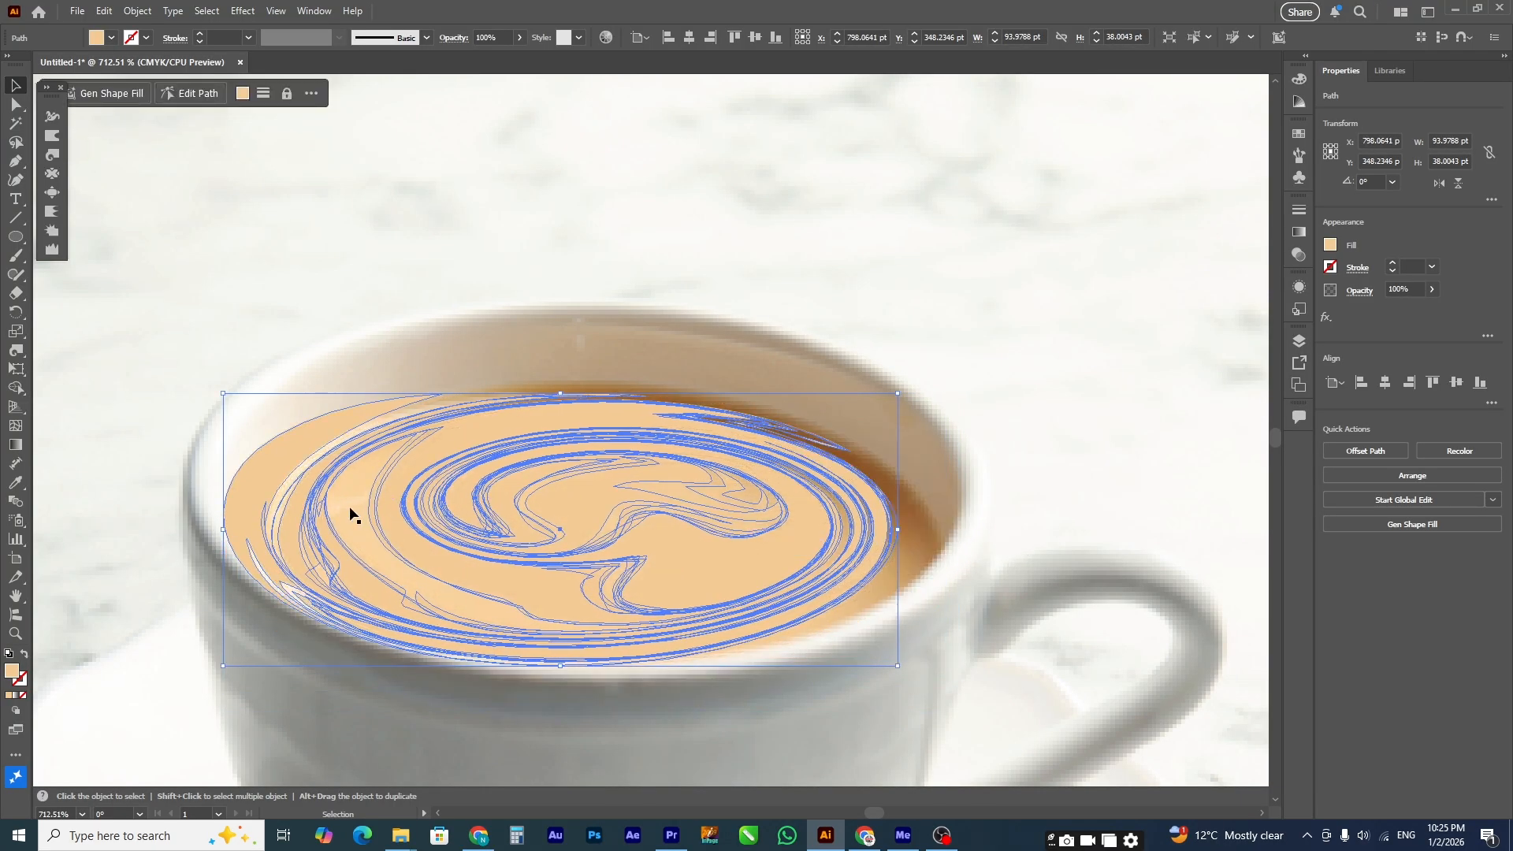
drag(223, 529, 287, 530)
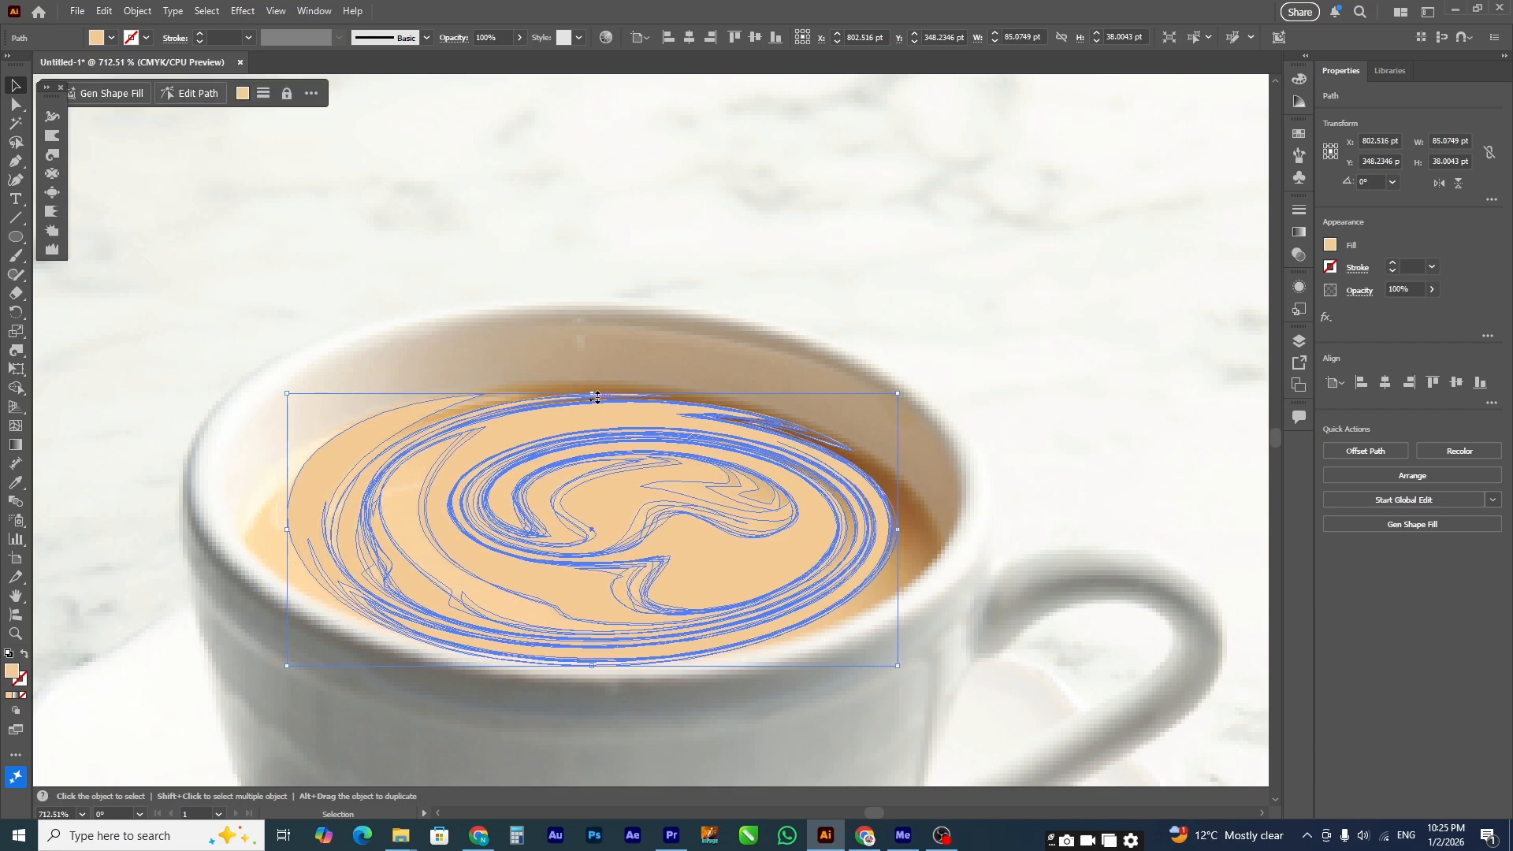
drag(593, 391, 592, 419)
drag(597, 670, 593, 649)
drag(585, 542, 588, 539)
Step: Reduce the swirl's opacity to 46% and deselect it
click(1433, 291)
drag(1429, 308, 1398, 309)
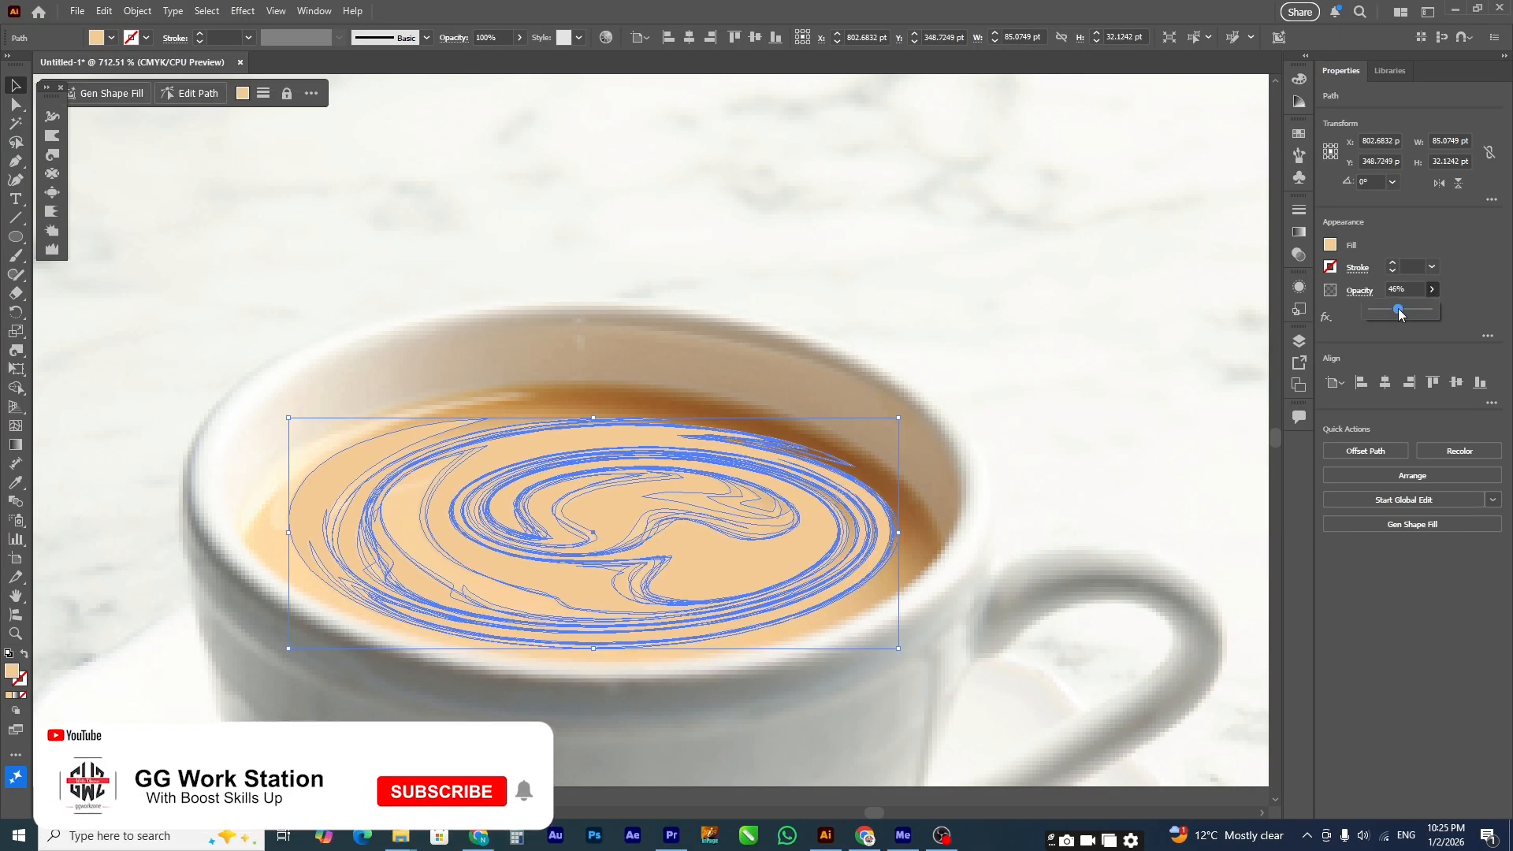
click(1170, 382)
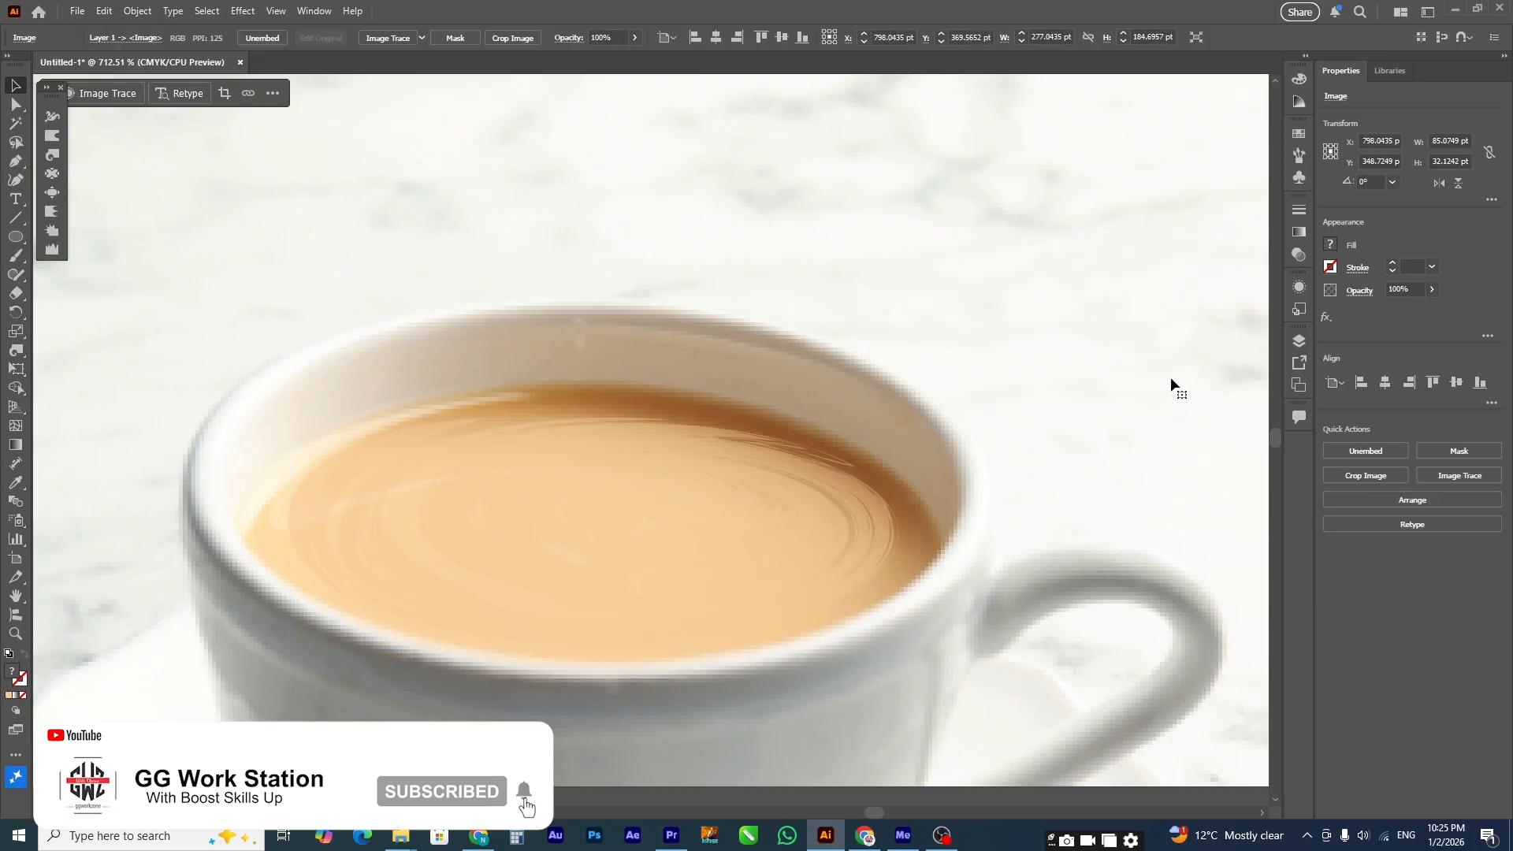
Step: Recolour the swirl by sampling brown tones near the coffee's back edge, ending on a light brown, and deselect it
click(763, 514)
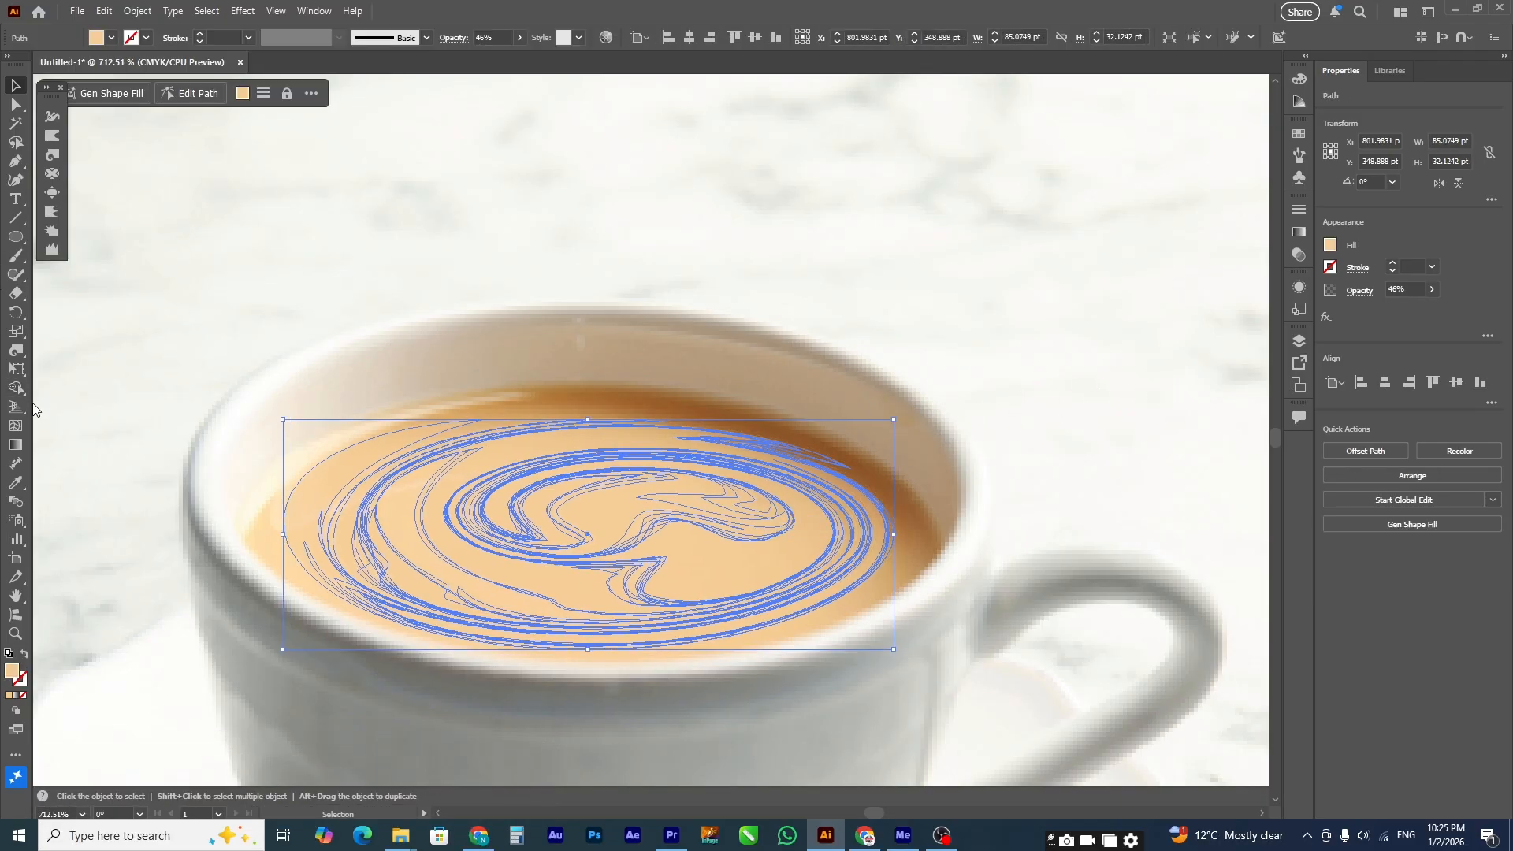
click(21, 484)
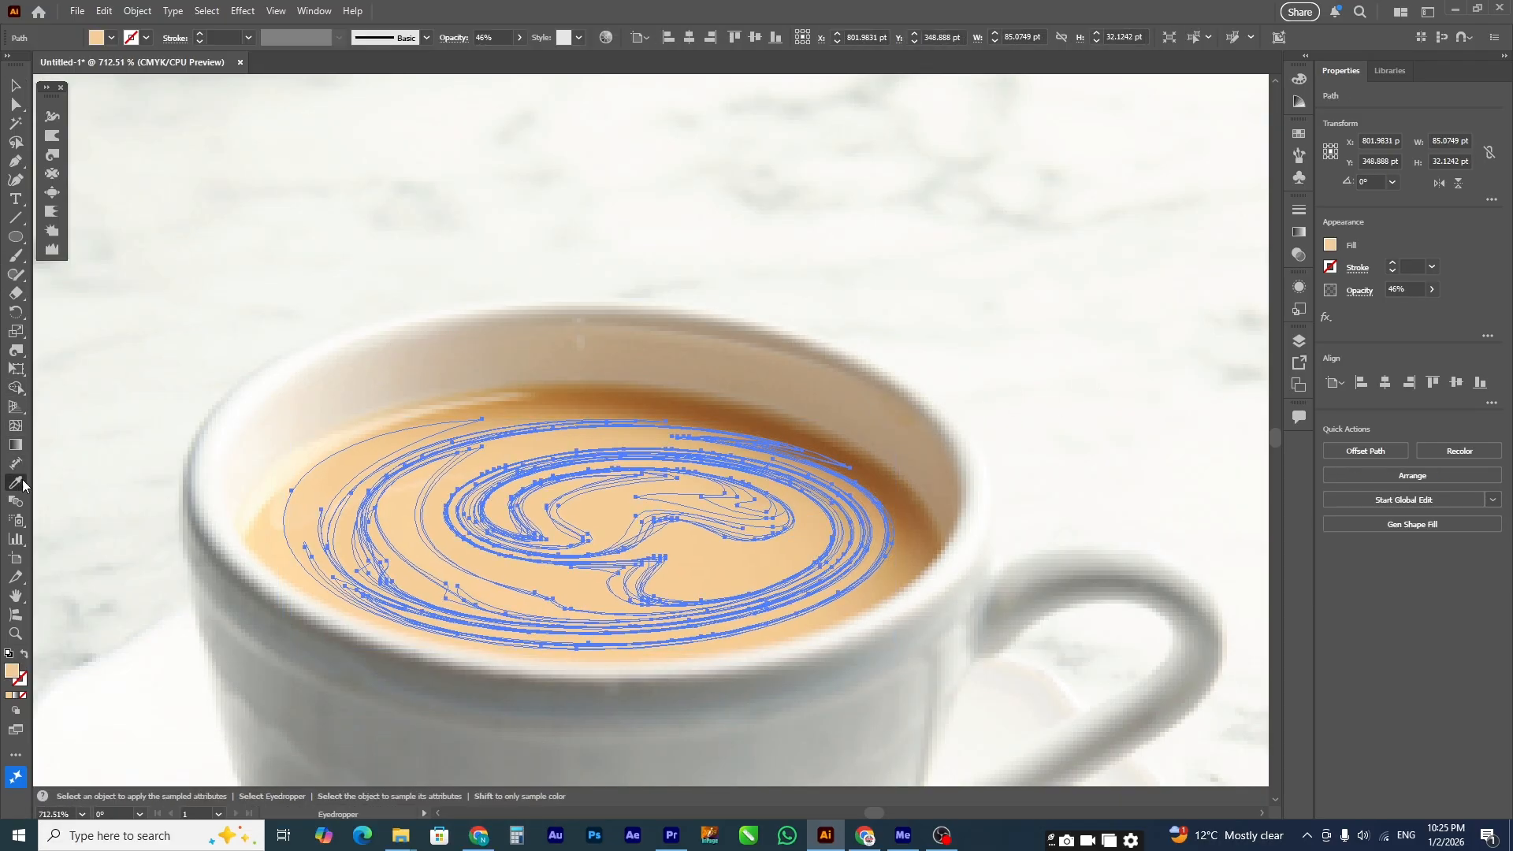
click(694, 412)
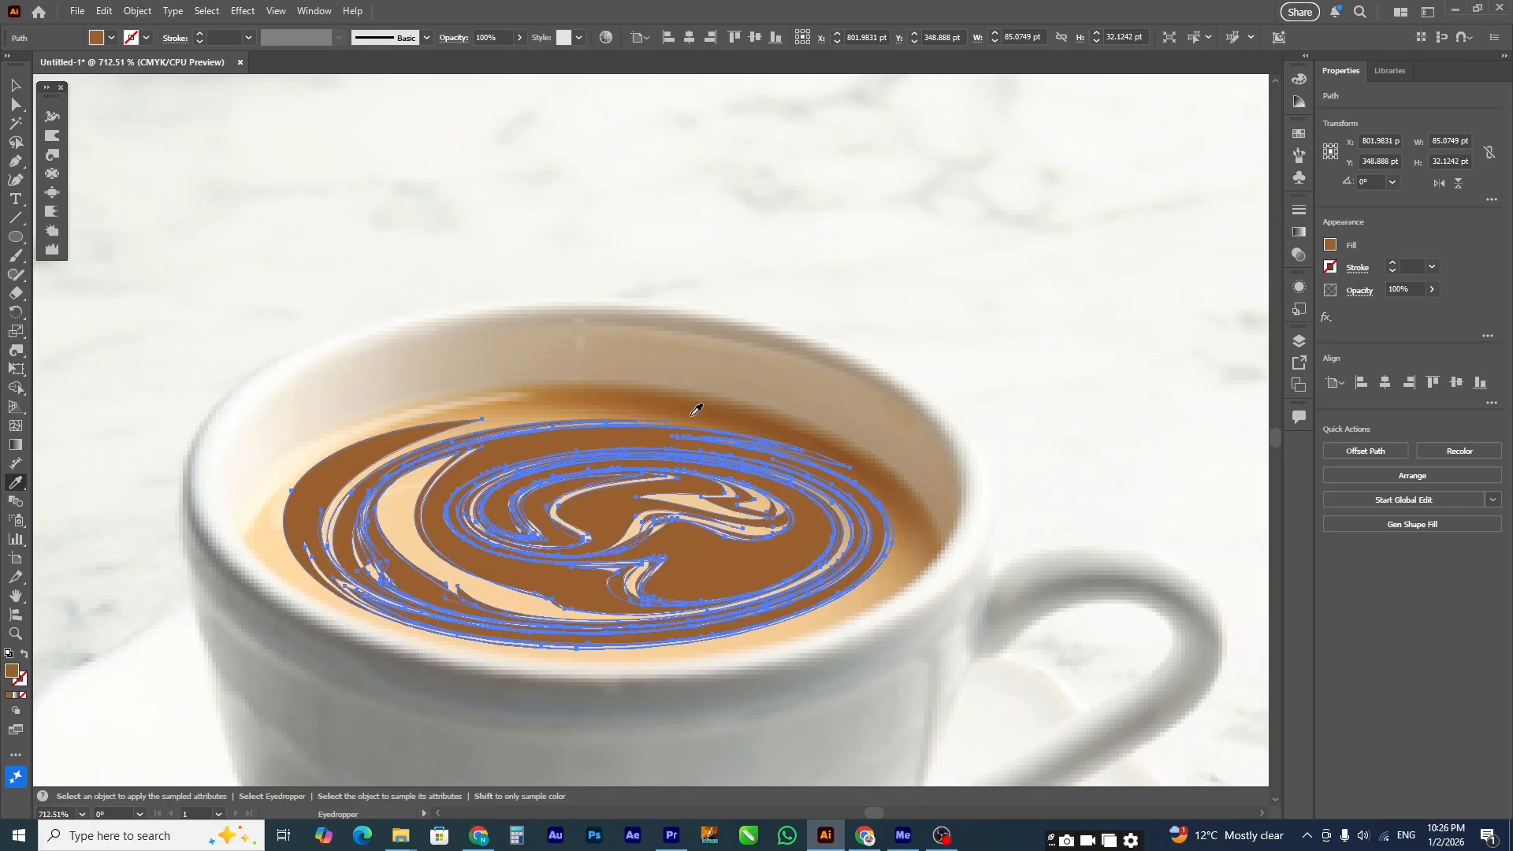
click(526, 406)
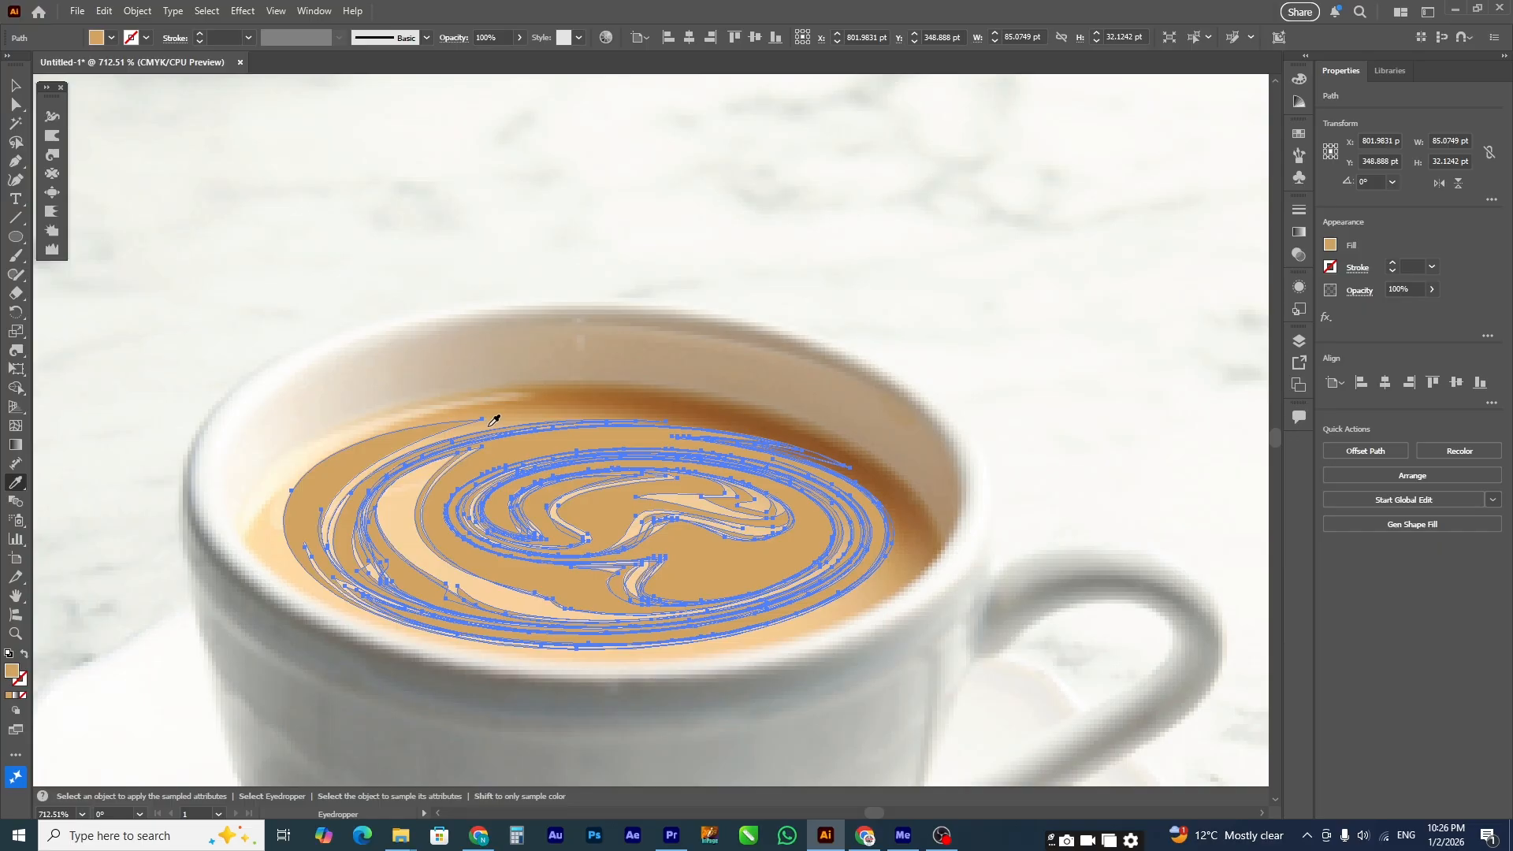
click(492, 421)
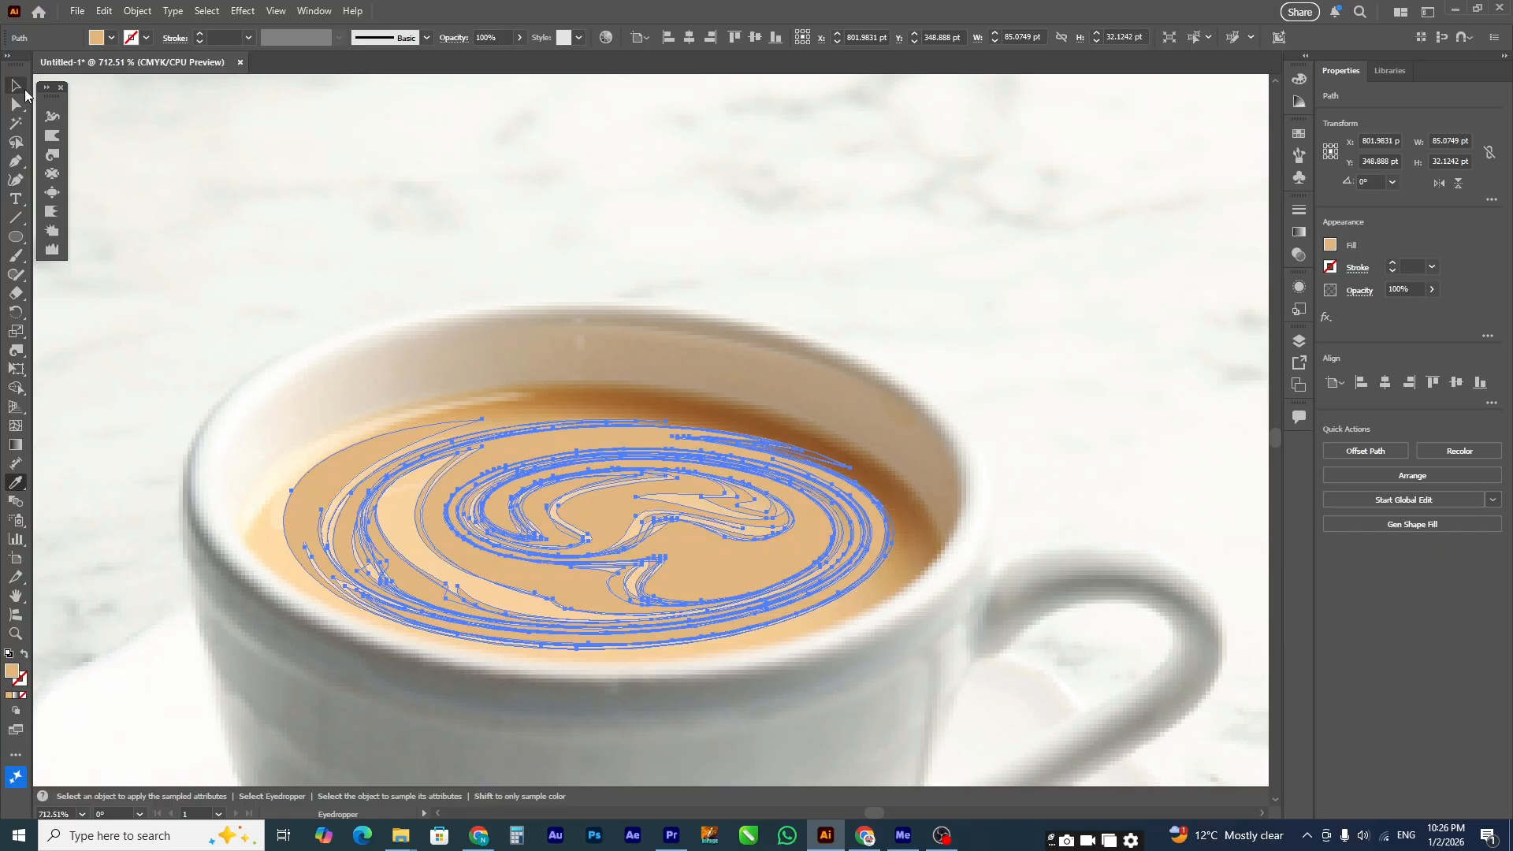
click(19, 86)
click(270, 186)
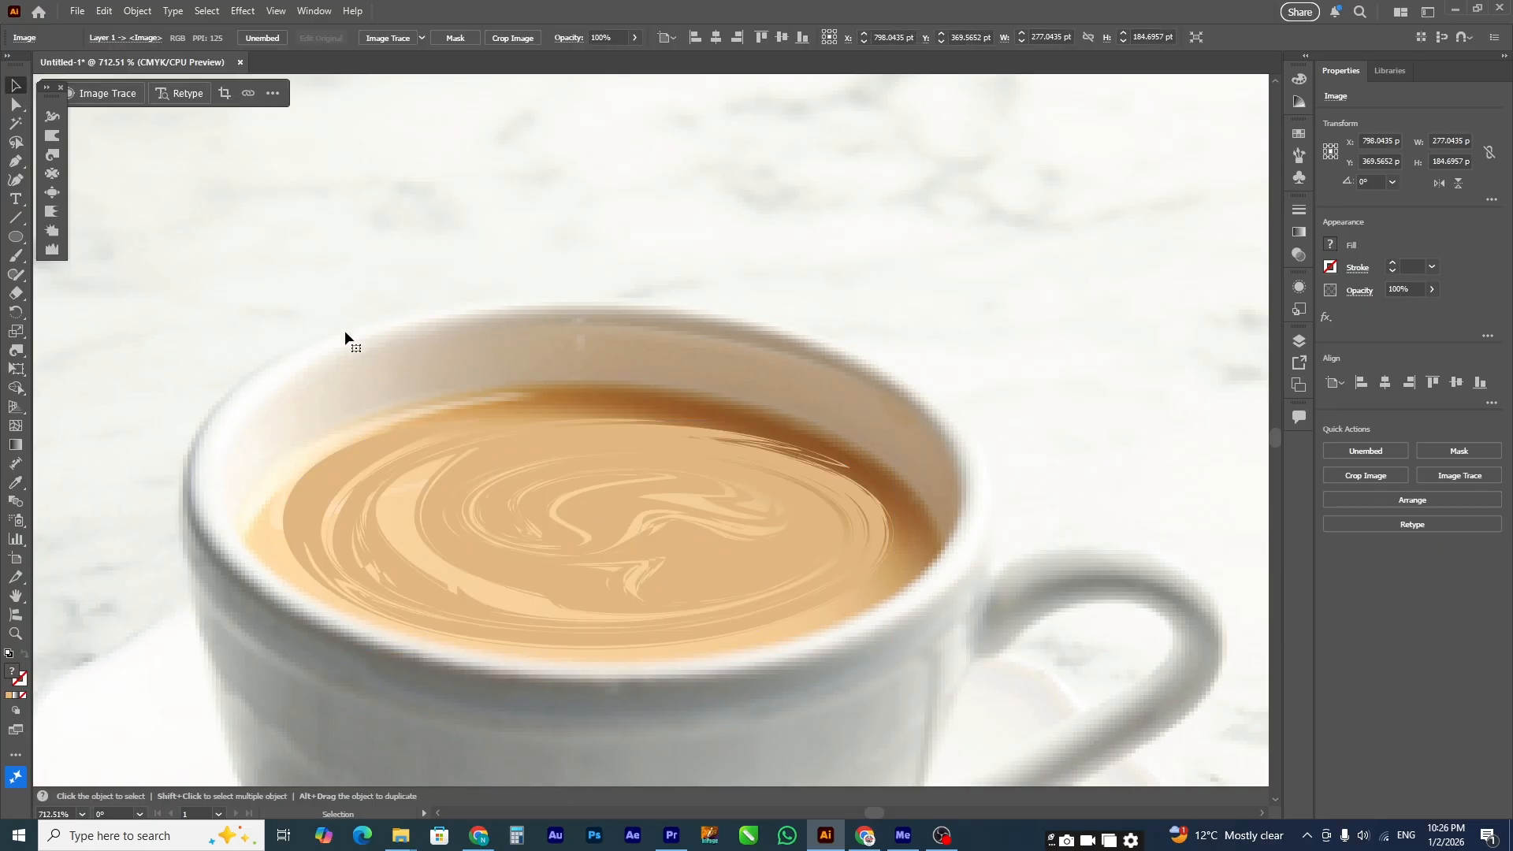
Step: Flatten the swirl on the coffee surface to about 29 pt high and deselect it
scroll(346, 334, down, 1)
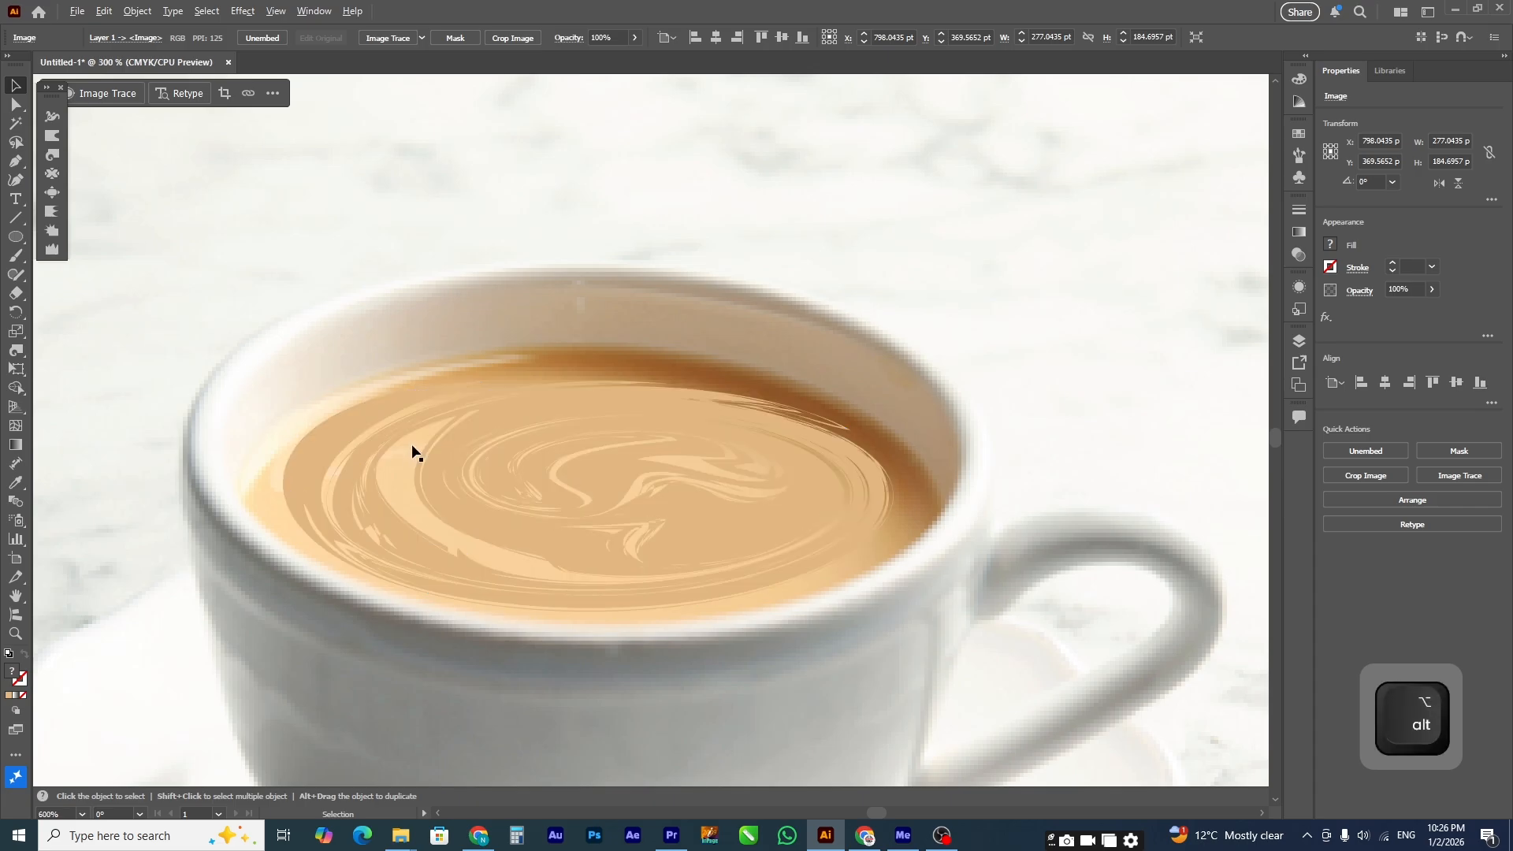
scroll(410, 442, down, 4)
key(z)
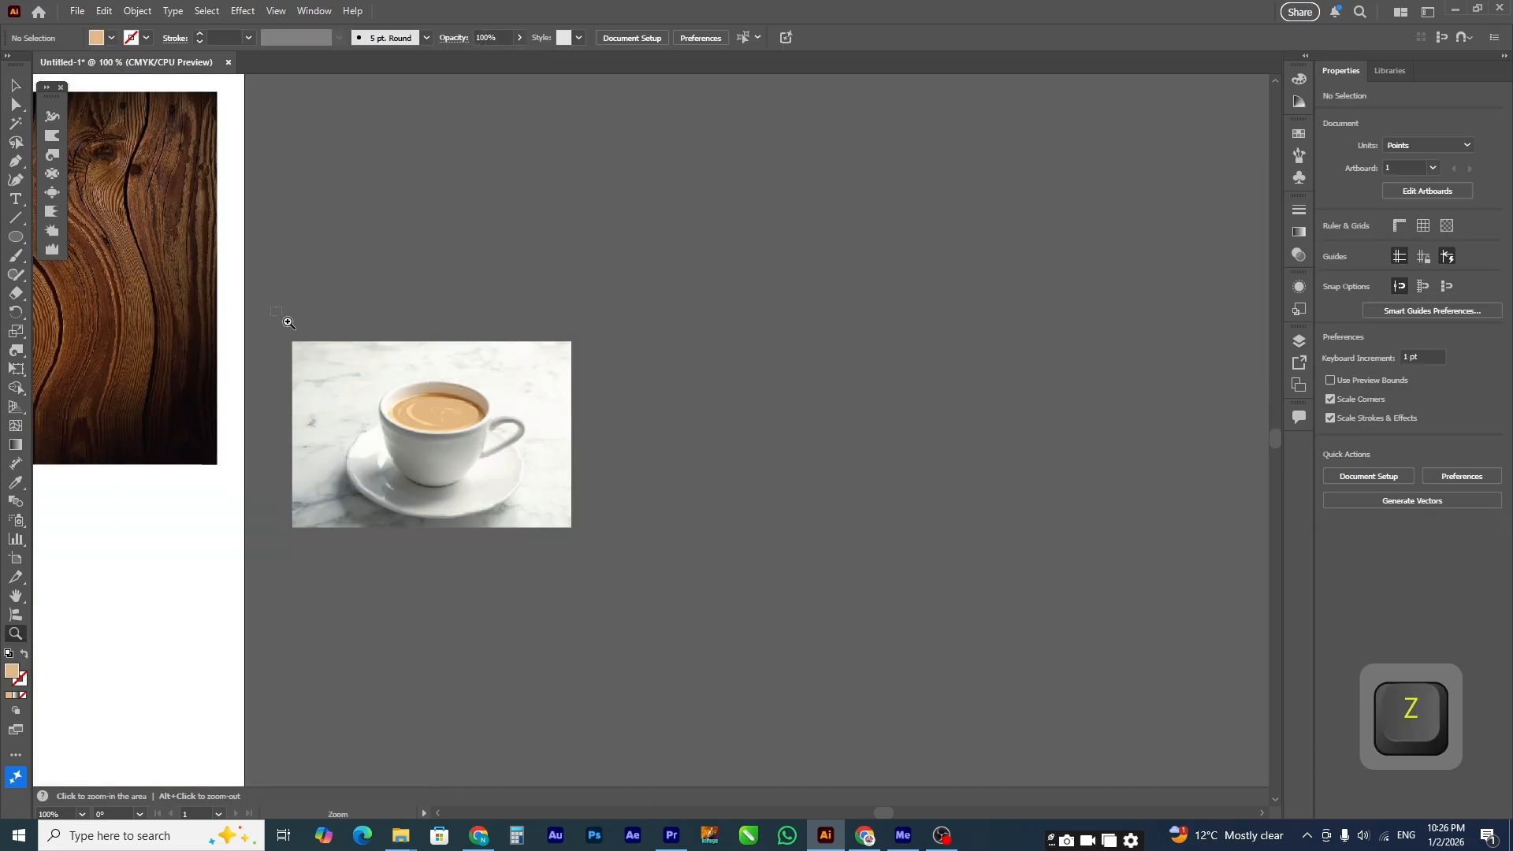
drag(289, 322, 608, 507)
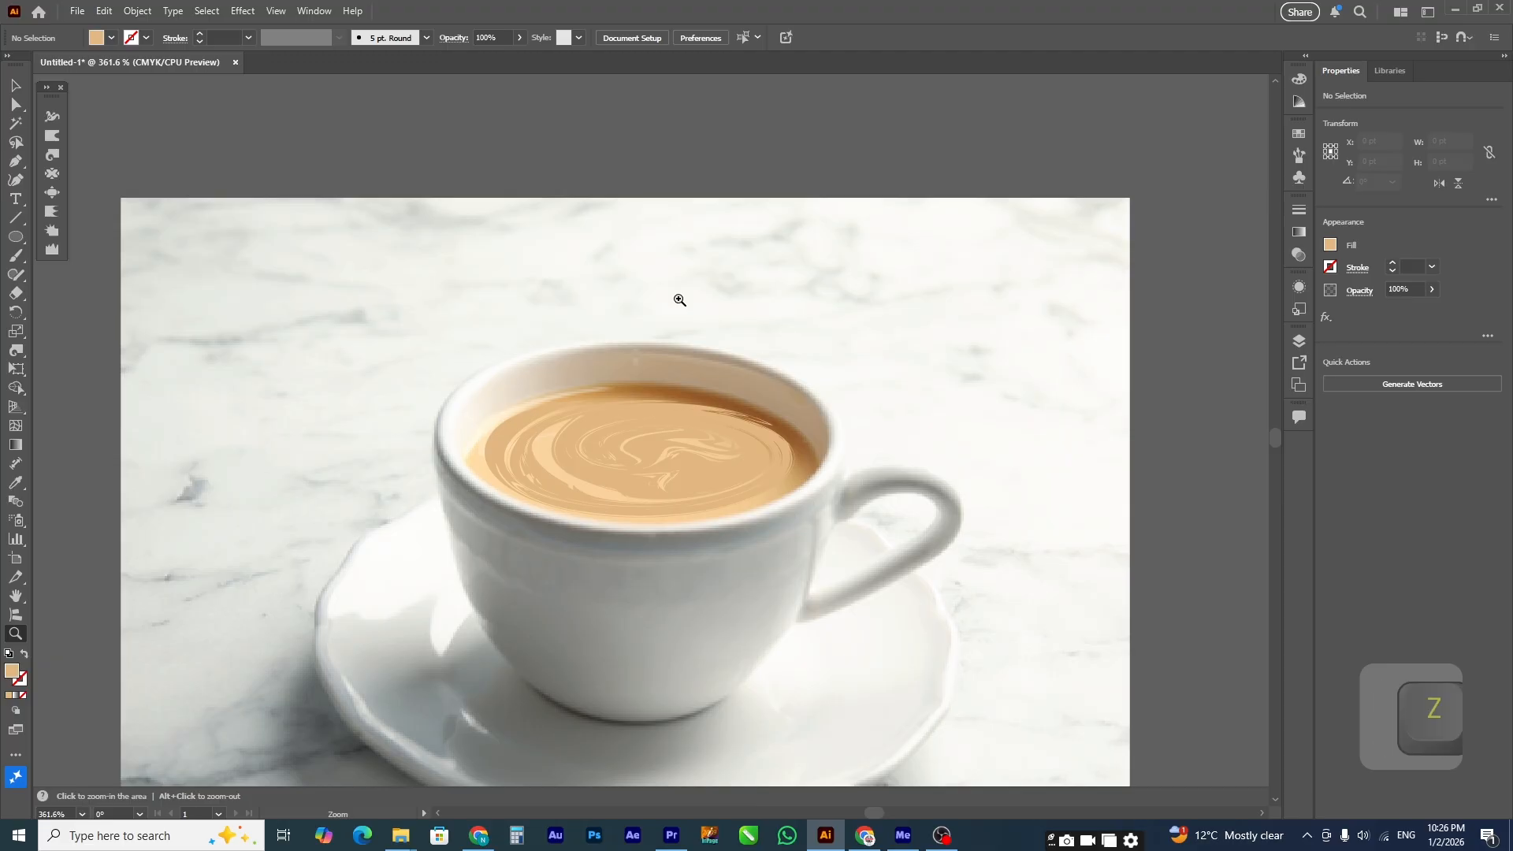
click(13, 78)
click(543, 426)
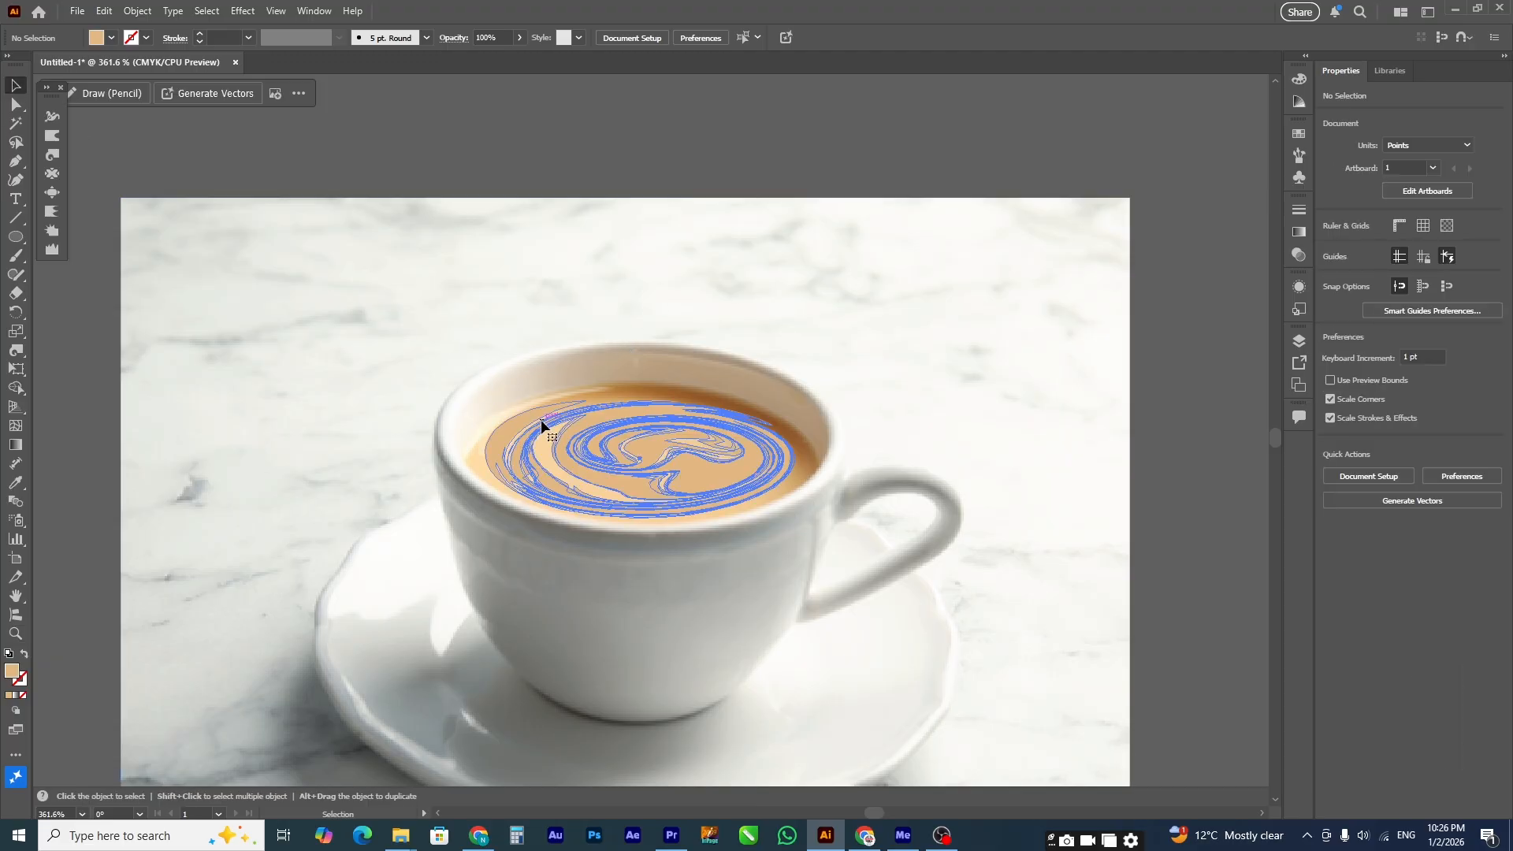
drag(638, 397, 639, 408)
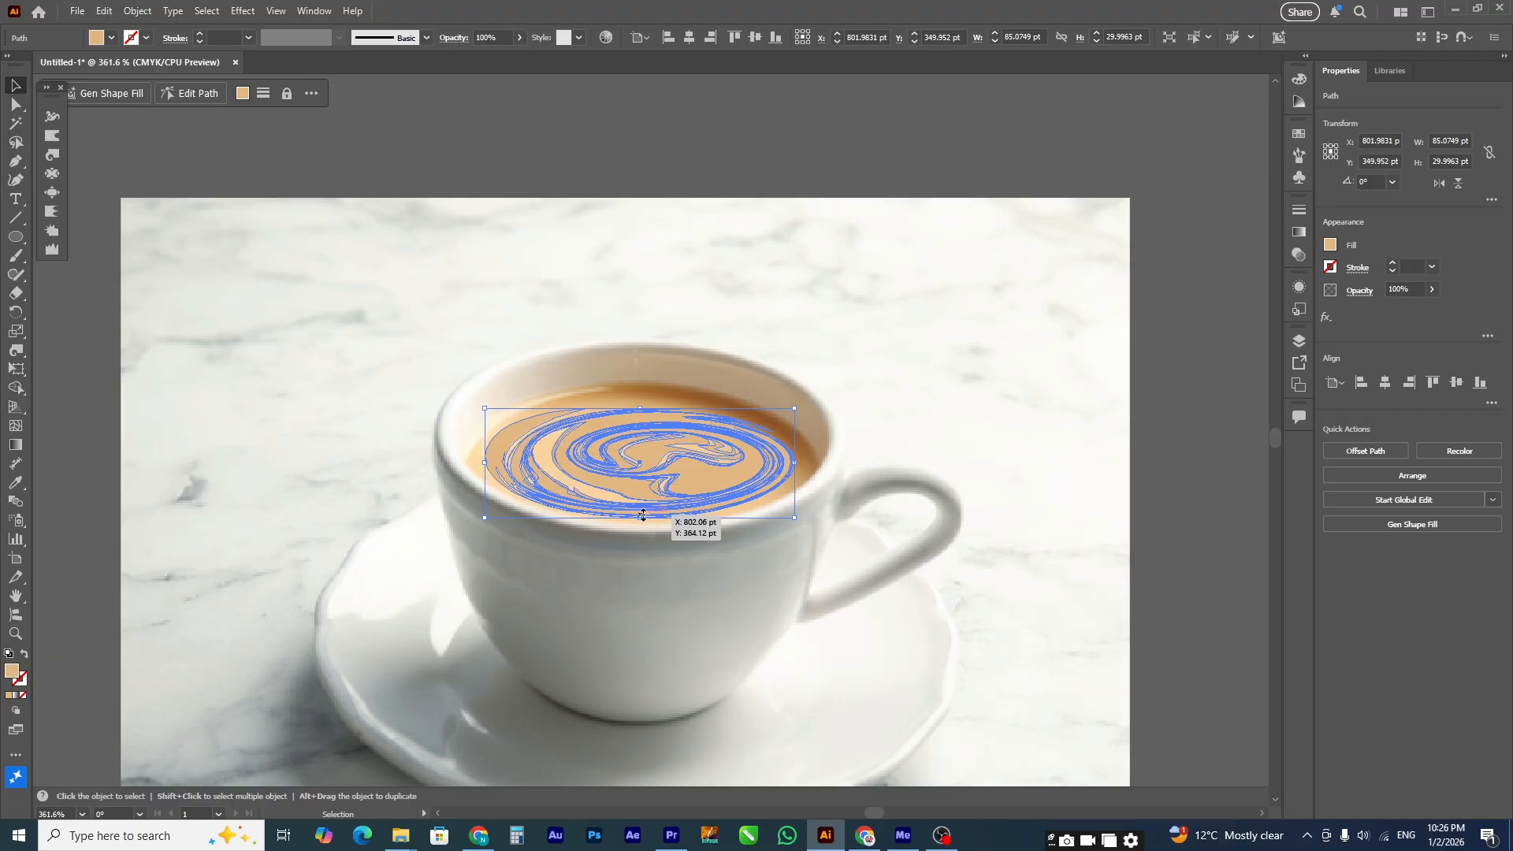
drag(643, 514, 641, 511)
click(659, 214)
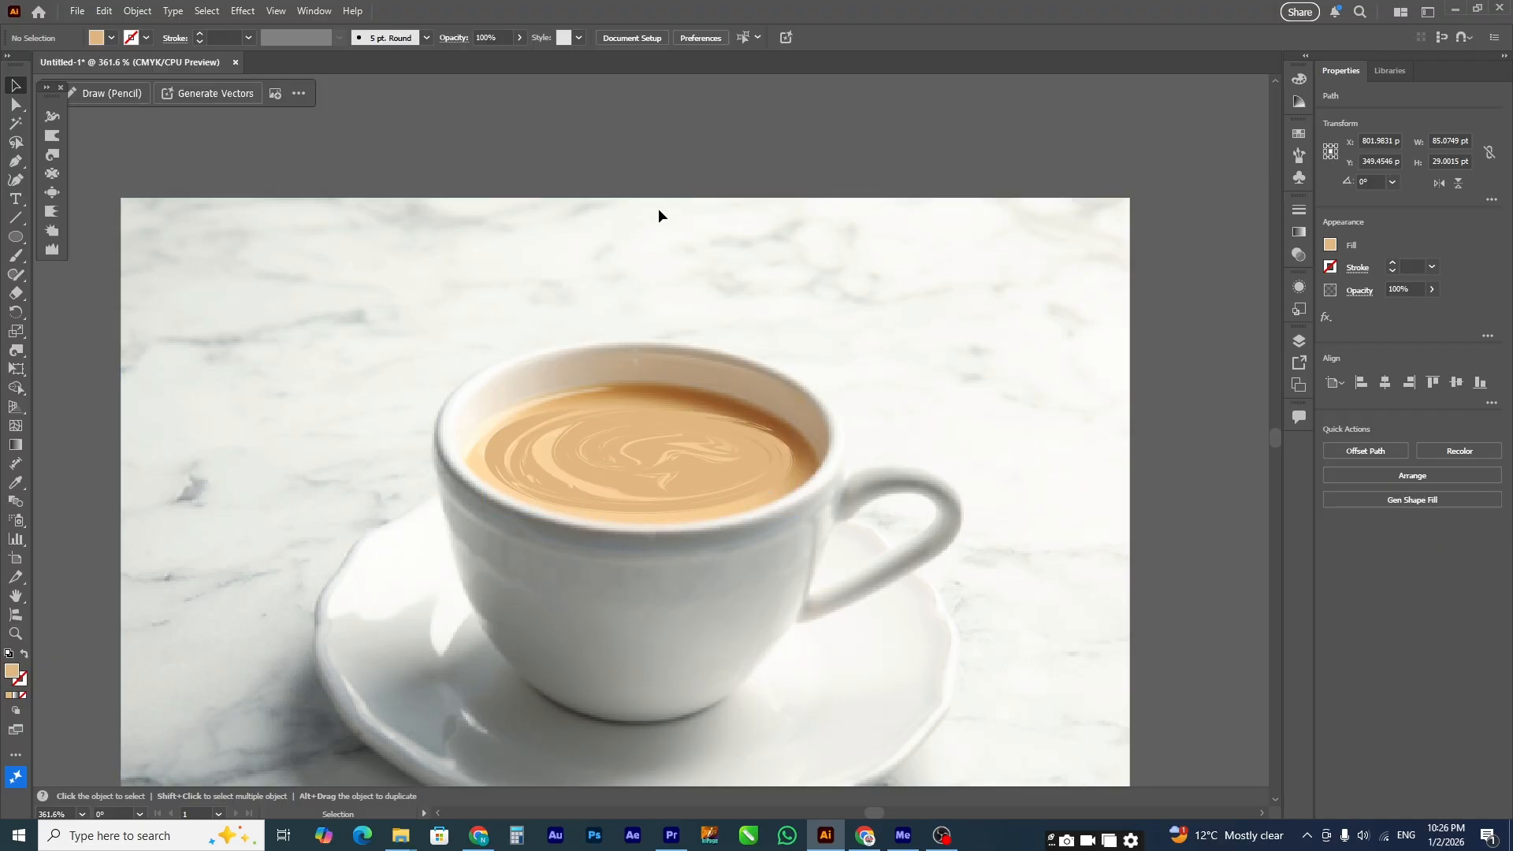
Step: Add the point text "GG Work Zone" on the artboard below the wood image
scroll(607, 256, down, 1)
alt+scroll(523, 371, down, 5)
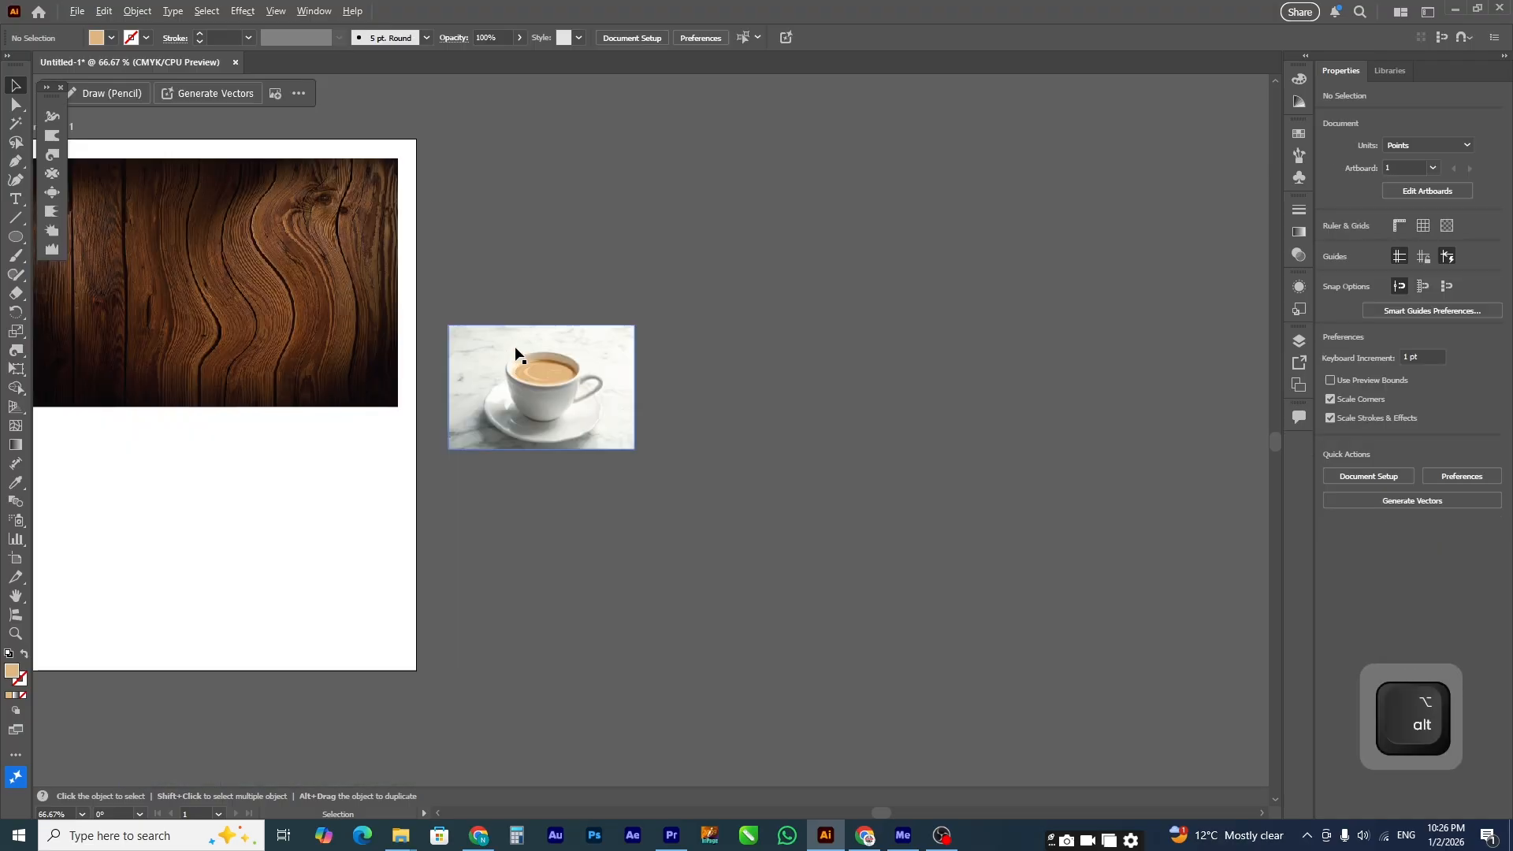
scroll(517, 352, down, 1)
click(16, 199)
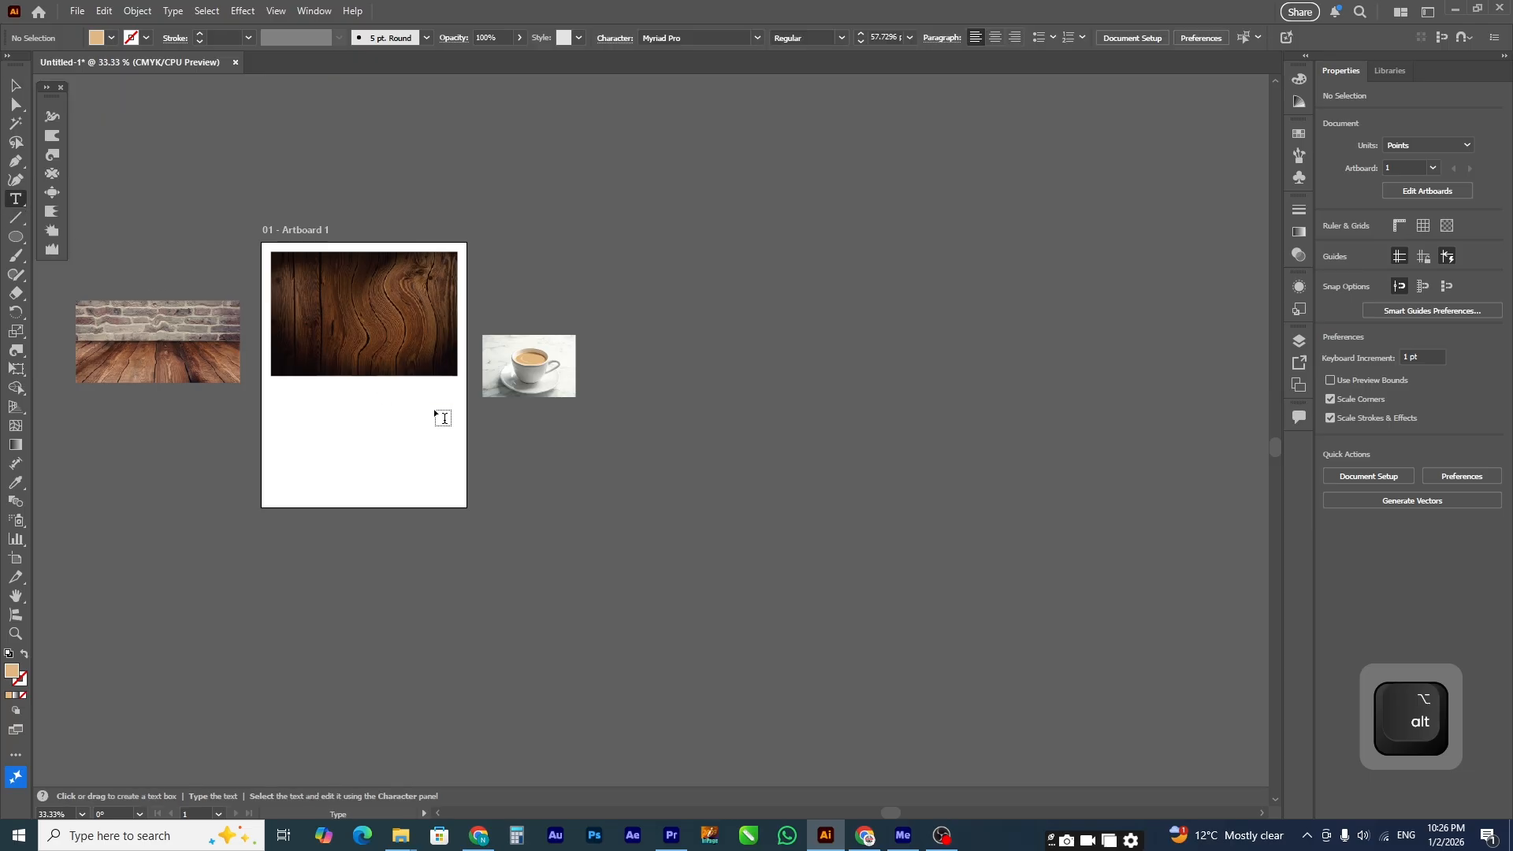
click(298, 408)
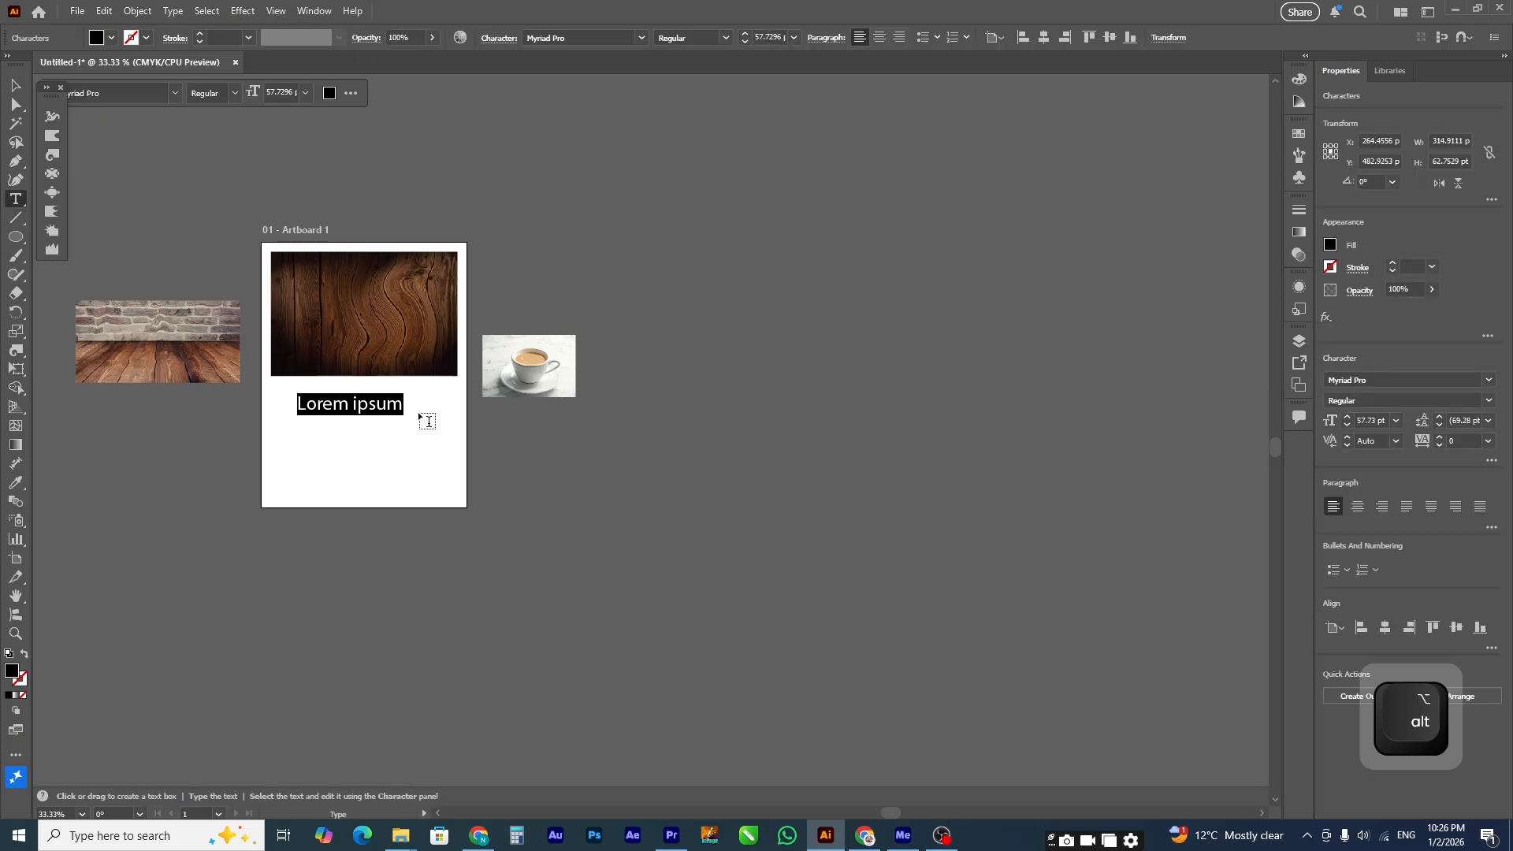
text(GG )
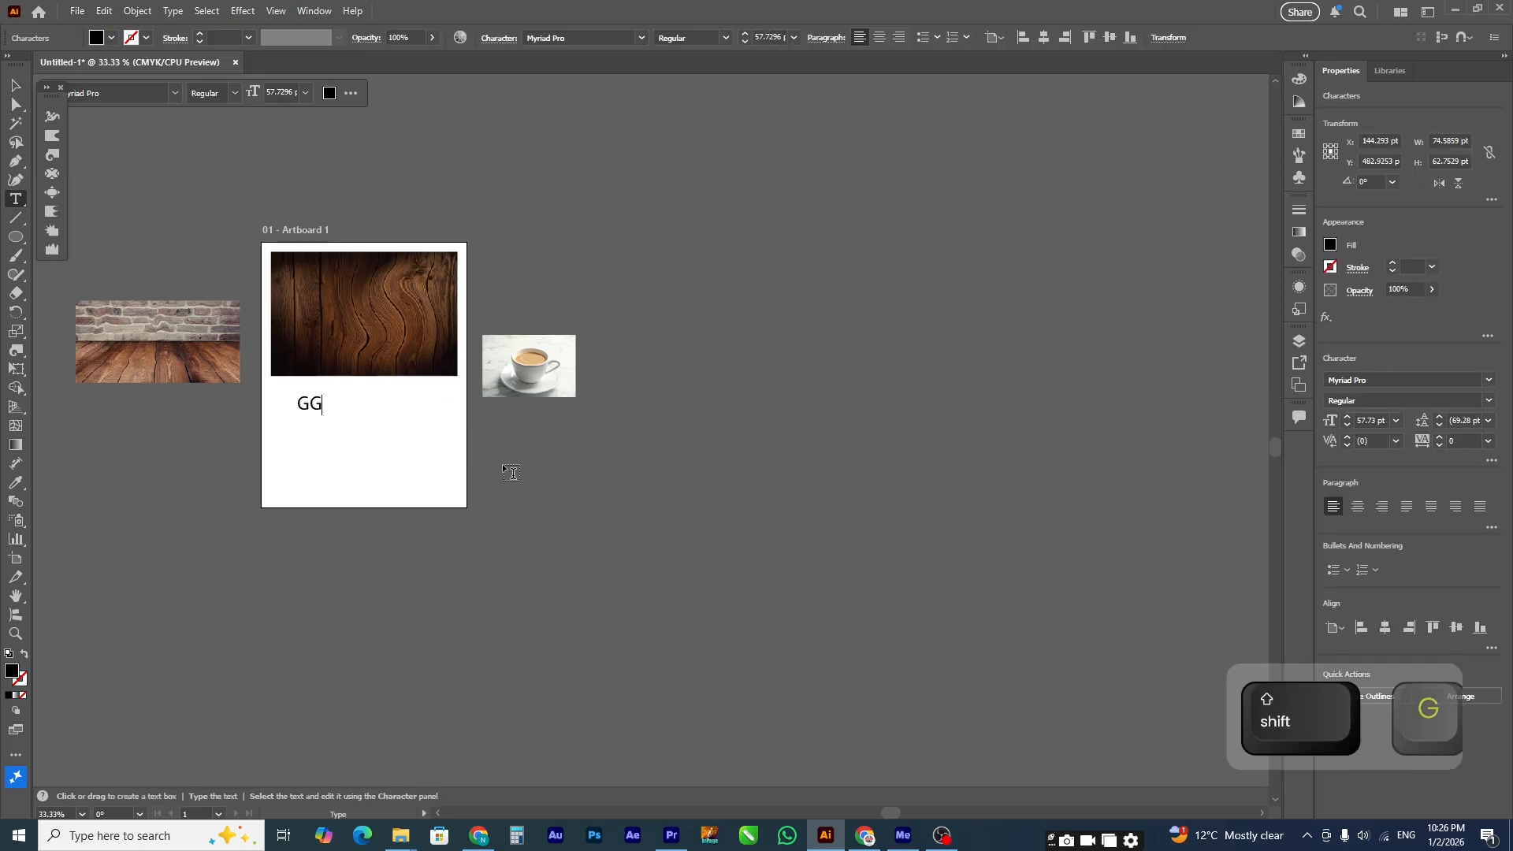
text(Work Zone)
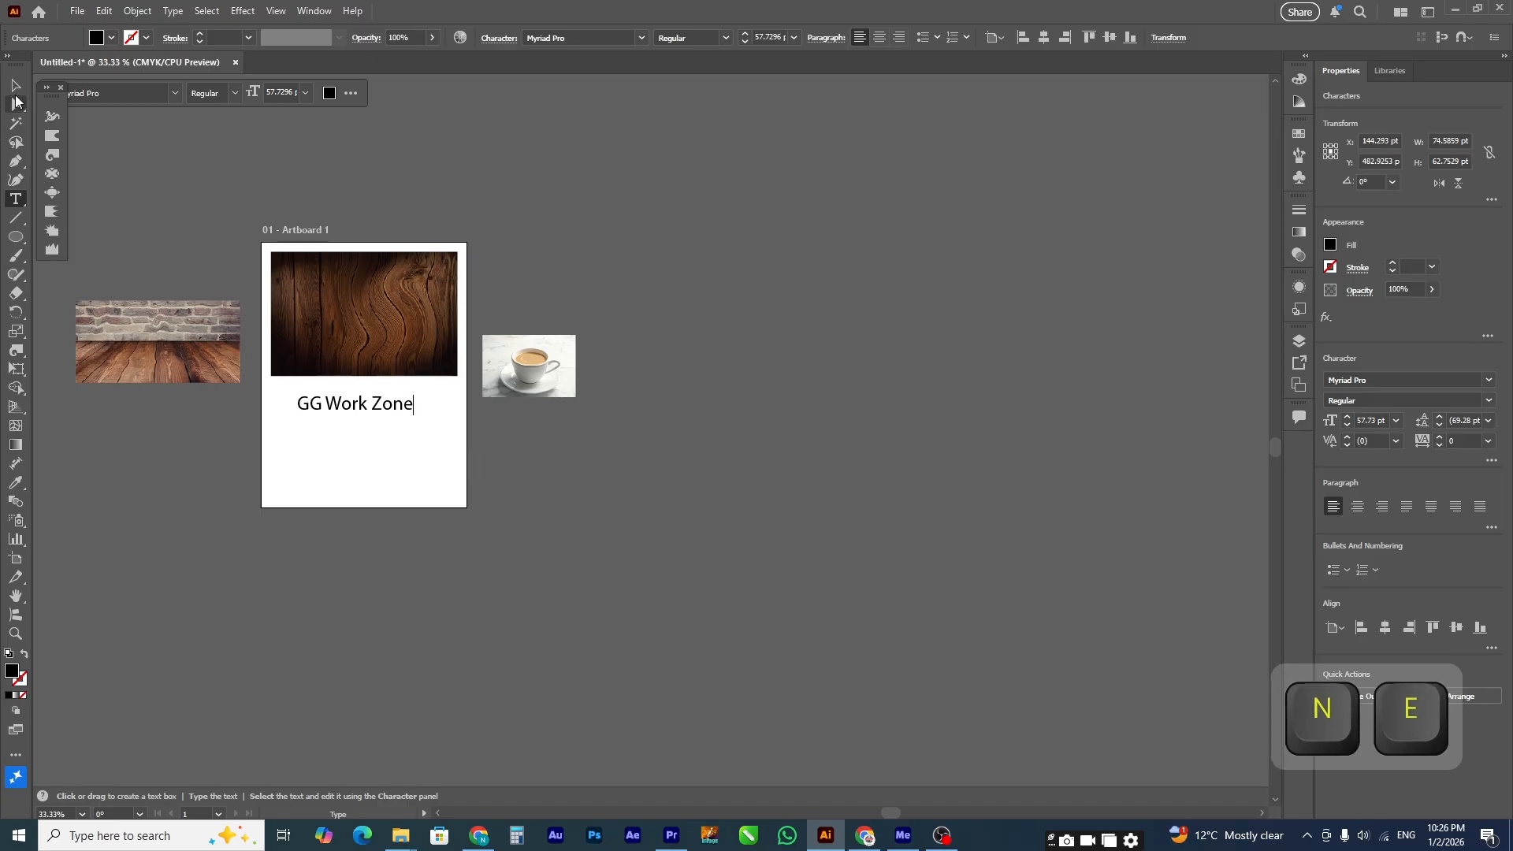
Step: Change the font of the "GG Work Zone" text to Bebas Neue Bold
click(16, 101)
key(z)
drag(264, 329, 607, 501)
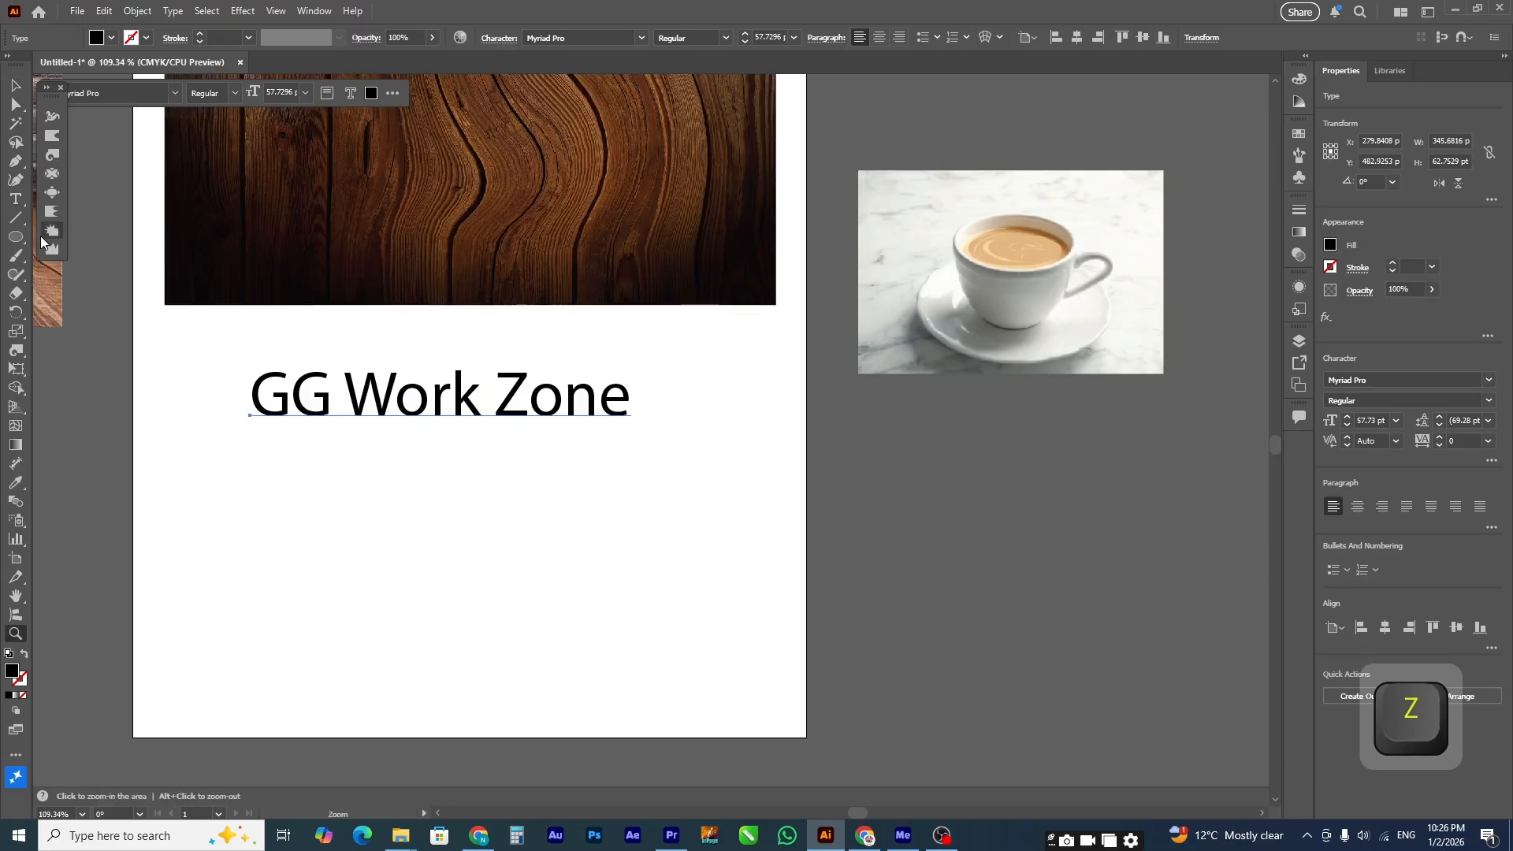
click(16, 86)
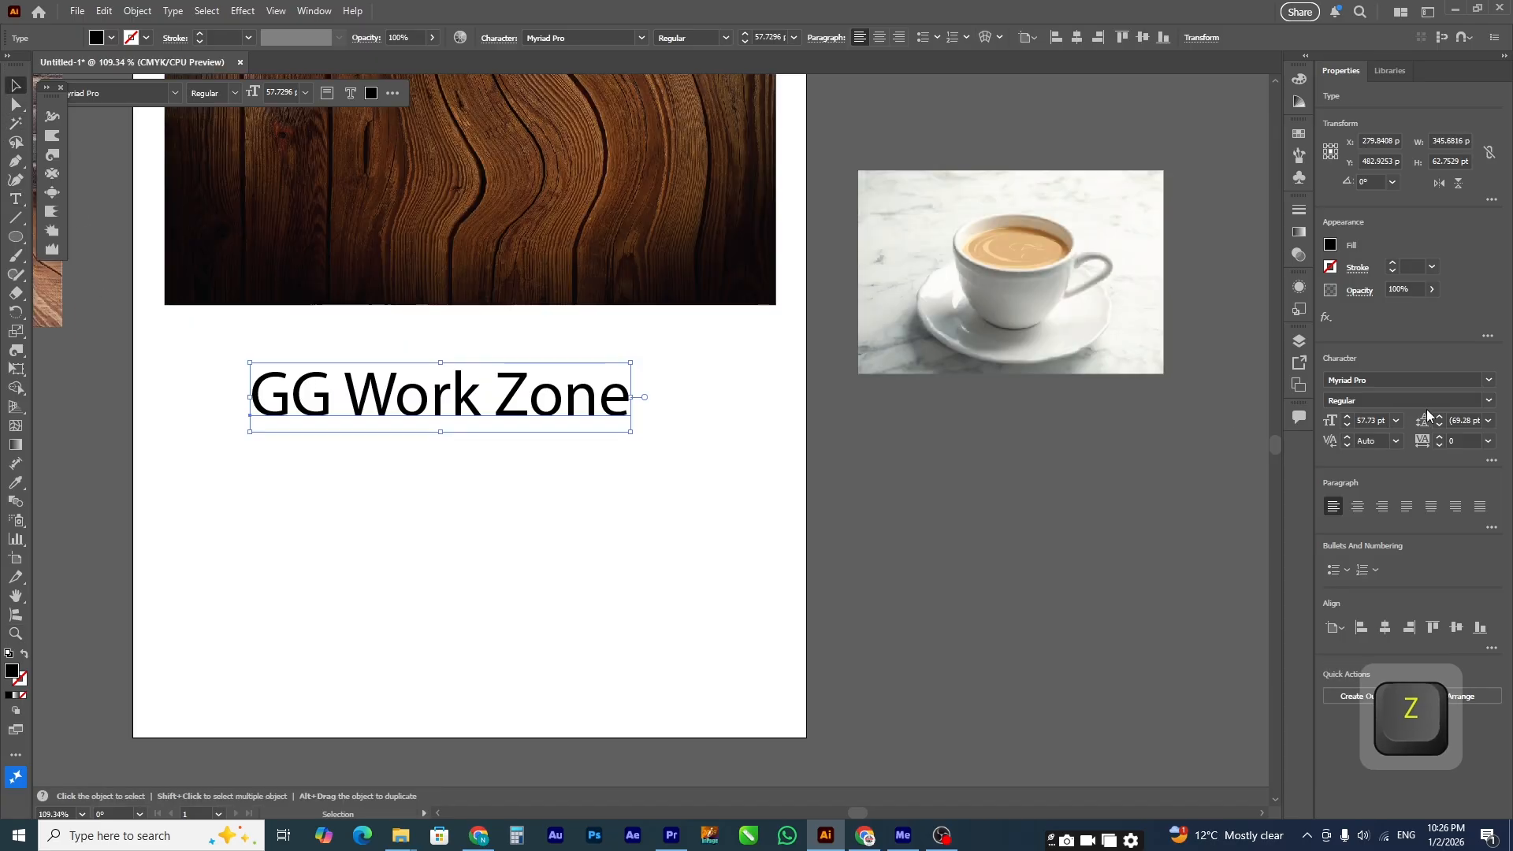
click(1489, 381)
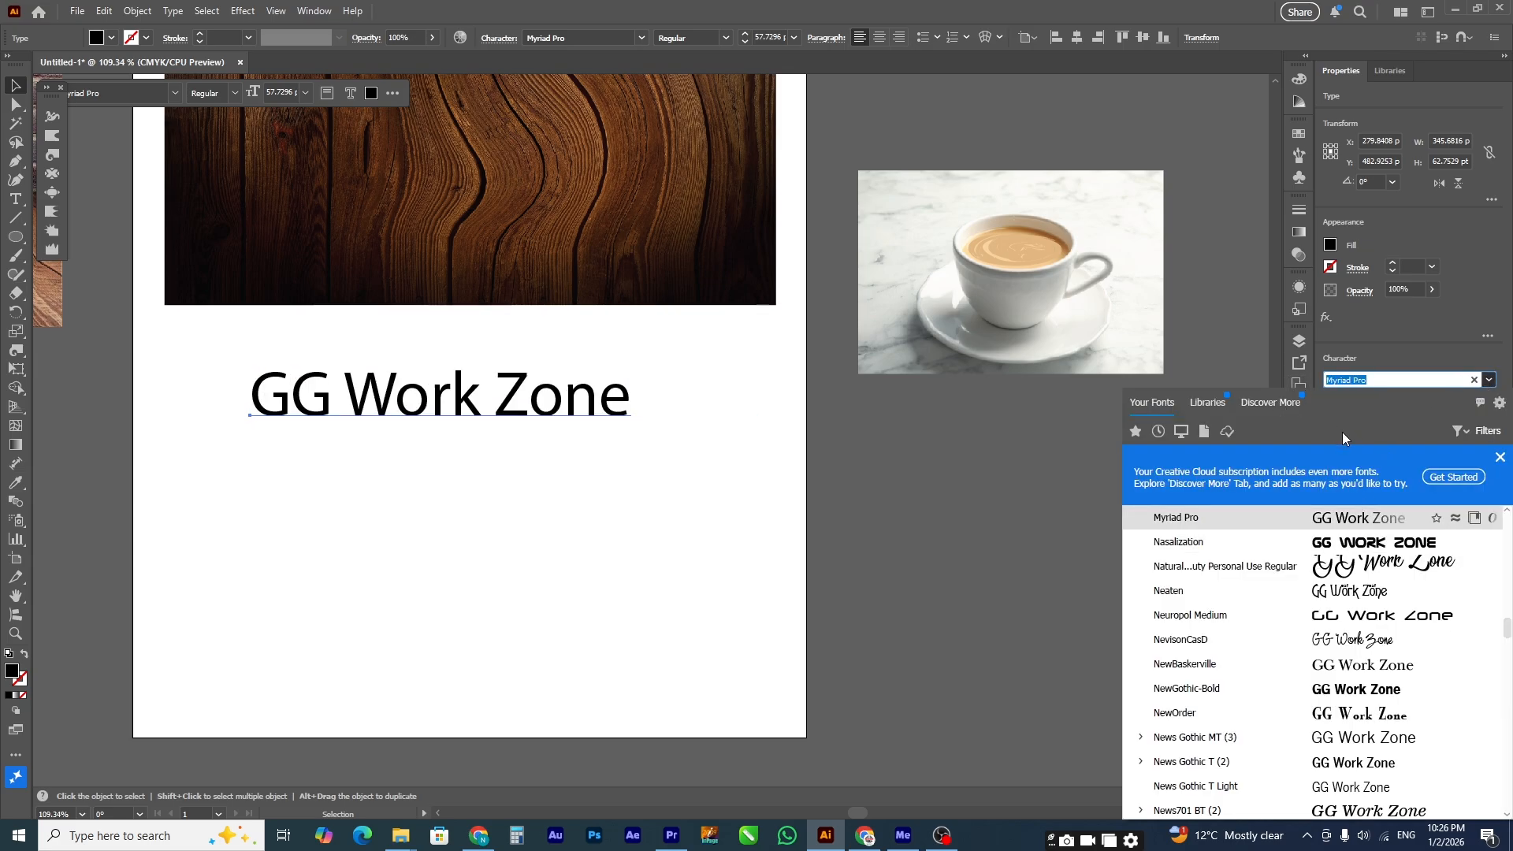
text(beb)
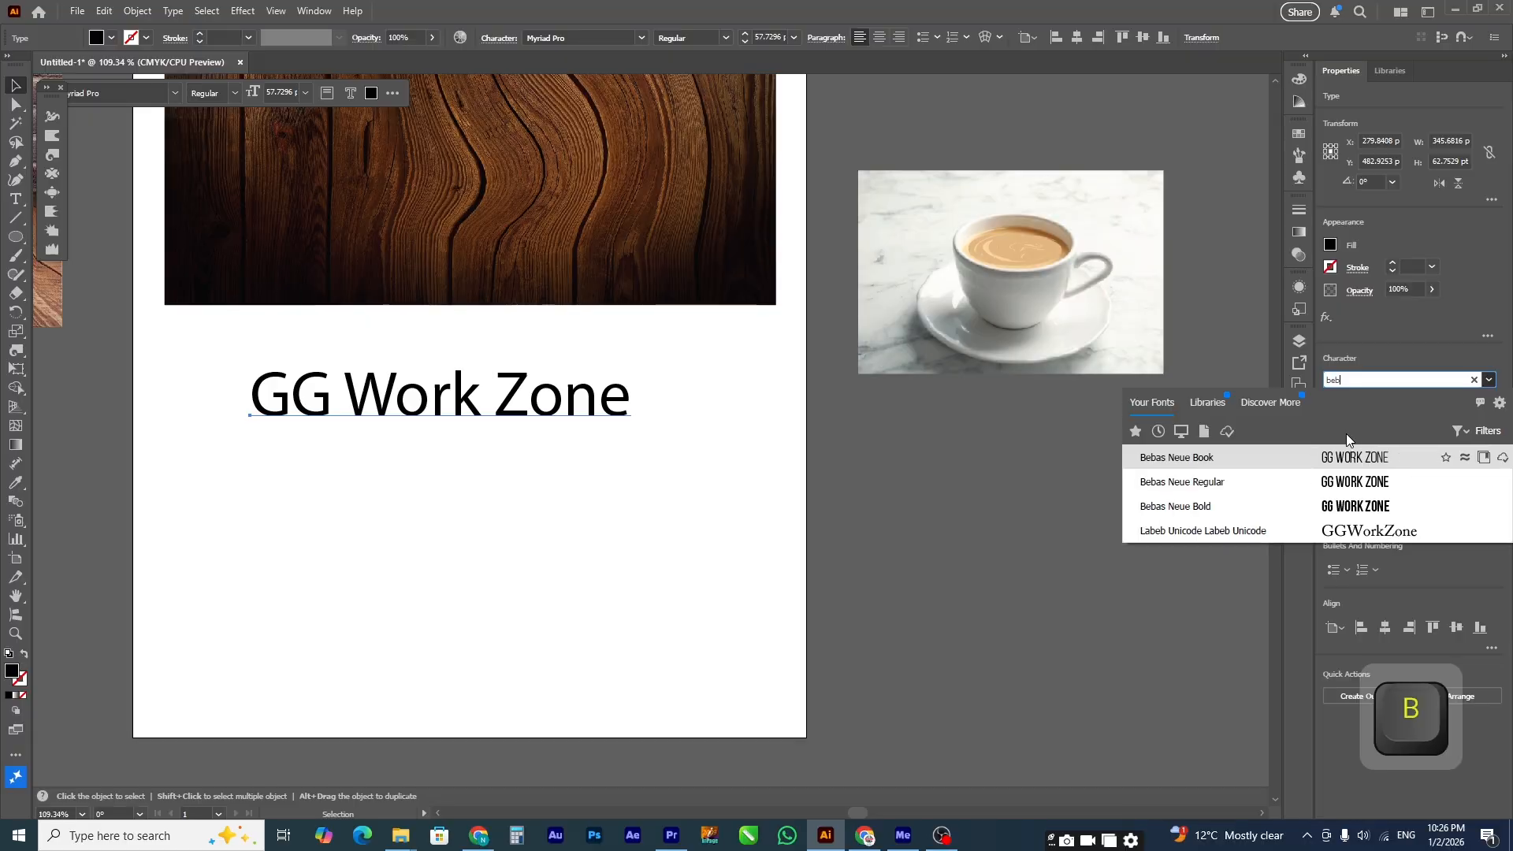
click(1261, 506)
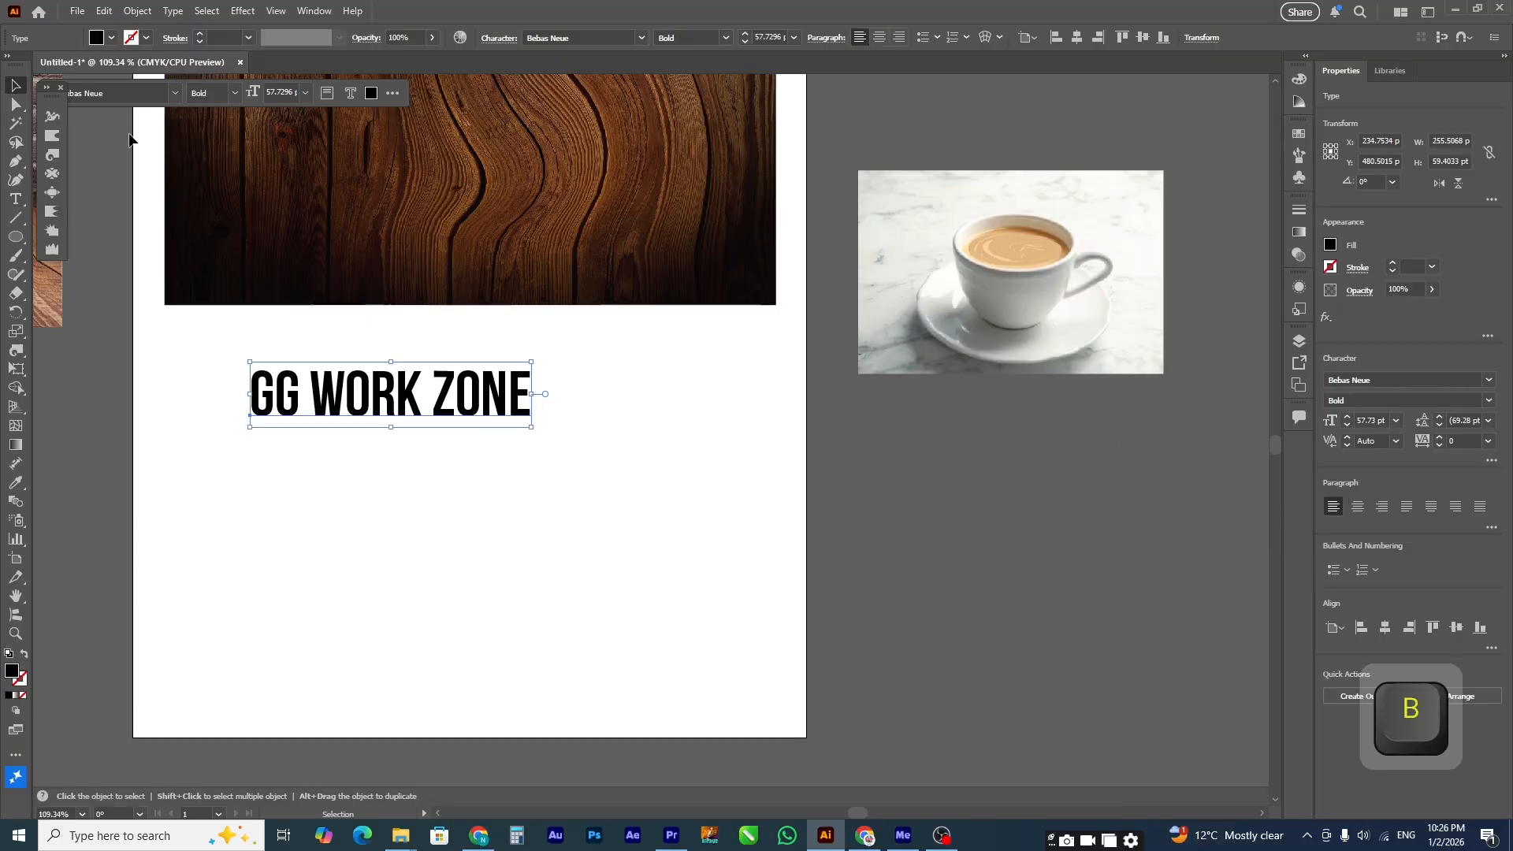
Step: Enlarge the text to about 534 pt wide and position it below the wood image, within the artboard's width
drag(533, 427, 837, 498)
drag(706, 428, 648, 430)
scroll(505, 433, down, 2)
key(alt)
scroll(474, 468, down, 2)
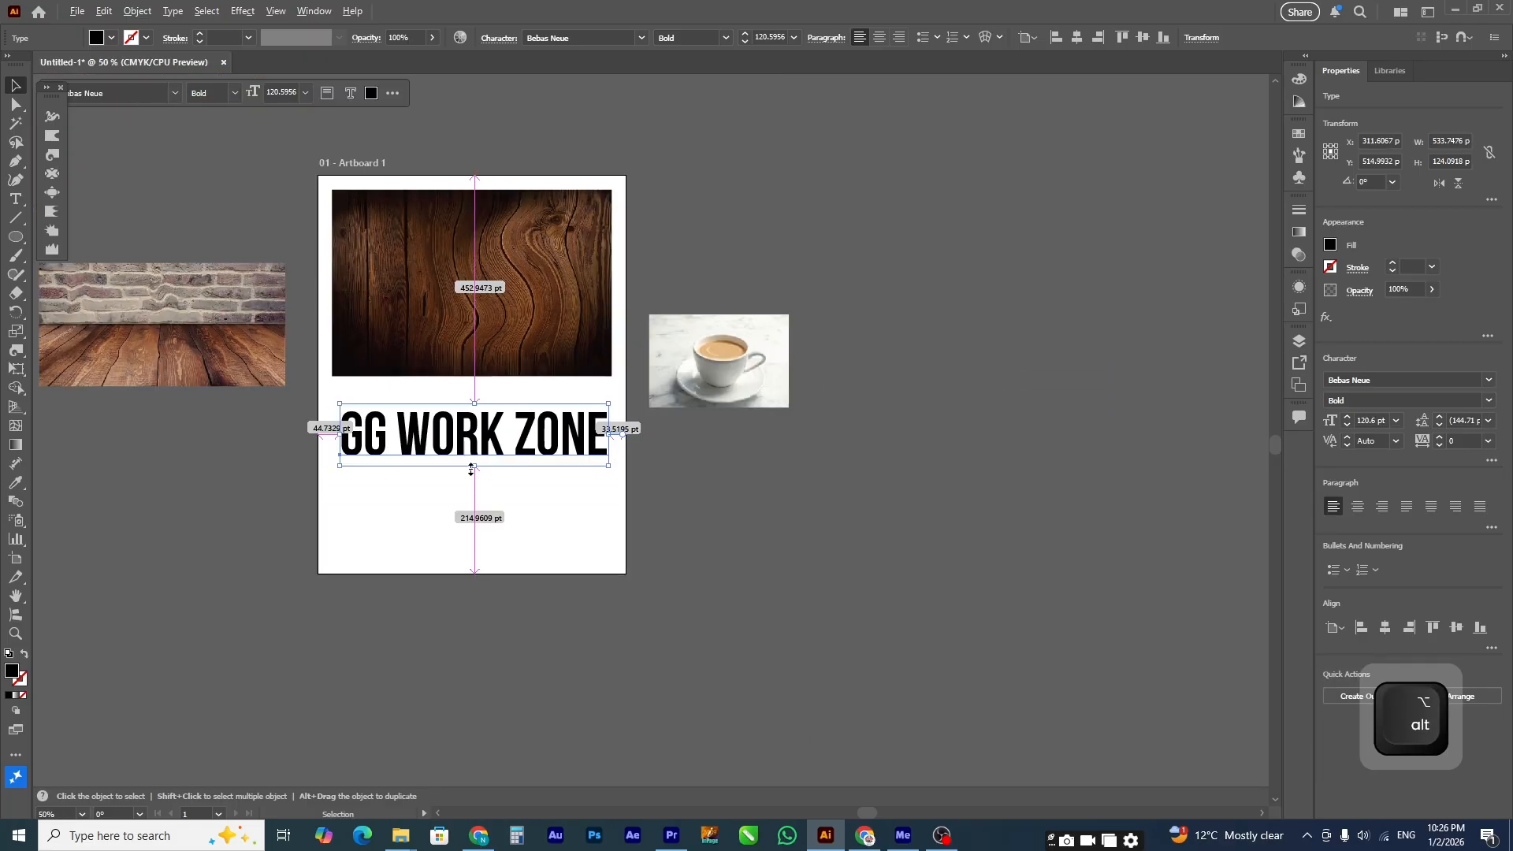
drag(470, 447, 468, 482)
key(shift)
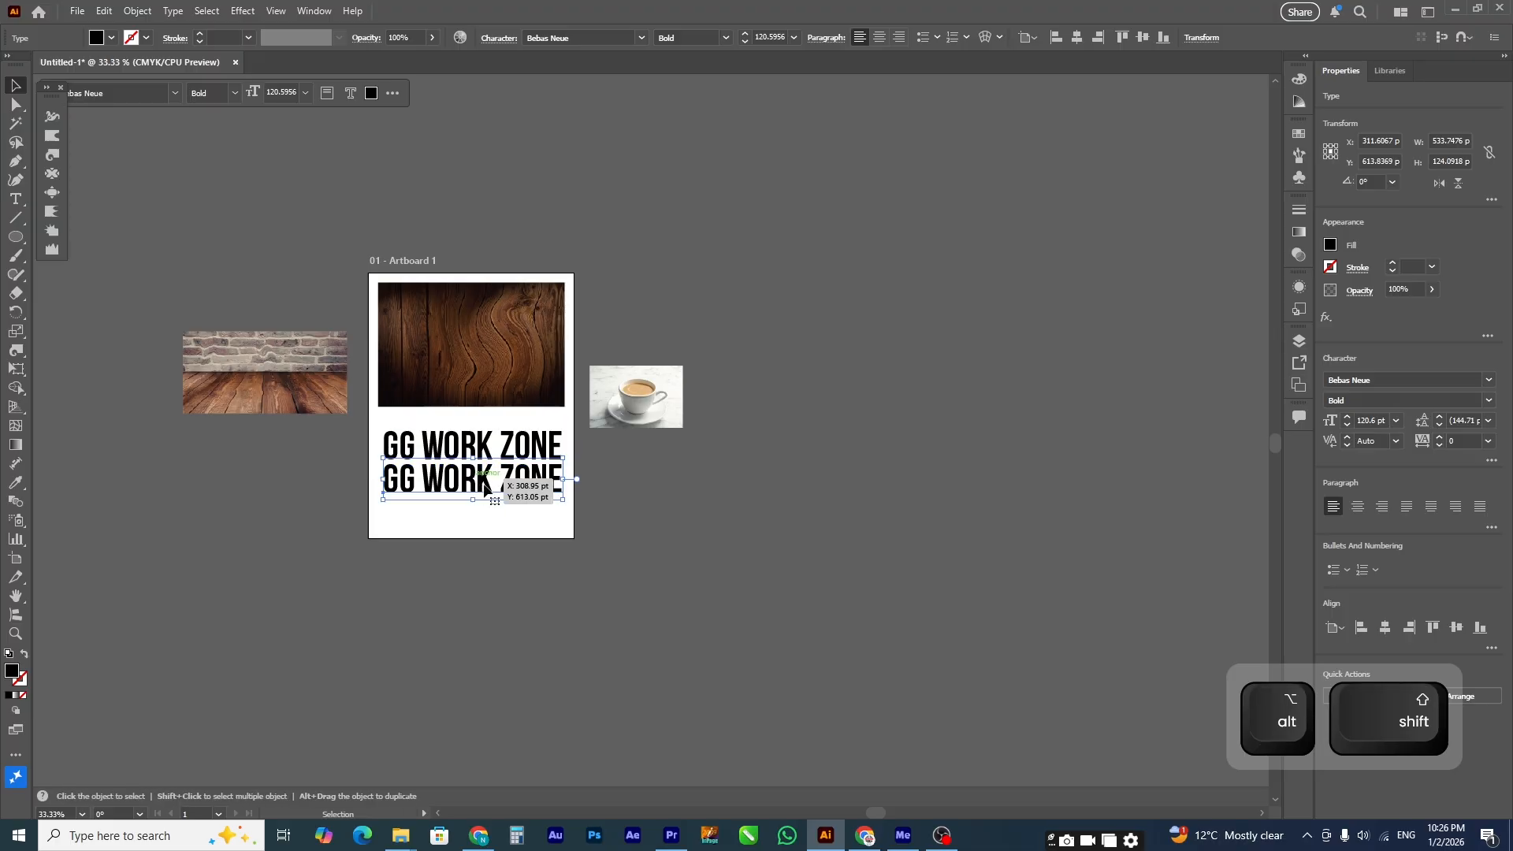
key(ctrl+z)
Step: Convert the "GG Work Zone" text to outlines and deselect it
right_click(521, 446)
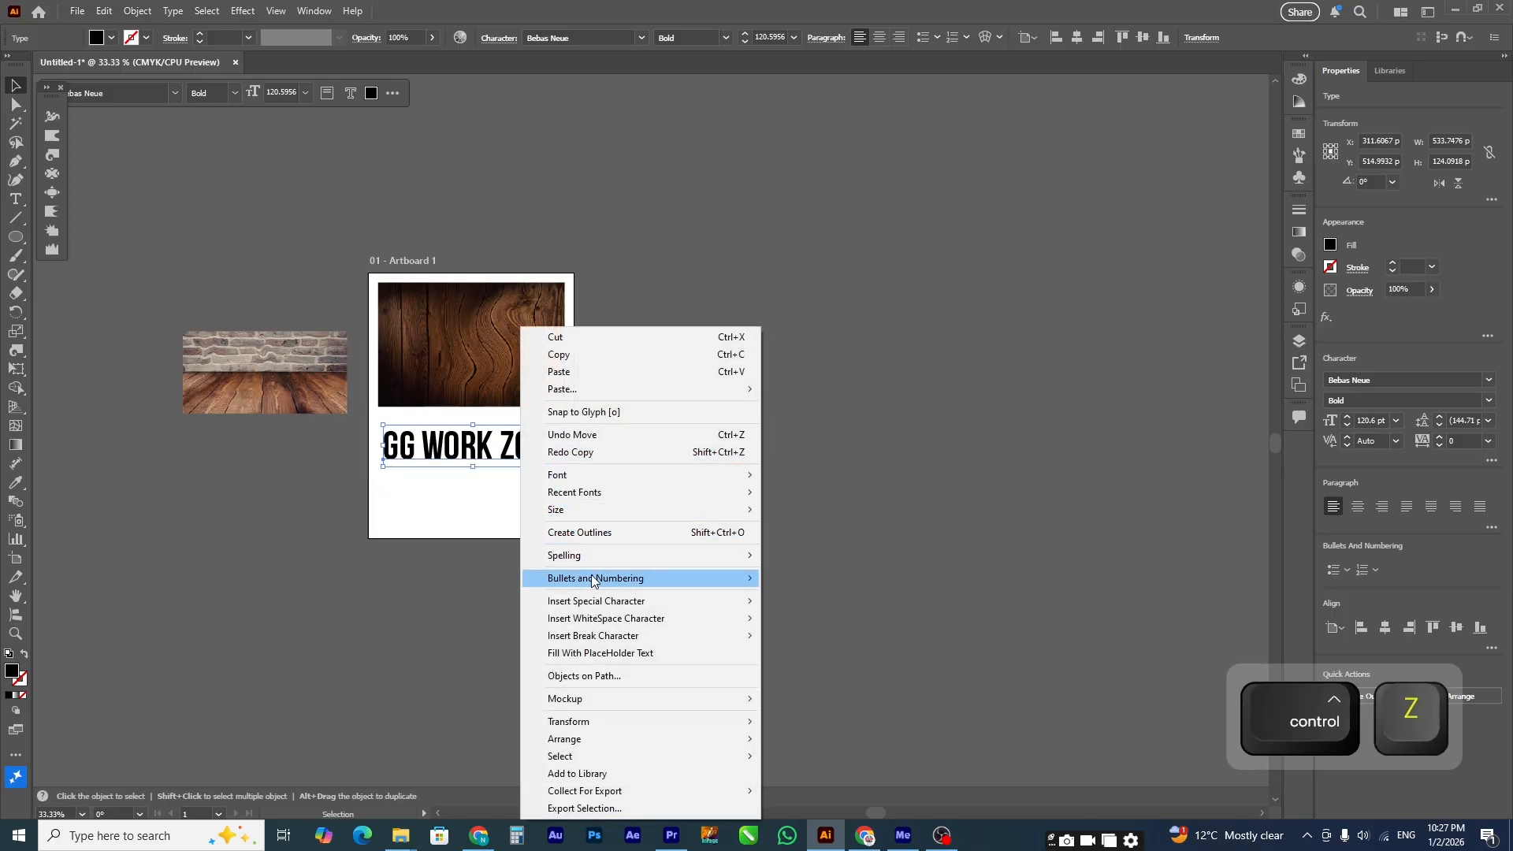
click(599, 534)
click(438, 526)
Step: Copy the outlined text straight down by about 101 pt and repeat the copy until there are seven rows
key(z)
drag(302, 380, 761, 554)
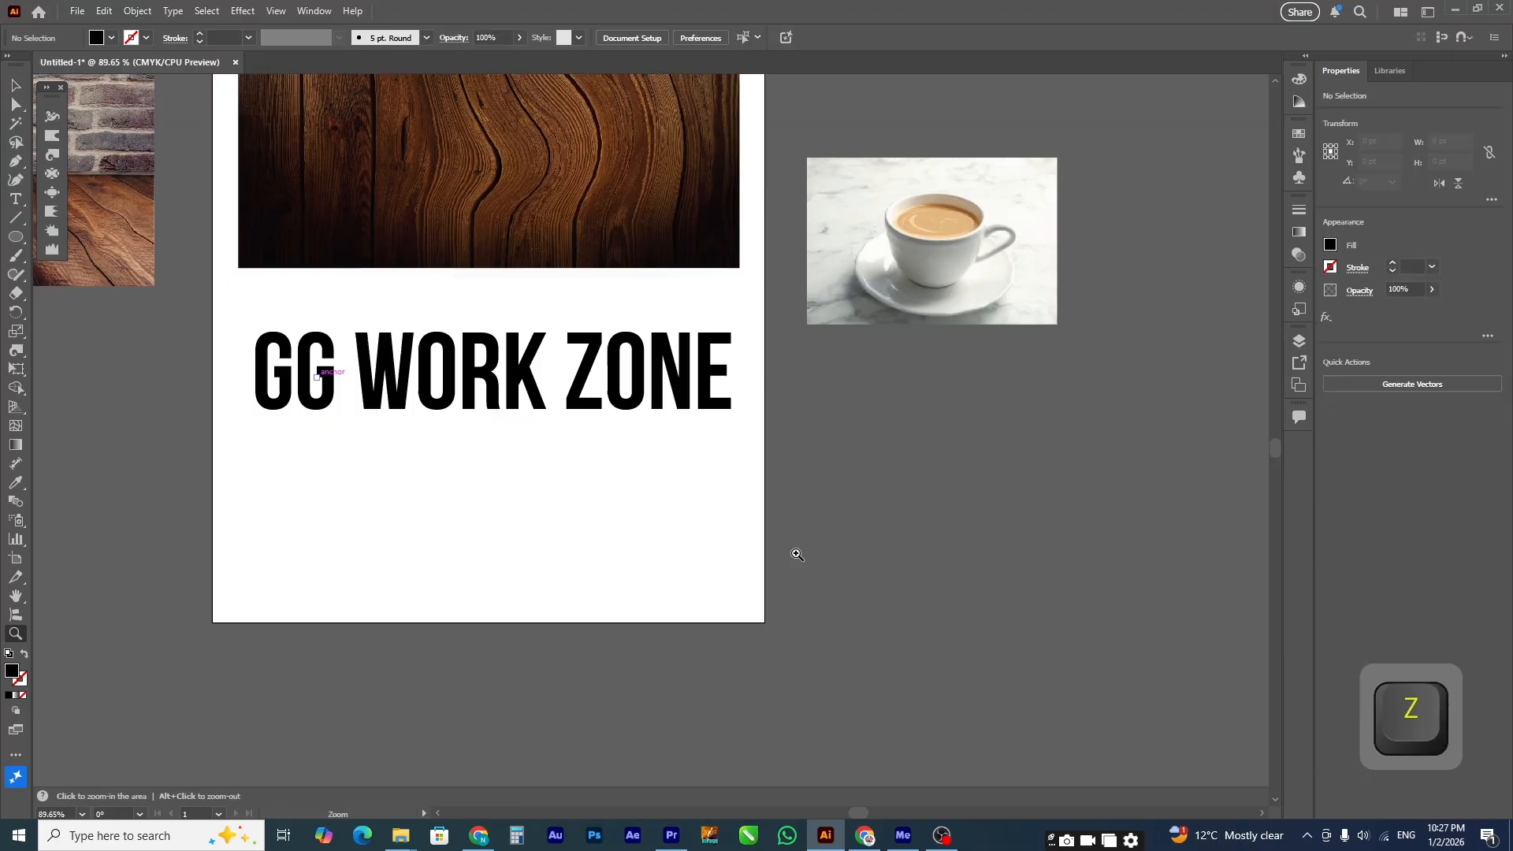
click(15, 85)
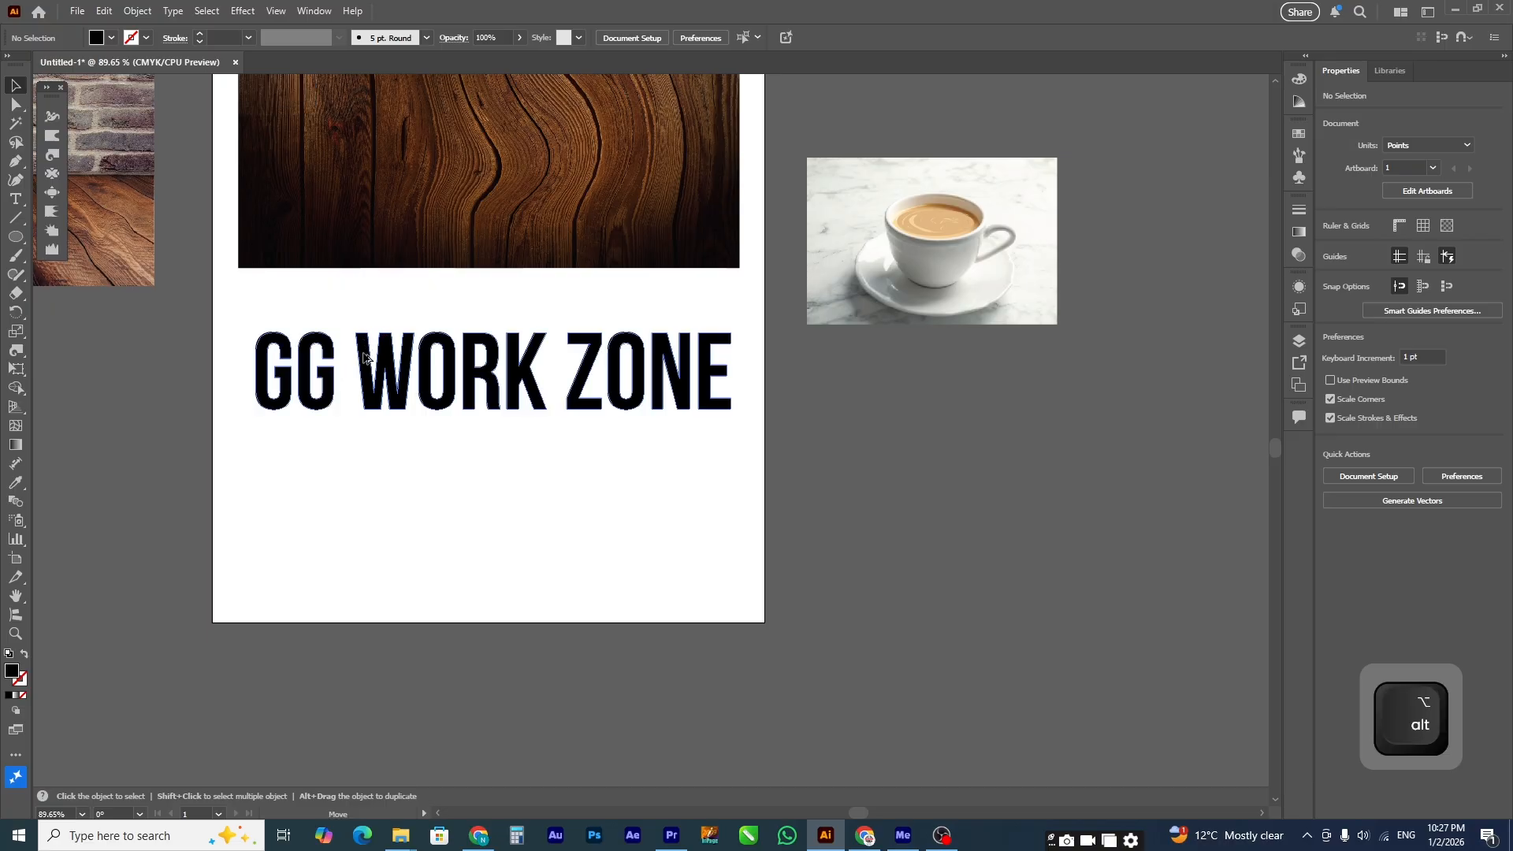
drag(367, 354, 366, 450)
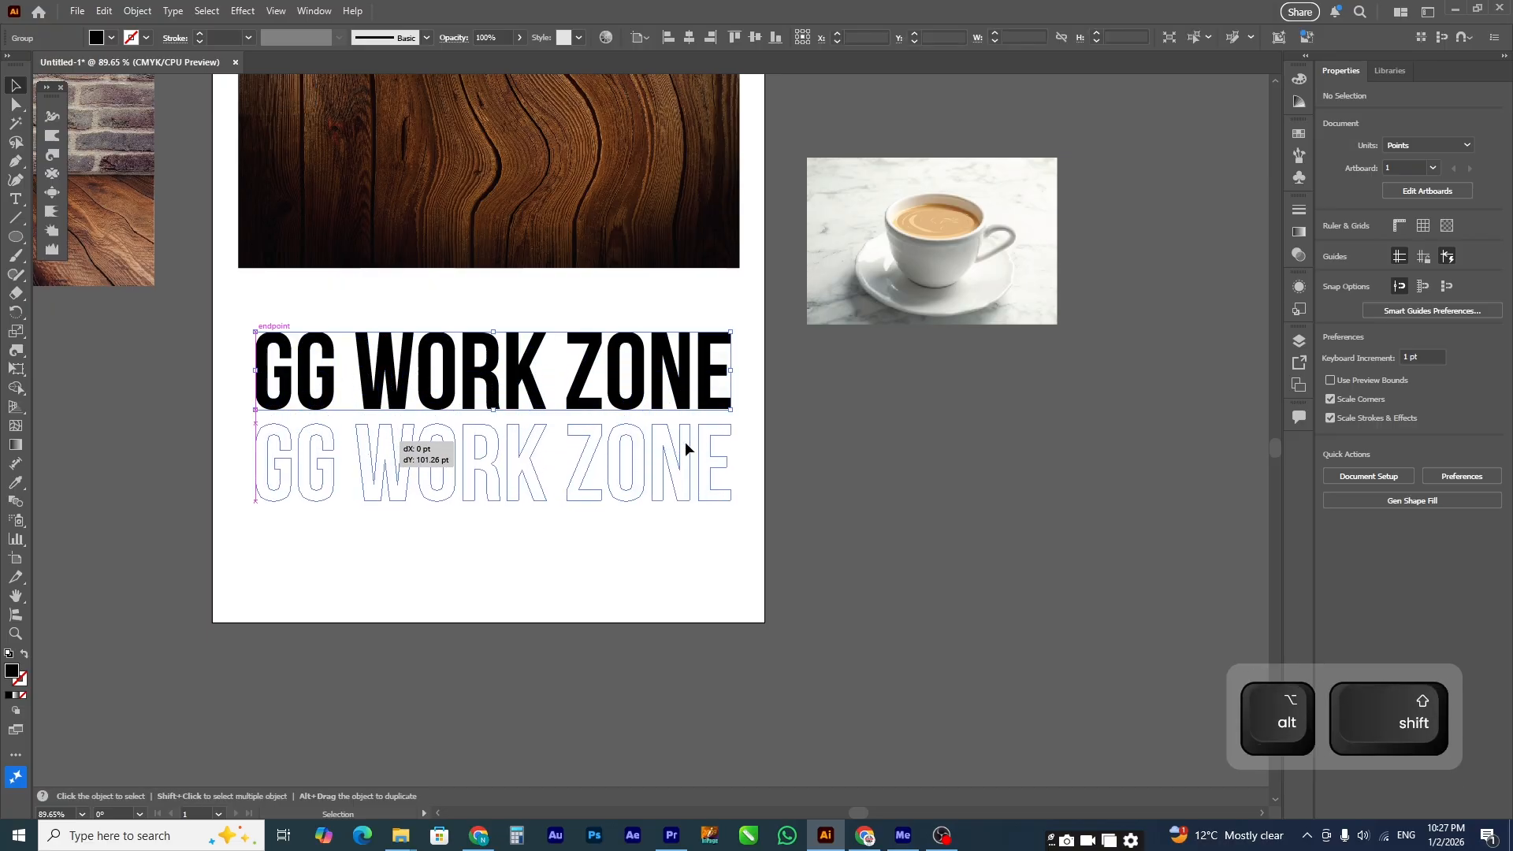
key(ctrl)
key(ctrl+d)
key(ctrl+d)
key(ctrl+d)
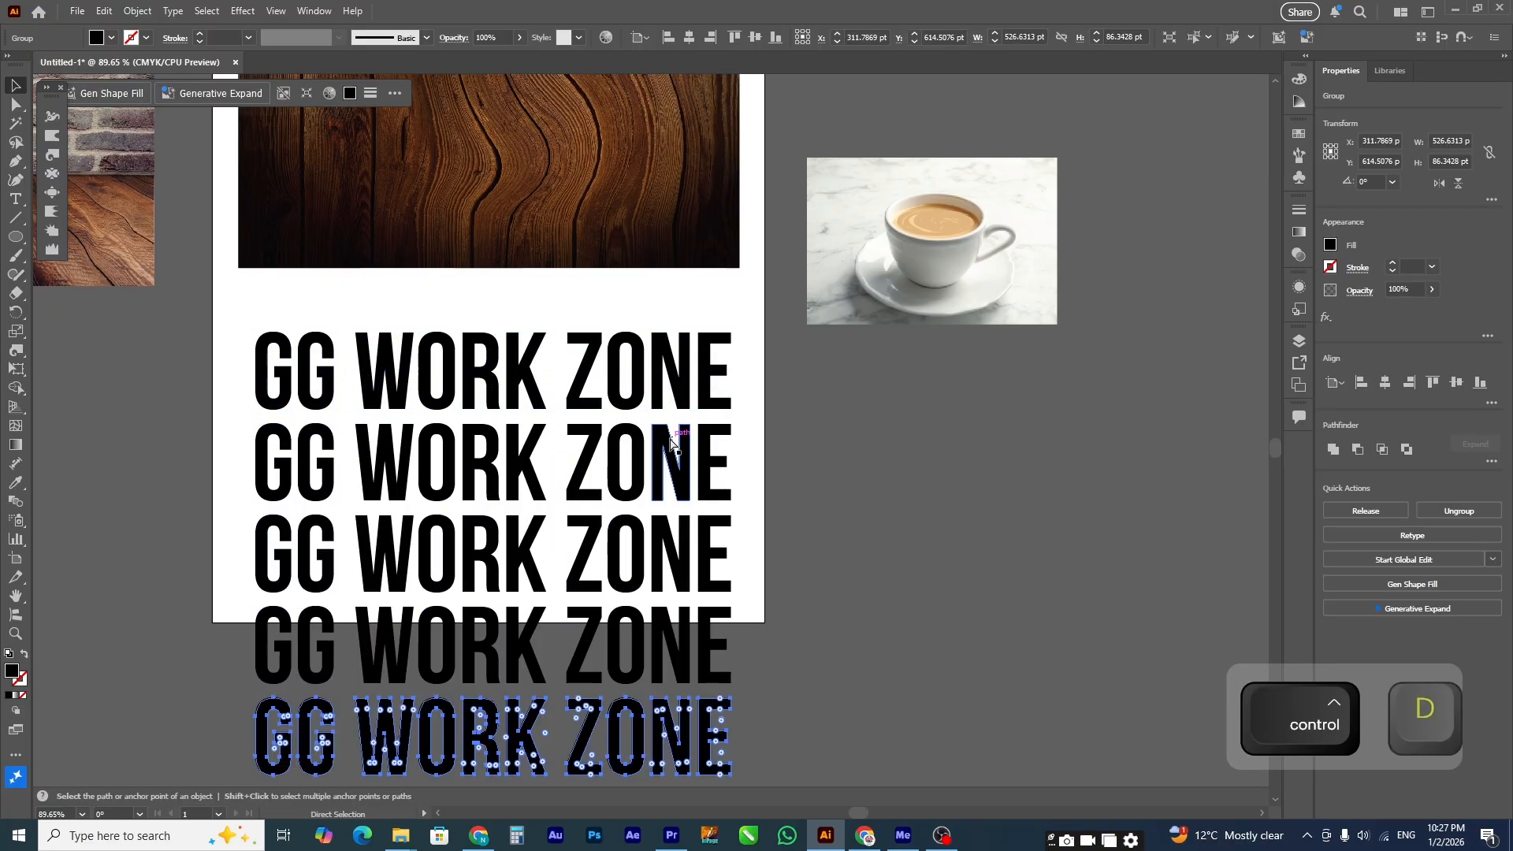
Step: Select all seven text rows and group them
click(801, 517)
scroll(611, 418, down, 3)
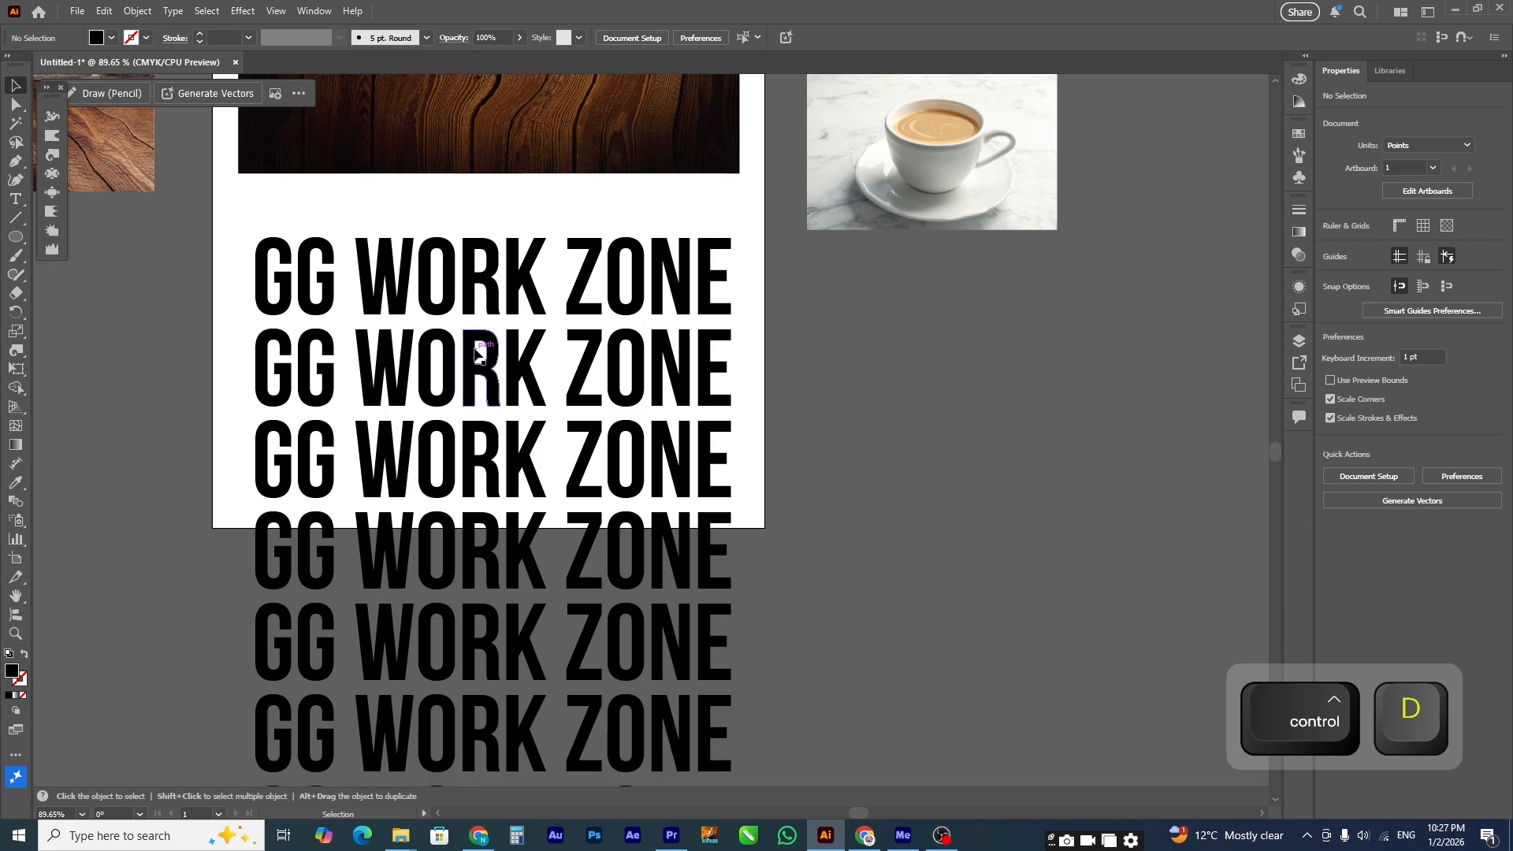
drag(495, 566, 772, 736)
key(ctrl+g)
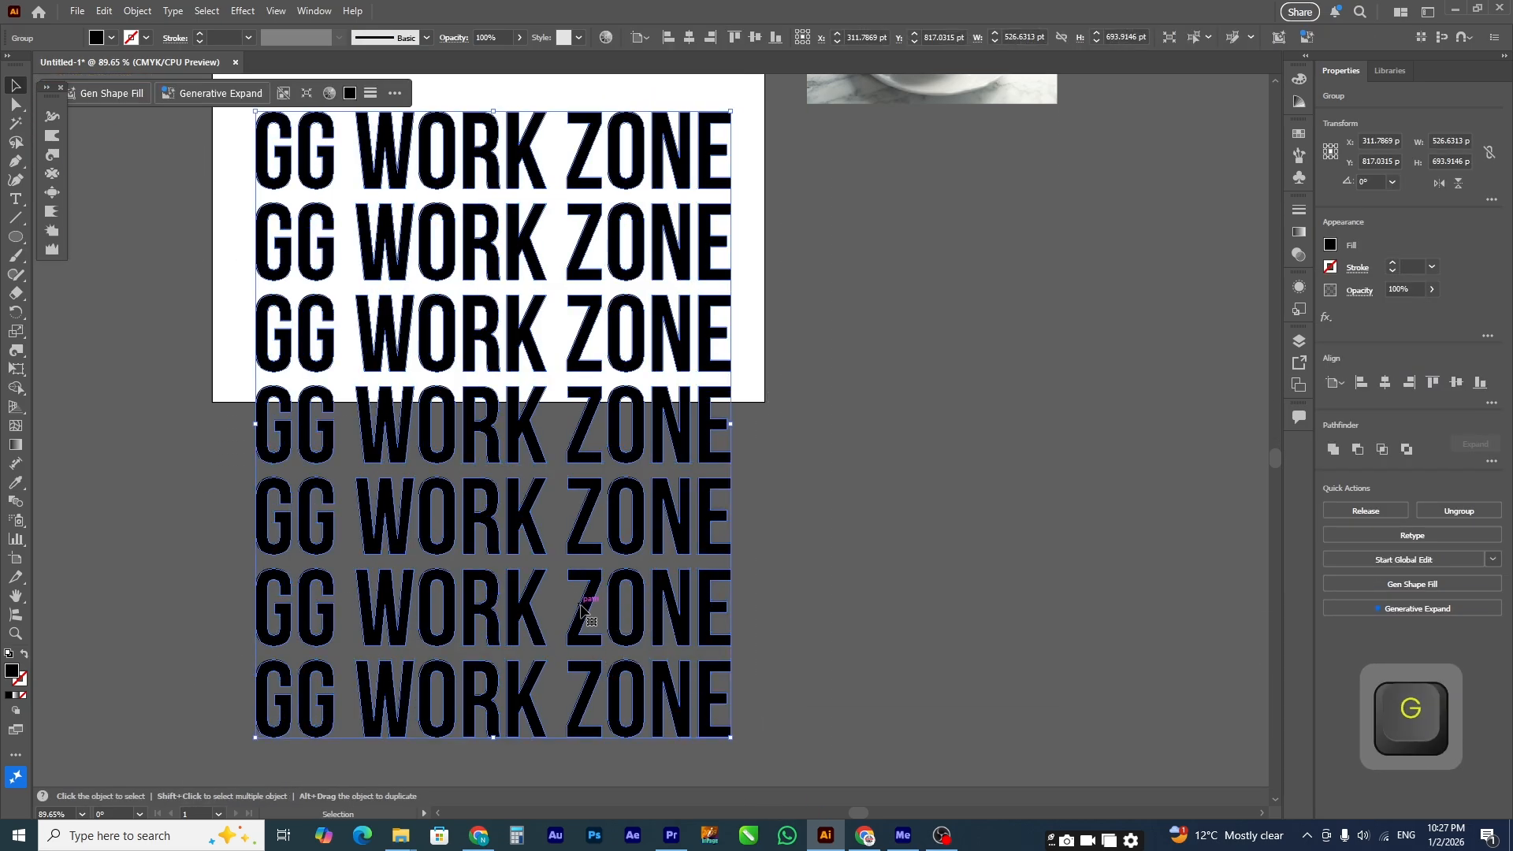
Step: Move the wood image off the artboard to the empty area beyond the coffee cup picture
scroll(643, 579, down, 2)
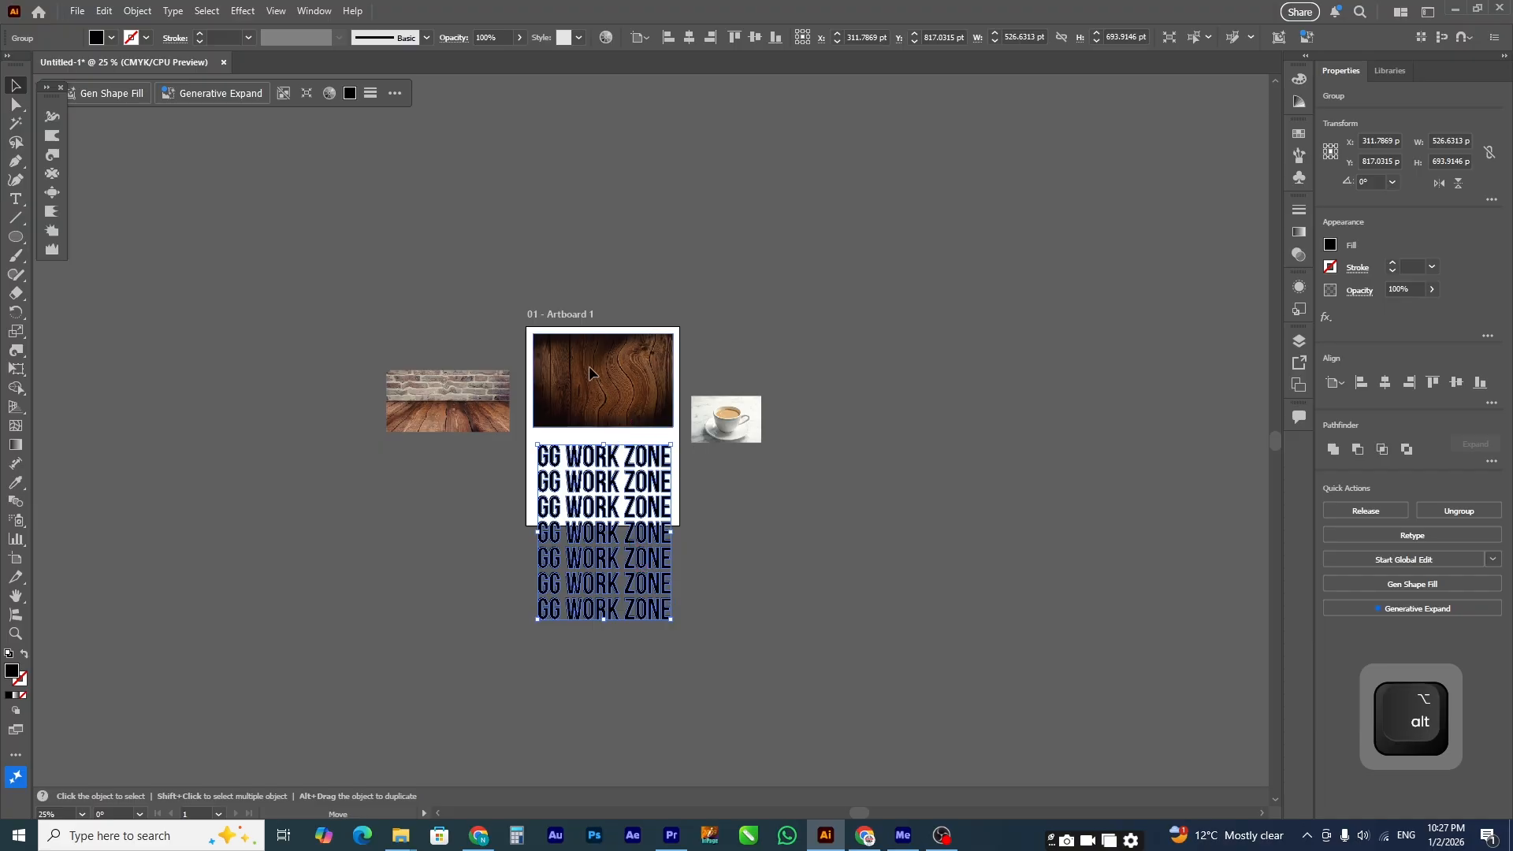
drag(590, 368, 871, 343)
click(848, 561)
Step: Centre the grouped text rows horizontally and vertically on the artboard and deselect them
click(634, 478)
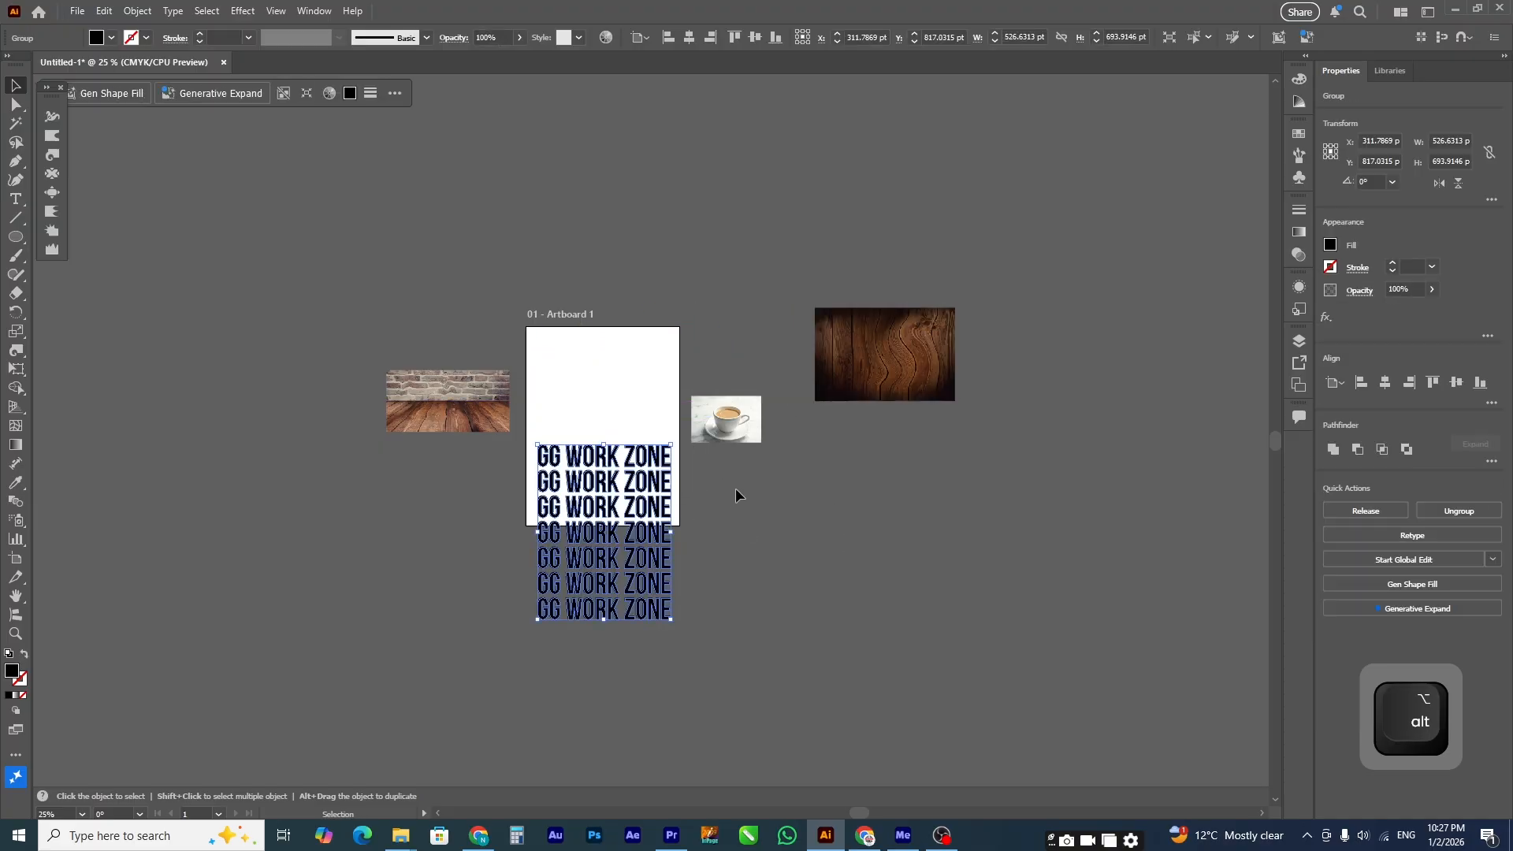
key(ctrl+shift+o)
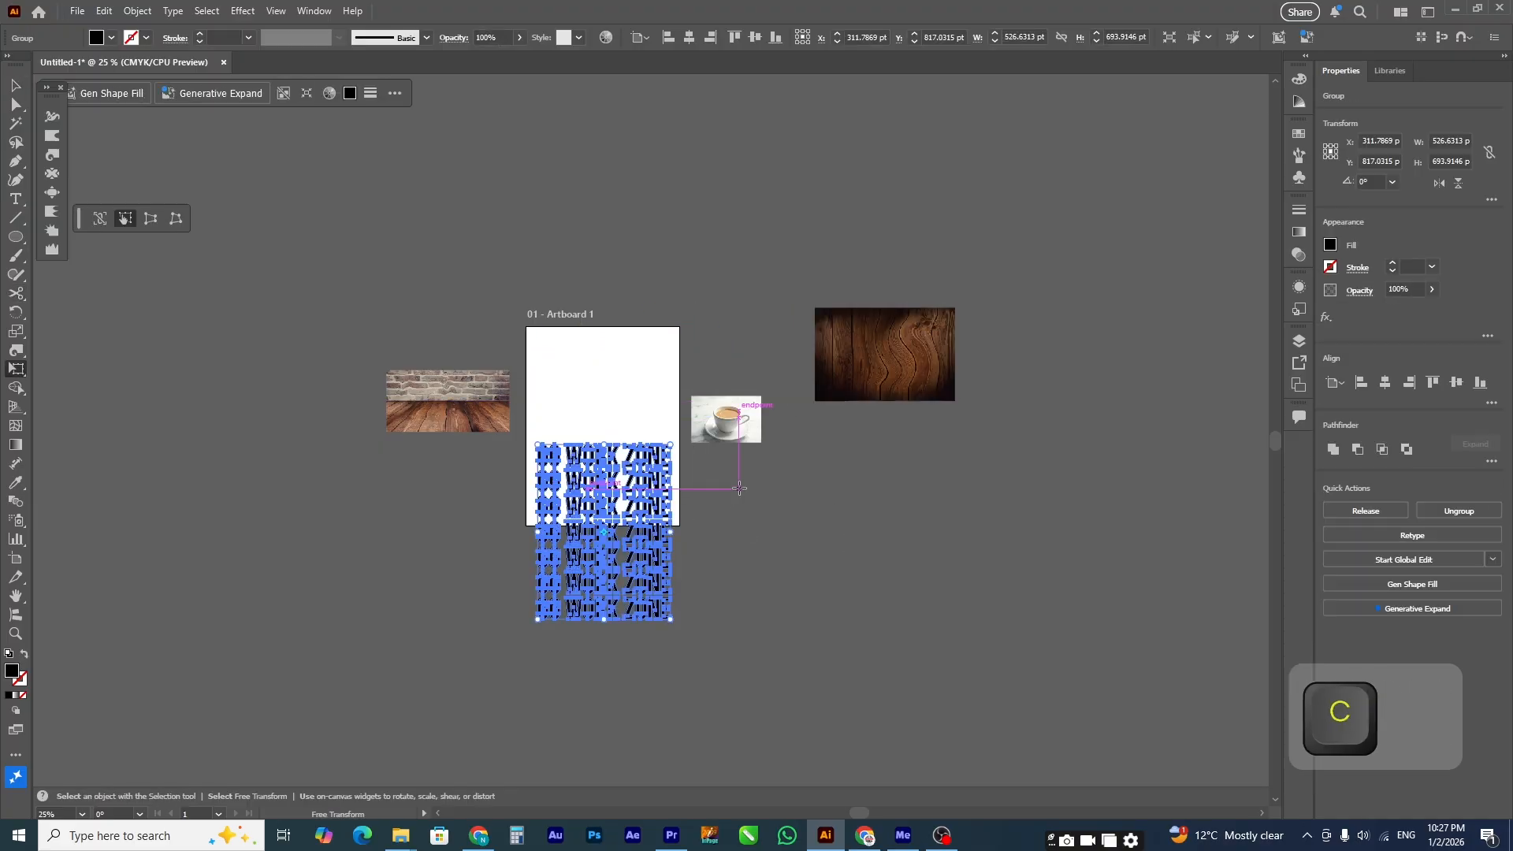
click(15, 84)
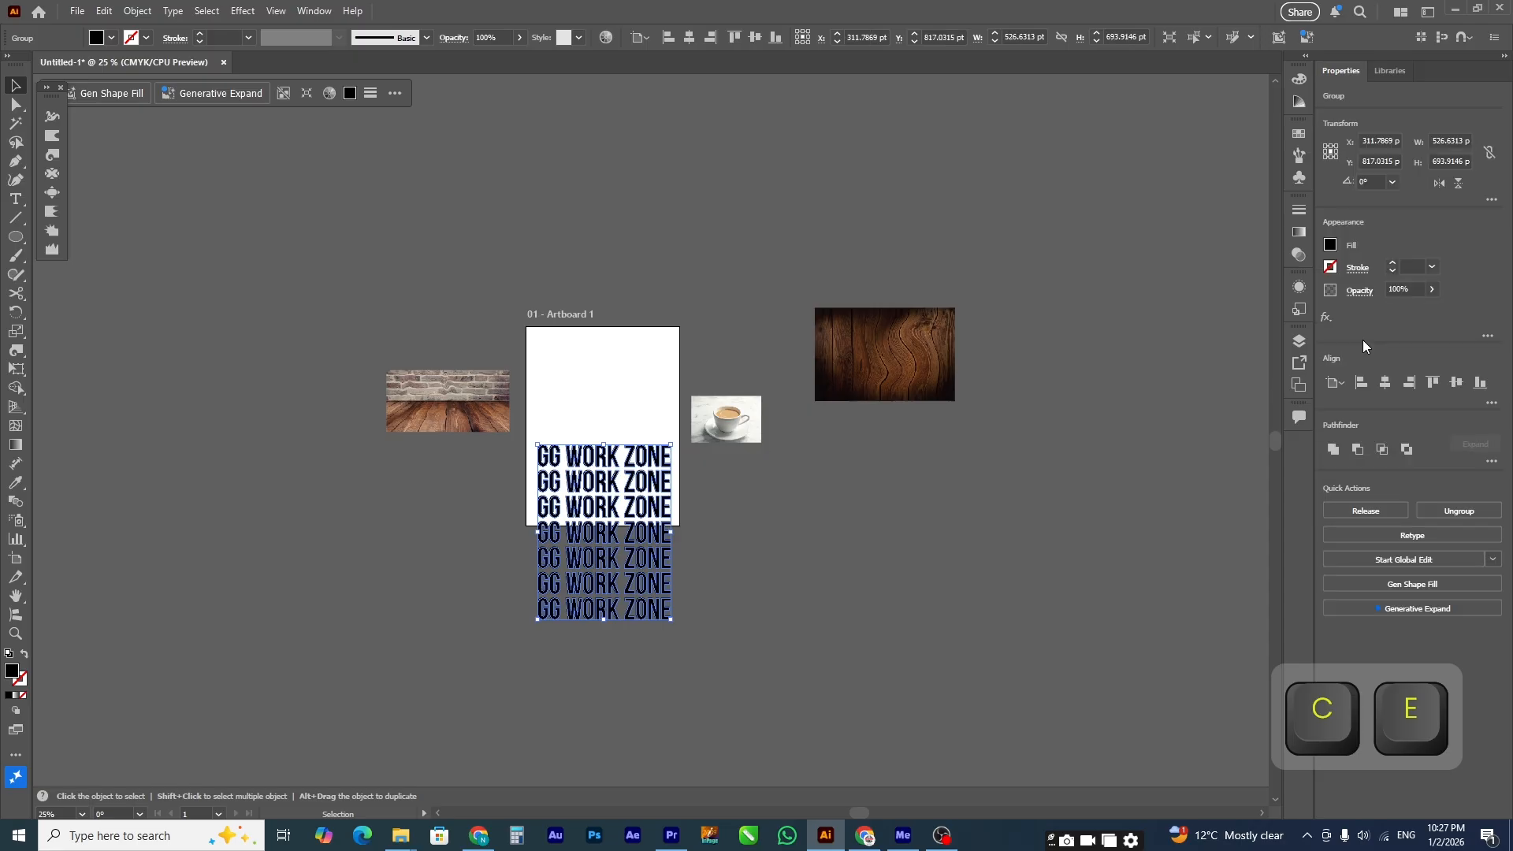
click(1384, 383)
click(1456, 382)
click(788, 596)
Step: Shift the text group slightly to the right and fill it with a light grey swatch
key(z)
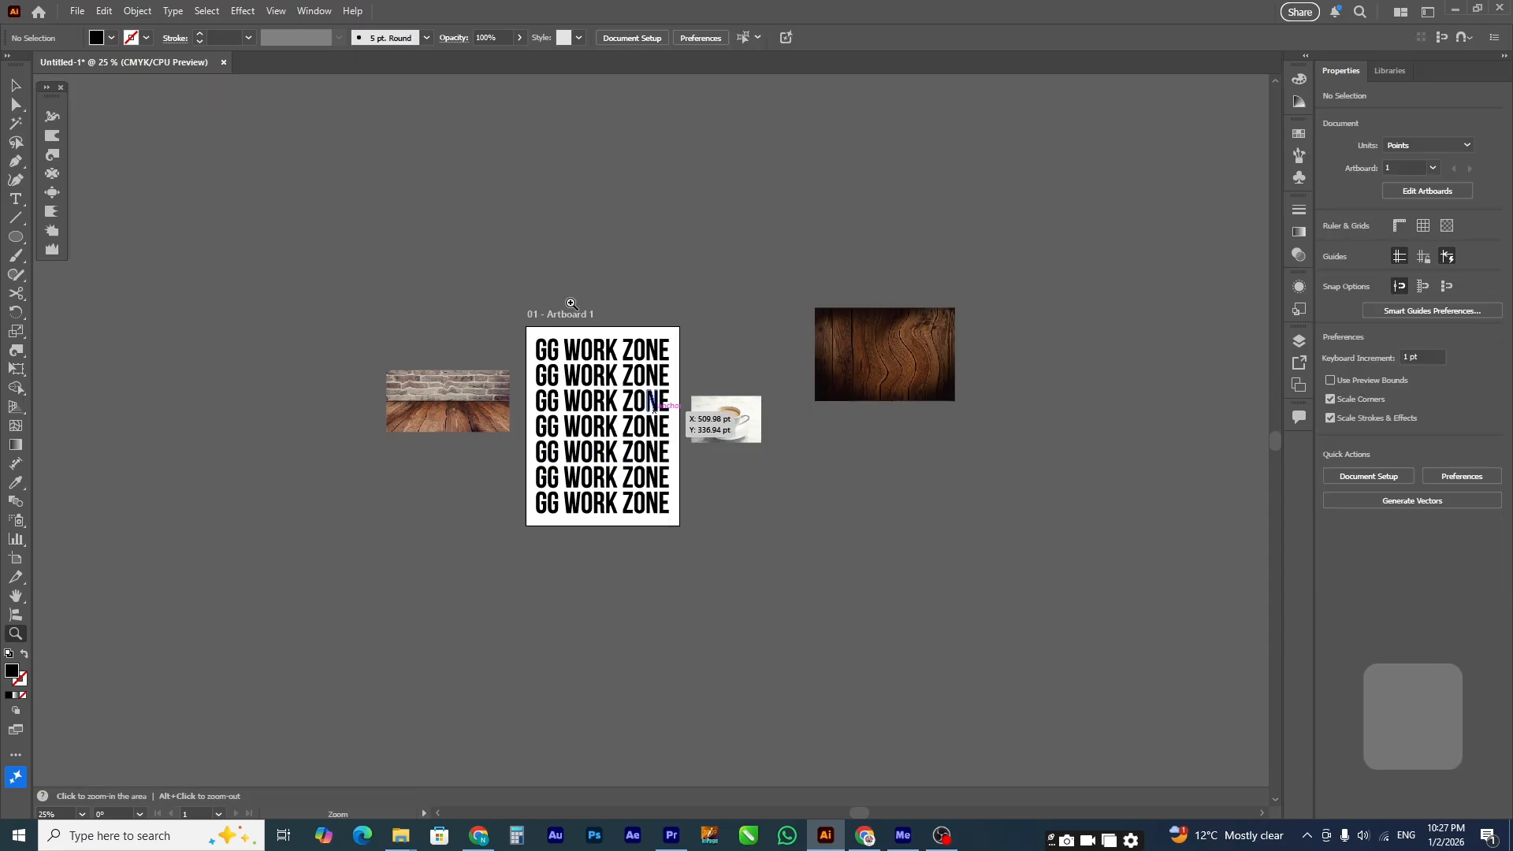
drag(477, 294, 821, 563)
click(15, 85)
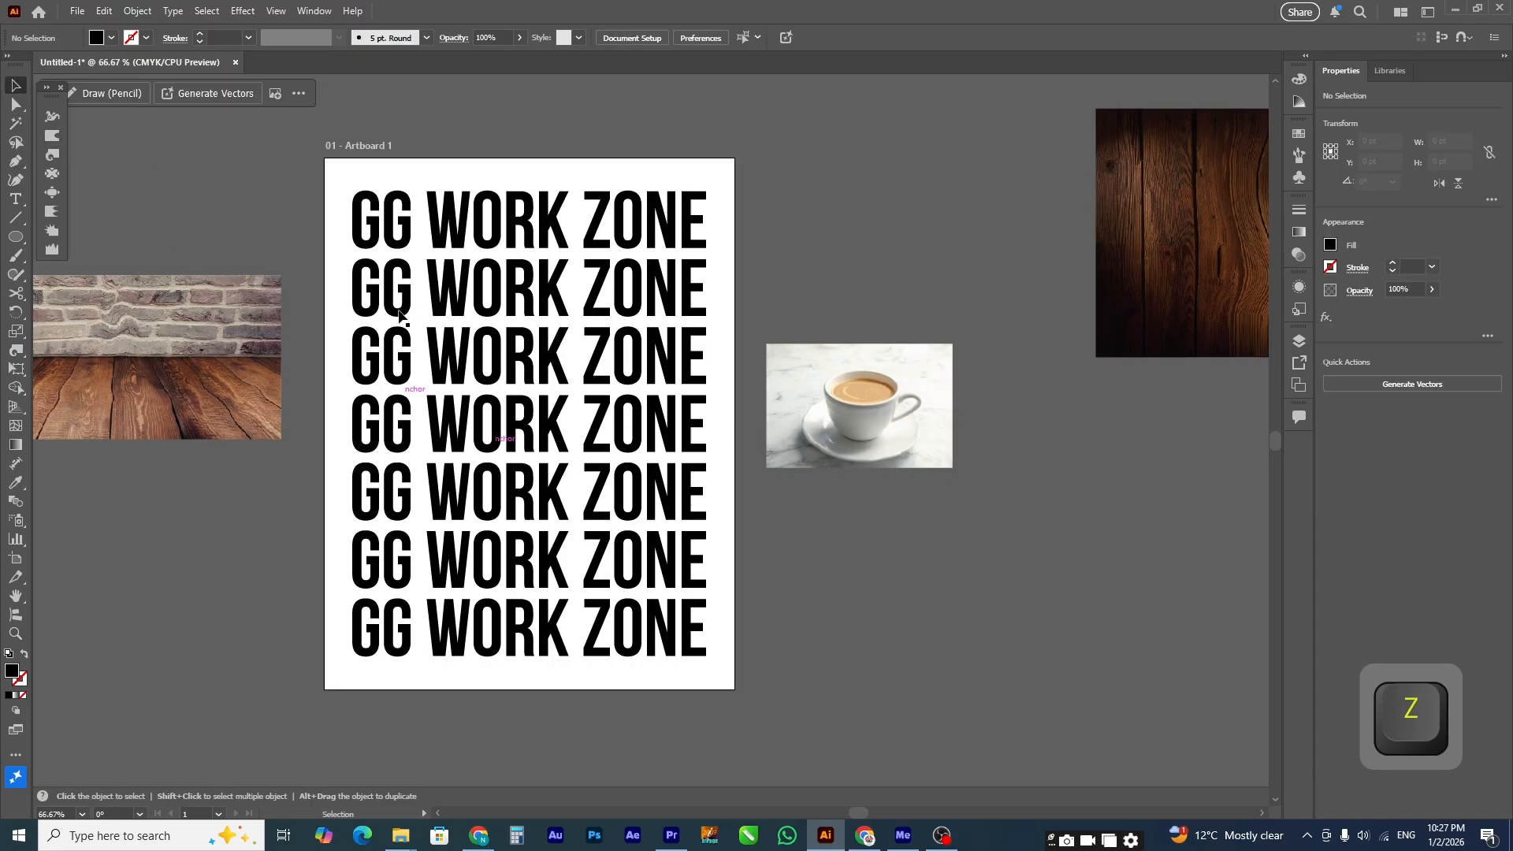
drag(402, 337, 409, 337)
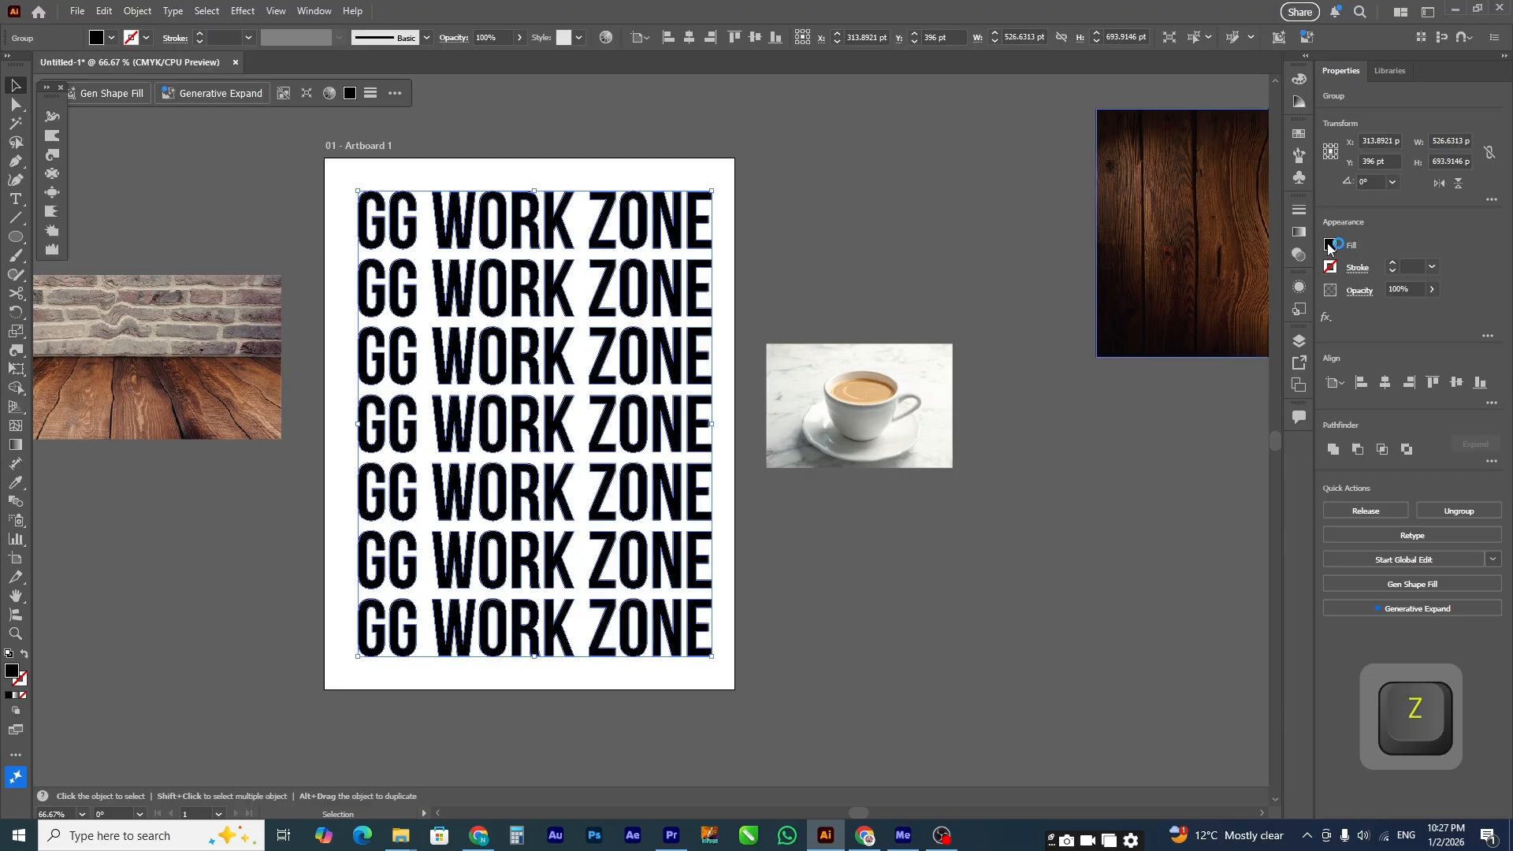
click(1332, 246)
click(1330, 245)
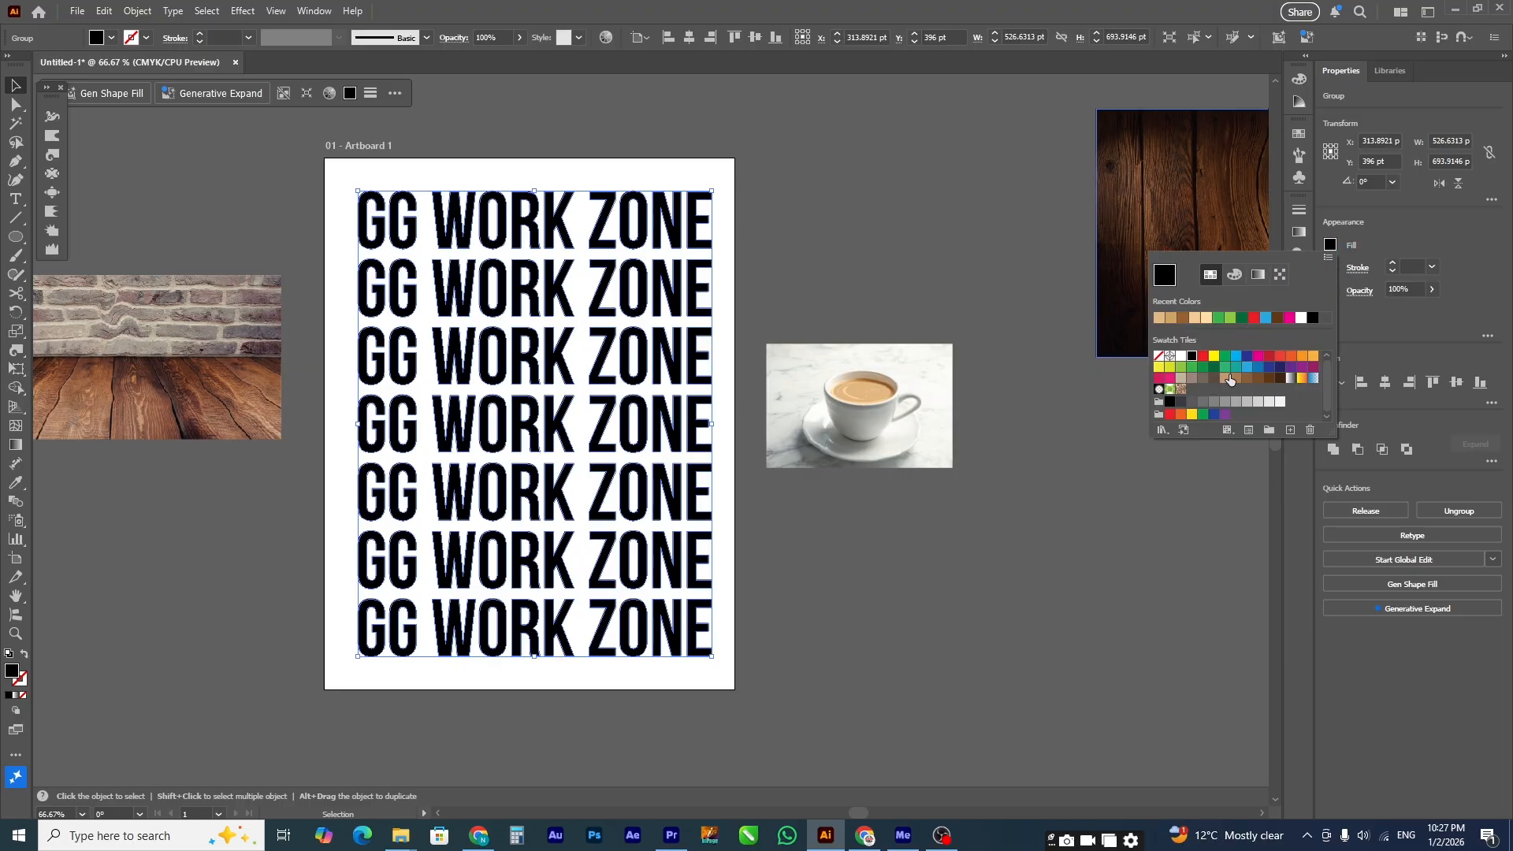
click(1226, 403)
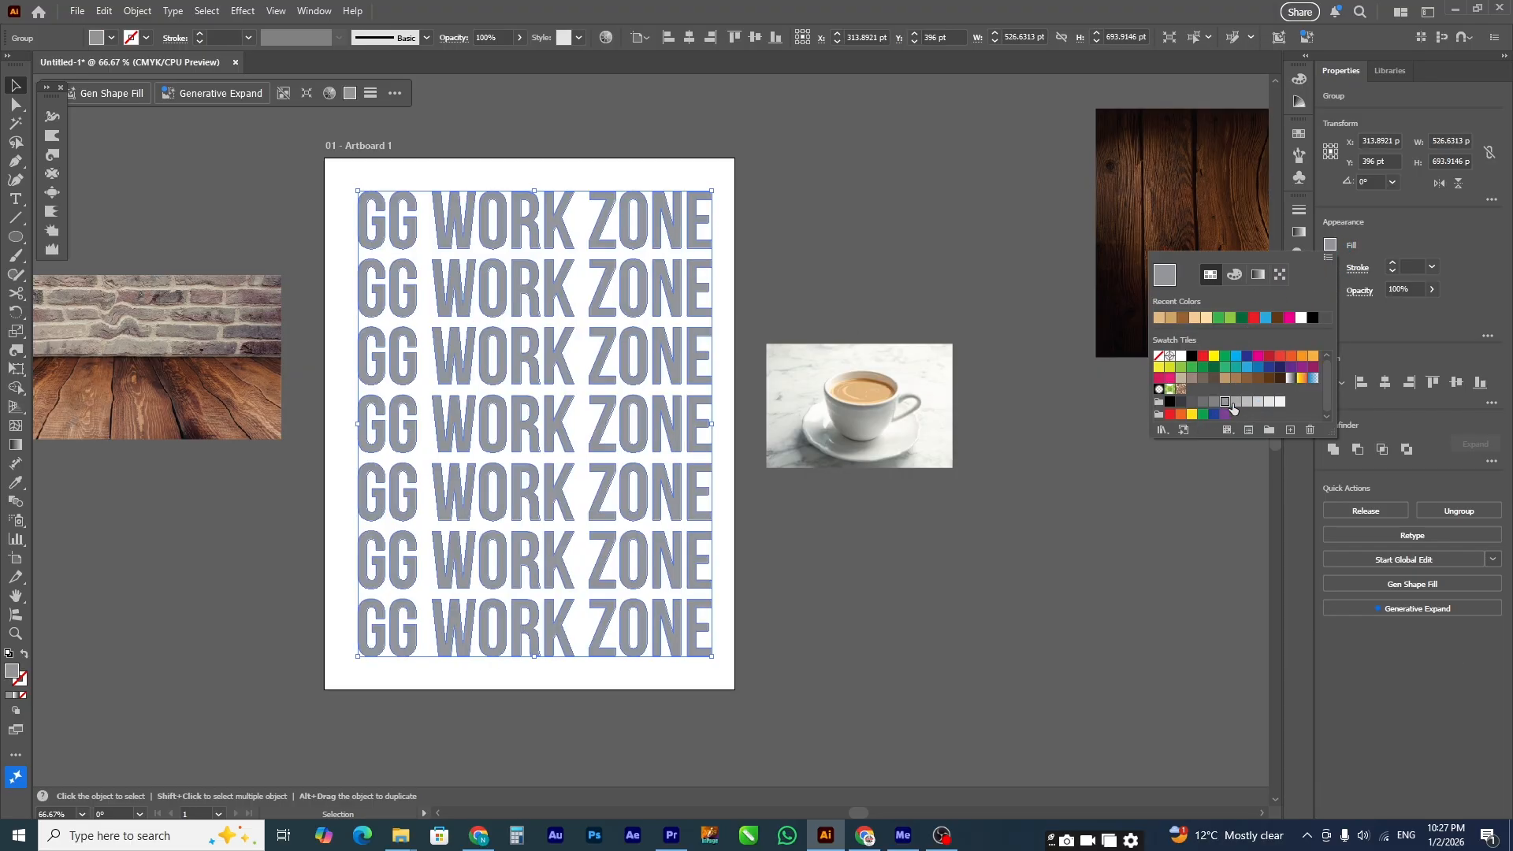
click(1236, 402)
click(864, 563)
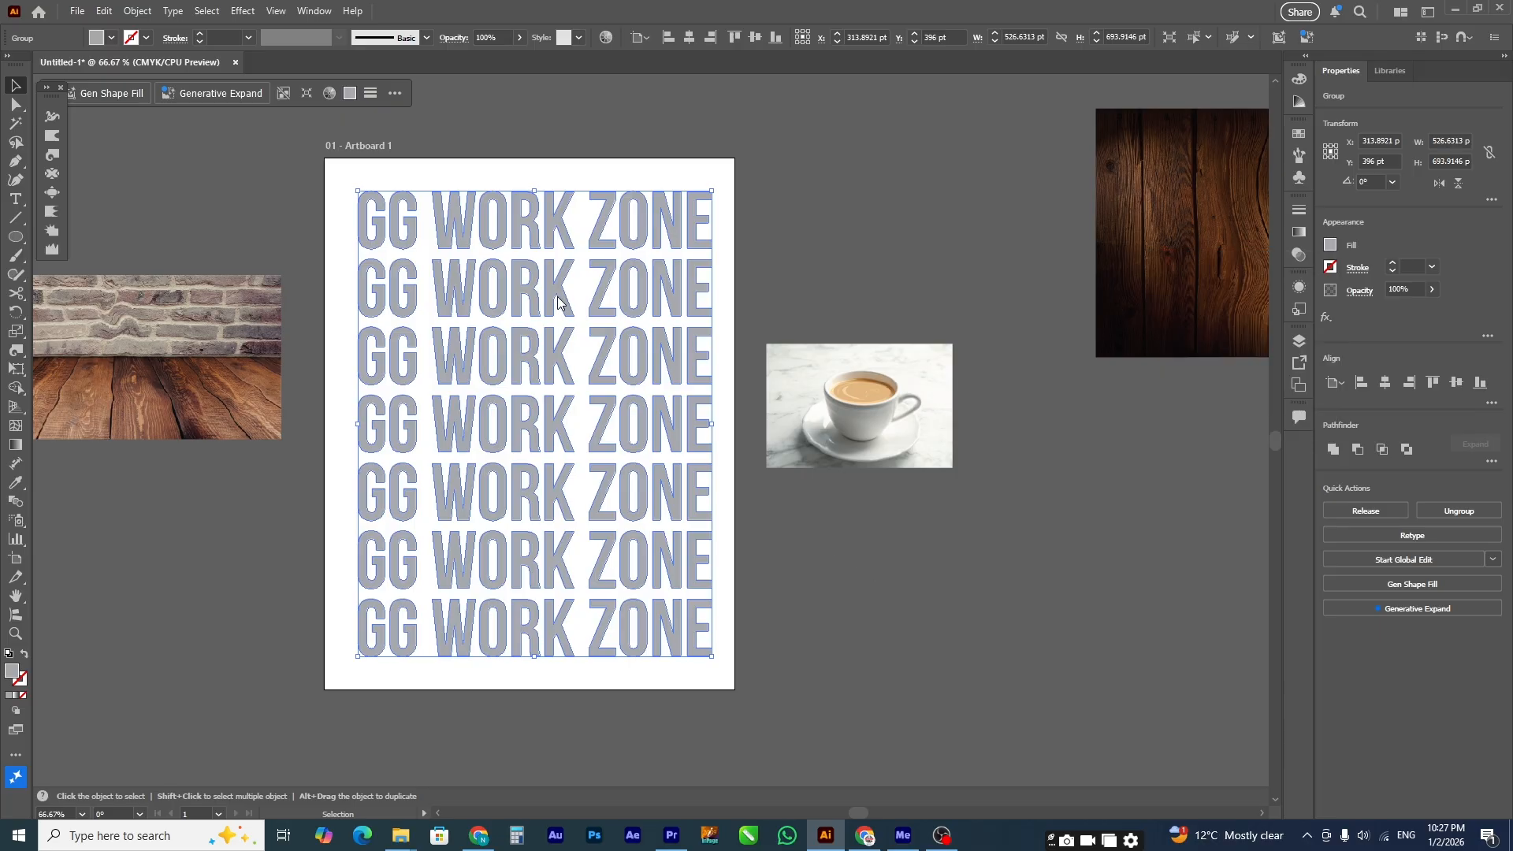
Step: Re-centre the grey text group on the artboard and keep it selected
click(641, 290)
drag(602, 280, 607, 280)
click(1384, 384)
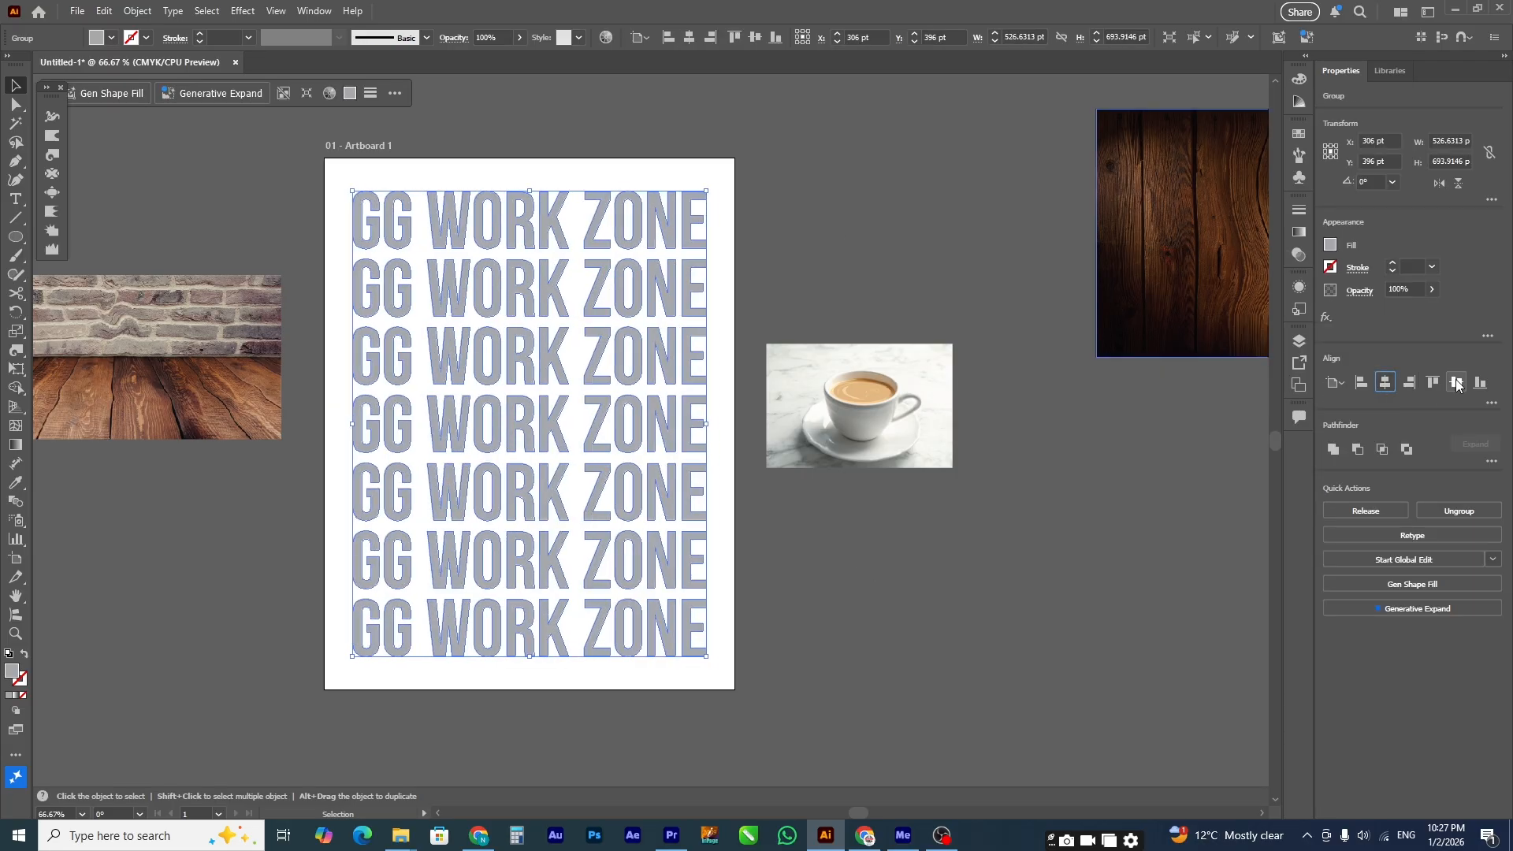
click(859, 566)
click(430, 191)
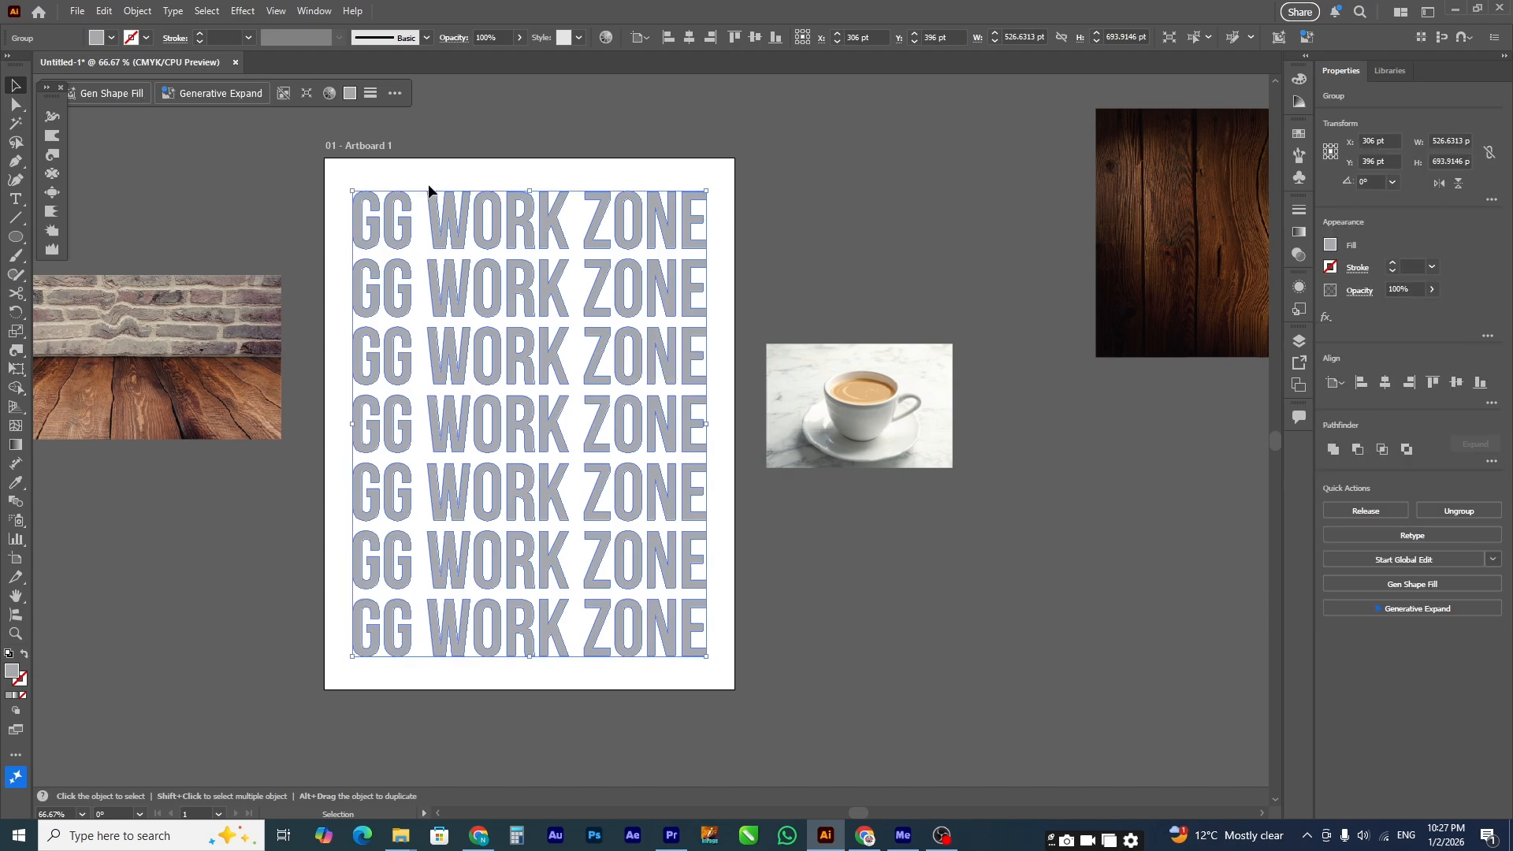
Step: Set the Twirl tool's brush to 500 pt wide and 500 pt high
click(49, 160)
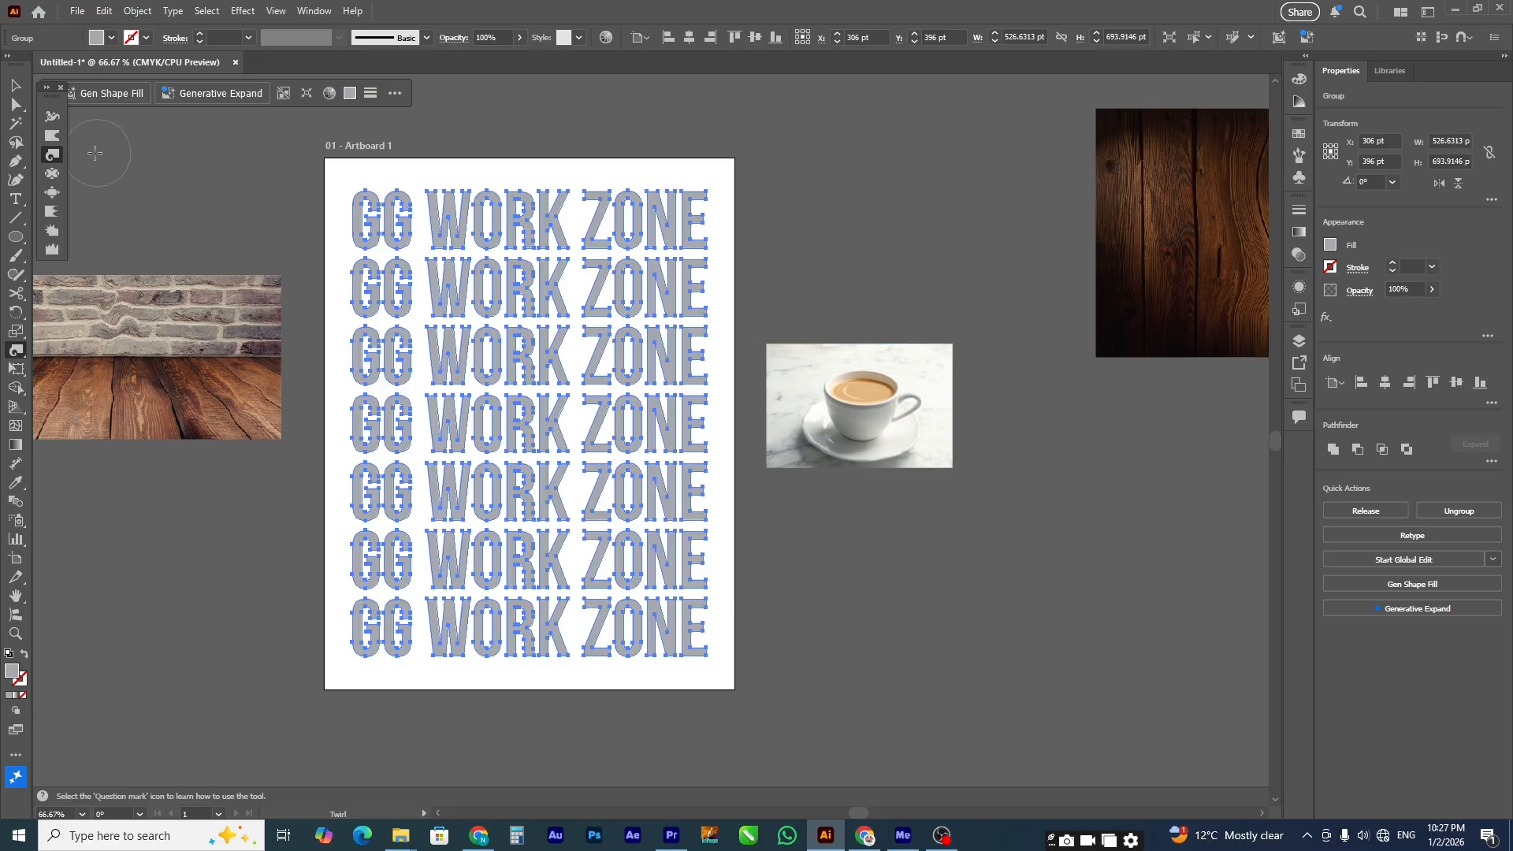
key(Return)
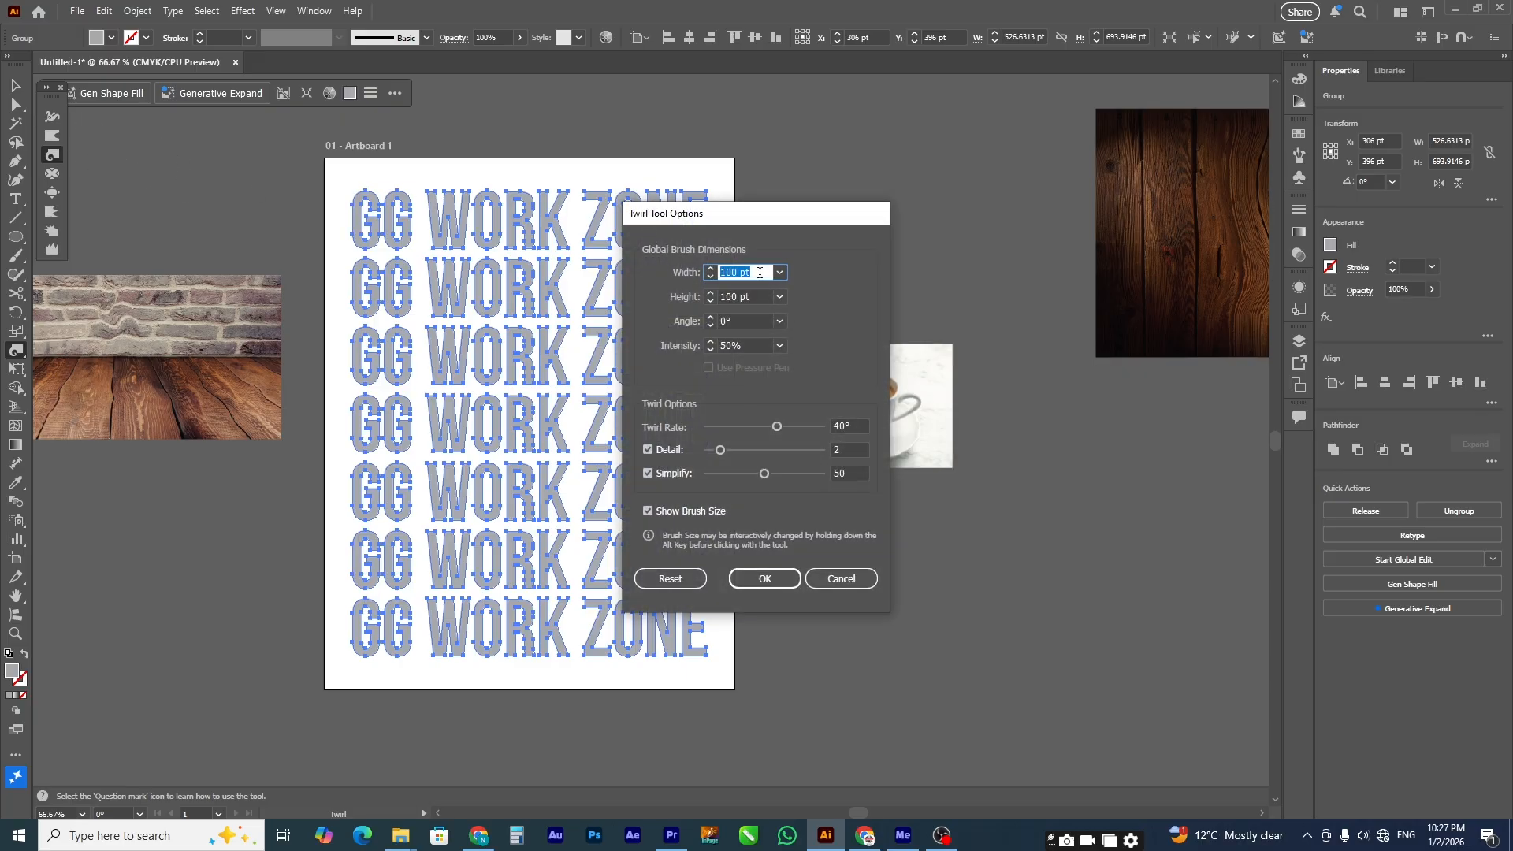
text(500)
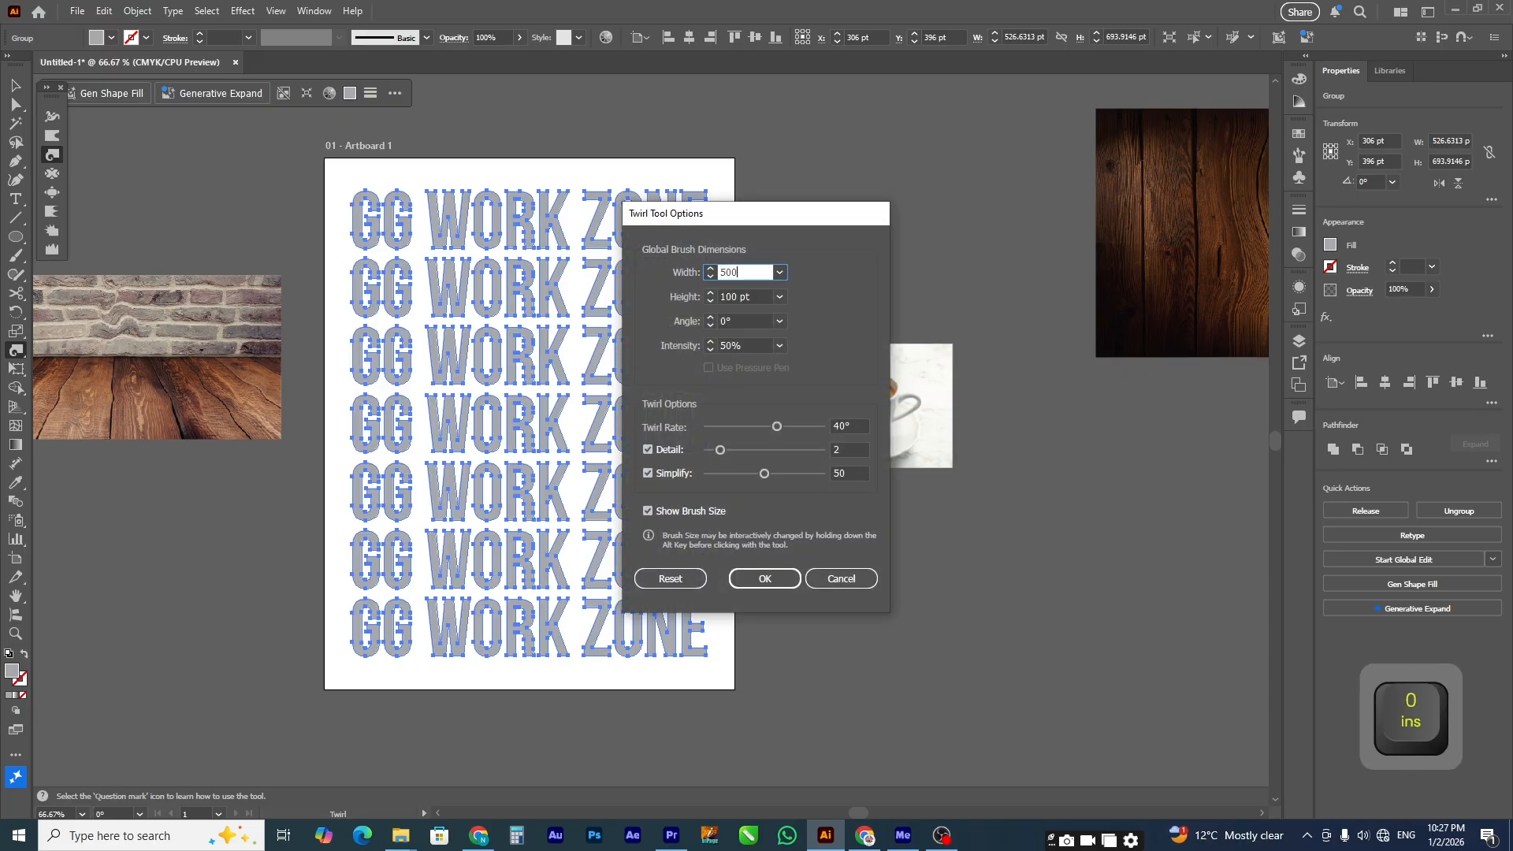
key(Tab)
text(5)
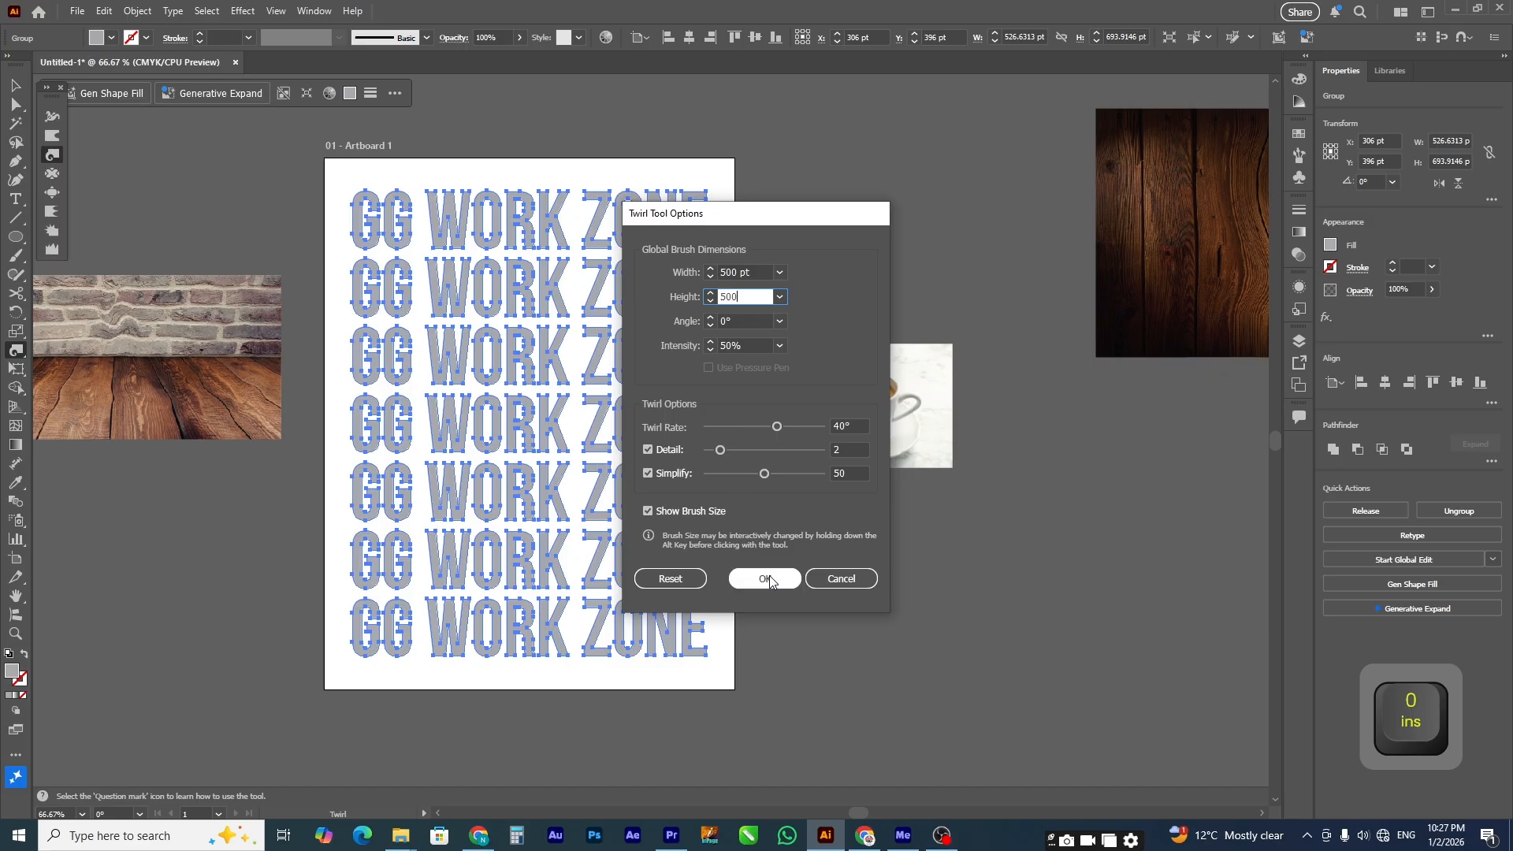
click(770, 581)
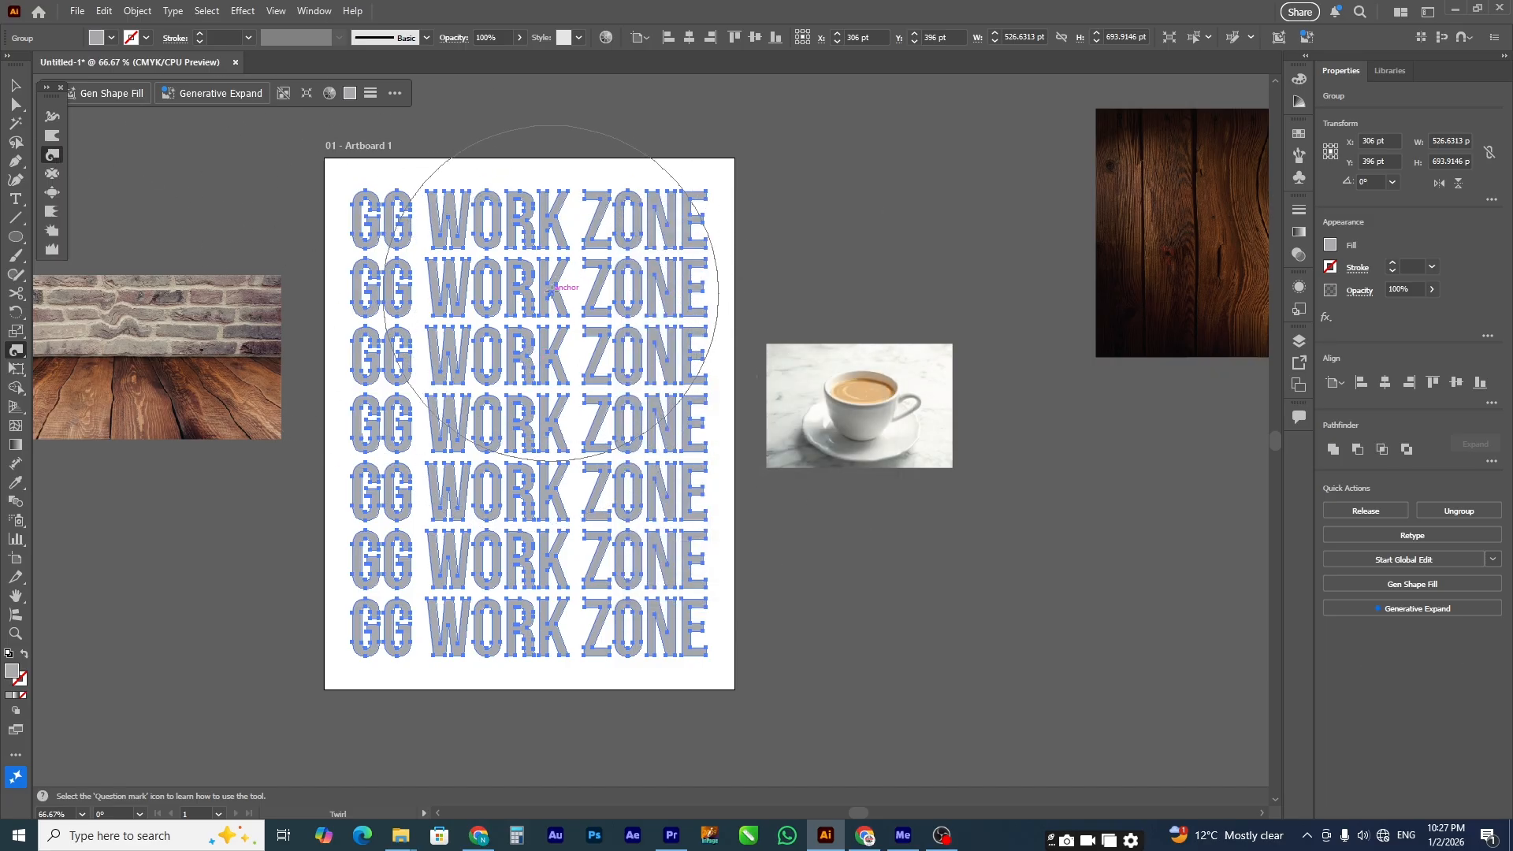
Step: Try twirling the text group around its upper right, lower right and upper left areas with the large brush
drag(550, 293, 595, 321)
key(ctrl+z)
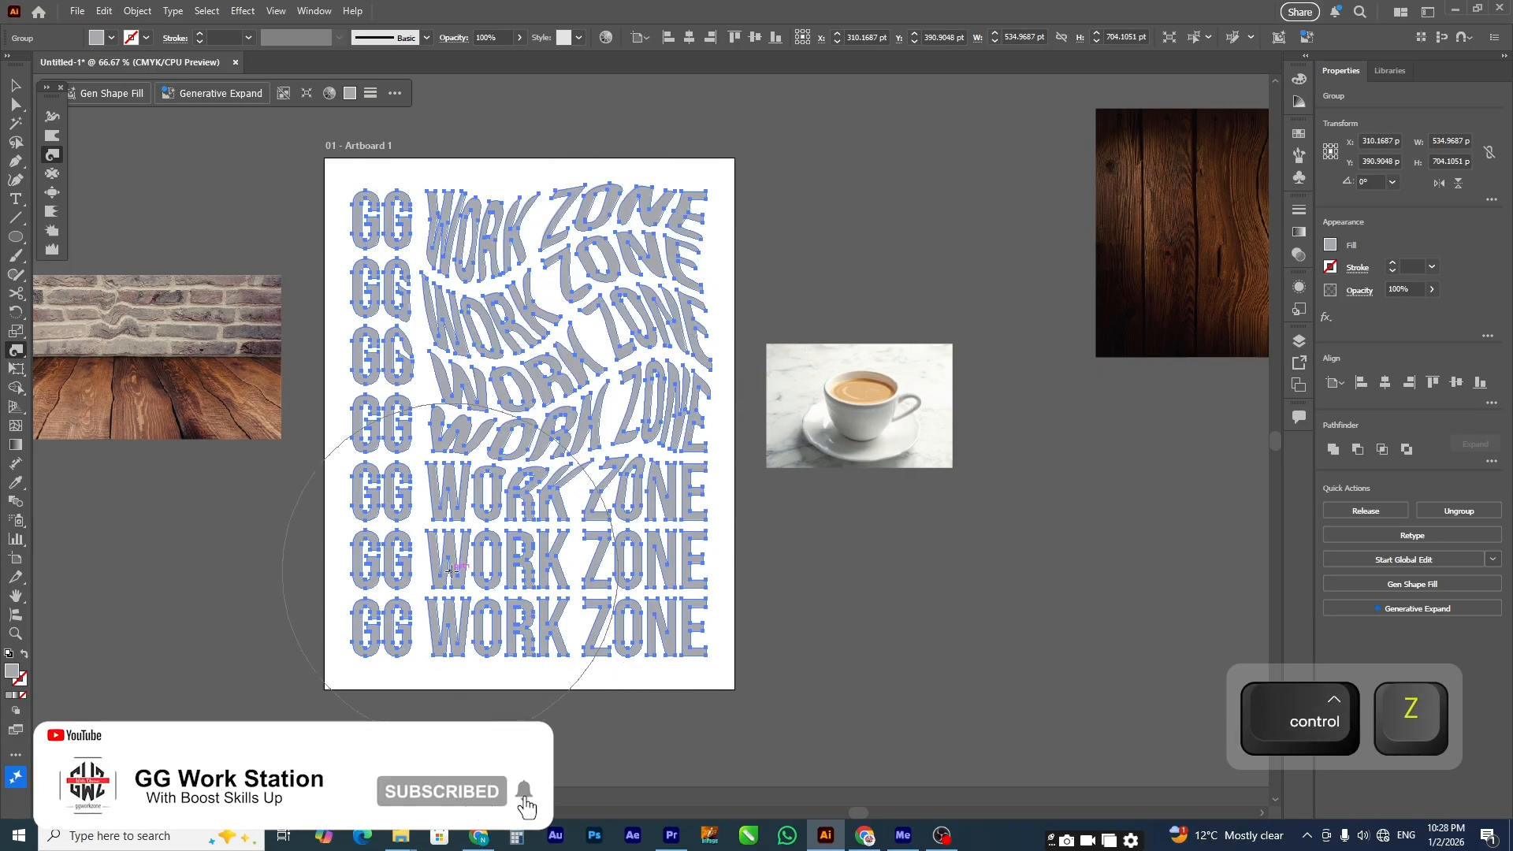
drag(473, 536, 473, 535)
key(ctrl+z)
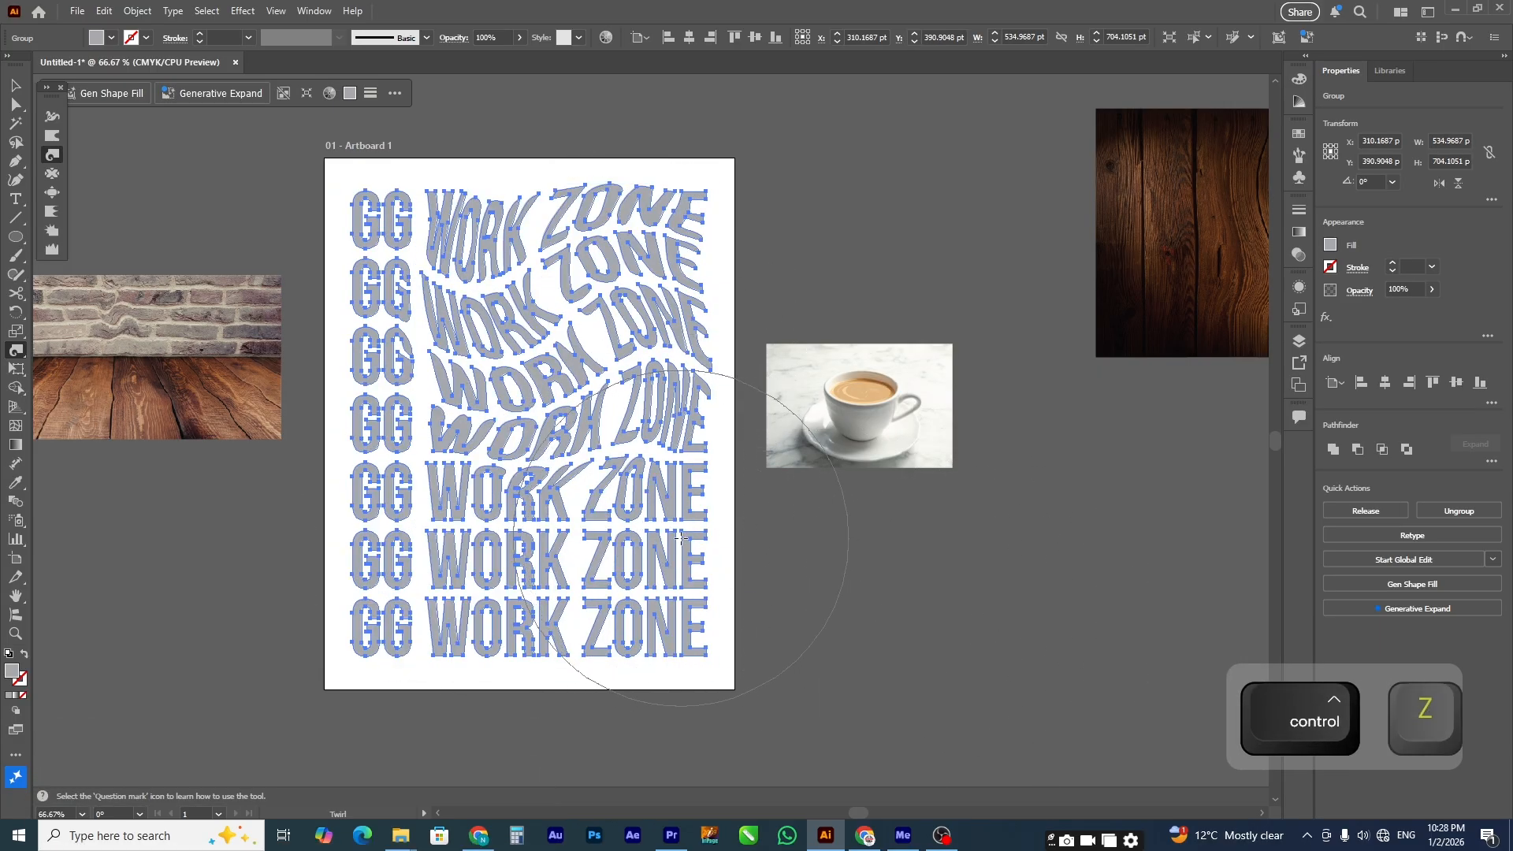
click(814, 576)
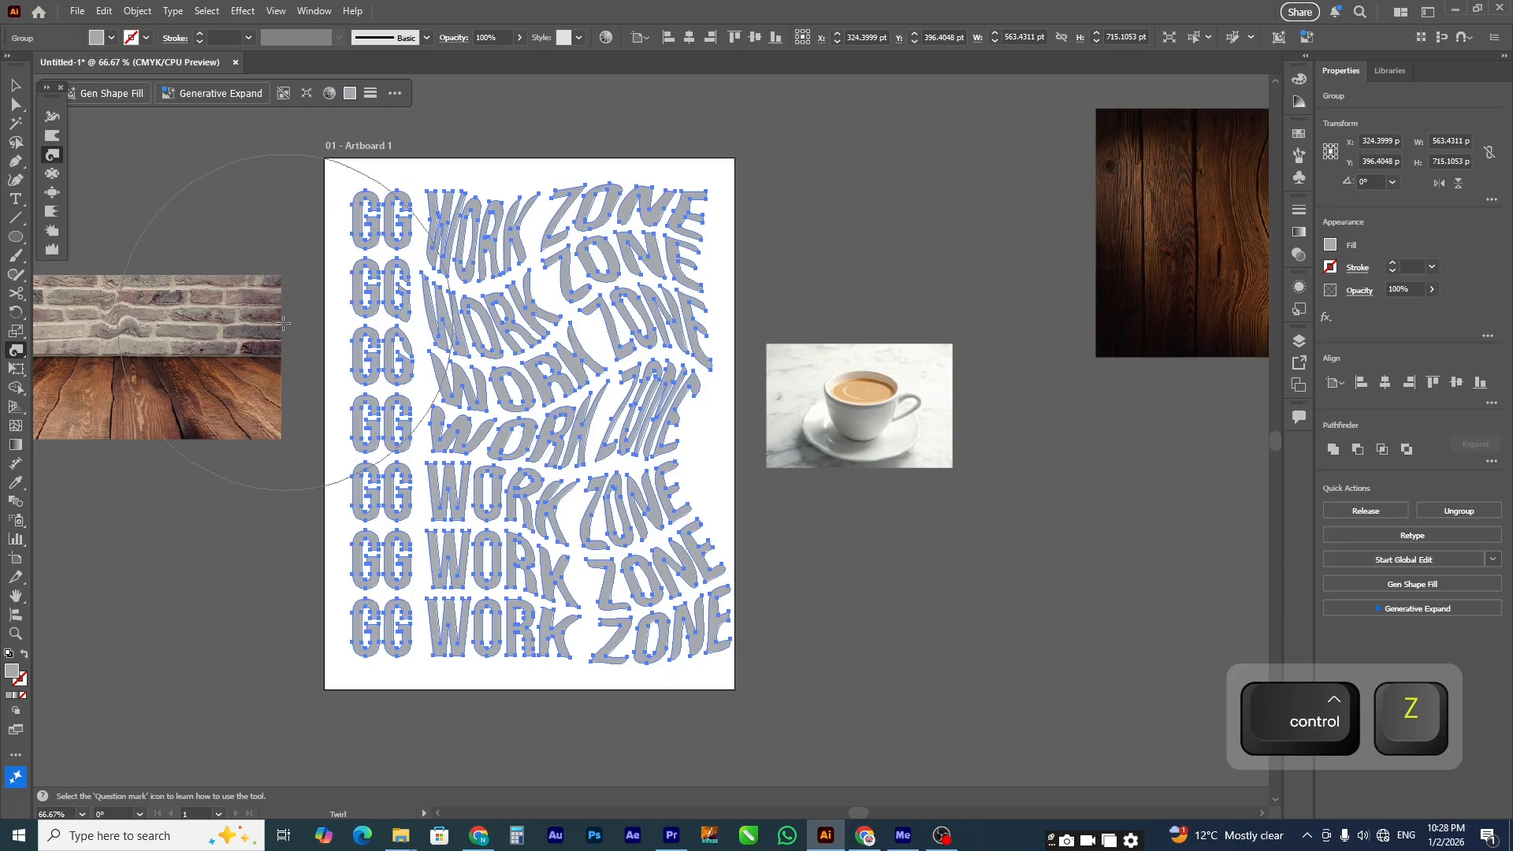
click(252, 315)
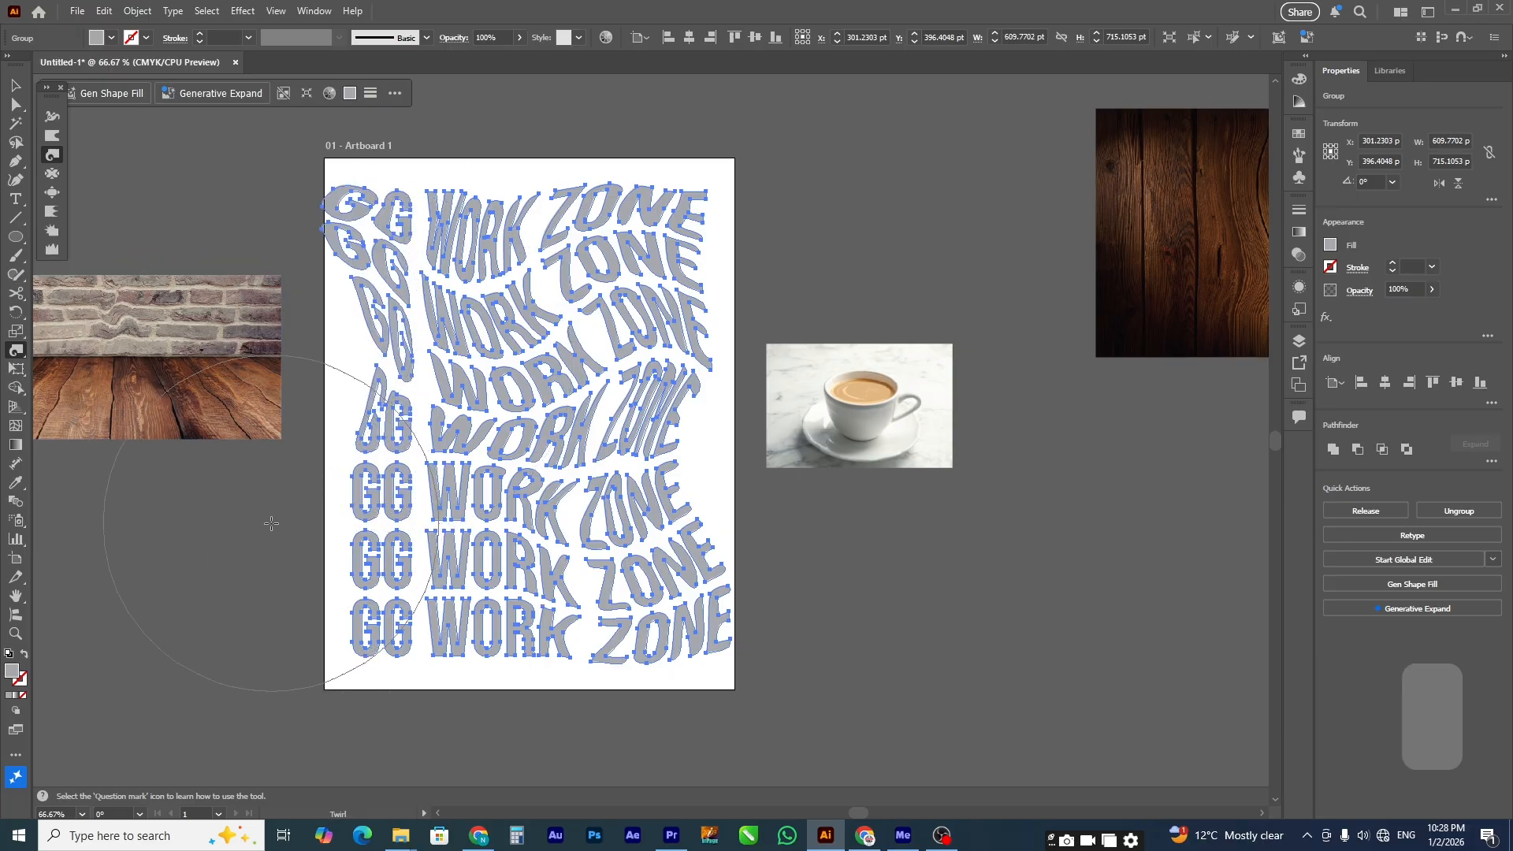
Step: Undo all the twirls so the text rows are straight again
key(ctrl+z)
key(ctrl+z)
key(ctrl+z)
key(ctrl+z)
key(ctrl+z)
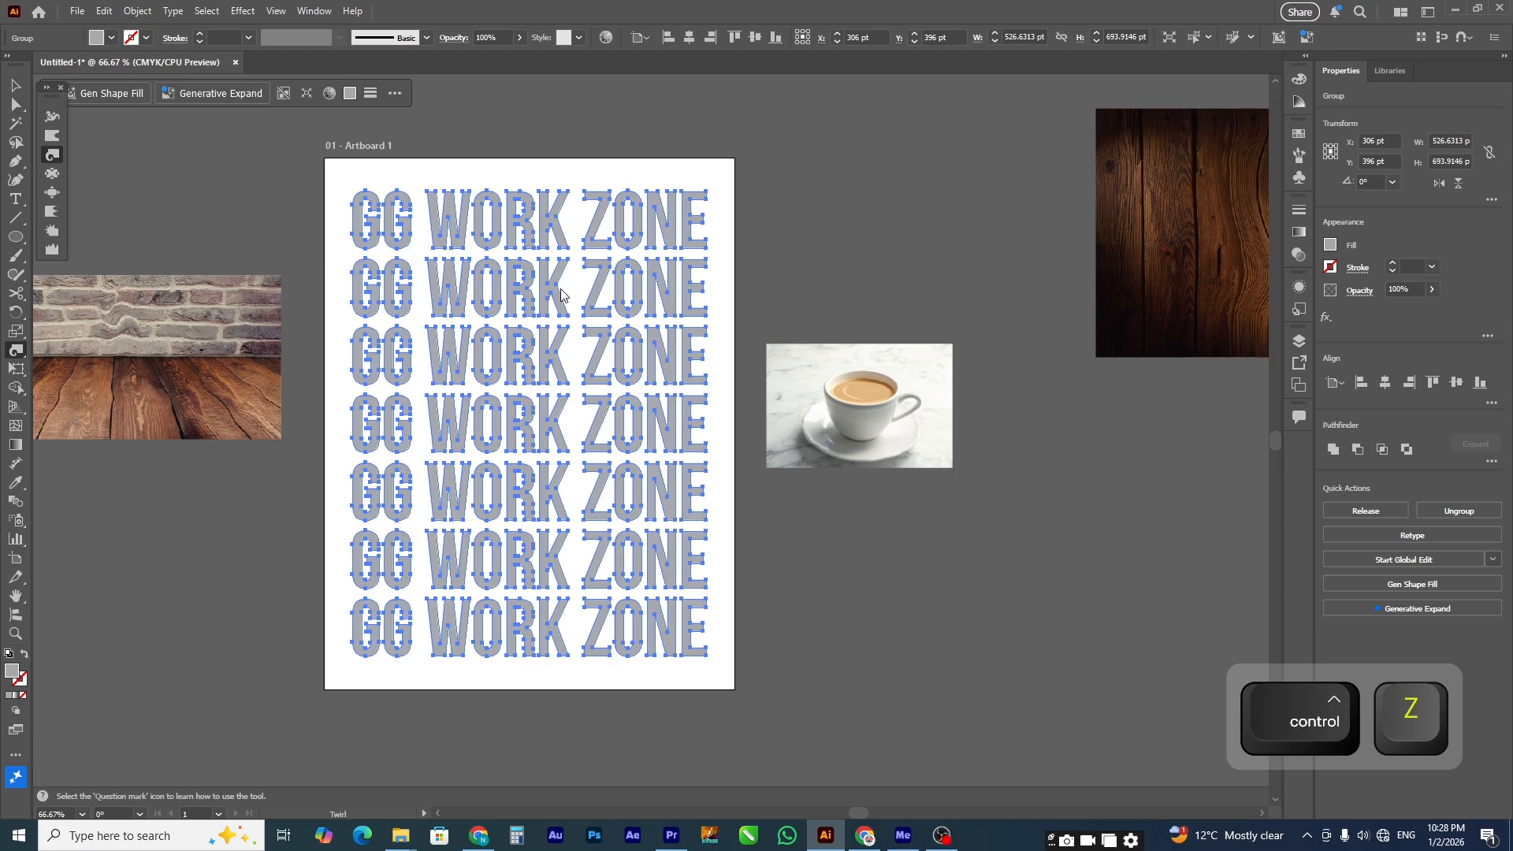
Step: Set the Twirl tool's intensity to 10%, twirl rate to -27° and simplify to 11
key(Return)
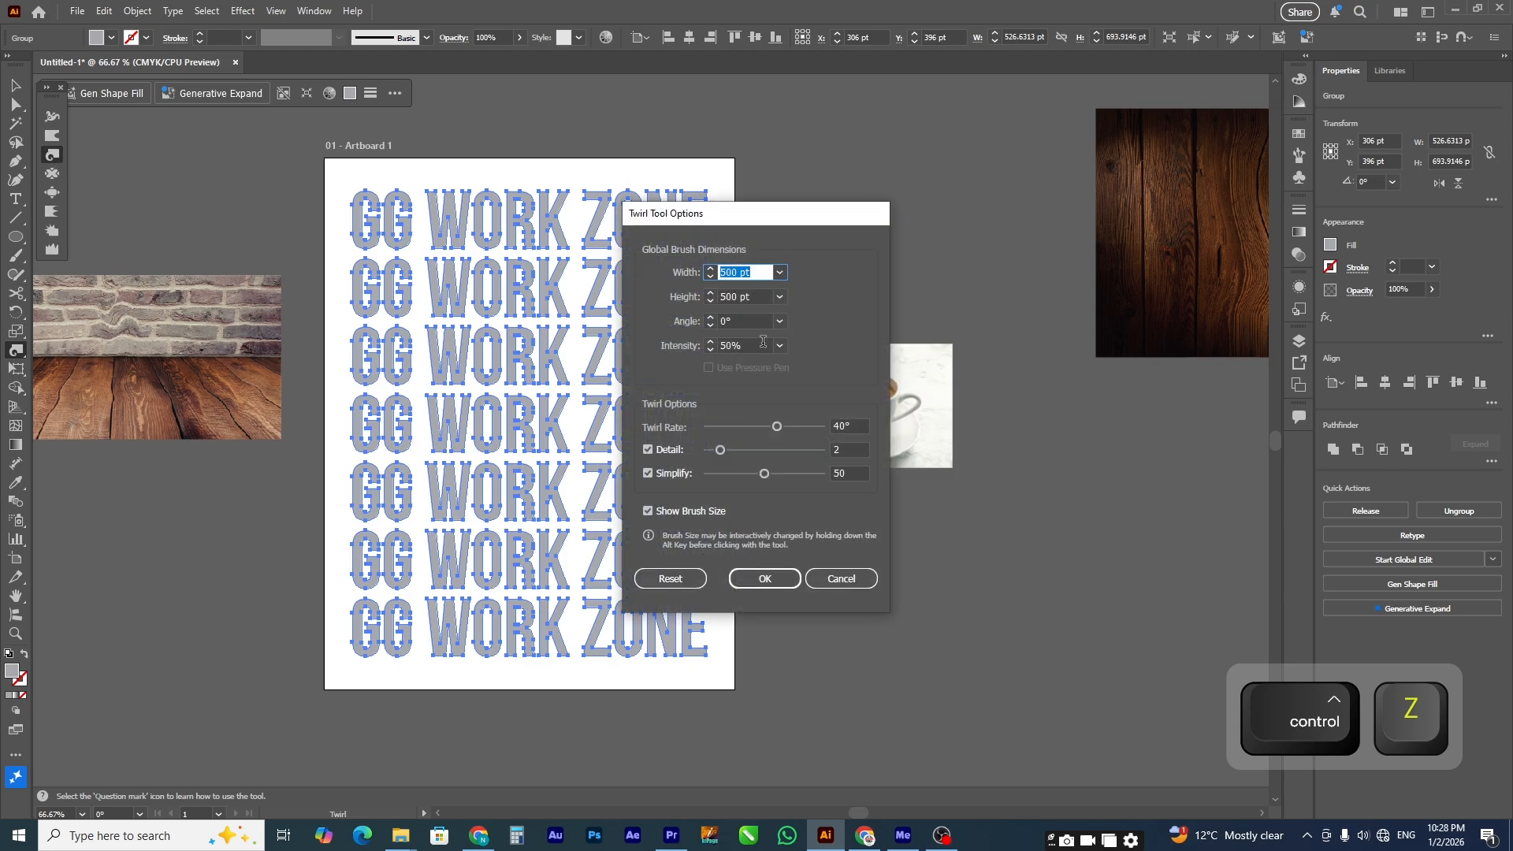
click(681, 351)
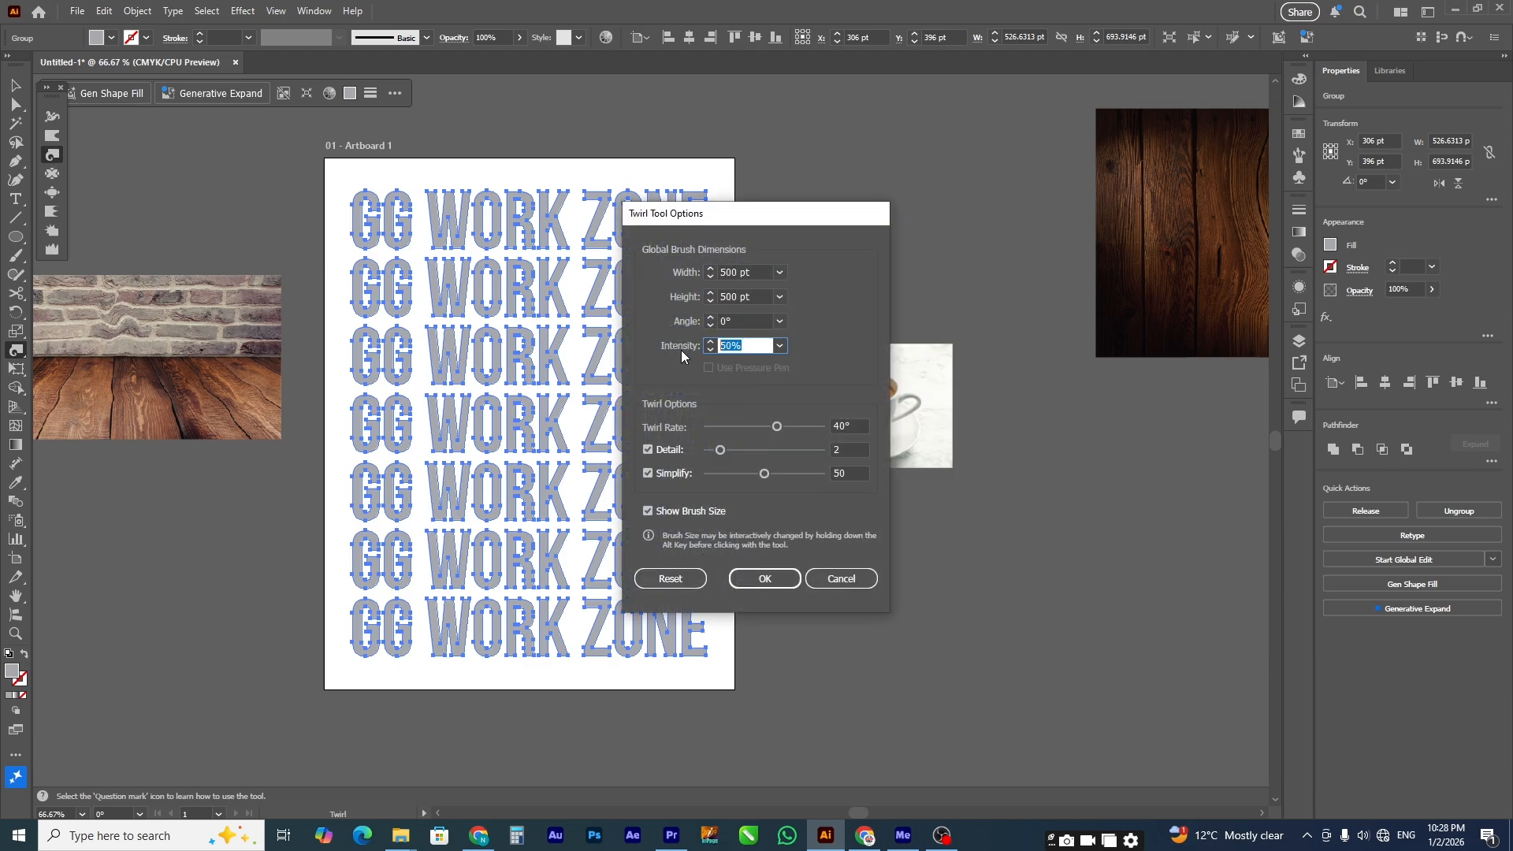
text(10)
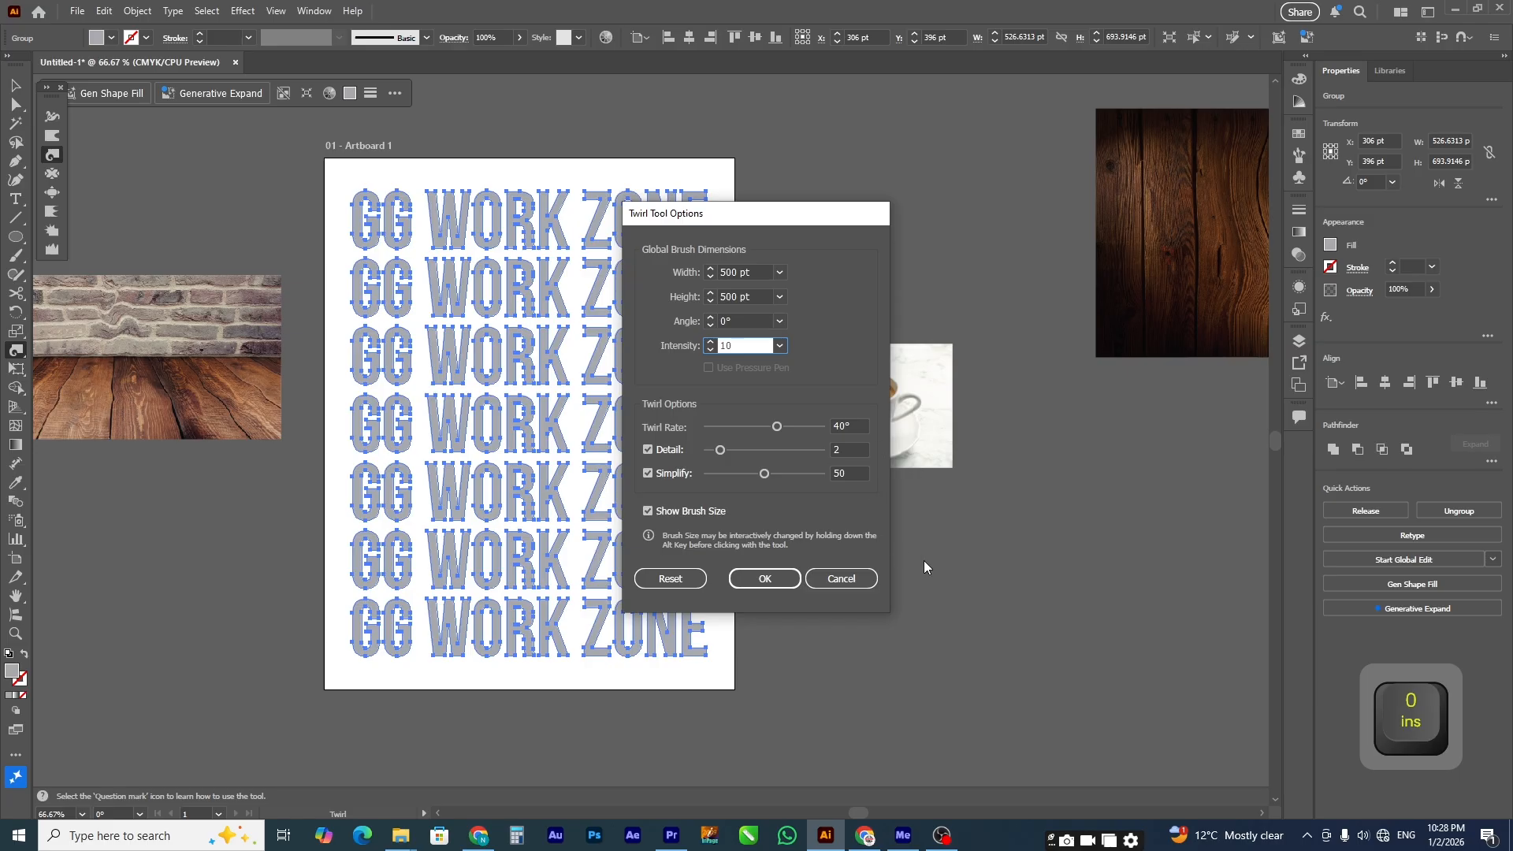
click(735, 426)
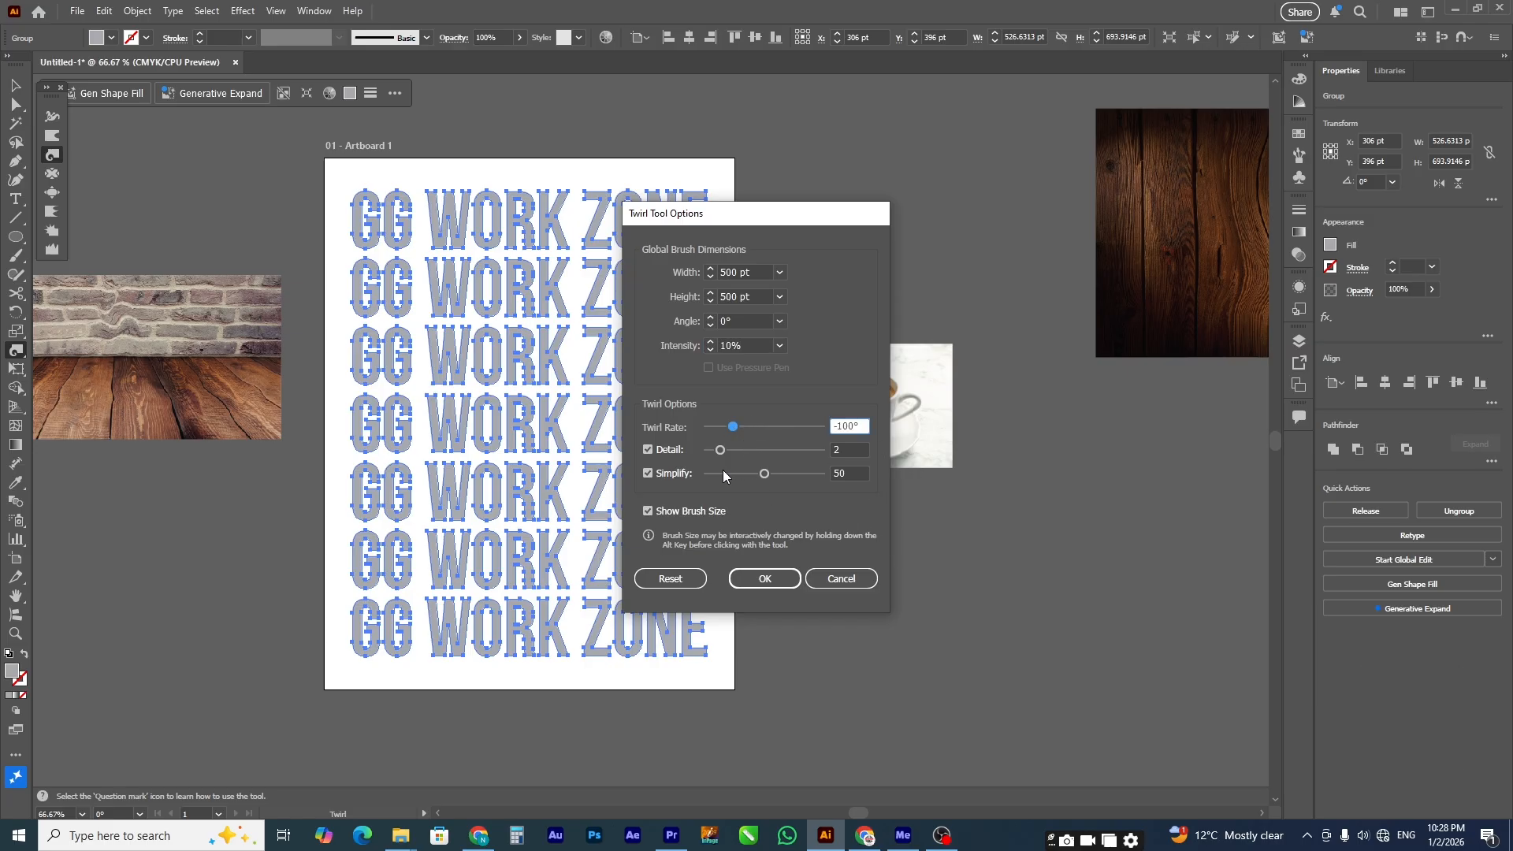
click(720, 473)
mouse_move(747, 432)
mouse_down()
mouse_move(775, 432)
mouse_move(756, 428)
mouse_up()
click(765, 578)
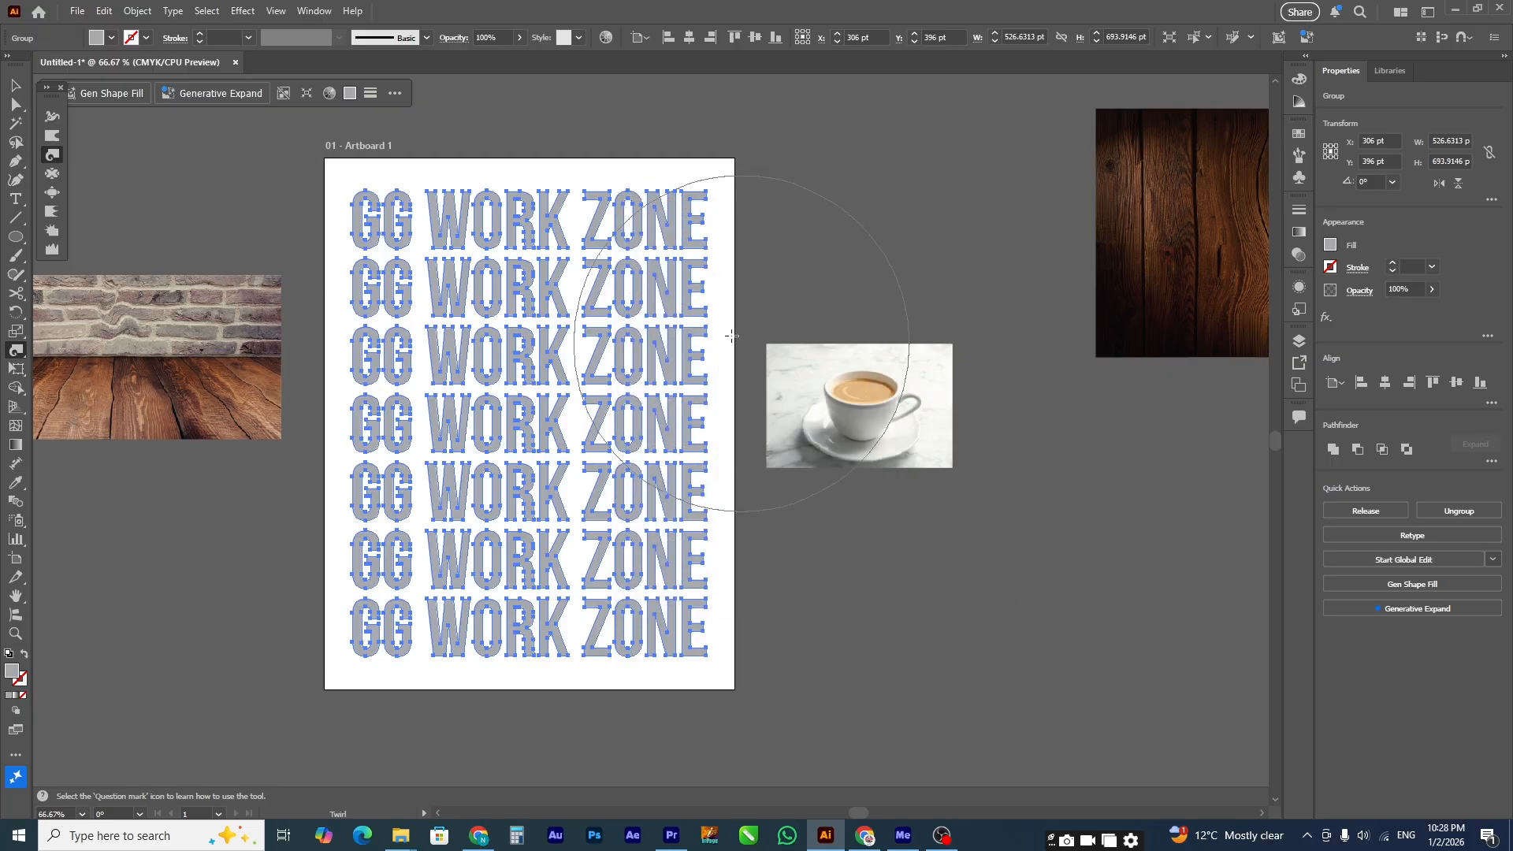
Step: Twirl the text group in its upper right, lower middle, upper left and lower left areas to bend the rows into waves
drag(615, 244, 618, 251)
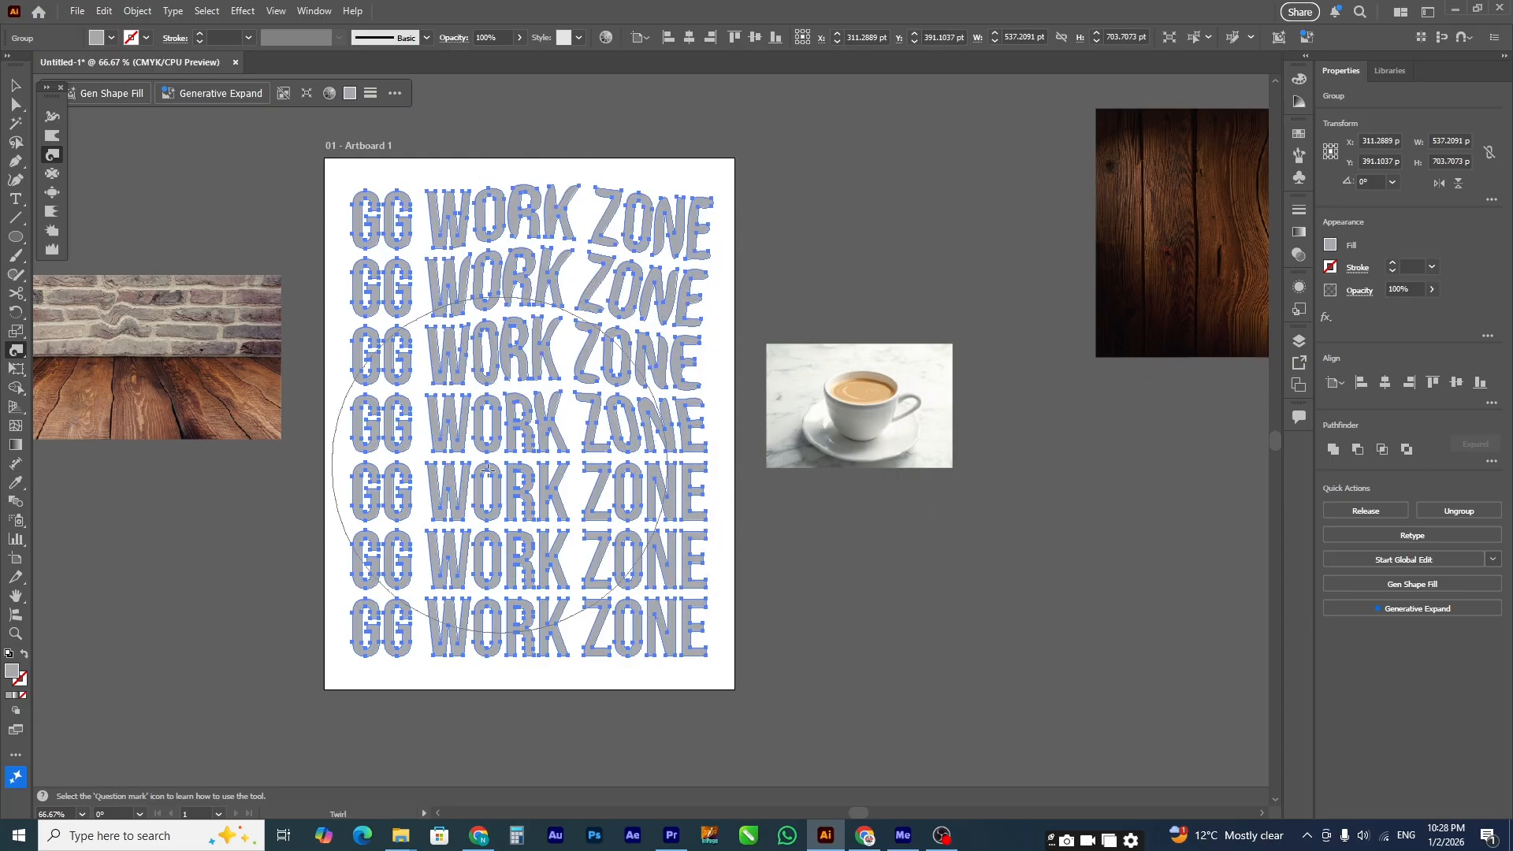
mouse_move(487, 471)
mouse_down()
mouse_move(441, 567)
mouse_move(536, 568)
mouse_move(789, 473)
mouse_move(835, 529)
mouse_up()
drag(309, 203, 308, 204)
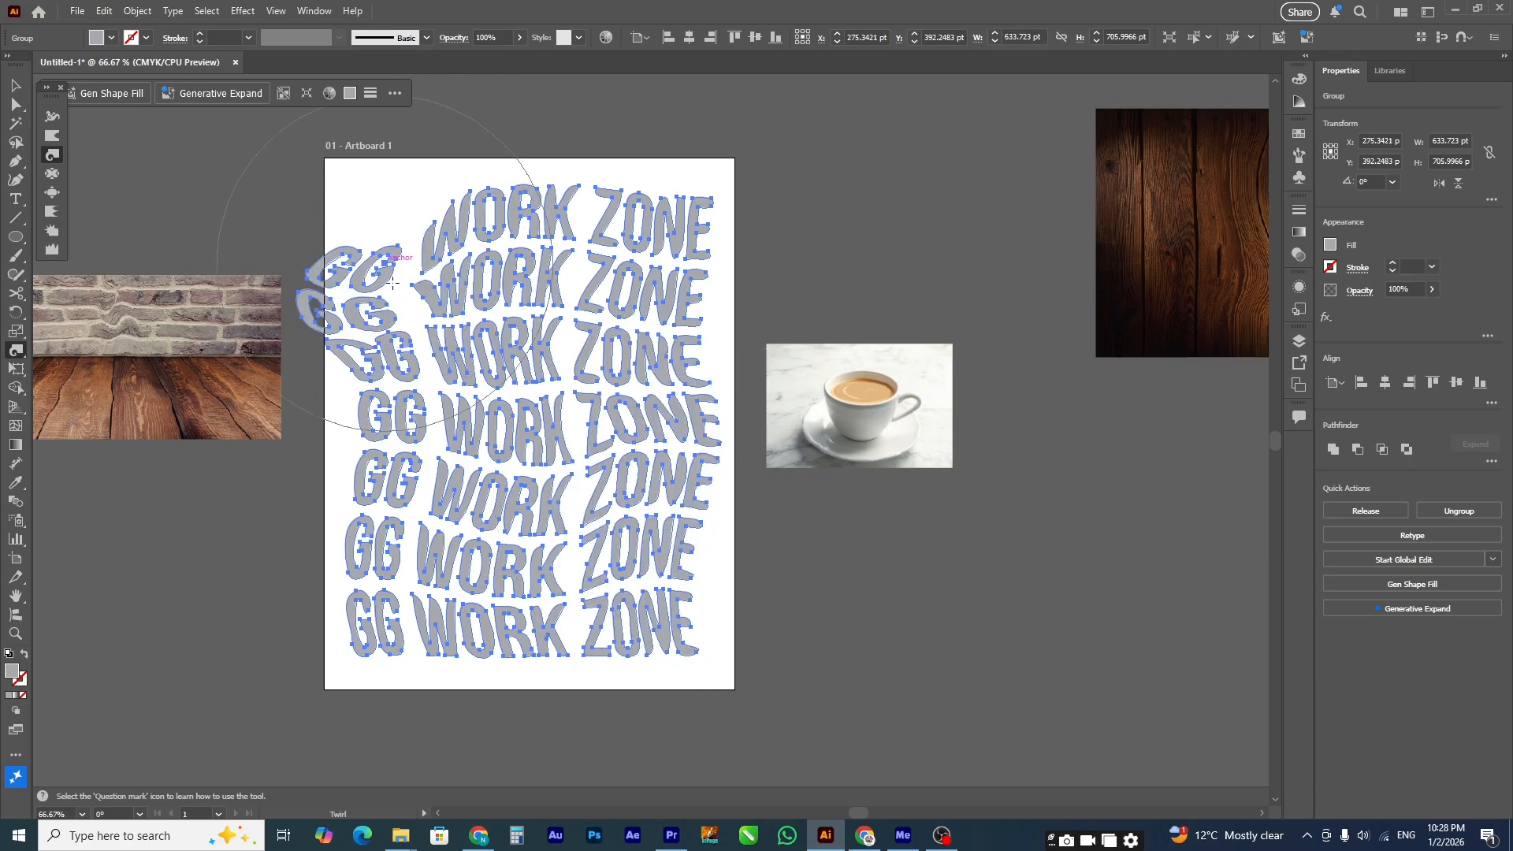
drag(398, 548, 398, 548)
drag(648, 228, 654, 230)
Step: Enlarge the twirled text group proportionally from its centre until it extends past the artboard edges, and deselect it
click(17, 85)
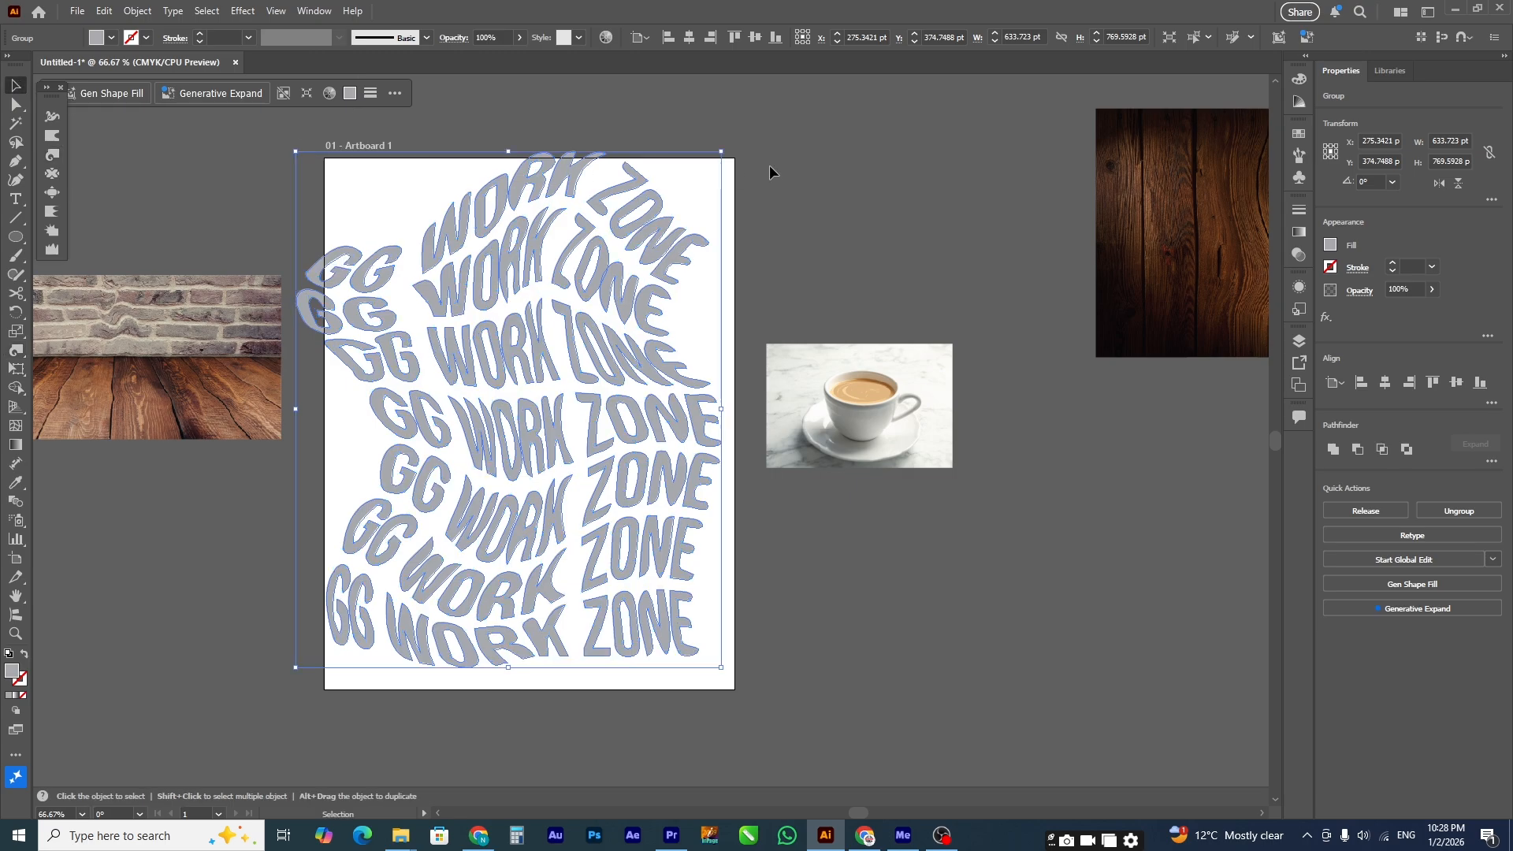
drag(721, 151, 789, 107)
click(861, 225)
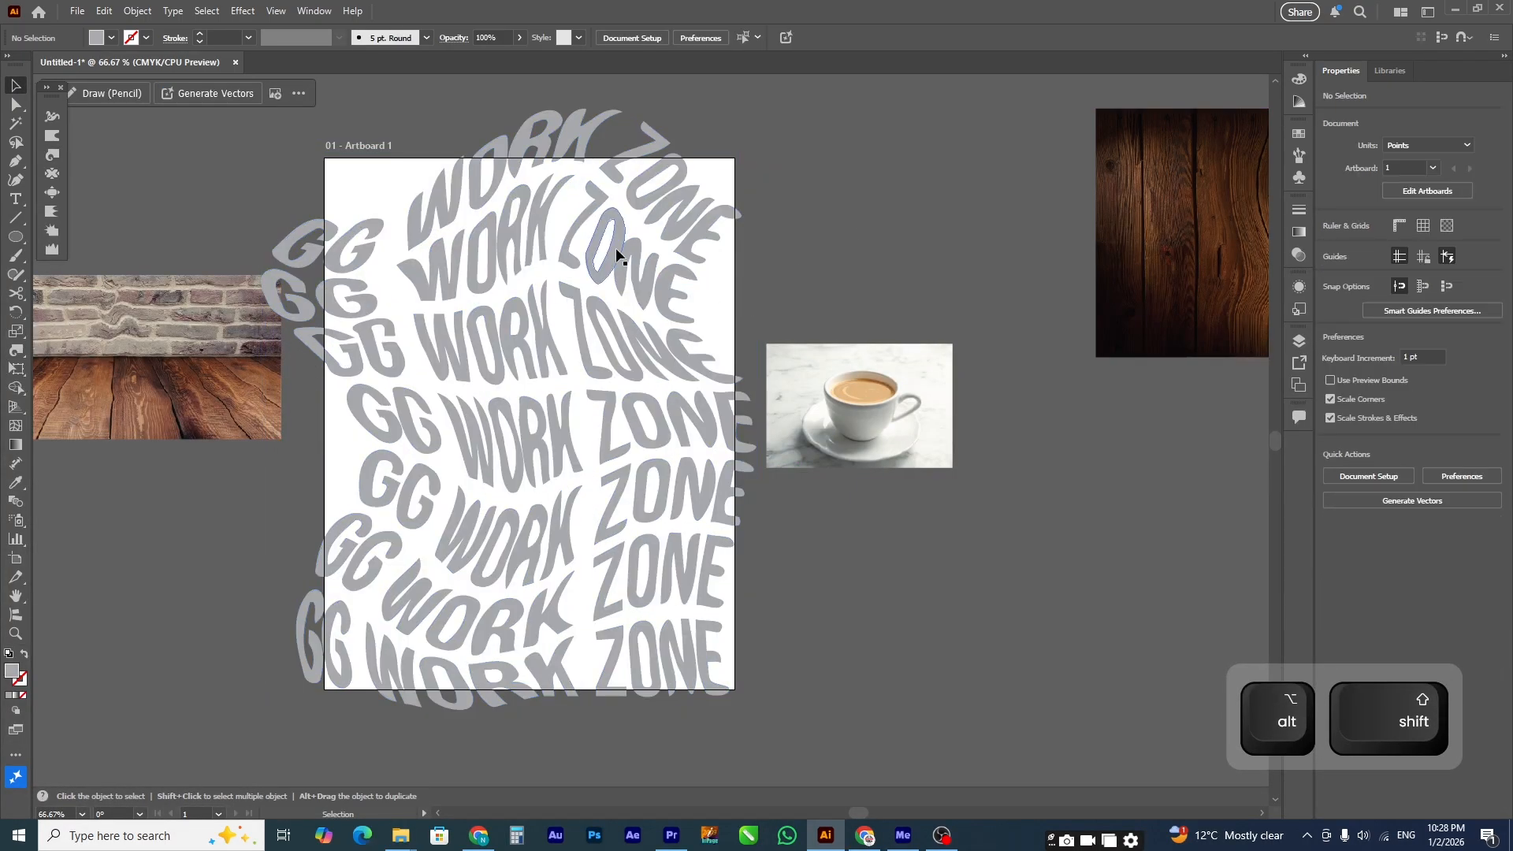
Step: Undo the enlargement and all the recent twirls on the text group
click(616, 247)
click(829, 239)
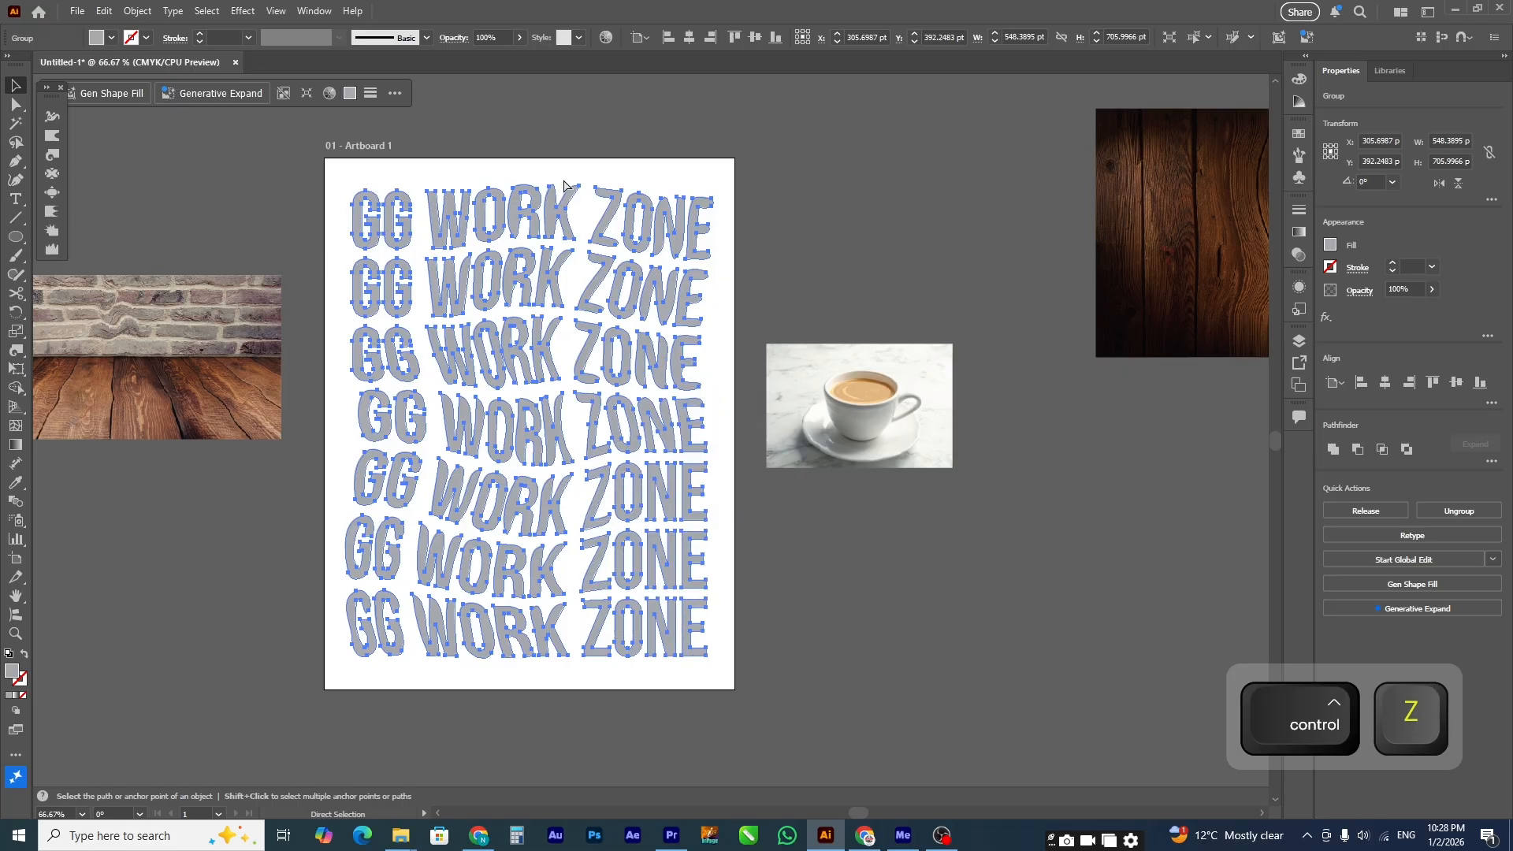
key(ctrl+z)
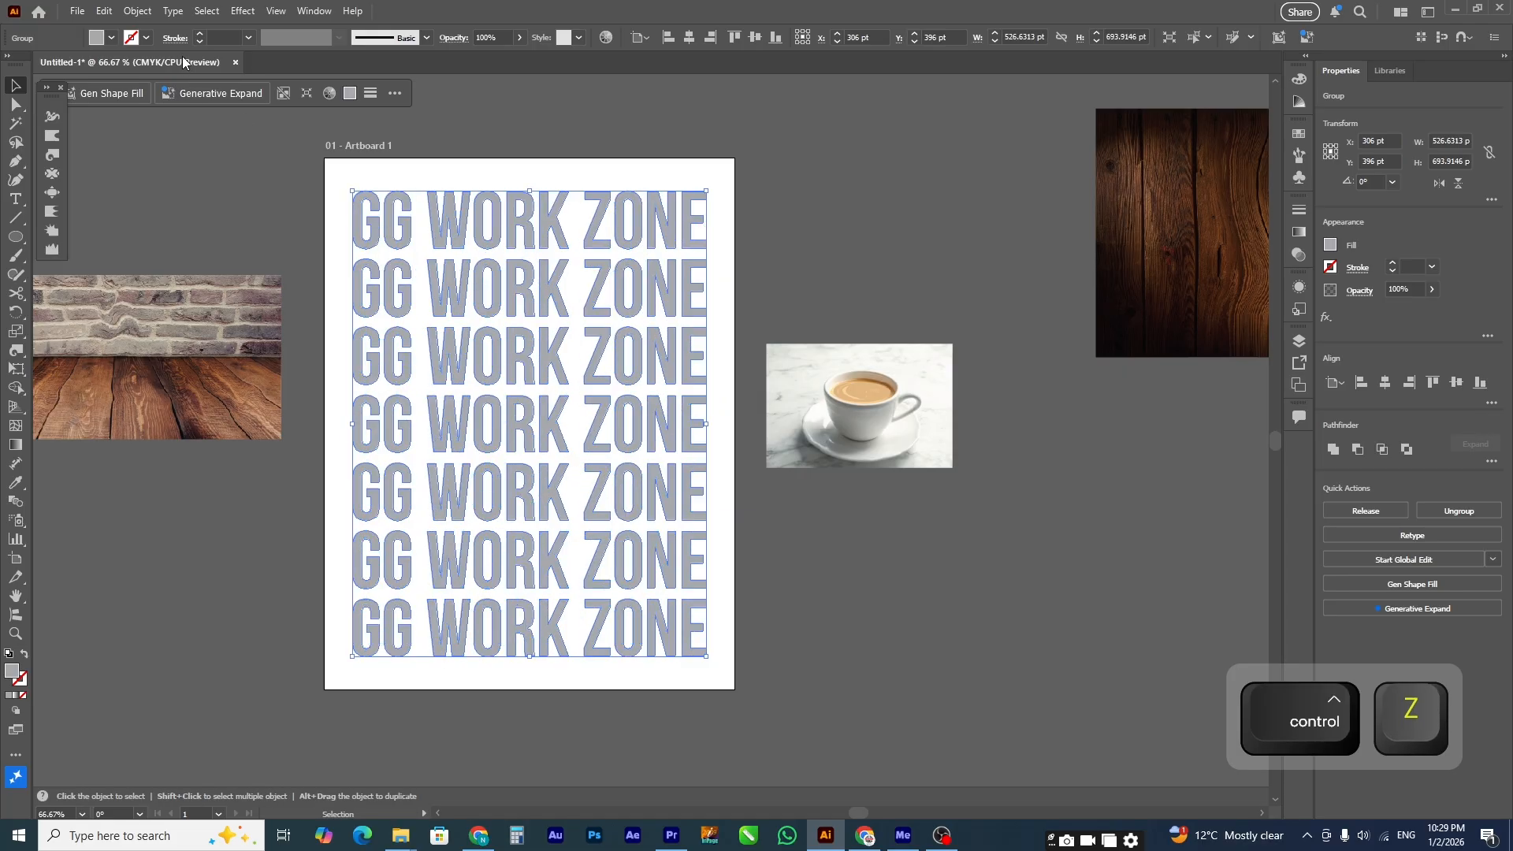
Step: Set the Twirl tool's twirl rate to 33°
double_click(53, 155)
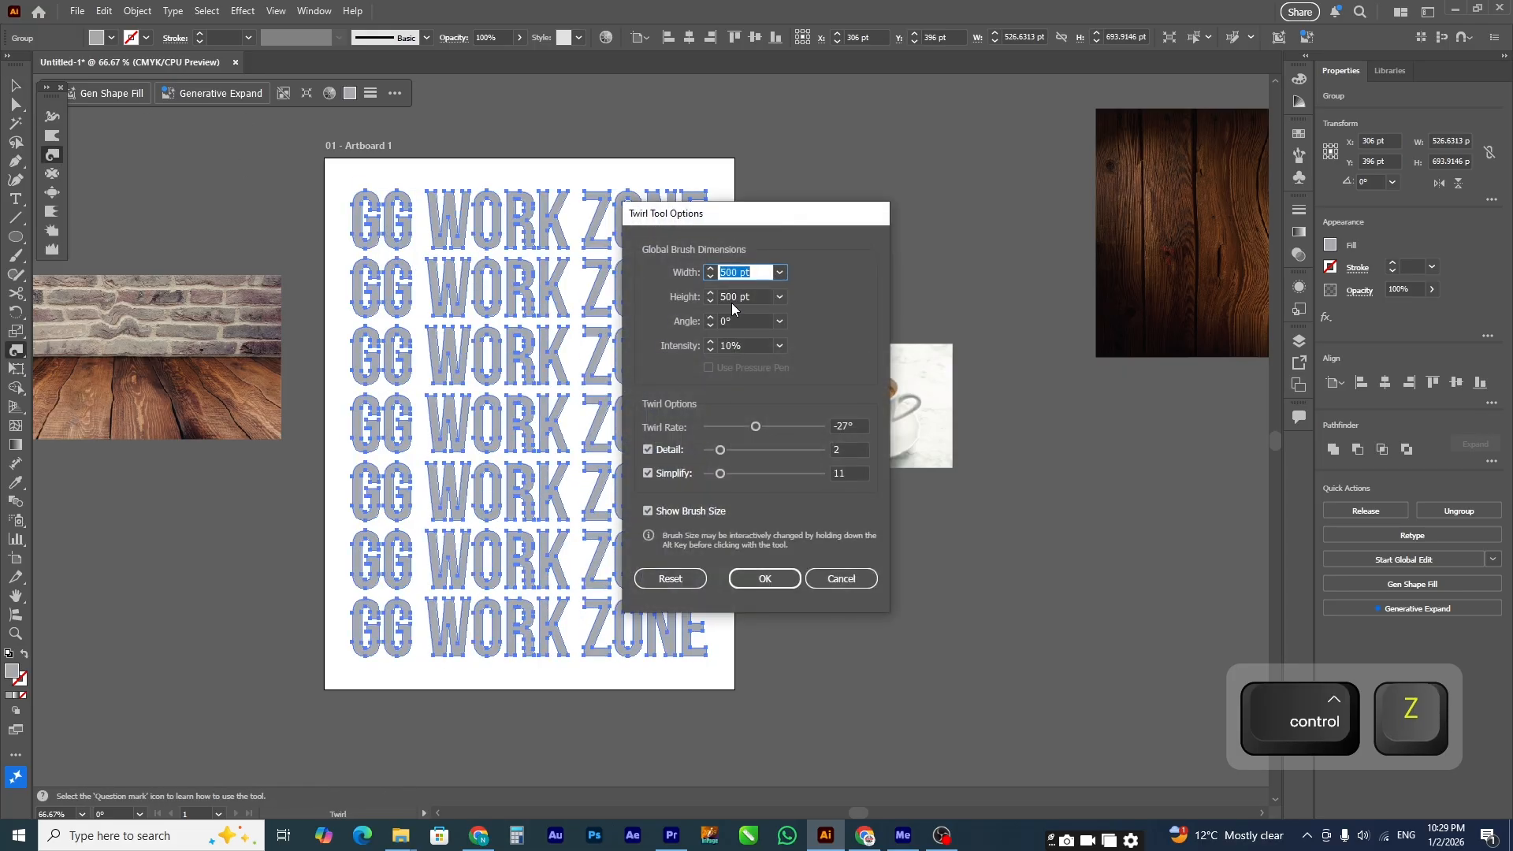
click(774, 424)
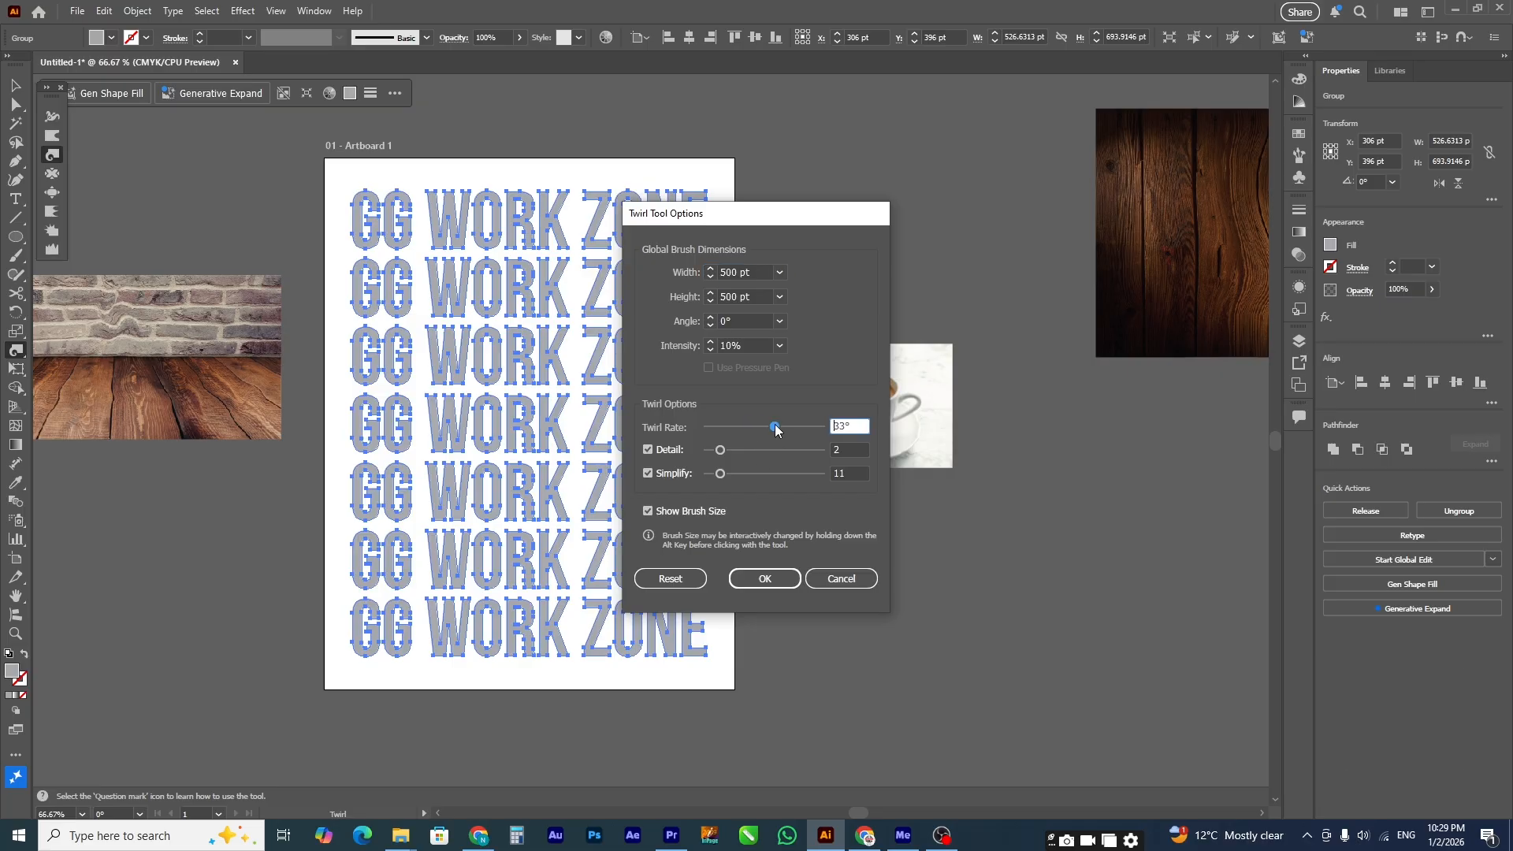
click(765, 578)
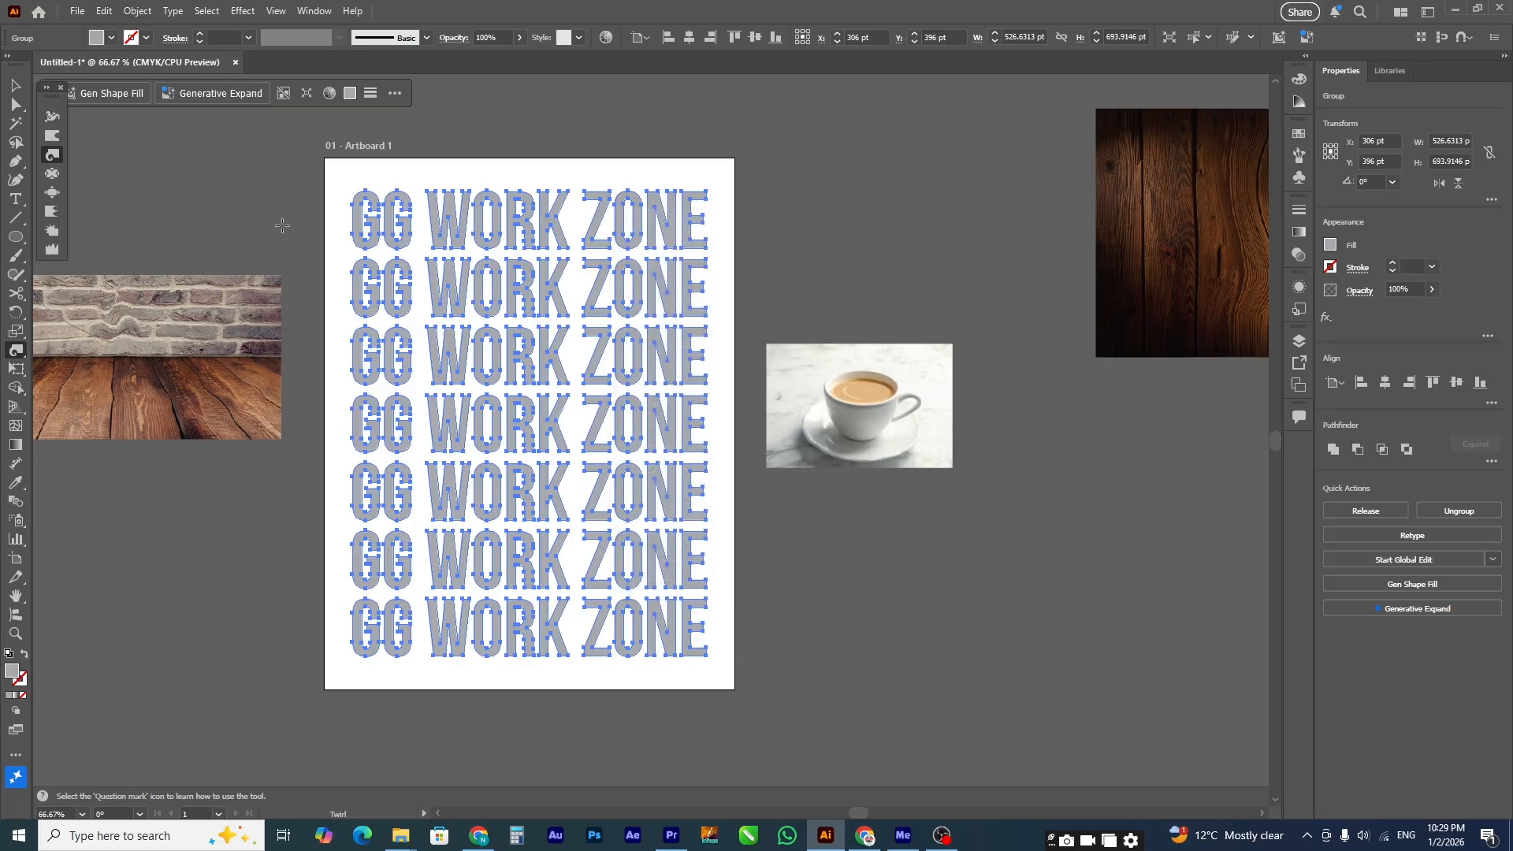
Step: Twirl the text group lightly in its upper right, lower left, lower right and upper left areas, and deselect it
drag(599, 339, 599, 339)
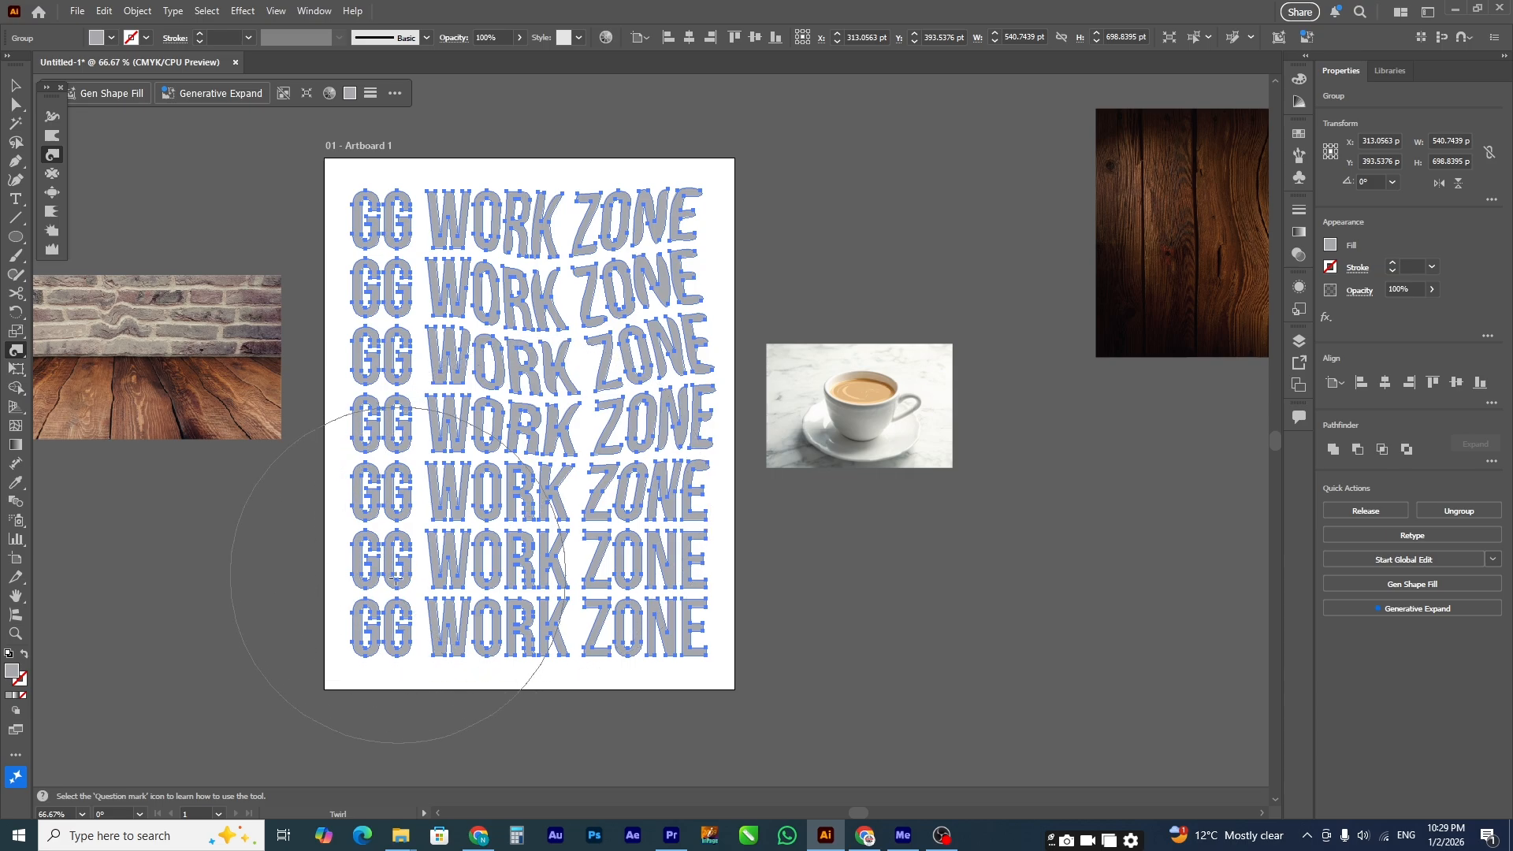
drag(396, 579, 405, 603)
drag(642, 583, 642, 583)
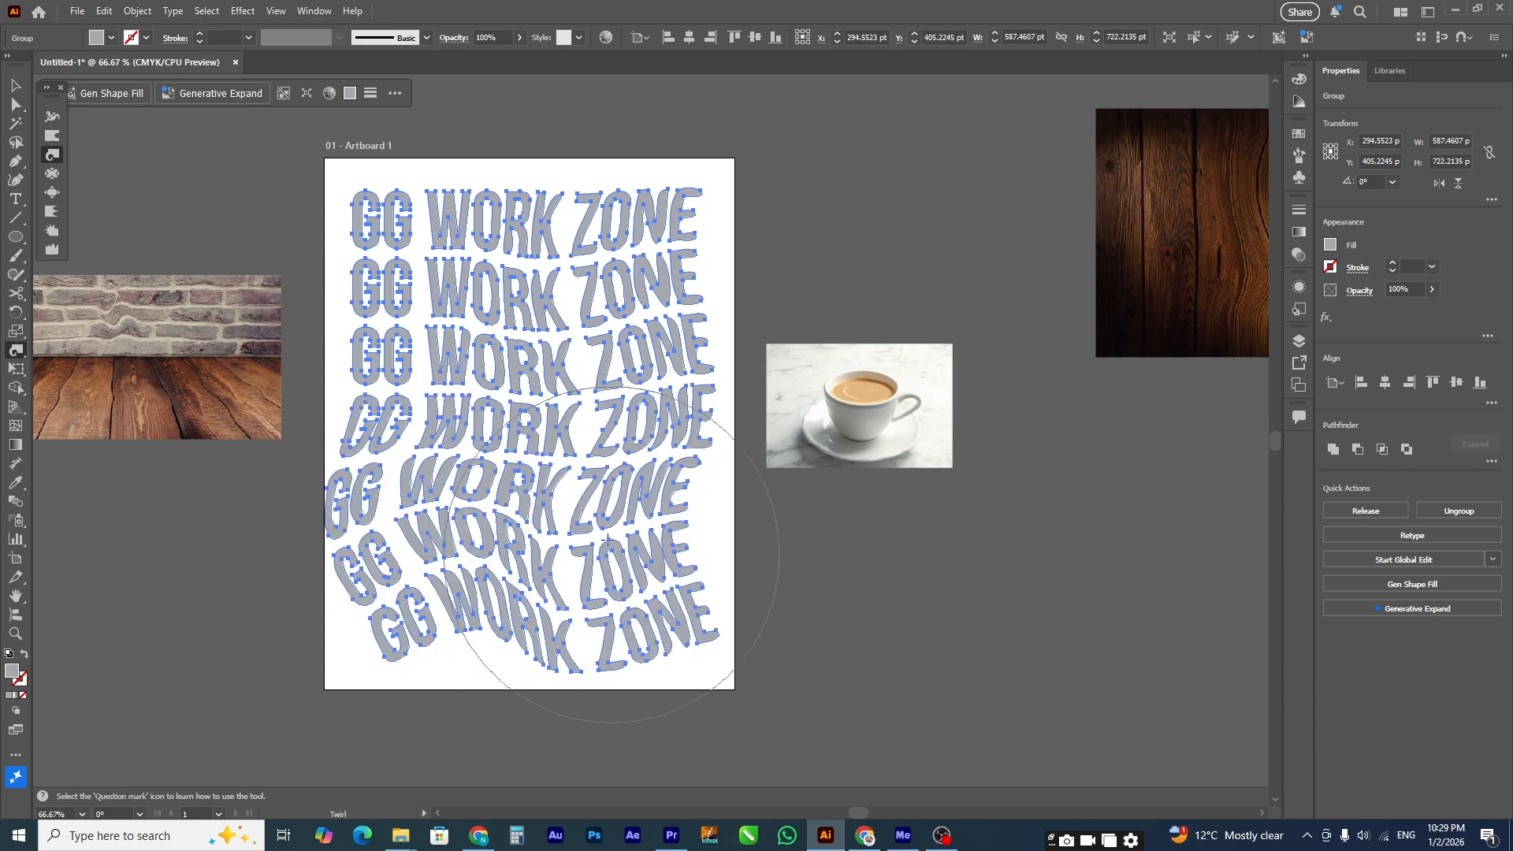
drag(378, 286, 378, 285)
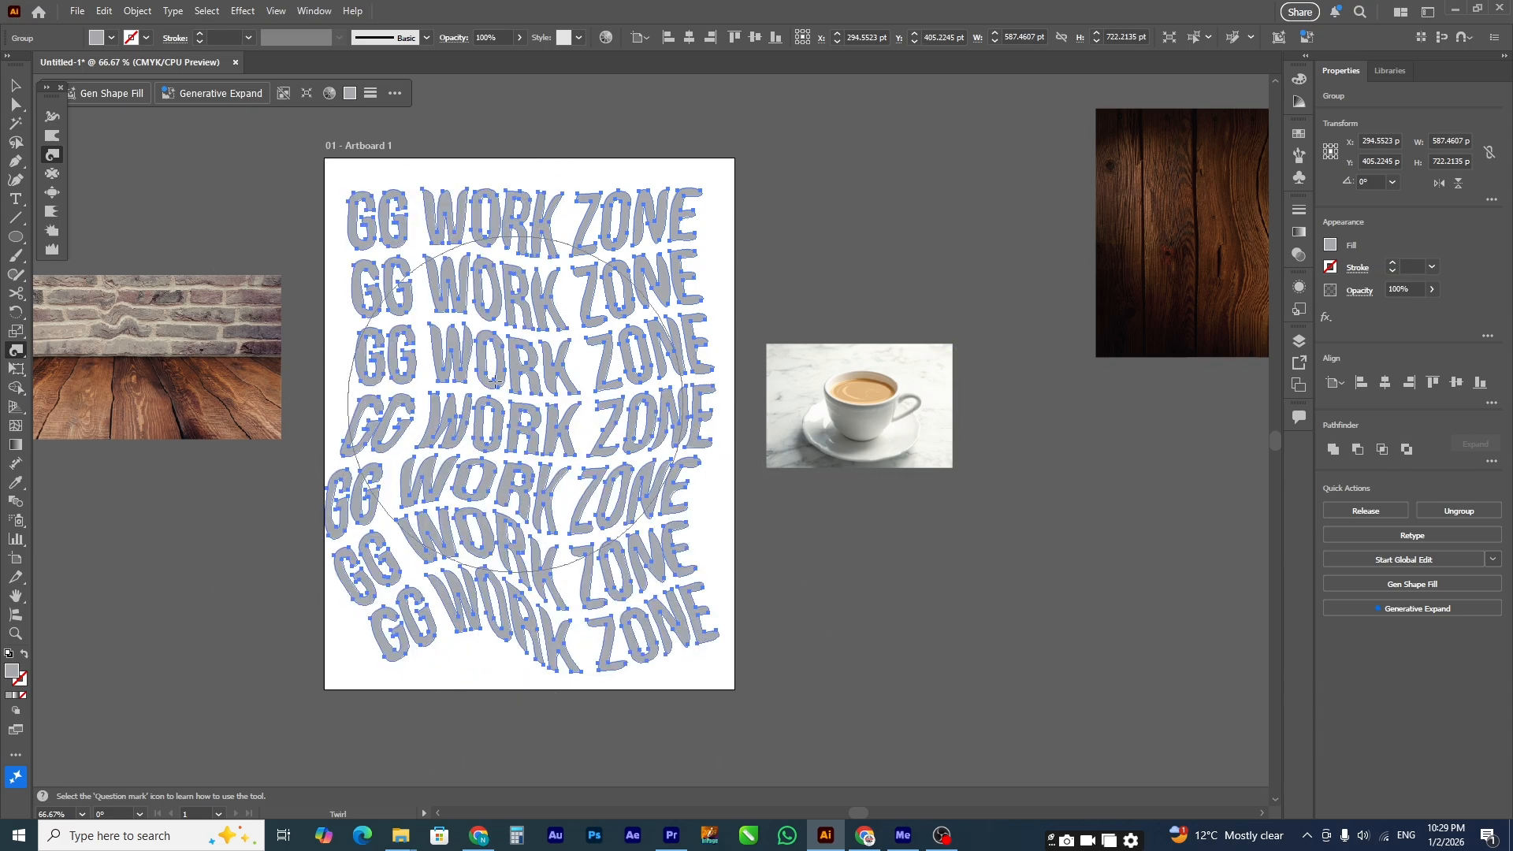
key(v)
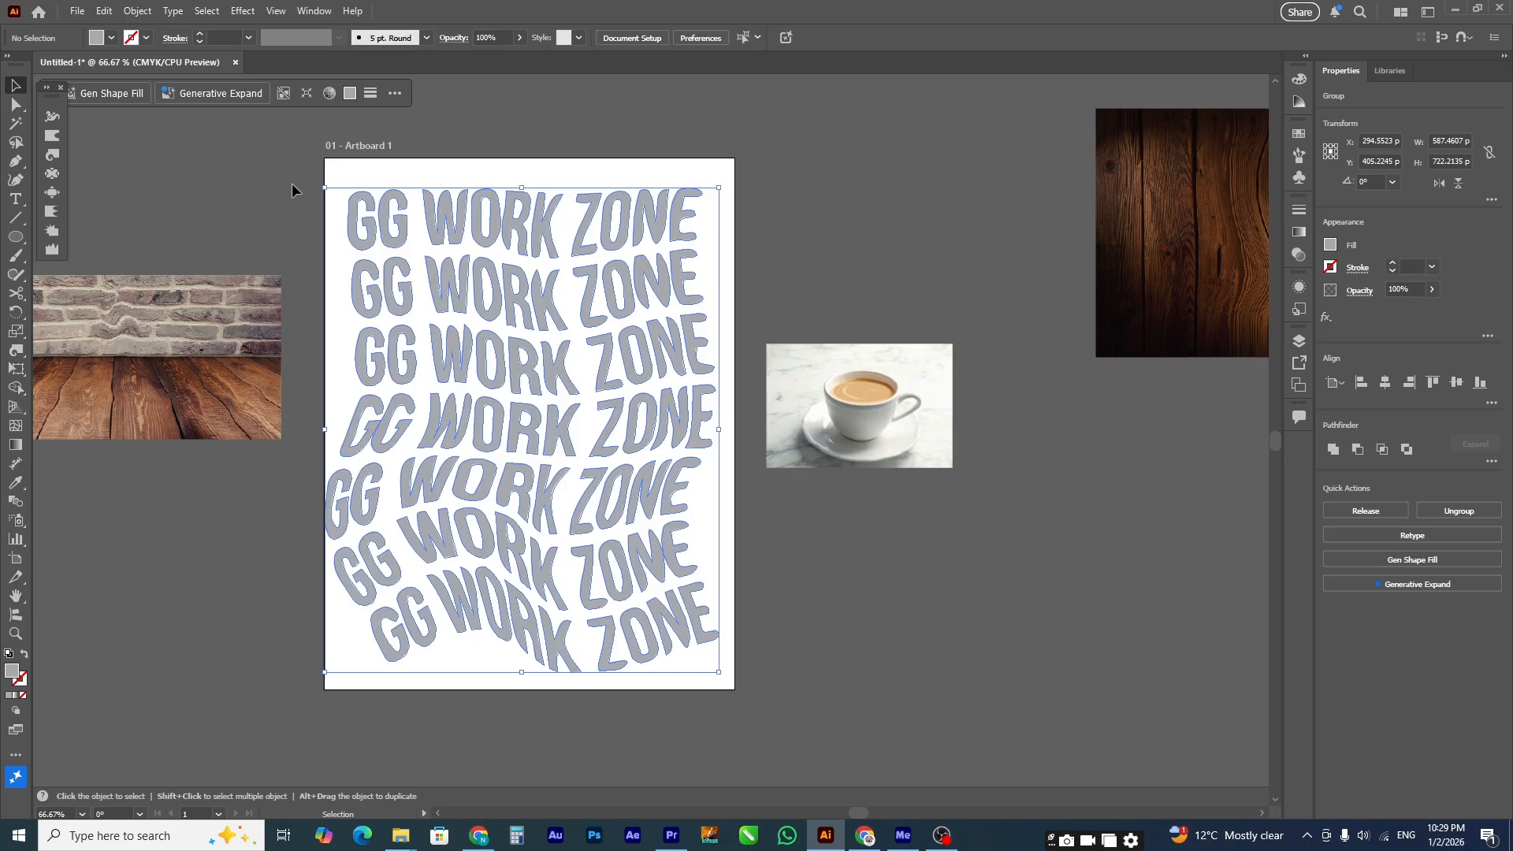
click(291, 183)
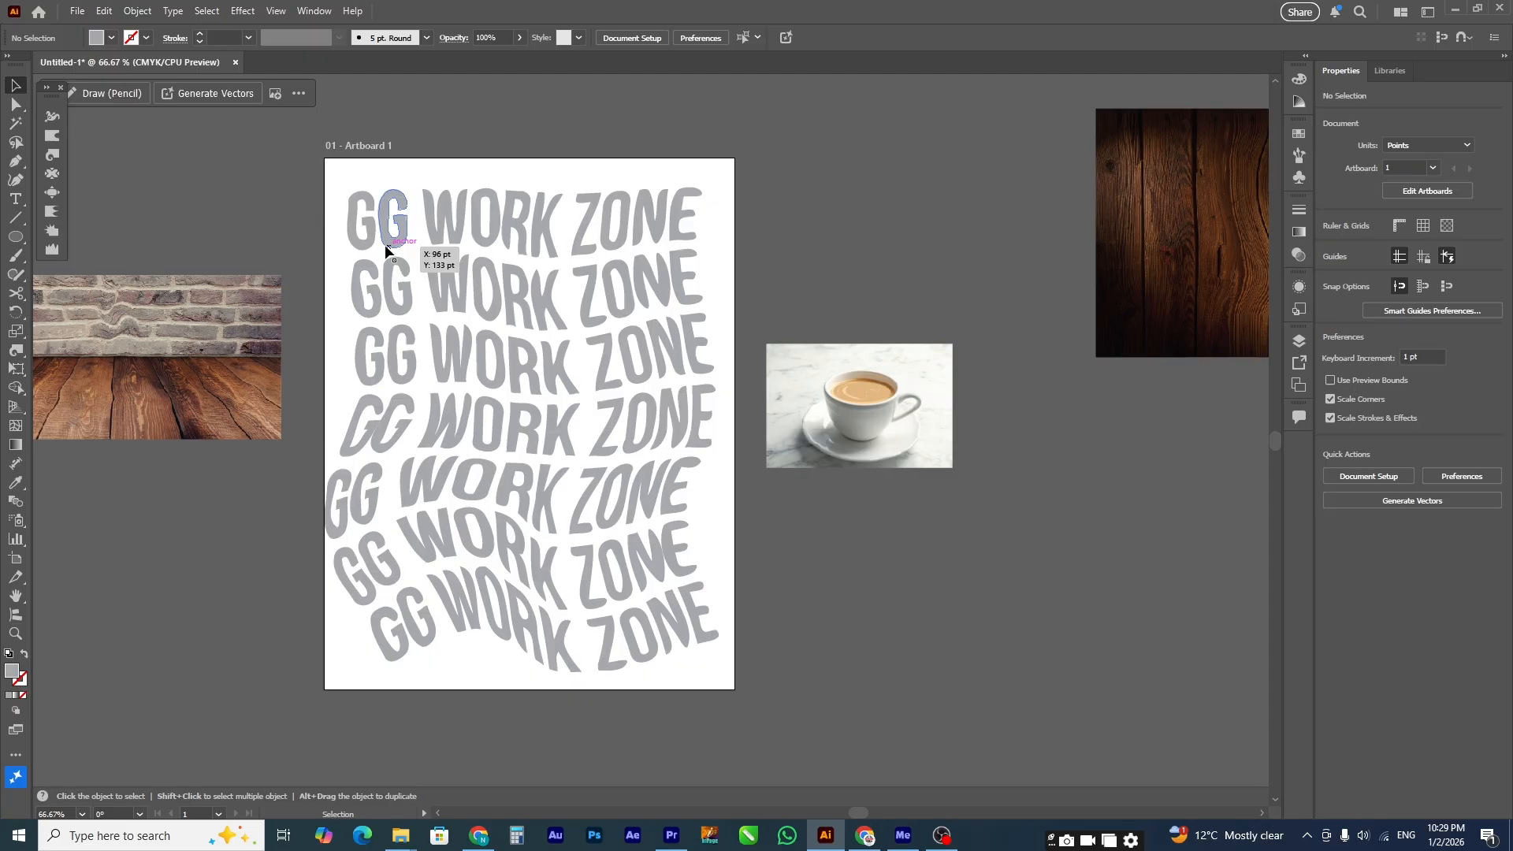
Step: Fill the twirled text group with a lighter grey swatch and leave the group selected
click(496, 290)
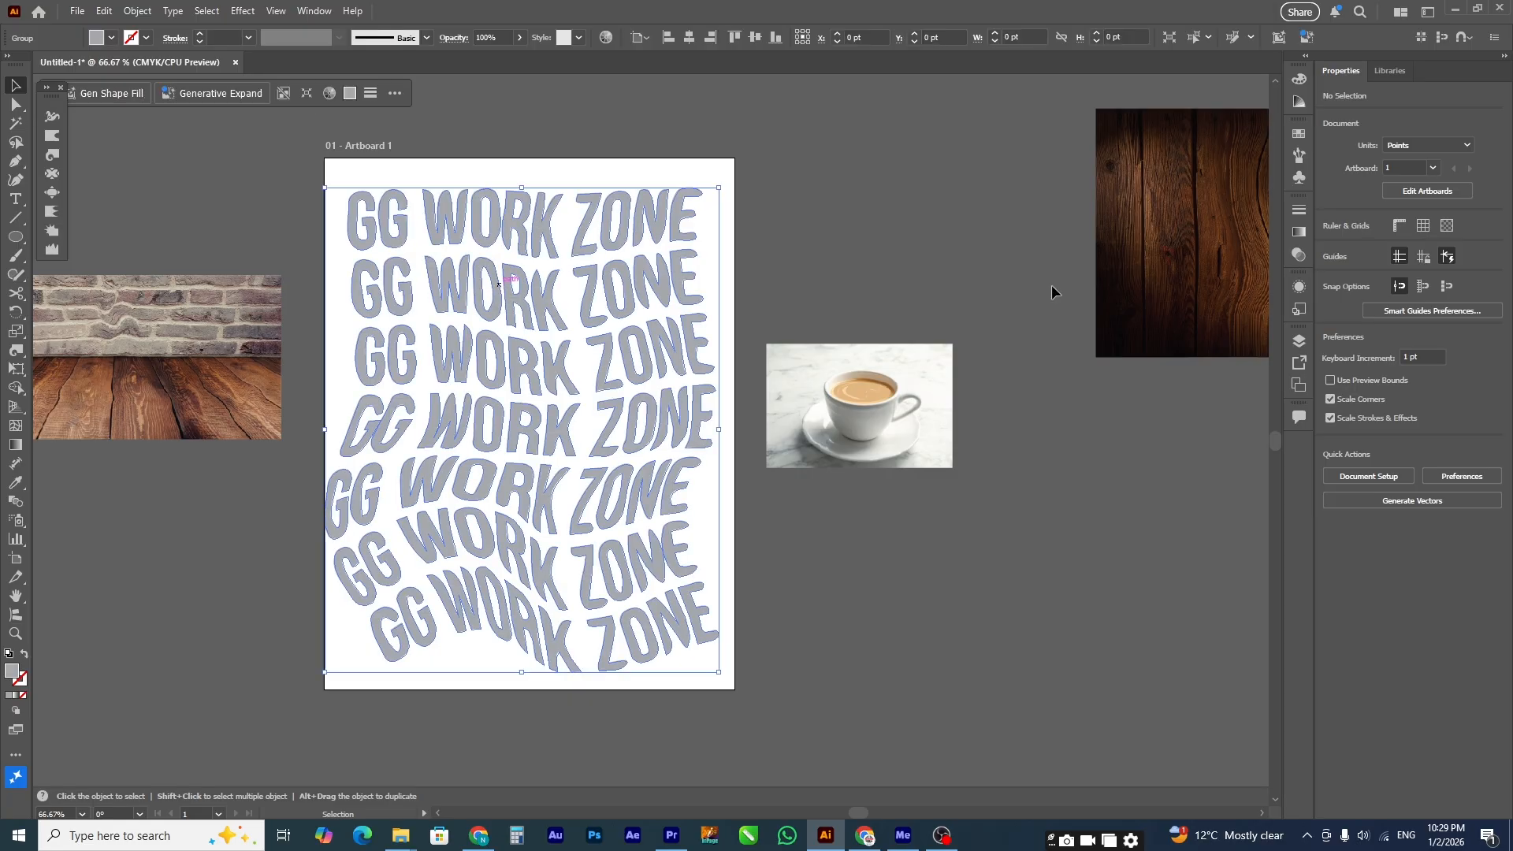
click(1331, 246)
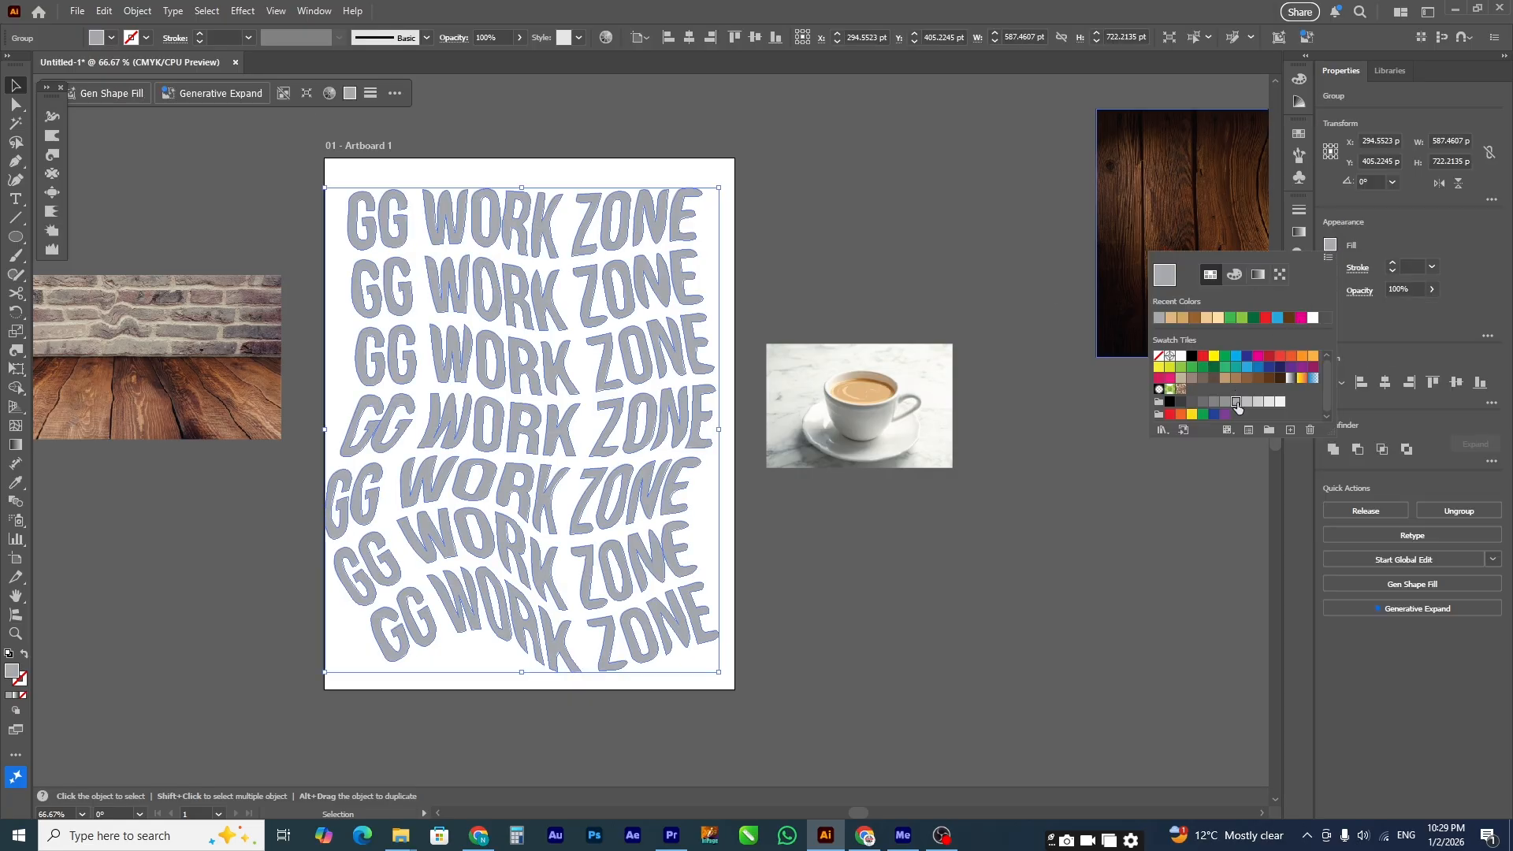
click(1257, 403)
click(1015, 517)
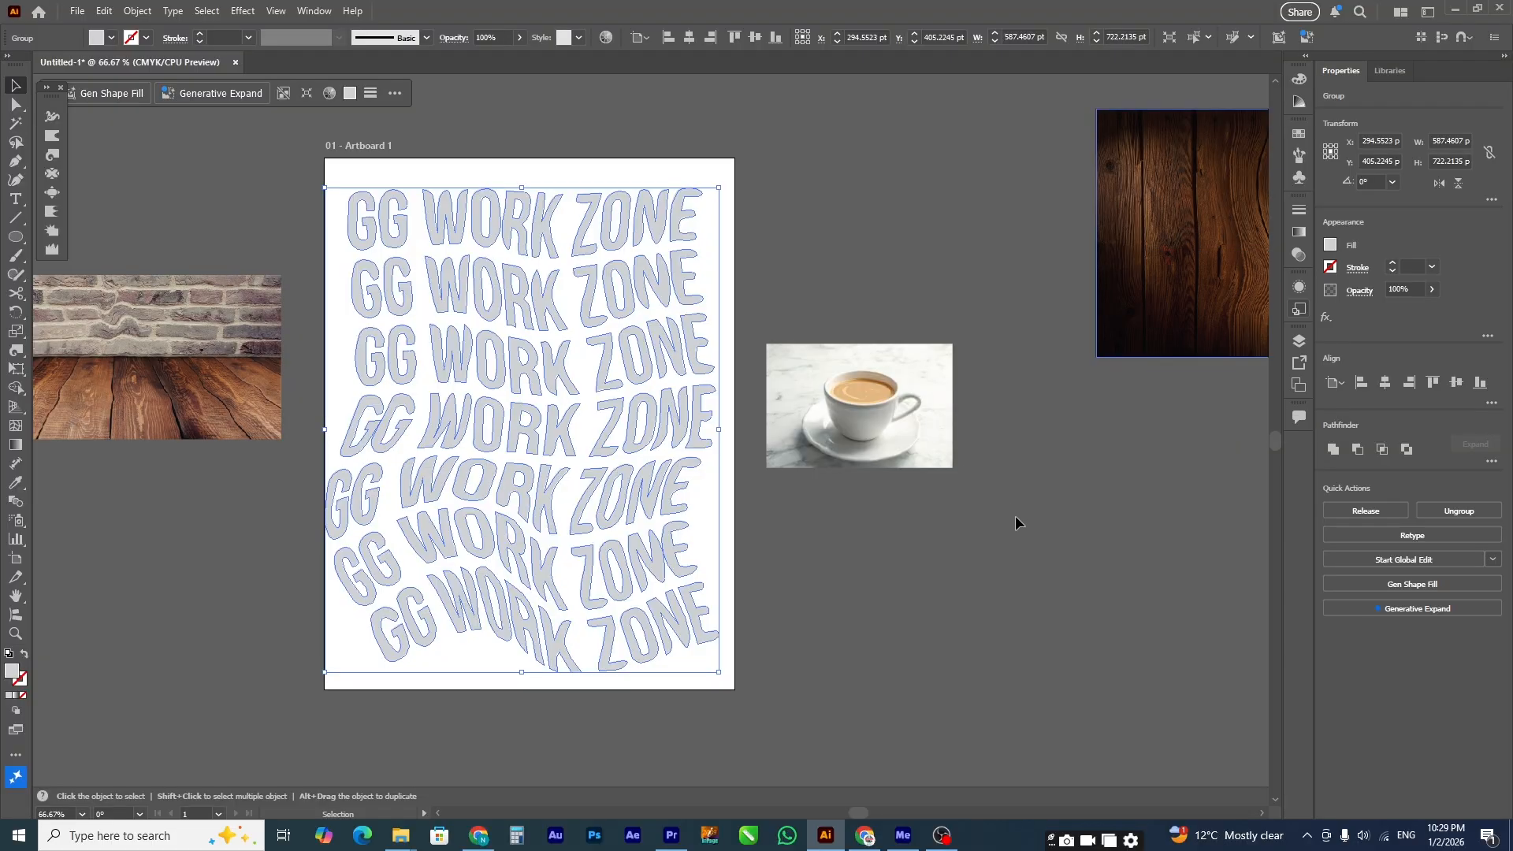
click(1012, 518)
click(482, 311)
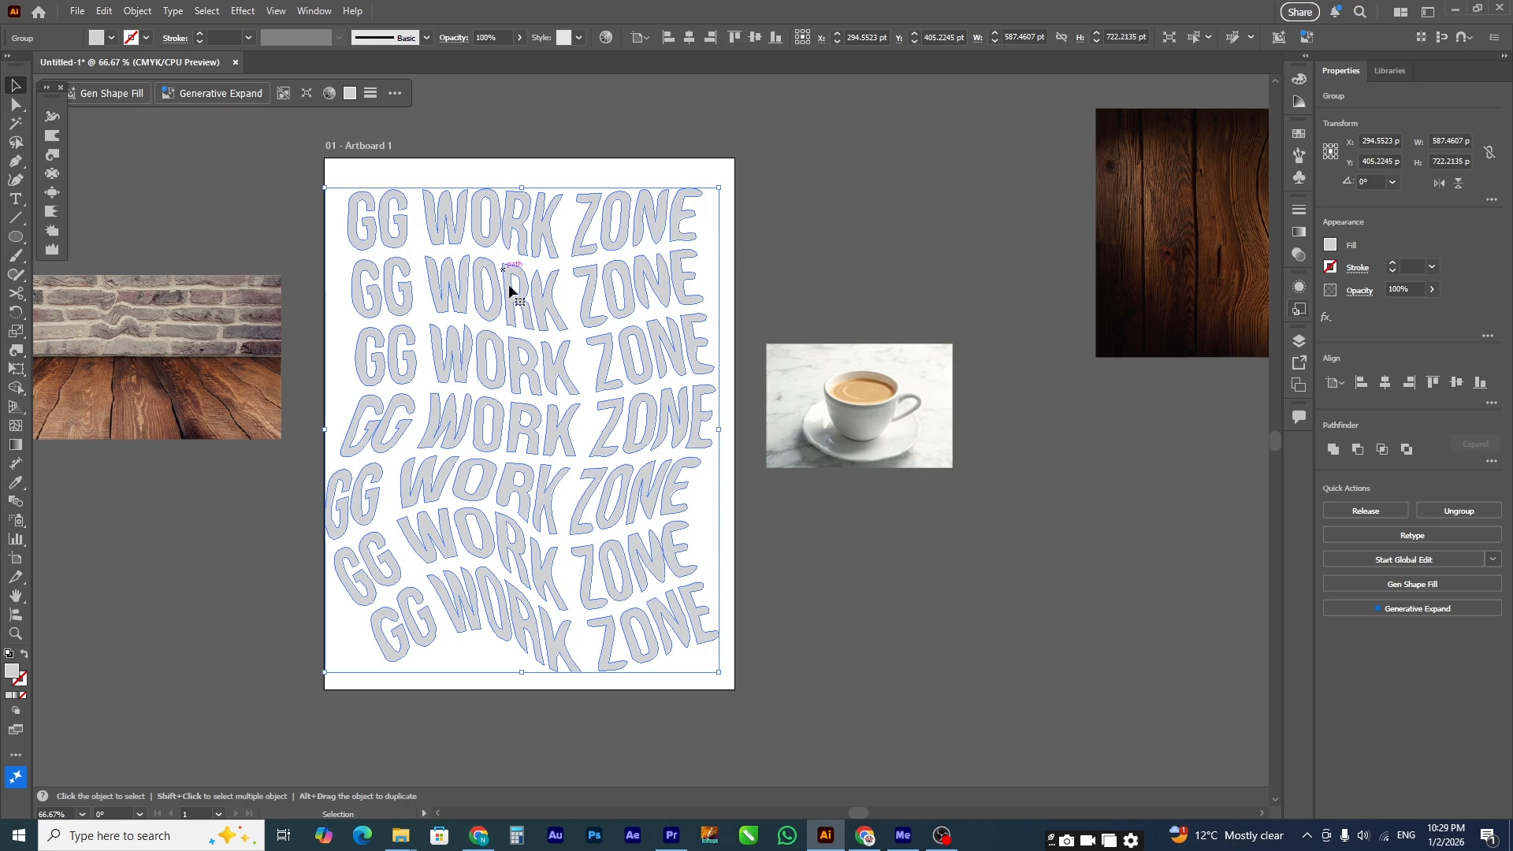
Step: Delete the twirled text group and draw a tall, narrow grey bar about 18 × 711 pt along the artboard's left edge
key(Delete)
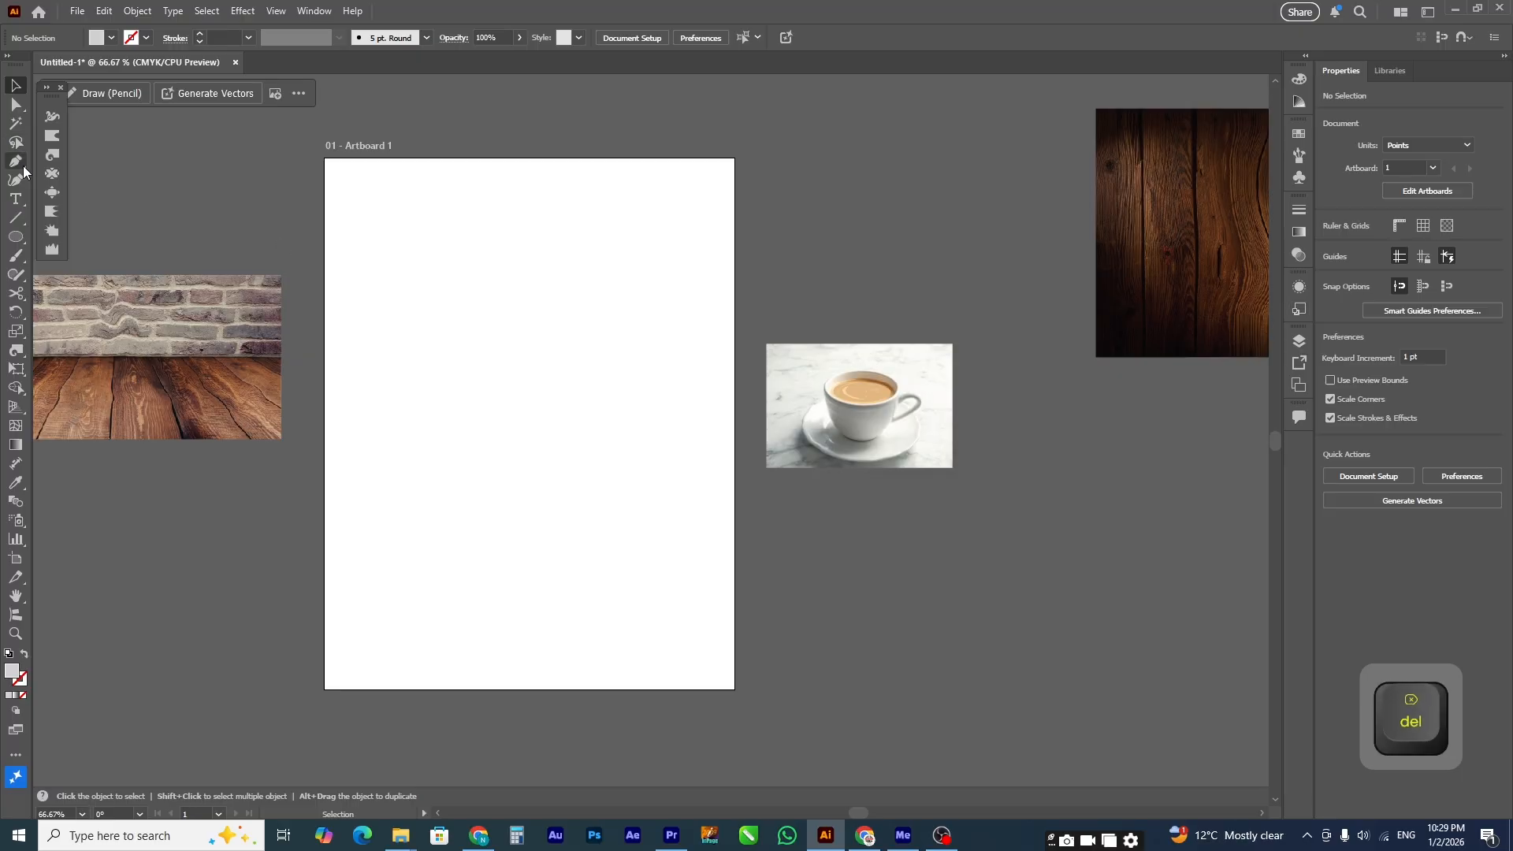
drag(16, 236, 79, 234)
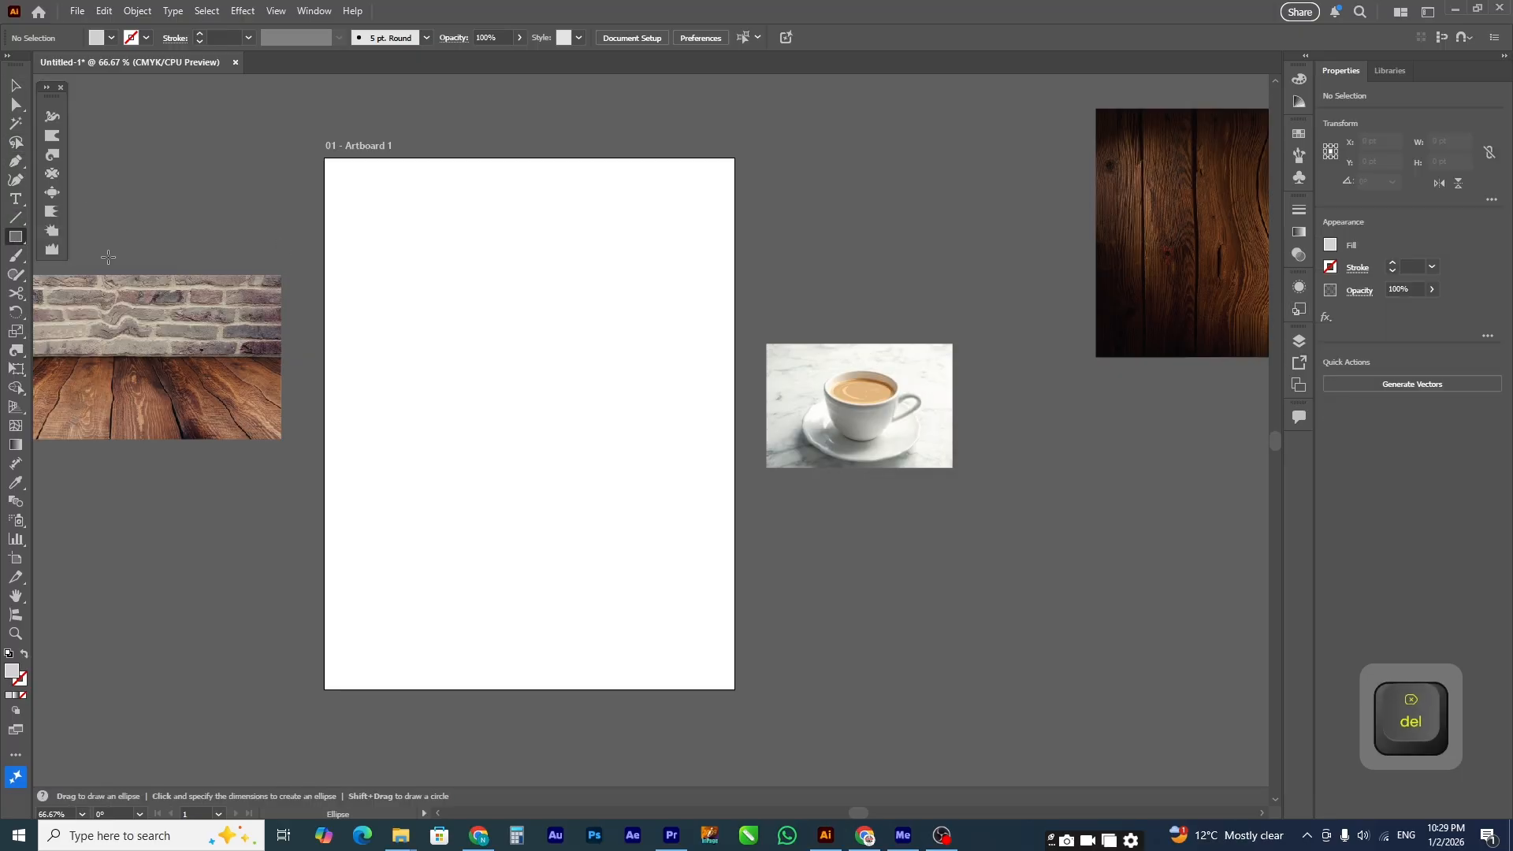
drag(337, 227, 371, 645)
key(v)
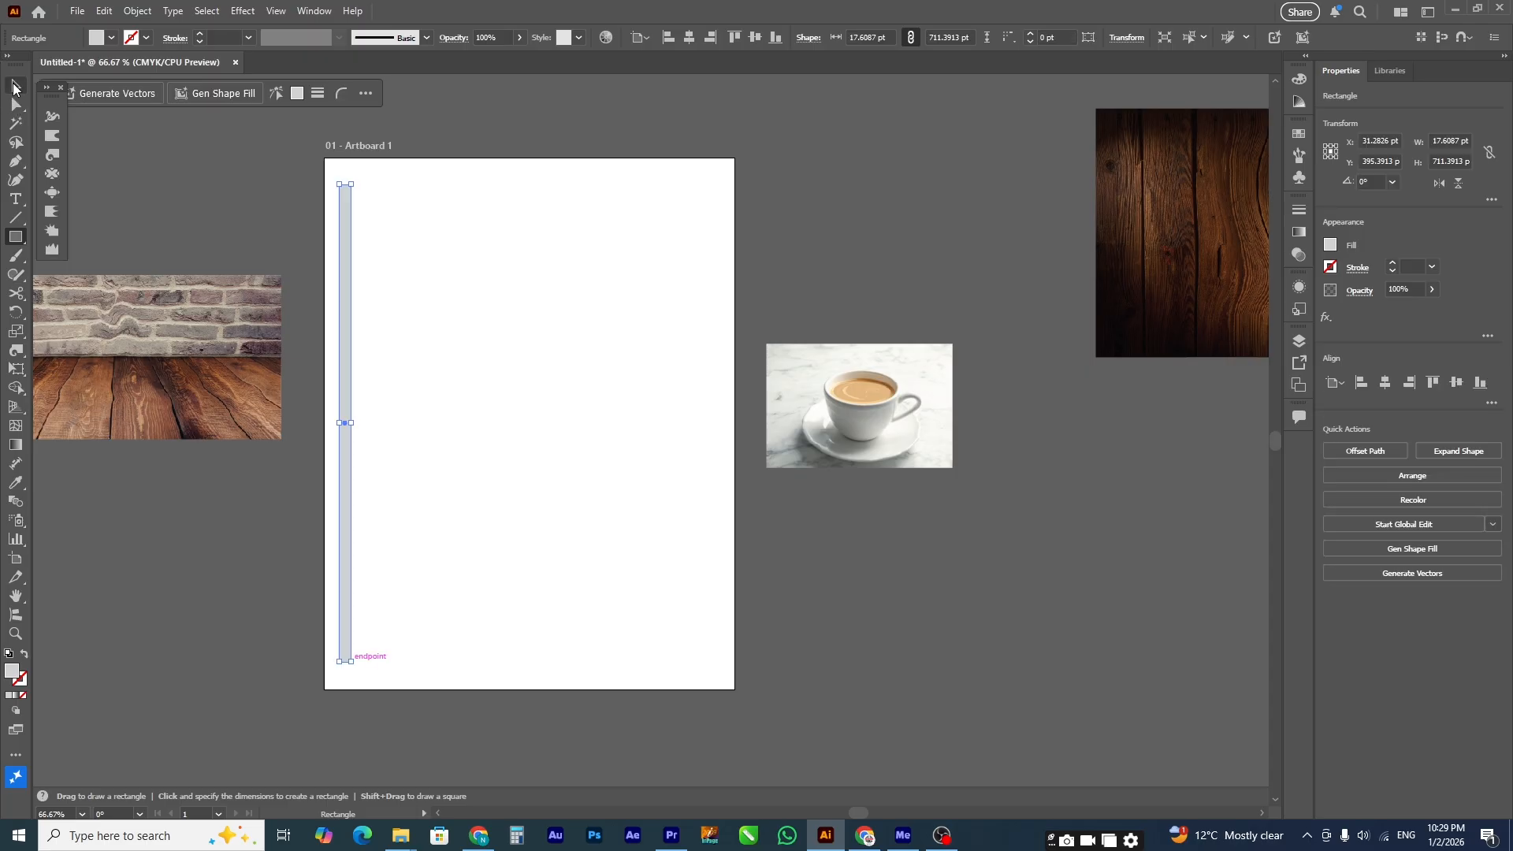
Step: Copy the bar about 27 pt to the right and repeat the copy until 18 evenly spaced bars stand side by side
drag(345, 264, 364, 264)
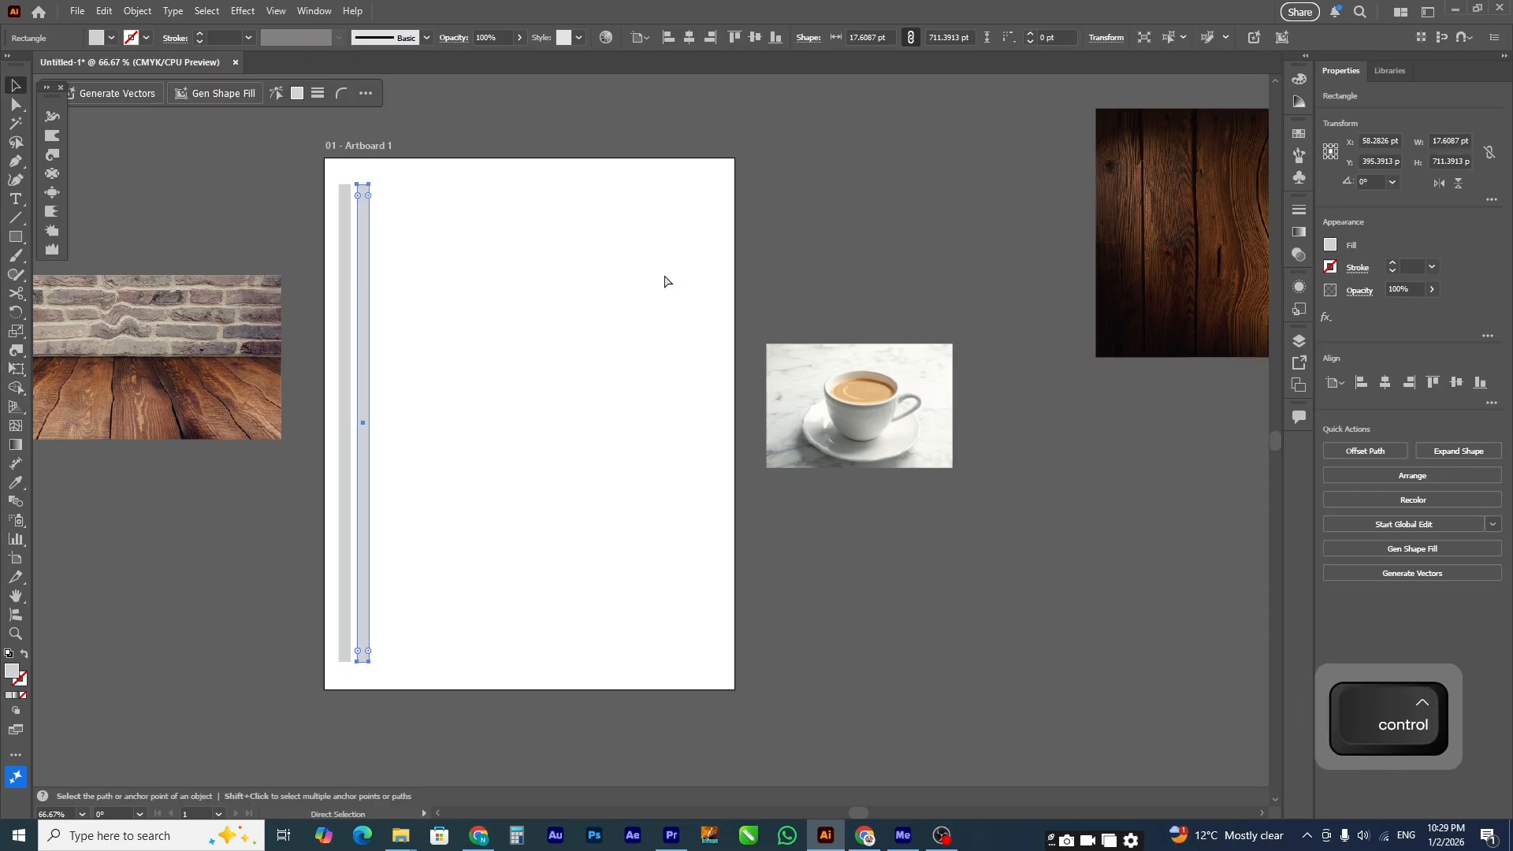
key(ctrl+r)
key(ctrl+r)
key(ctrl+d)
key(ctrl+d)
key(ctrl+d)
key(ctrl+d)
key(ctrl+d)
key(ctrl+d)
key(ctrl+d)
key(ctrl+d)
key(ctrl+d)
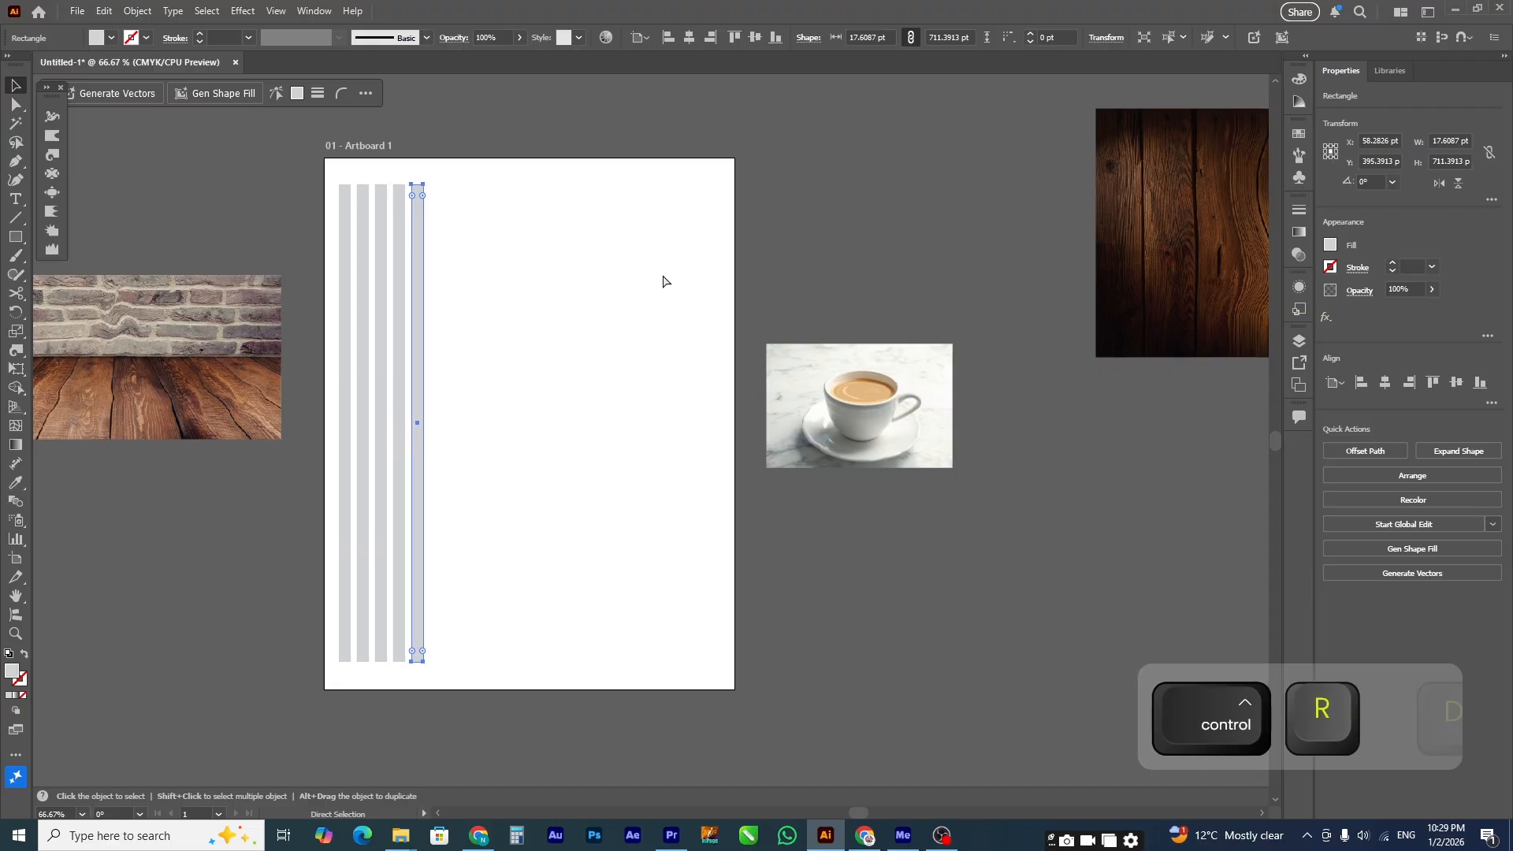
key(ctrl+d)
key(ctrl+d)
key(ctrl+d)
key(ctrl+d)
key(ctrl+d)
key(ctrl+d)
key(ctrl+d)
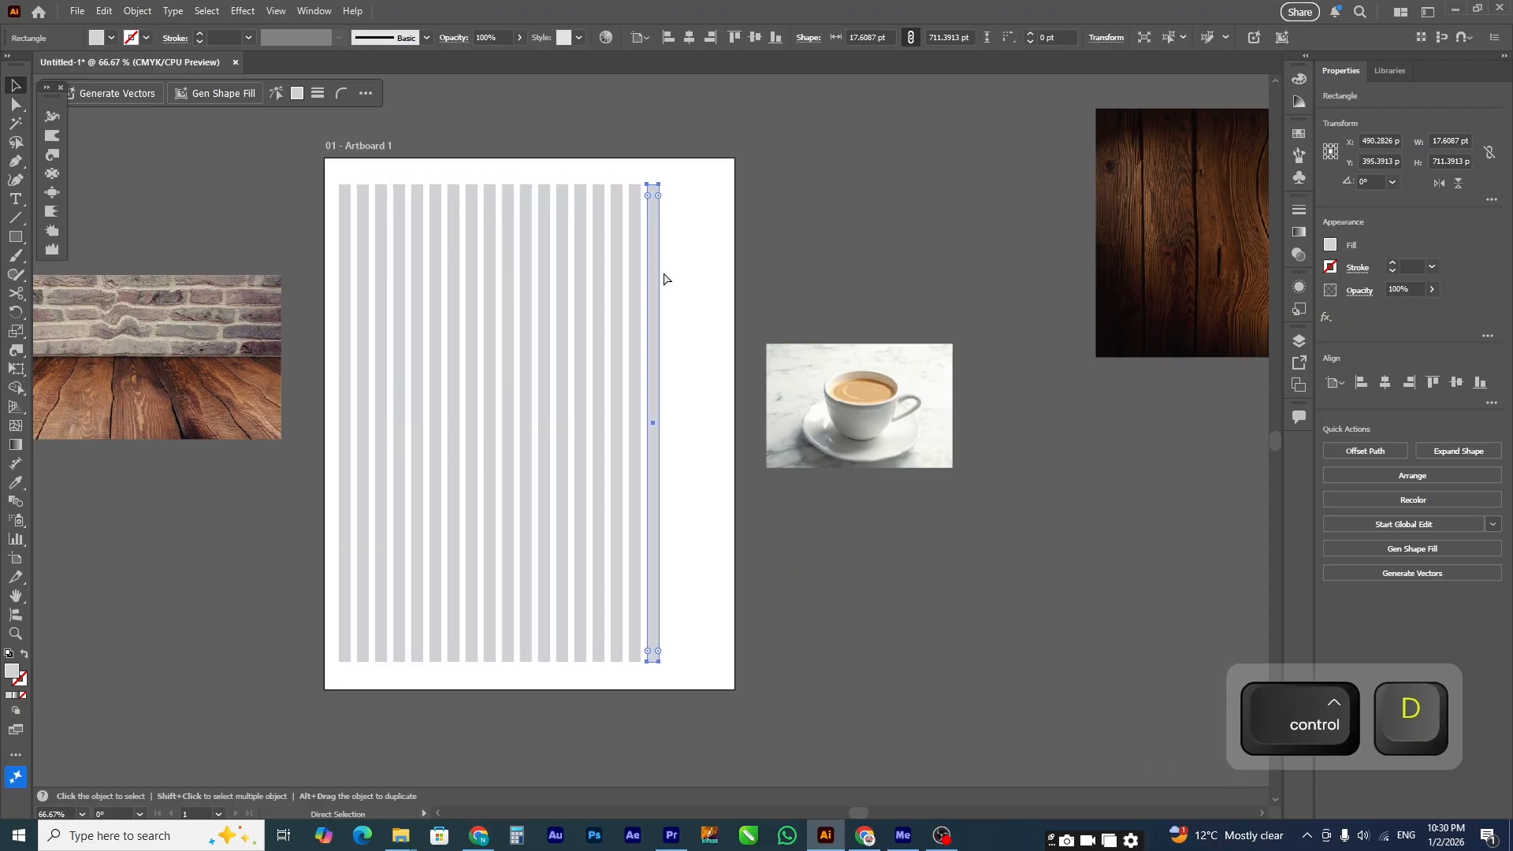
Step: Move the last bar near the artboard's right edge at about X 562 pt and distribute all bars horizontally by their centres
drag(653, 260, 702, 260)
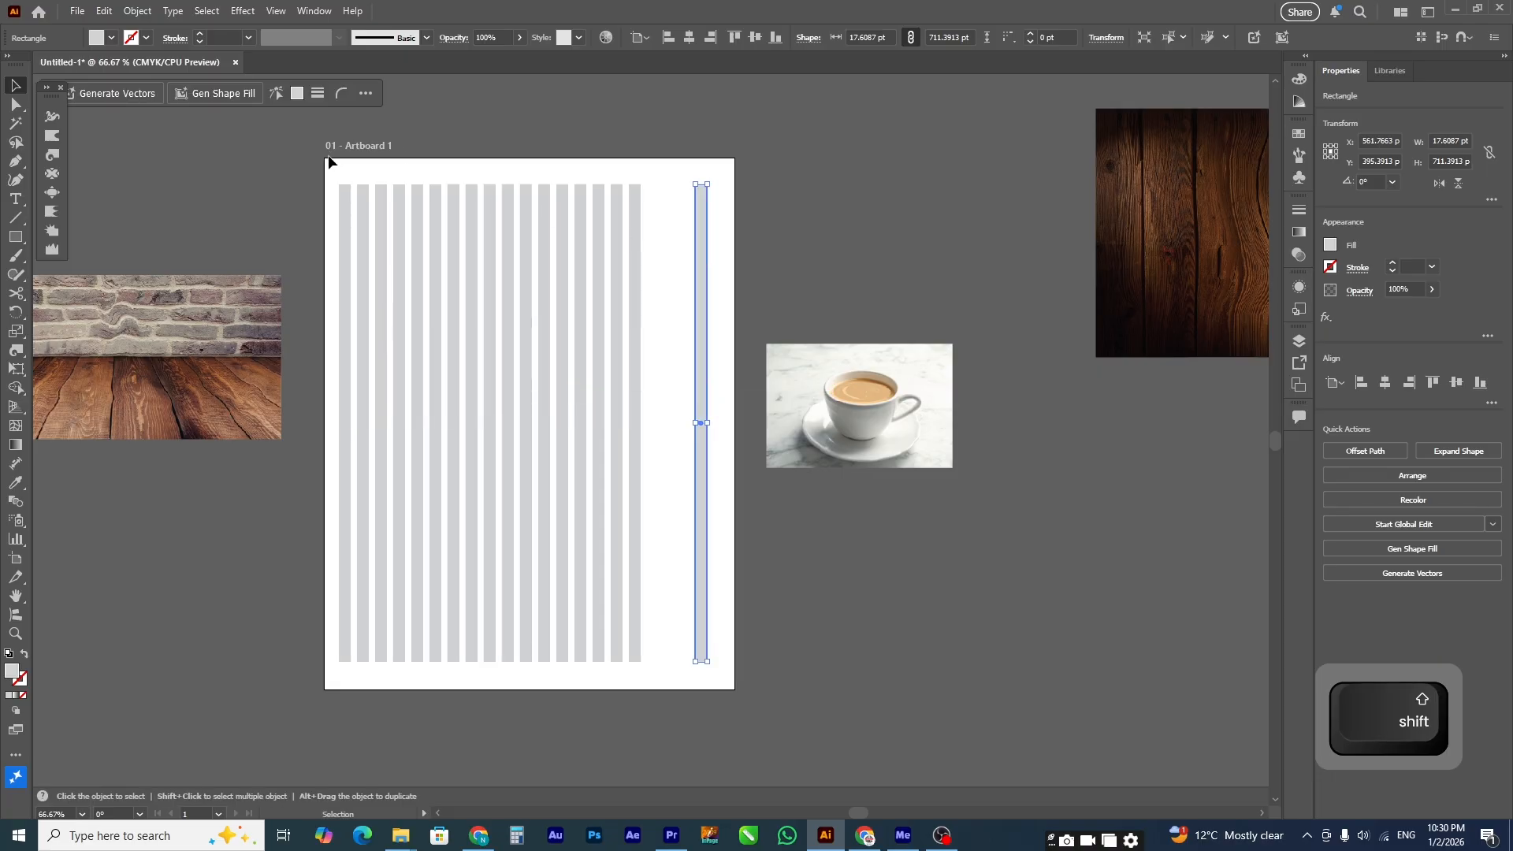
drag(329, 161, 740, 694)
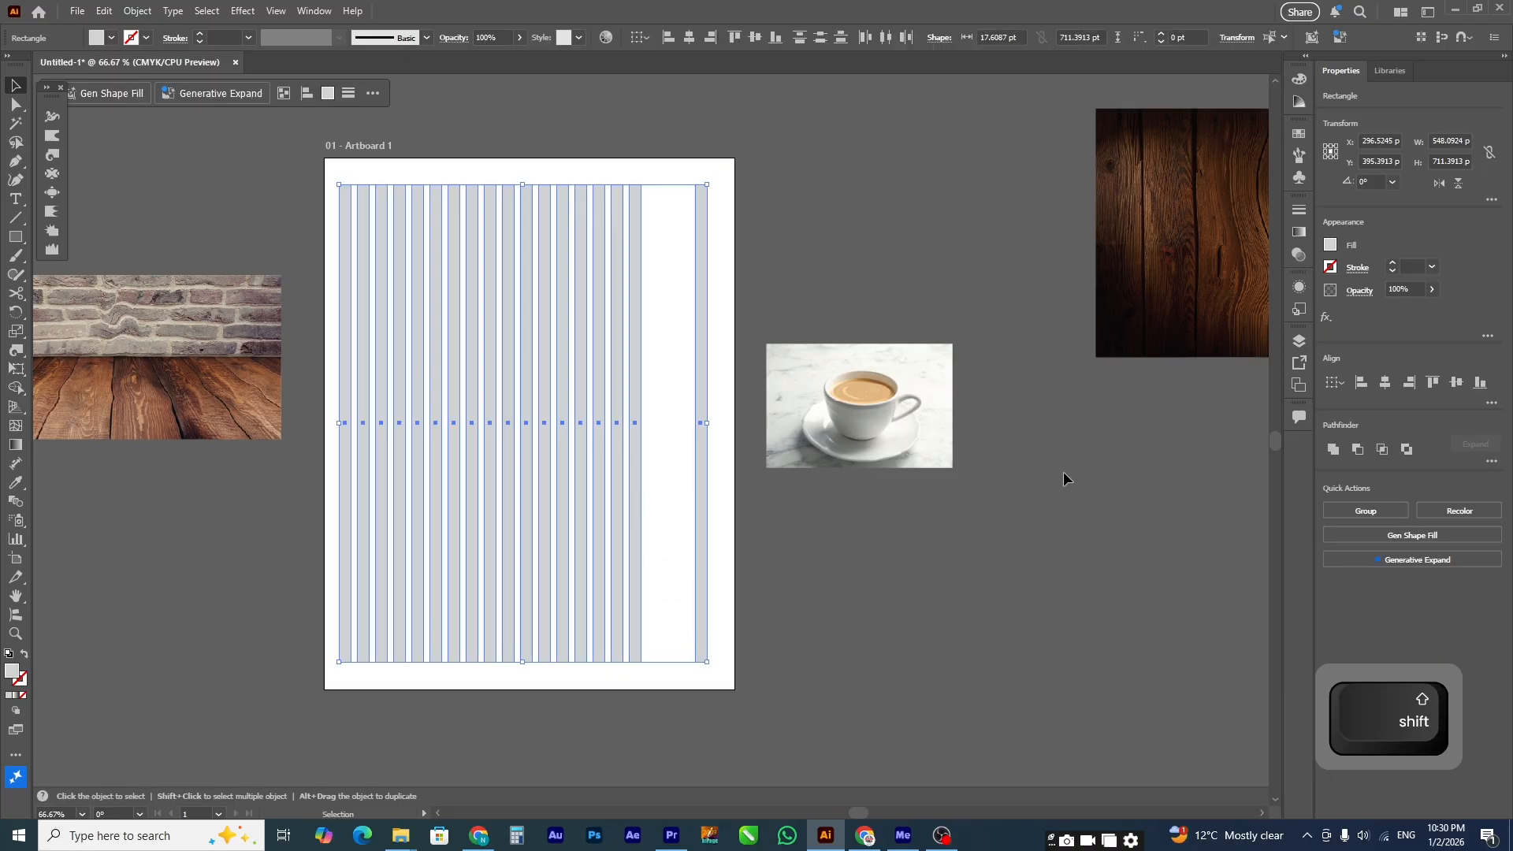
click(1492, 402)
click(1457, 494)
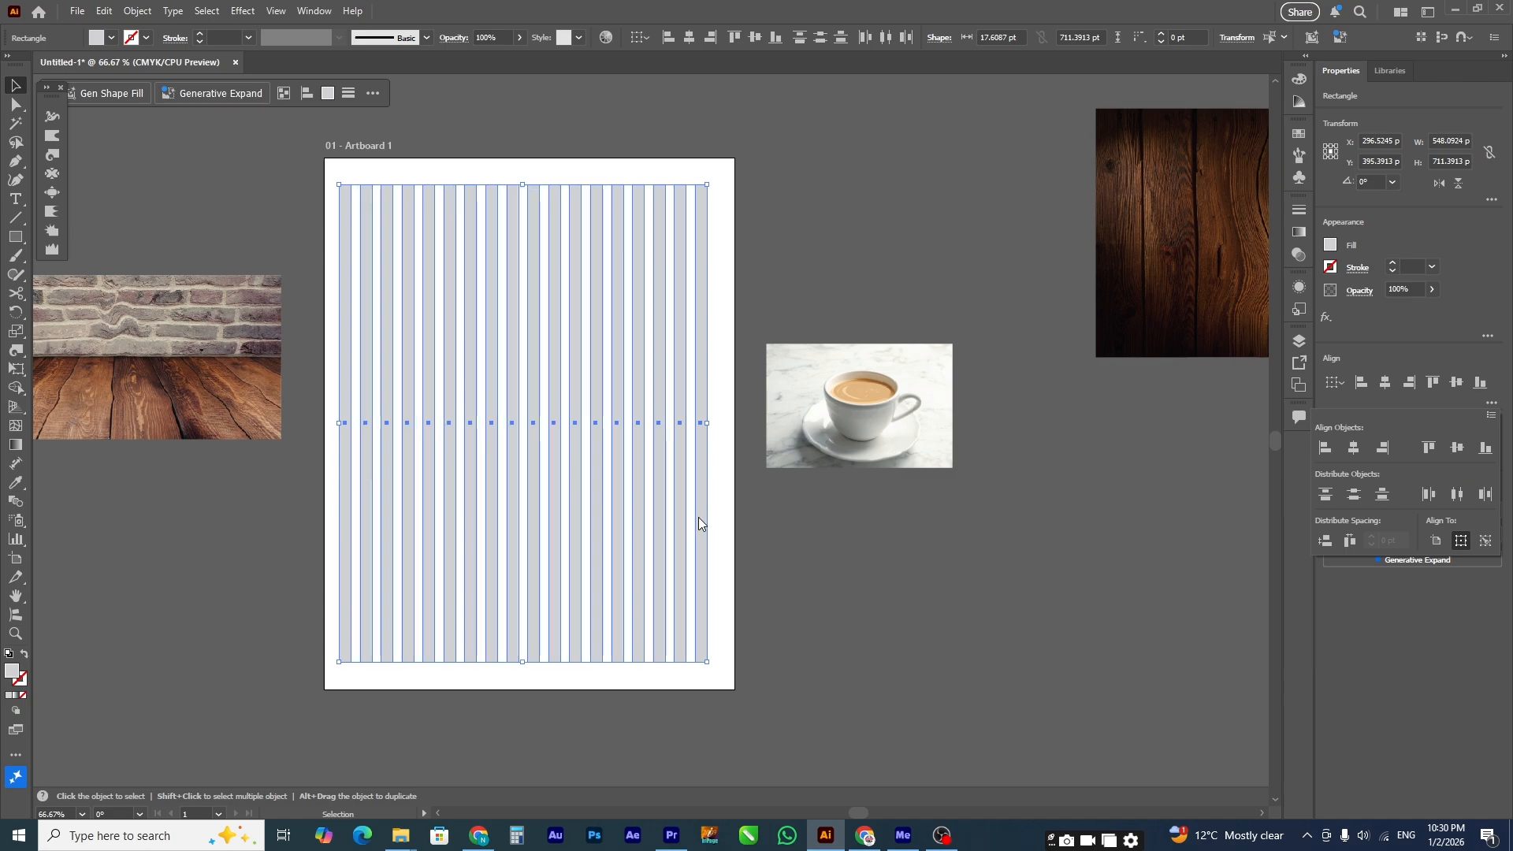
Step: Delete four adjacent bars left of the middle, then space the remaining bars evenly and centre them as a group on the artboard
click(325, 181)
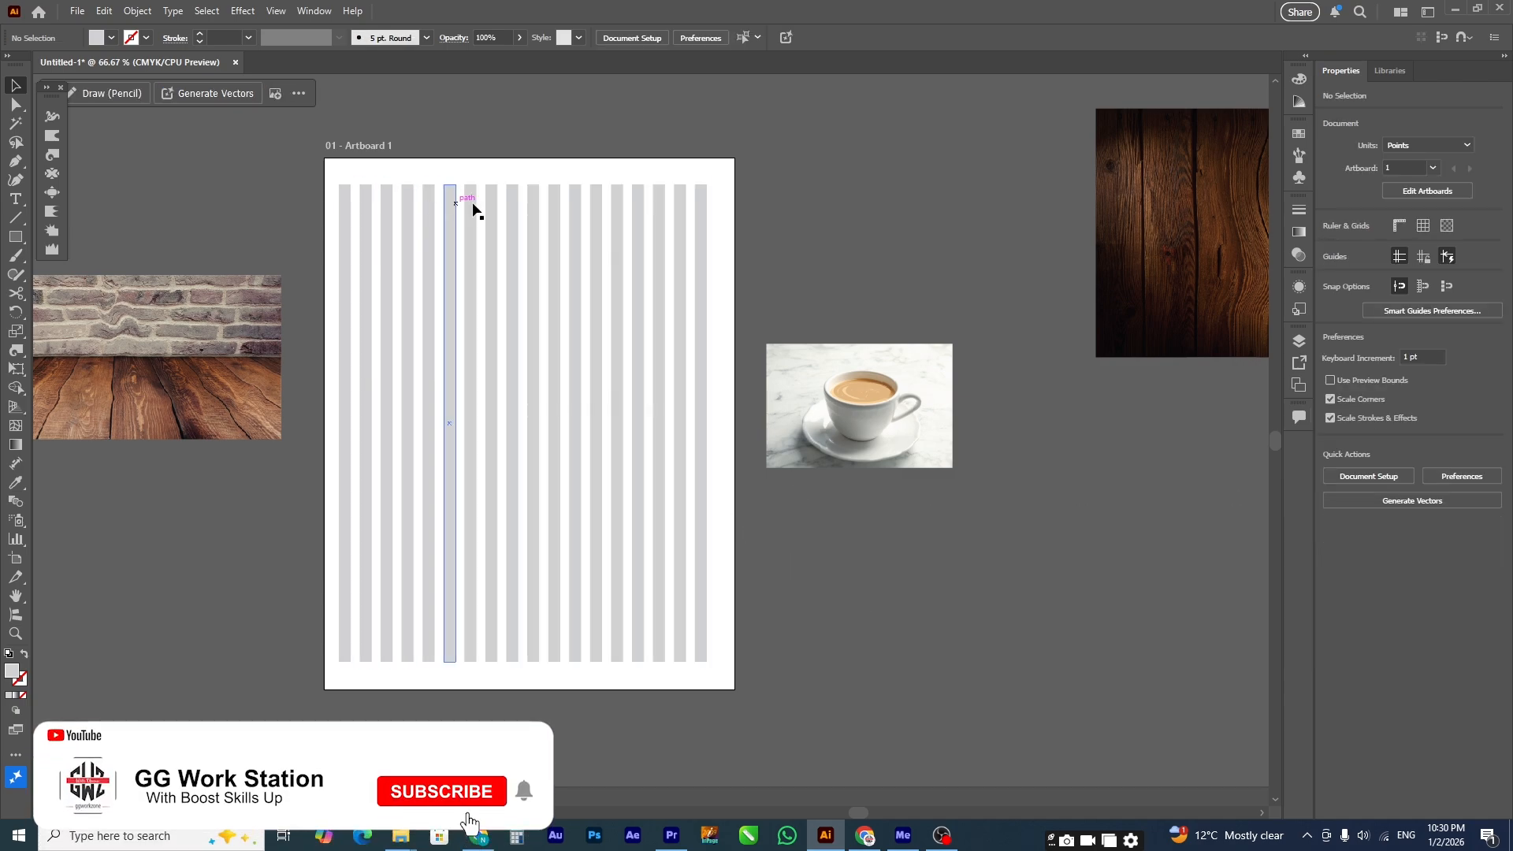
drag(448, 165, 525, 687)
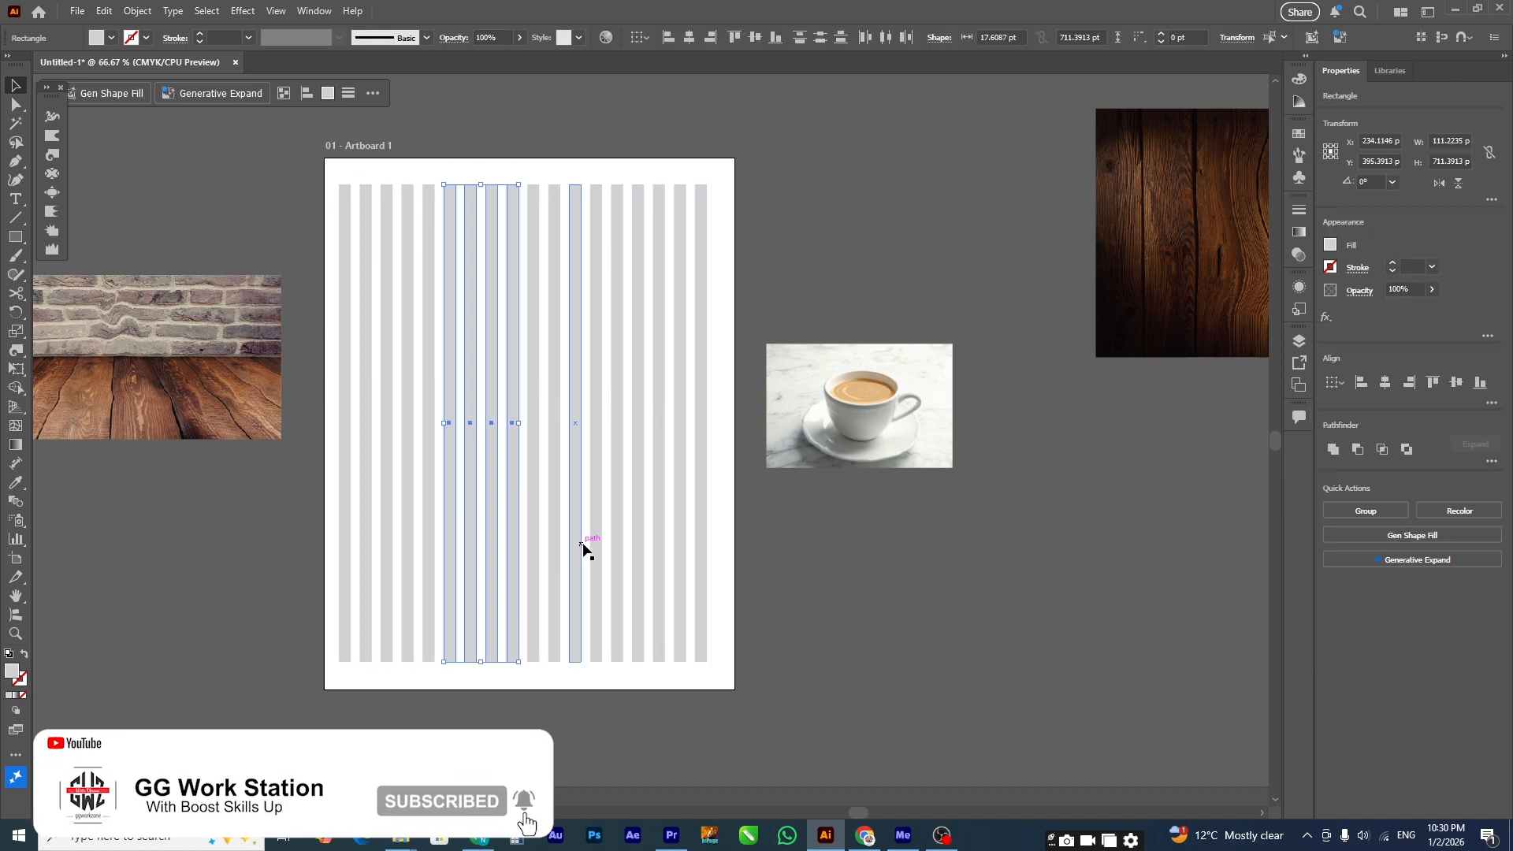
key(Delete)
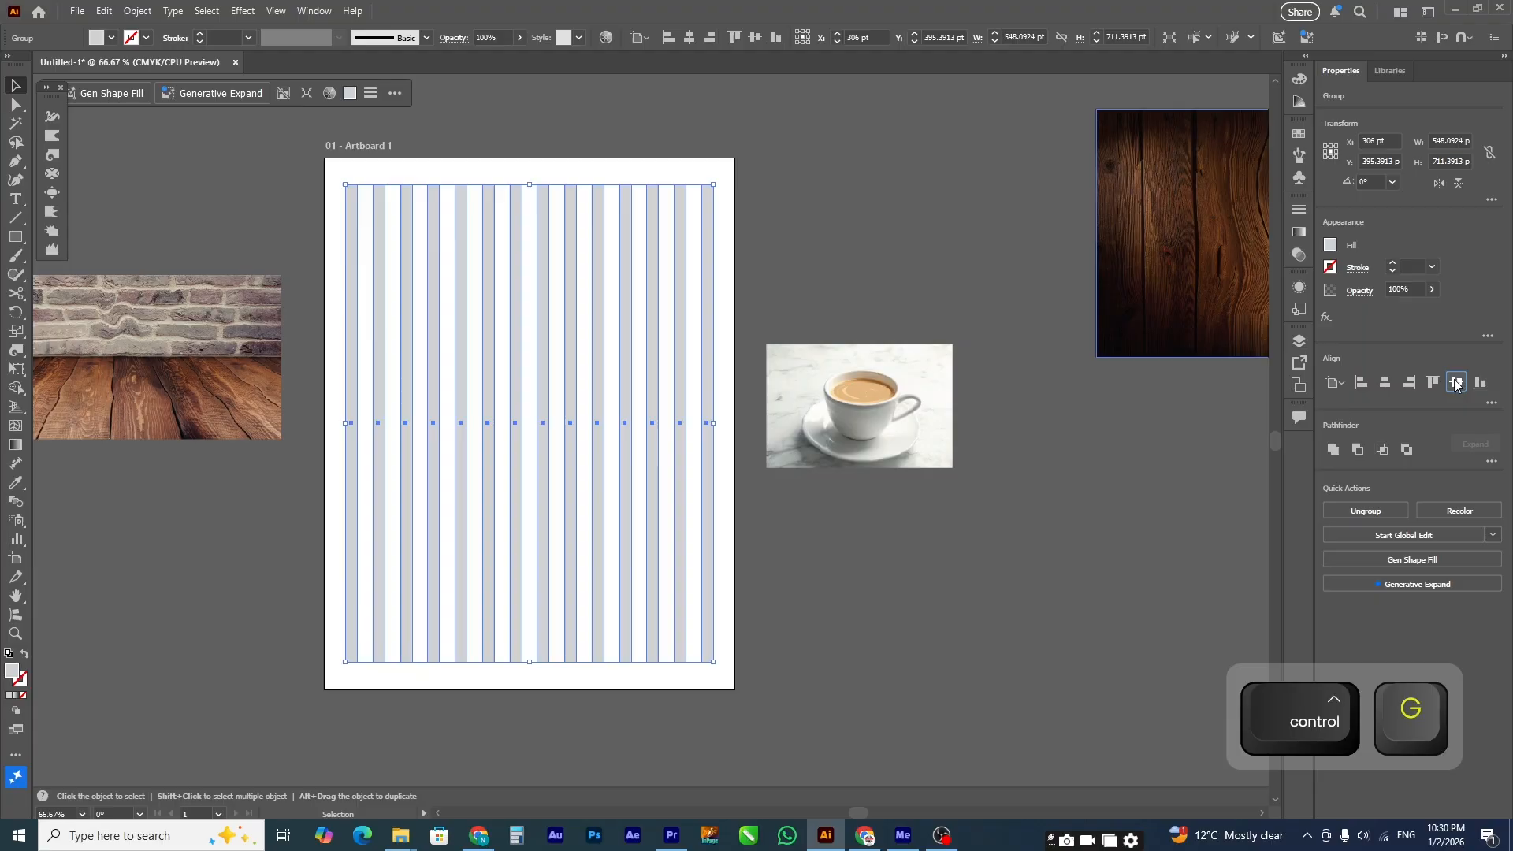
click(722, 420)
click(628, 331)
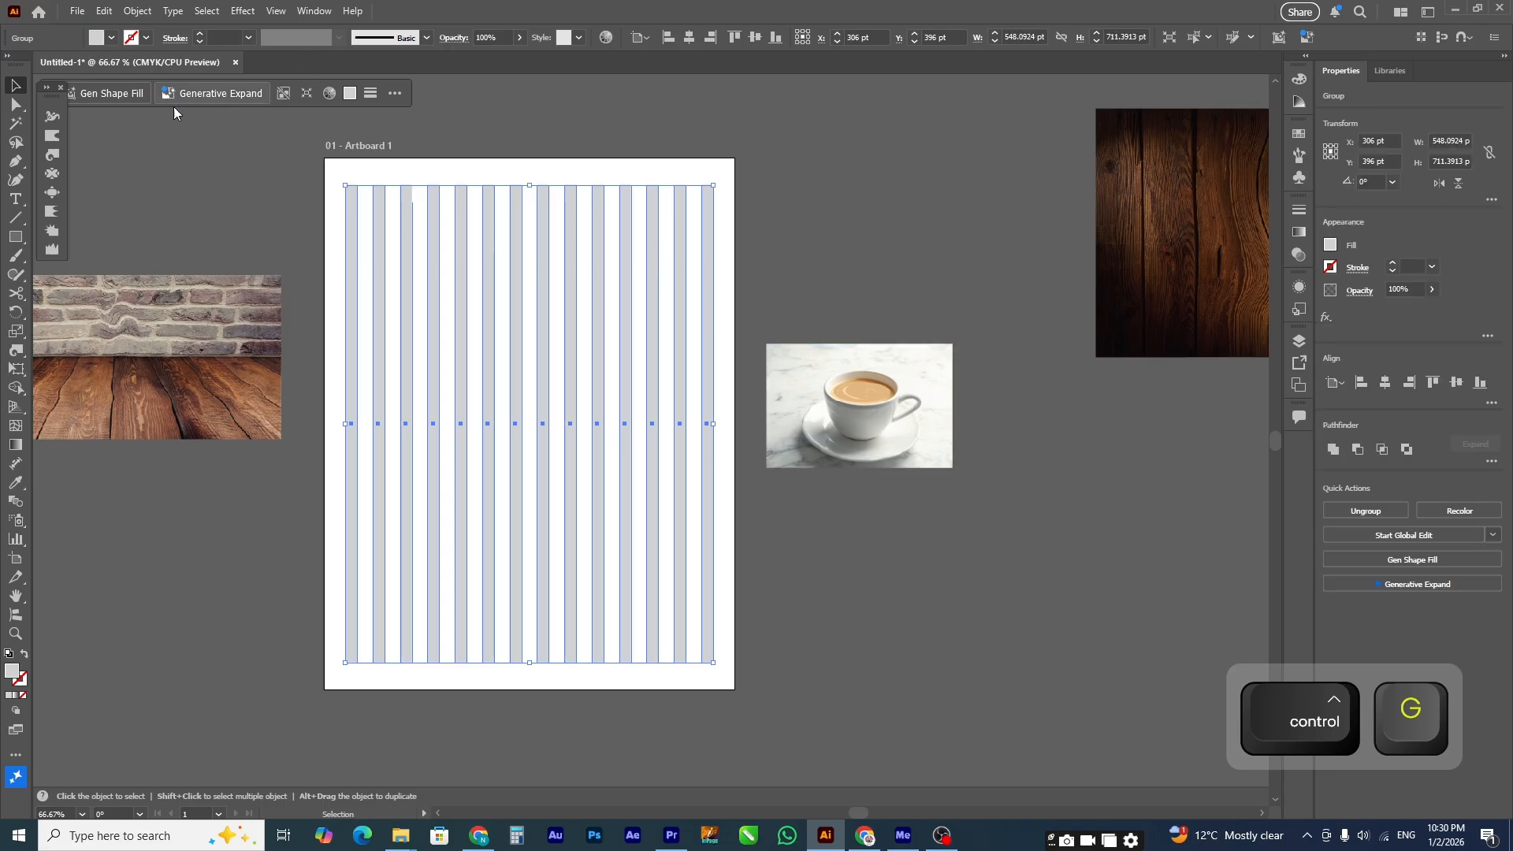
Step: Twirl the bar group across its upper, central and lower areas to bend the straight bars into wavy stripes
click(52, 155)
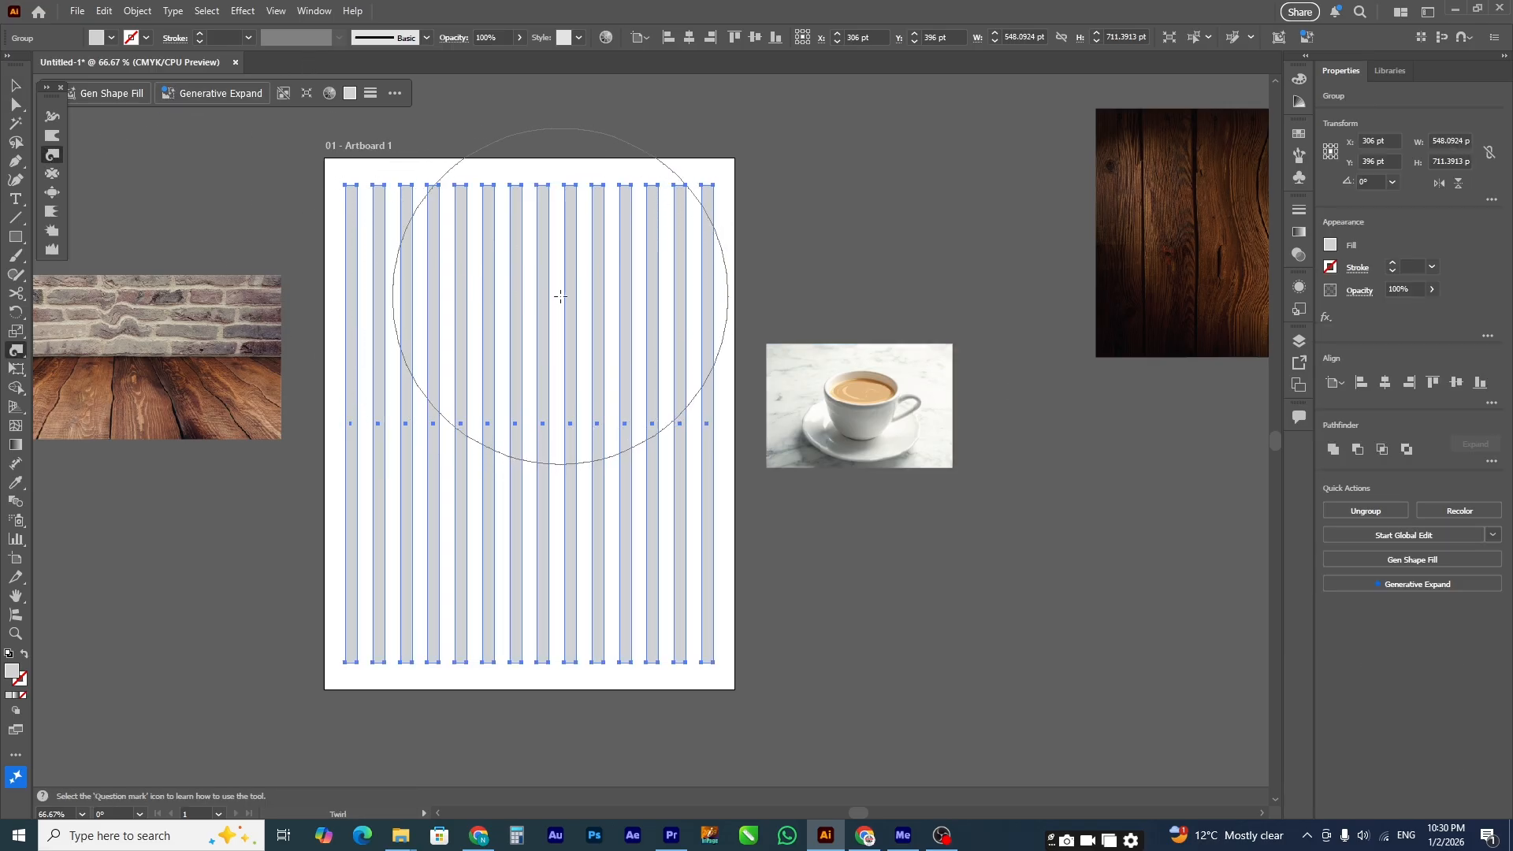
mouse_move(554, 297)
mouse_down()
mouse_move(563, 260)
mouse_move(469, 503)
mouse_move(557, 323)
mouse_move(642, 355)
mouse_move(557, 371)
mouse_move(458, 217)
mouse_move(465, 504)
mouse_move(583, 504)
mouse_move(410, 315)
mouse_move(475, 332)
mouse_move(462, 315)
mouse_up()
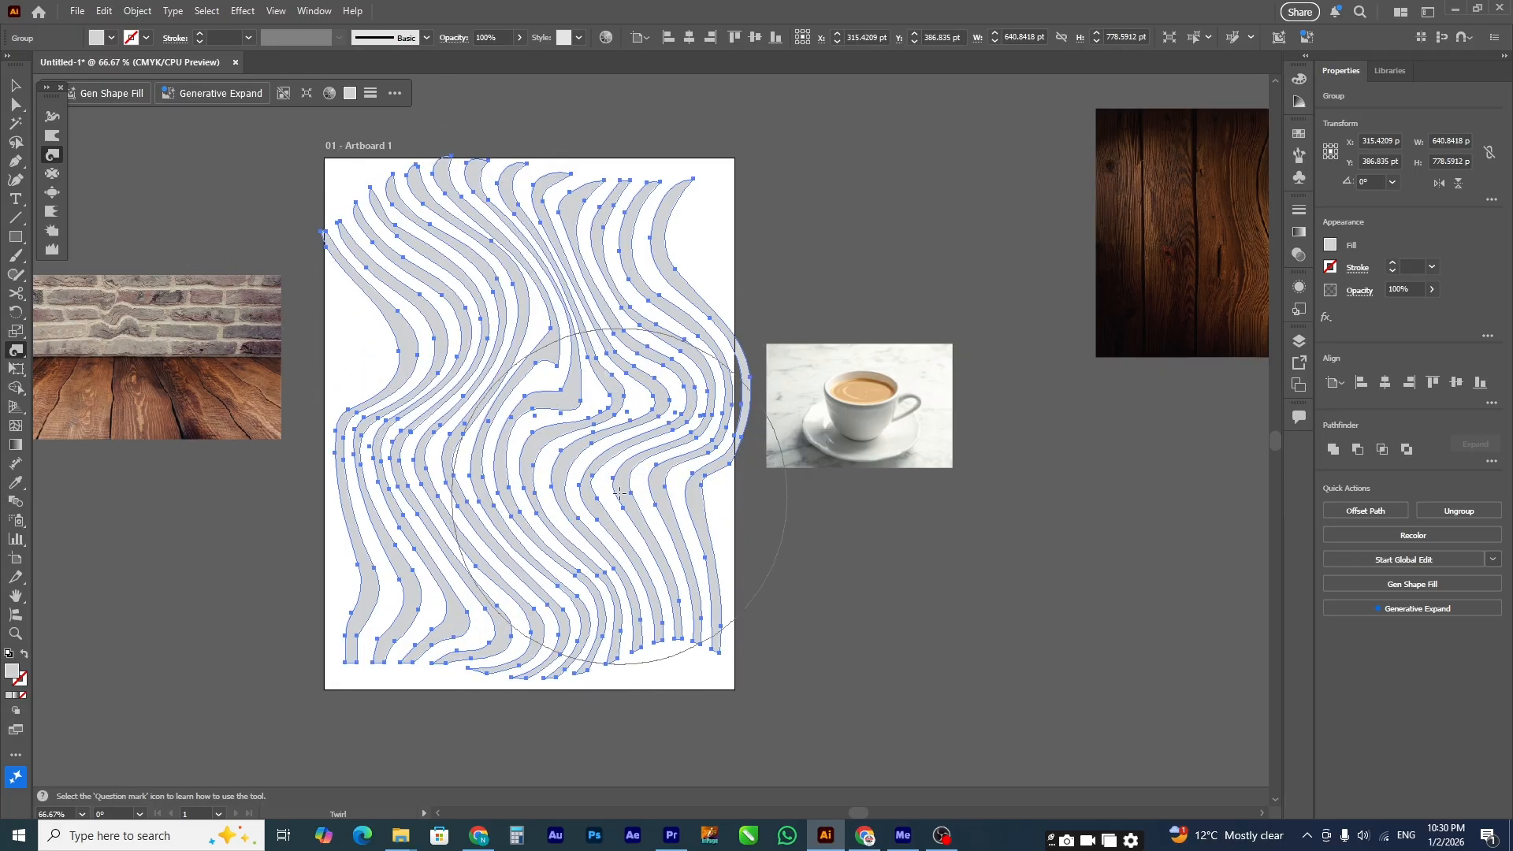
drag(524, 501, 503, 381)
click(618, 275)
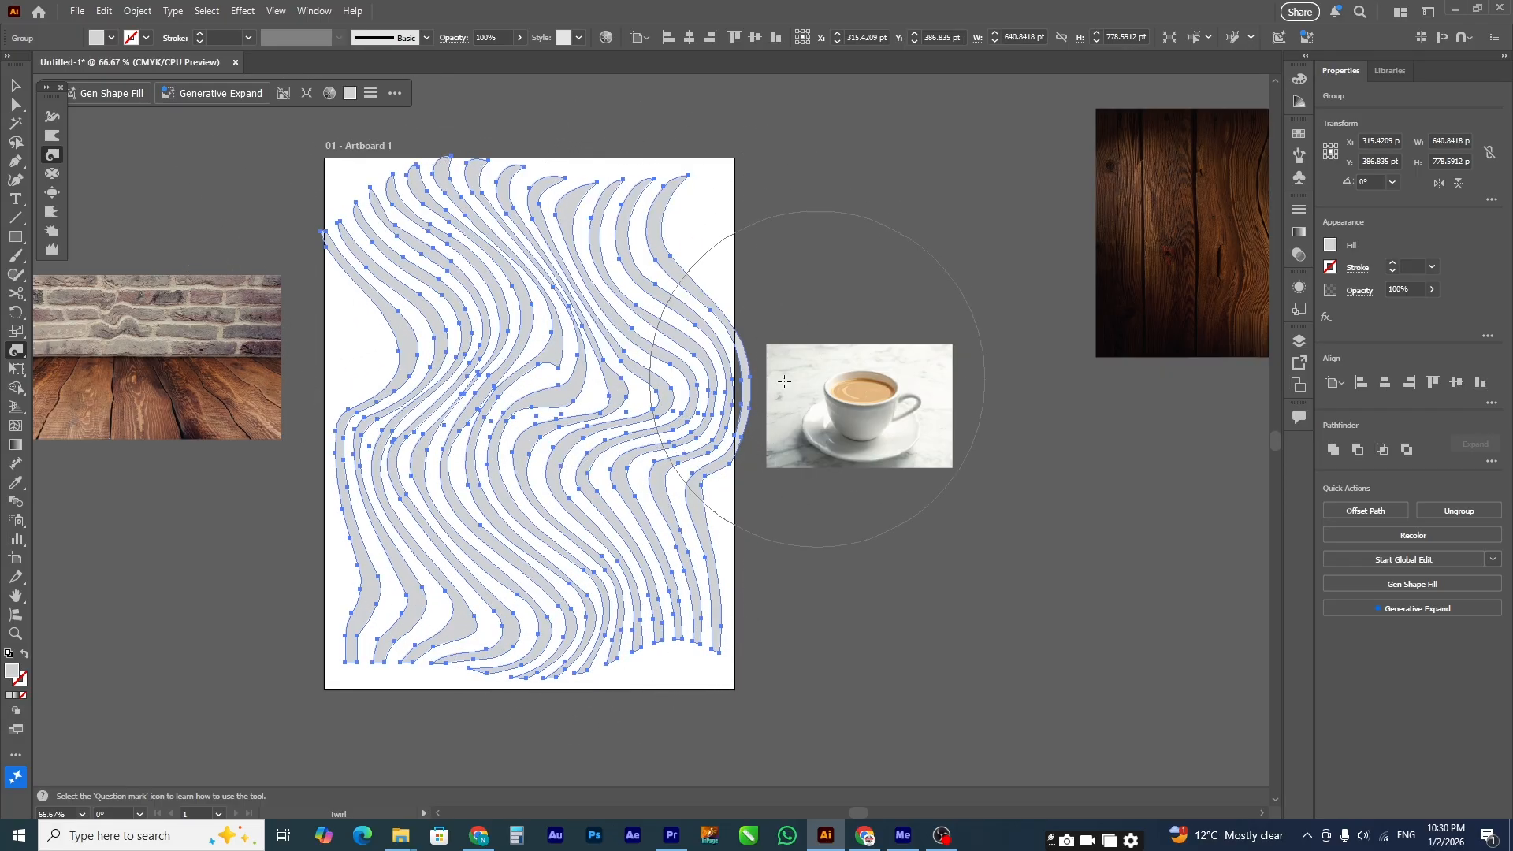
Step: Enlarge the wavy stripe group proportionally from its centre to about 943 × 1145 pt so it extends past the artboard, and deselect it
click(16, 85)
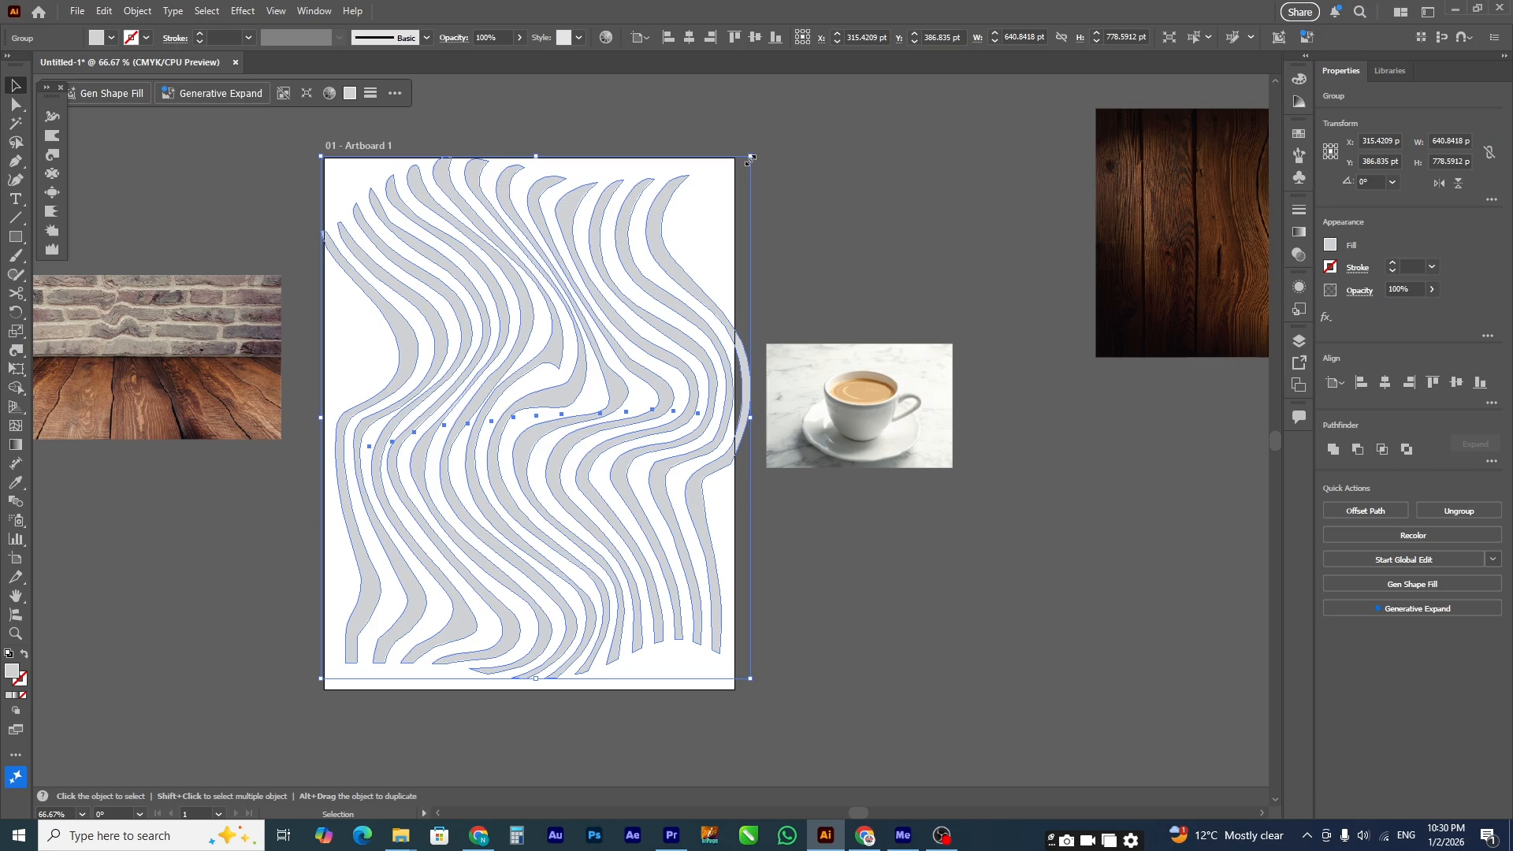
drag(751, 158, 843, 139)
click(925, 383)
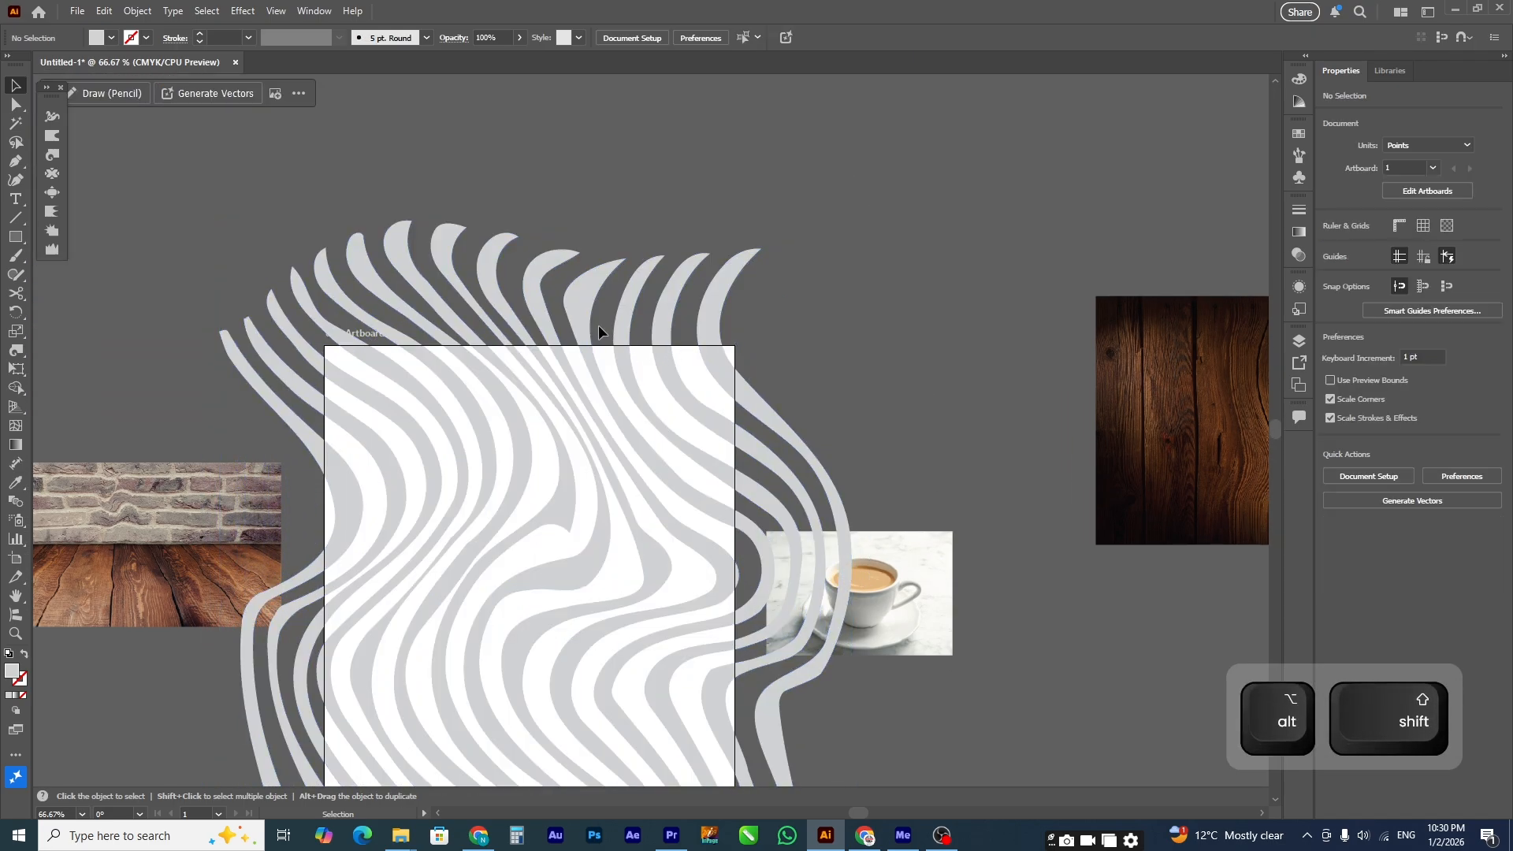
Step: Draw a white rectangle covering the artboard and use it as a clipping mask for the wavy stripe group
scroll(583, 311, down, 4)
scroll(585, 306, up, 1)
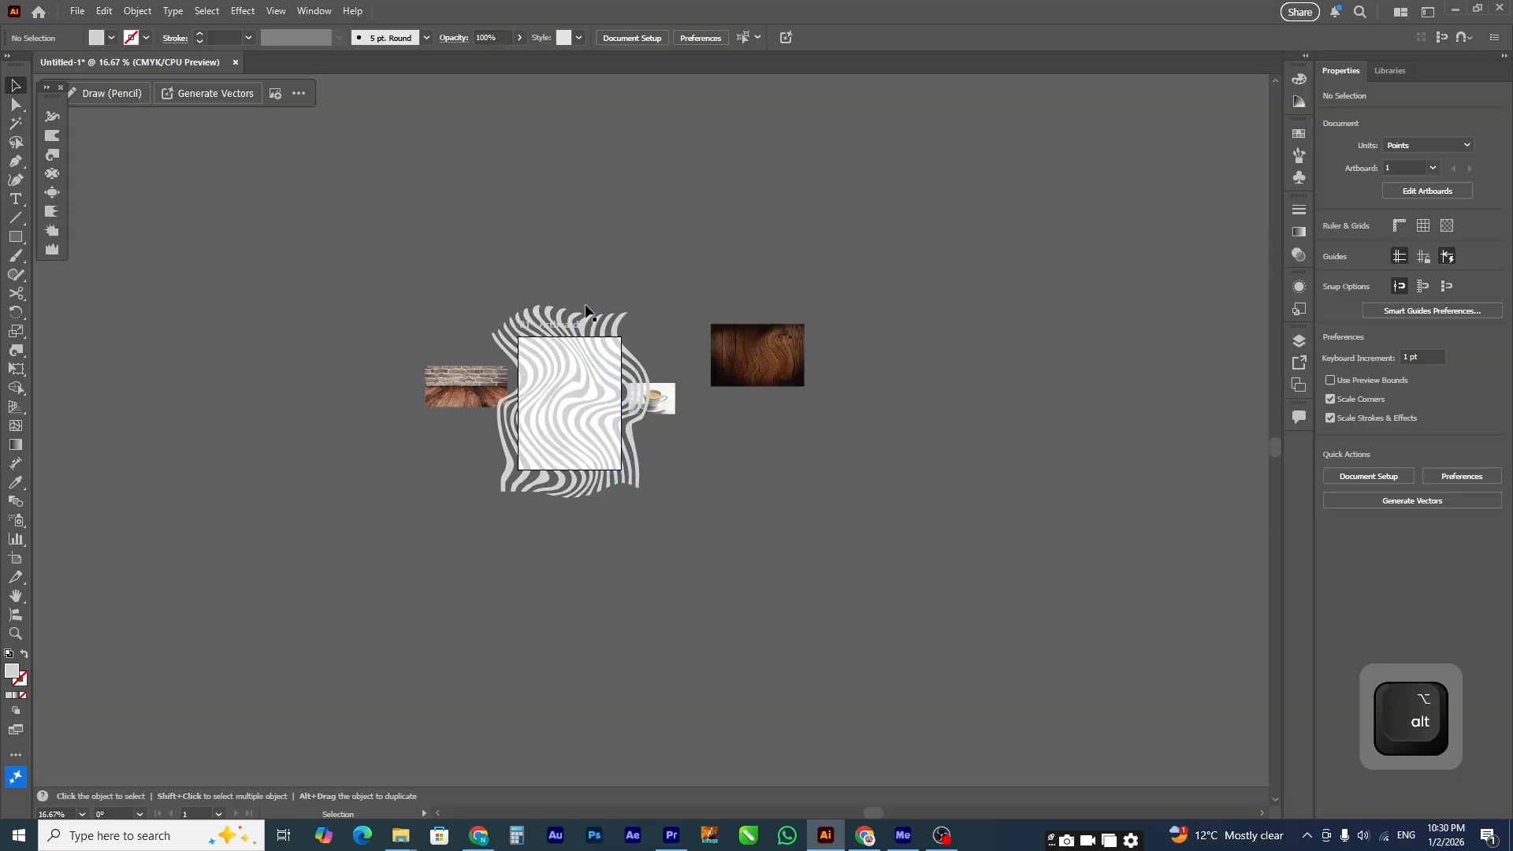
click(577, 320)
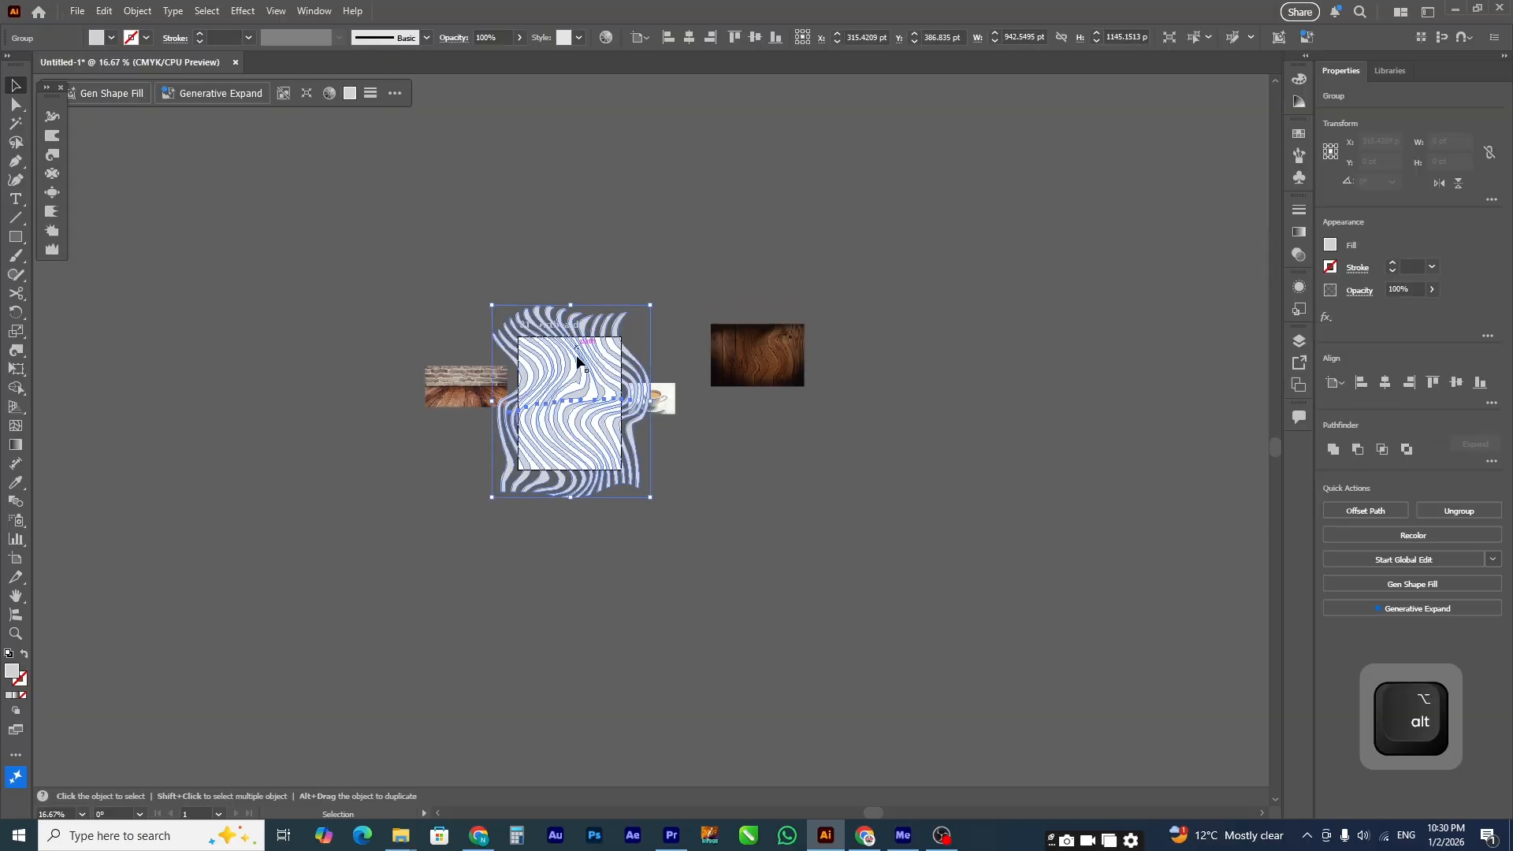
click(15, 237)
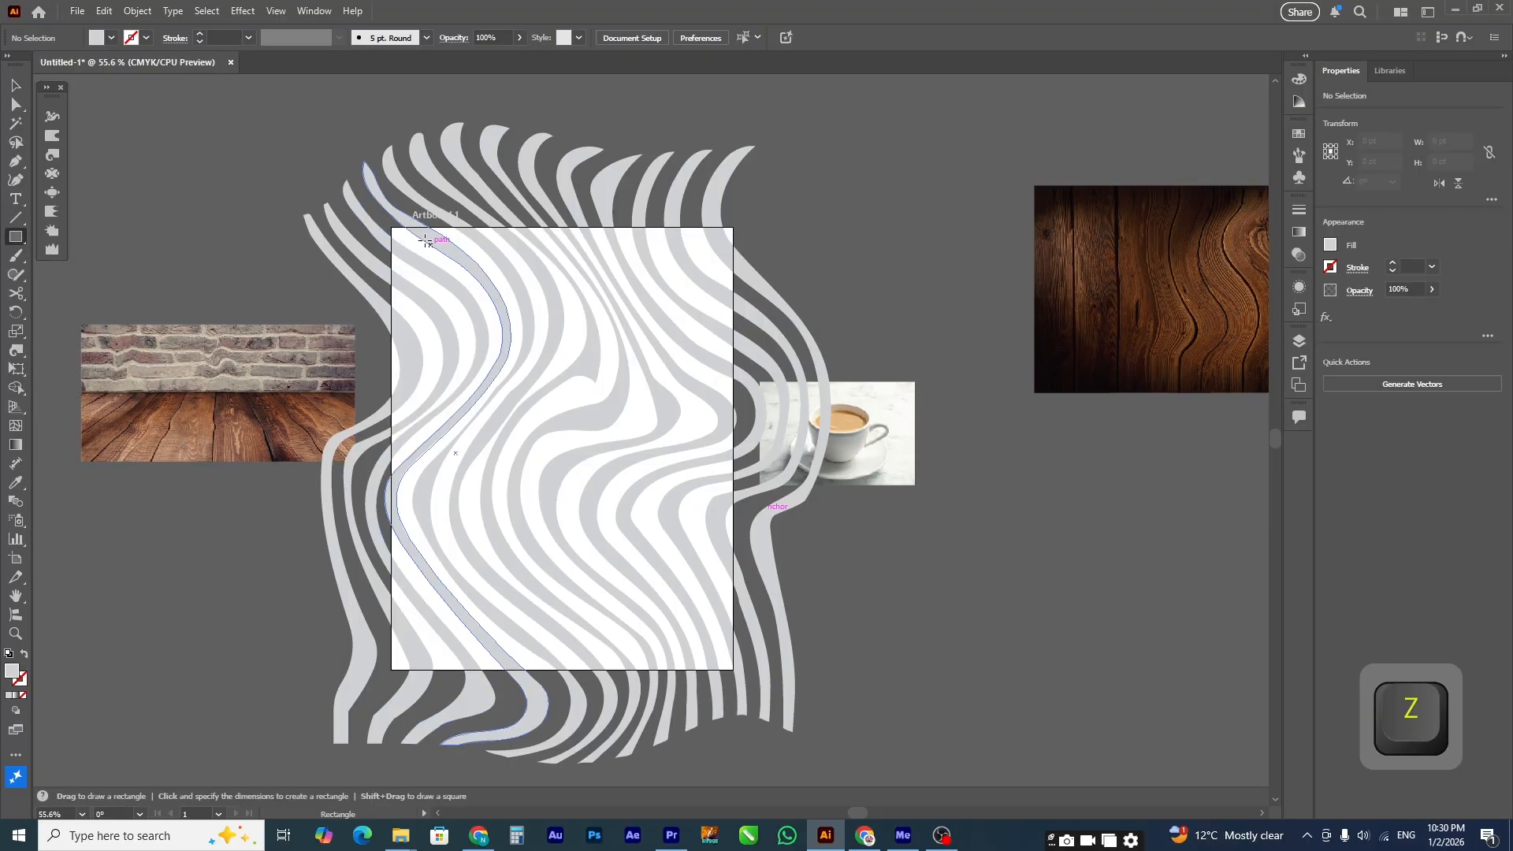
drag(392, 229, 736, 666)
shift+click(726, 164)
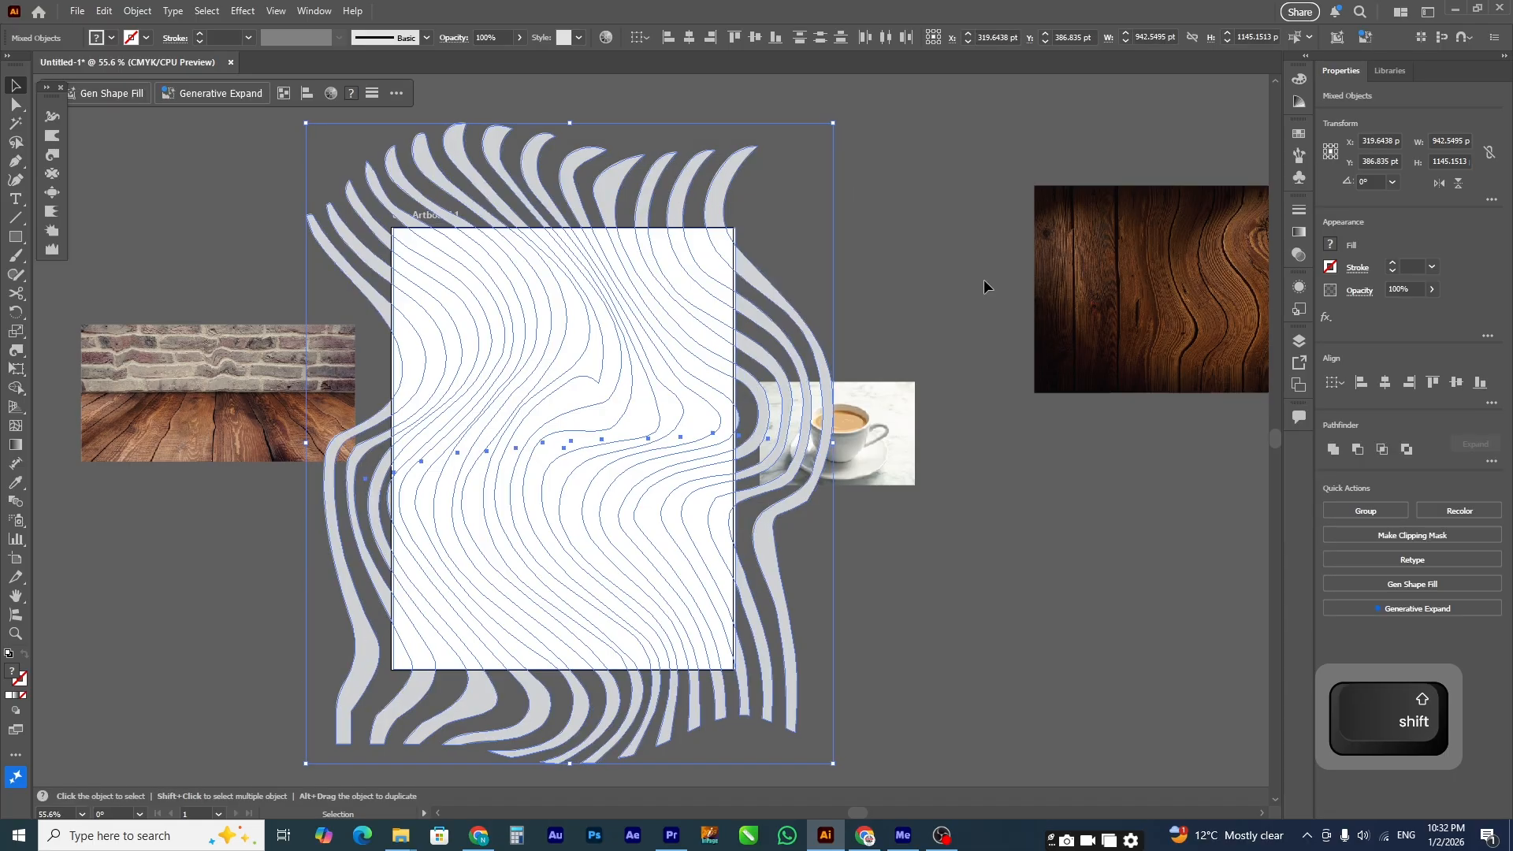
key(ctrl+7)
click(948, 274)
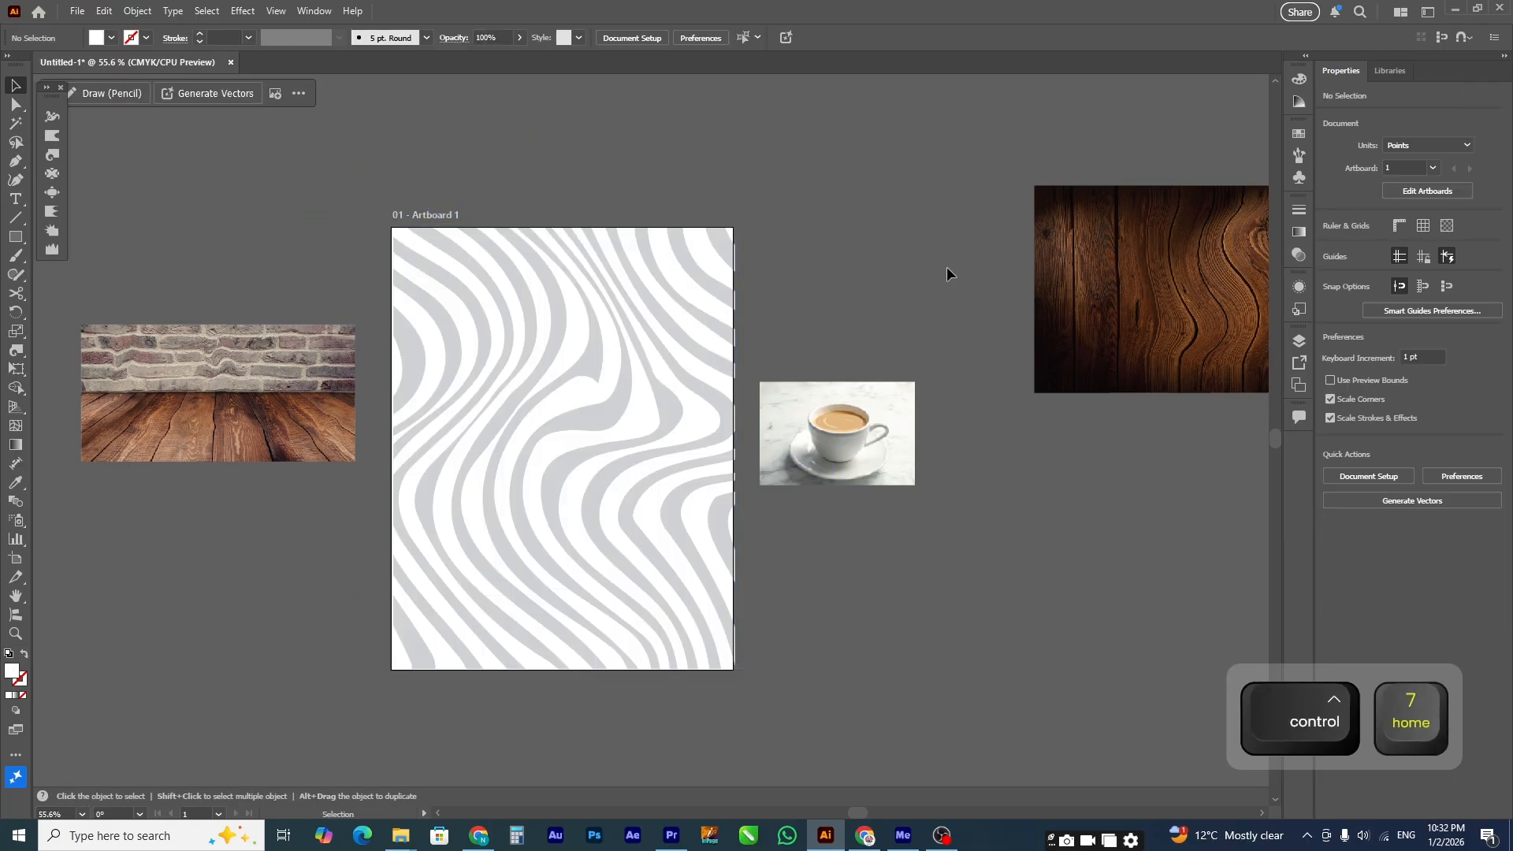